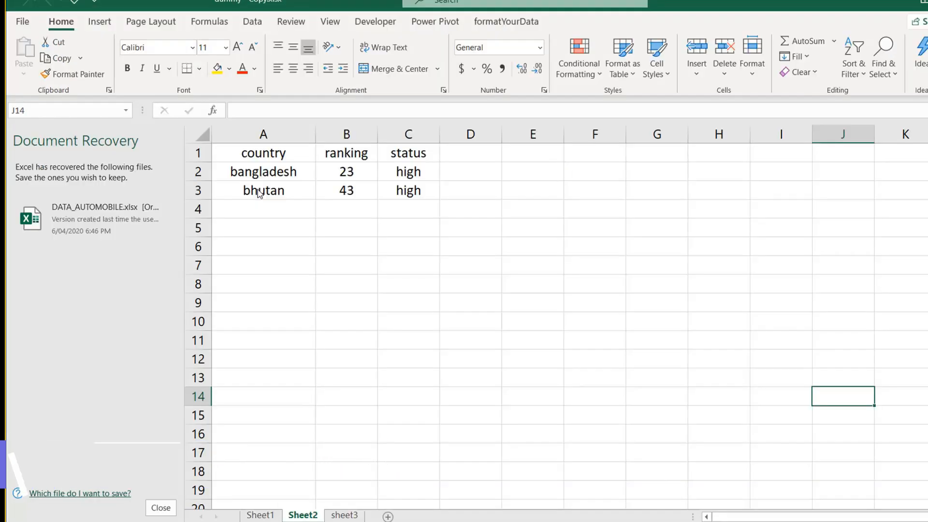
Dismiss the recovery panel, group Sheet2 with sheet3, and delete both sheets.
{"action": "left_click", "coordinate": [160, 508]}
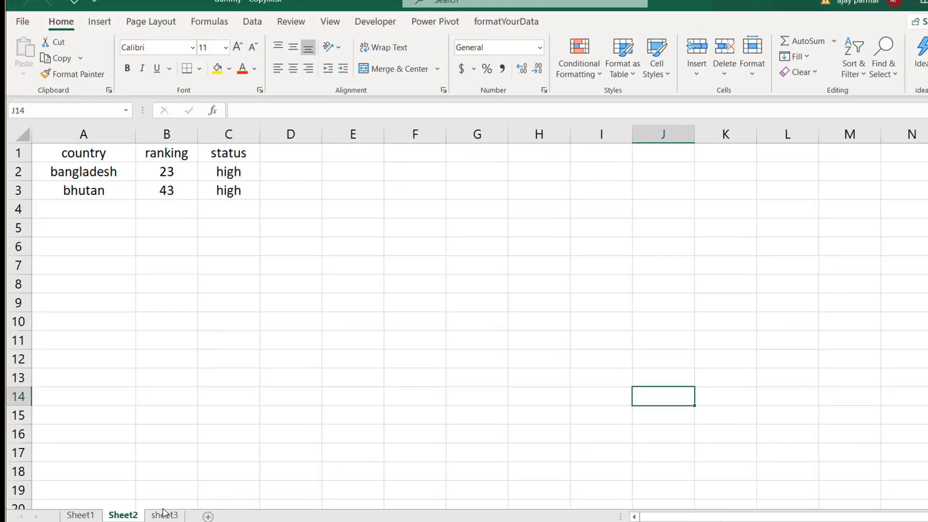
{"action": "left_click", "coordinate": [150, 245]}
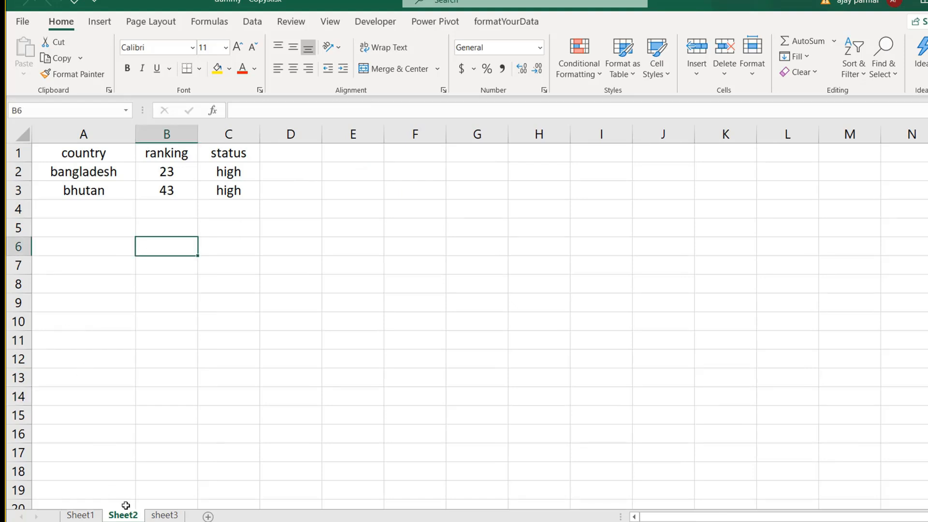
{"action": "left_click", "coordinate": [169, 516], "text": "ctrl"}
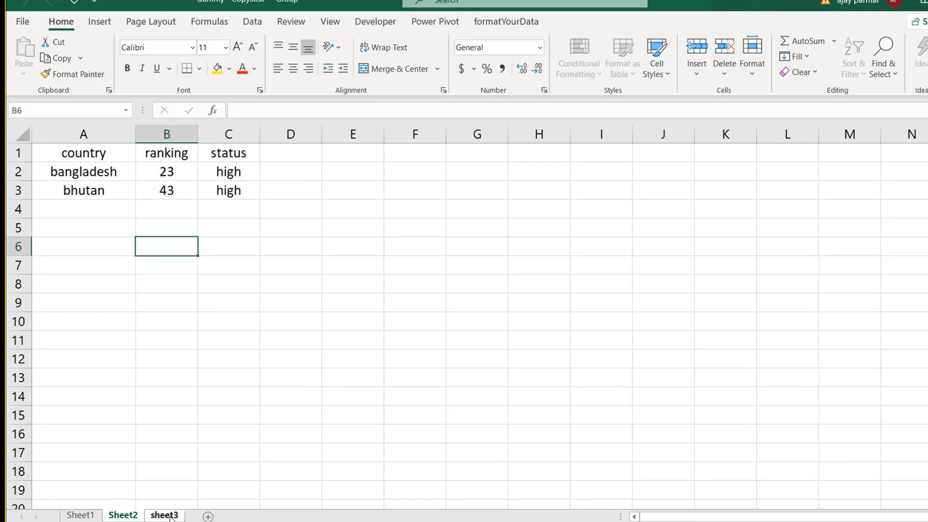
{"action": "key", "text": "alt+h"}
{"action": "key", "text": "d"}
{"action": "key", "text": "s"}
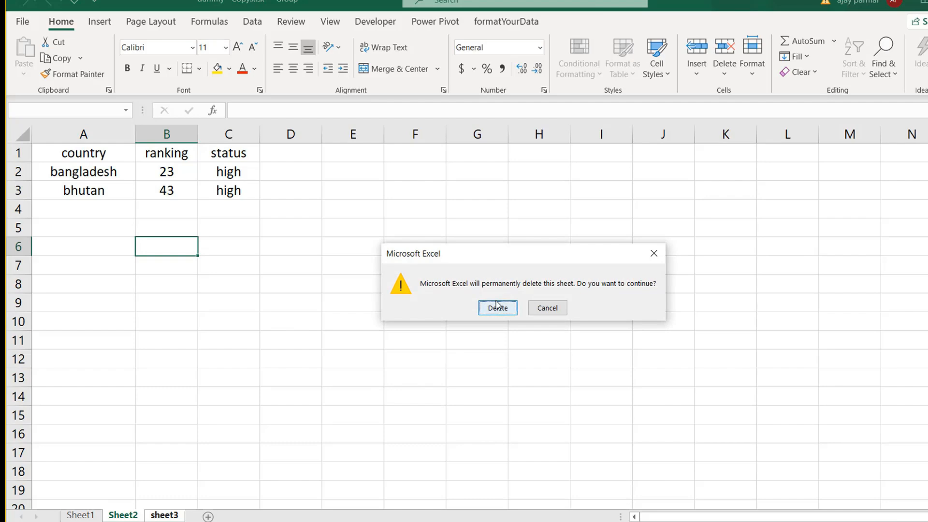
{"action": "left_click", "coordinate": [497, 306]}
Look over the remaining Sheet1 data, moving between cells A2 and G4.
{"action": "left_click", "coordinate": [74, 207]}
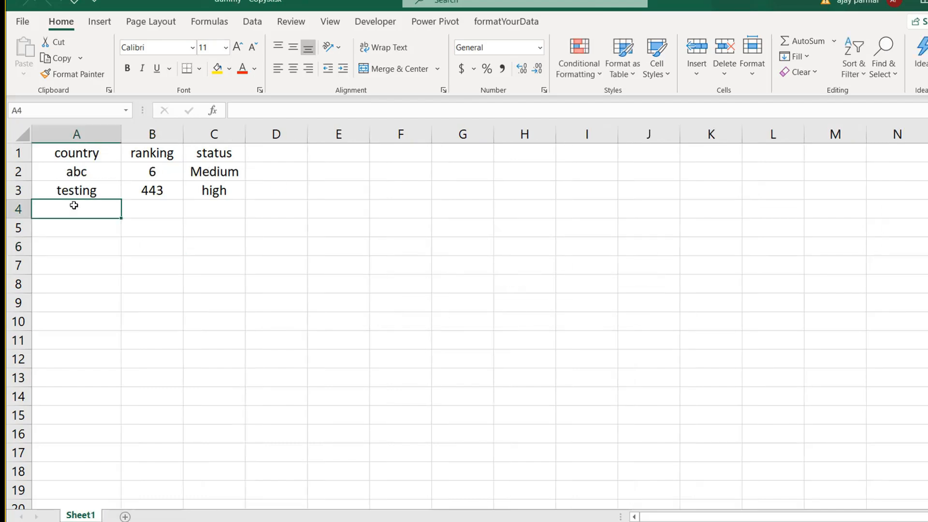
{"action": "left_click", "coordinate": [98, 171]}
{"action": "key", "text": "Right"}
{"action": "key", "text": "Right"}
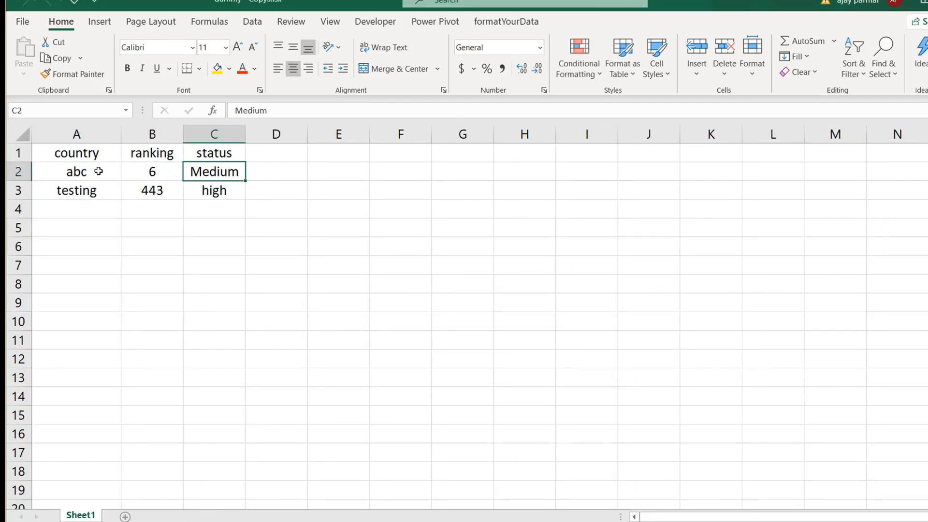
{"action": "key", "text": "Down"}
{"action": "key", "text": "Left"}
{"action": "key", "text": "Left"}
{"action": "key", "text": "Up"}
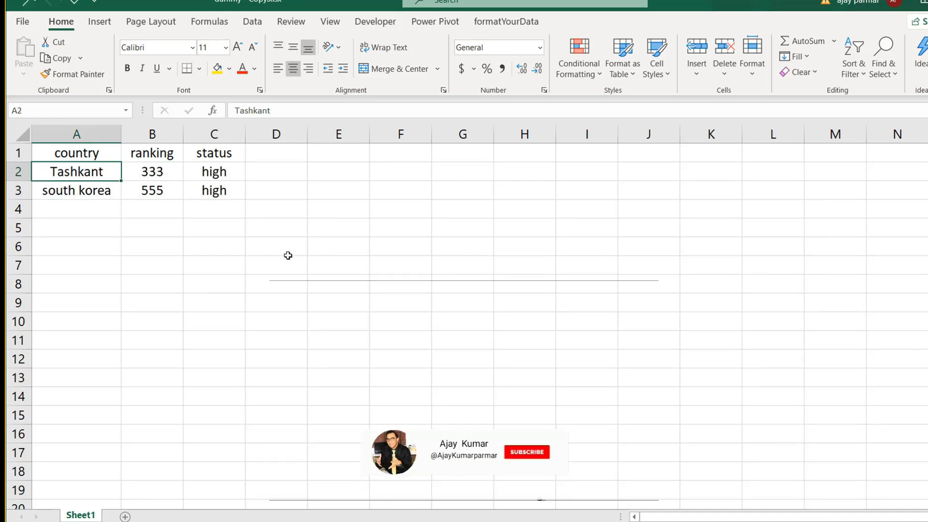
{"action": "left_click", "coordinate": [288, 255]}
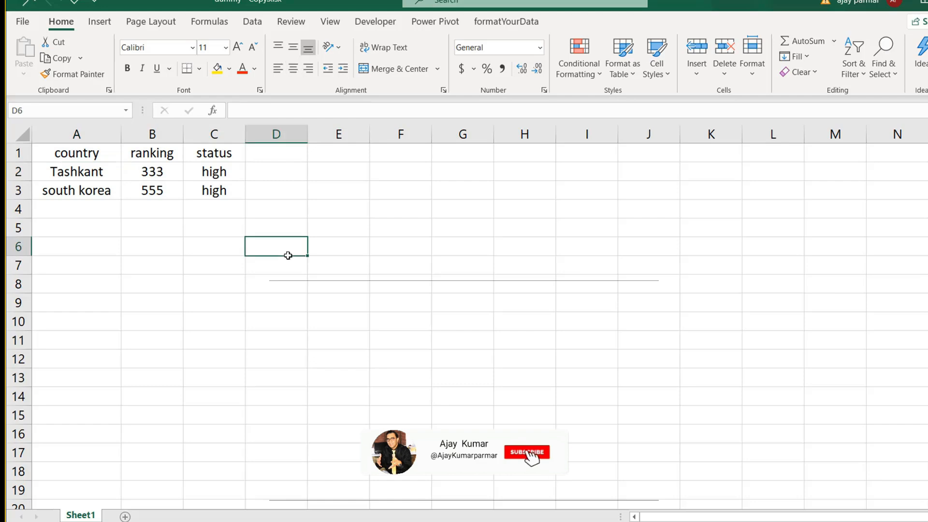
{"action": "left_click", "coordinate": [448, 203]}
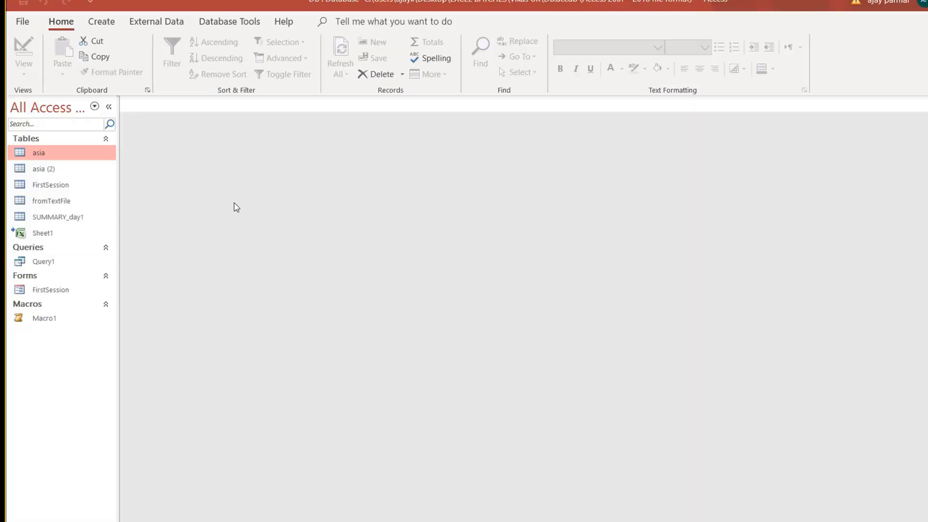
Review the asia table's 11 country records, then copy and paste the asia table.
{"action": "double_click", "coordinate": [73, 159]}
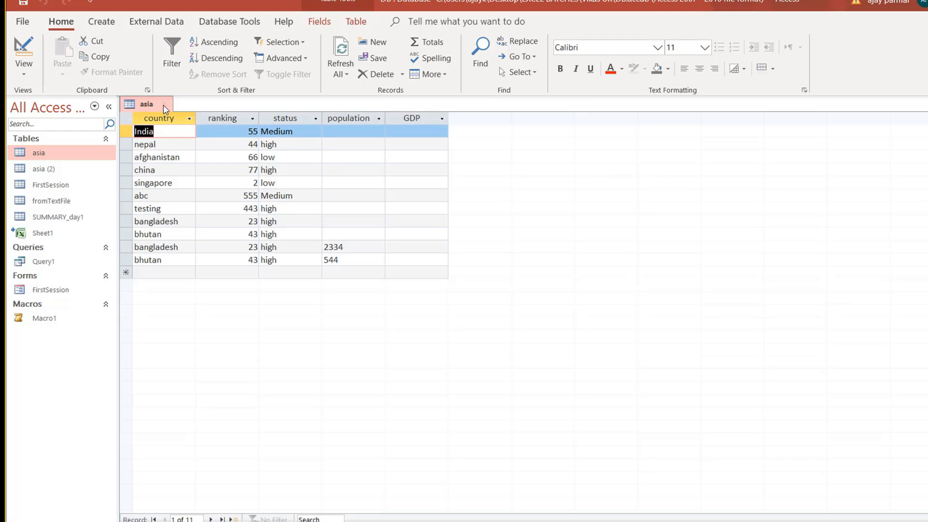
{"action": "left_click", "coordinate": [165, 105]}
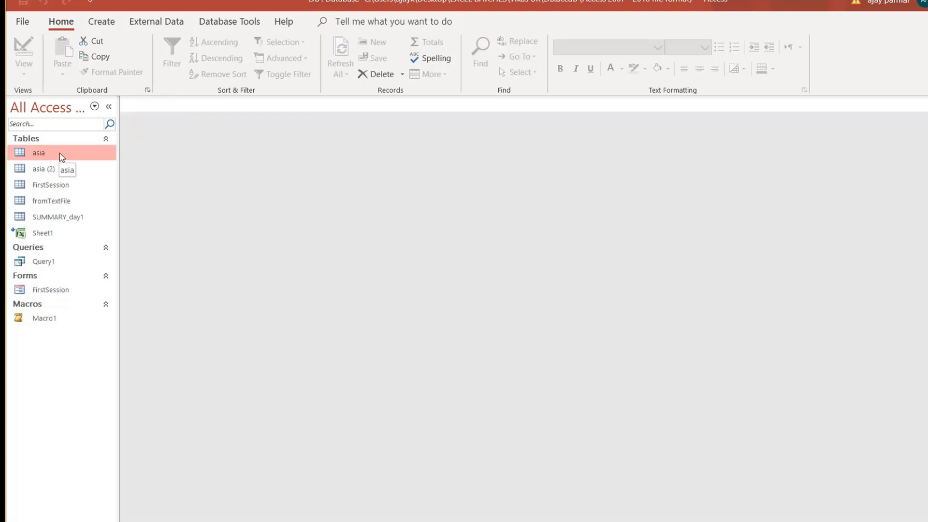
{"action": "double_click", "coordinate": [70, 161]}
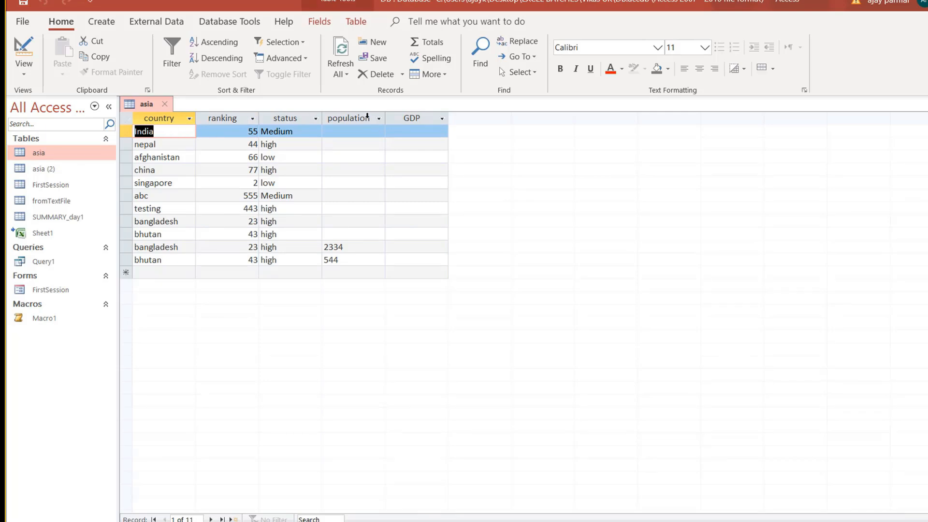
{"action": "left_click", "coordinate": [165, 103]}
{"action": "key", "text": "ctrl+c"}
{"action": "key", "text": "ctrl+v"}
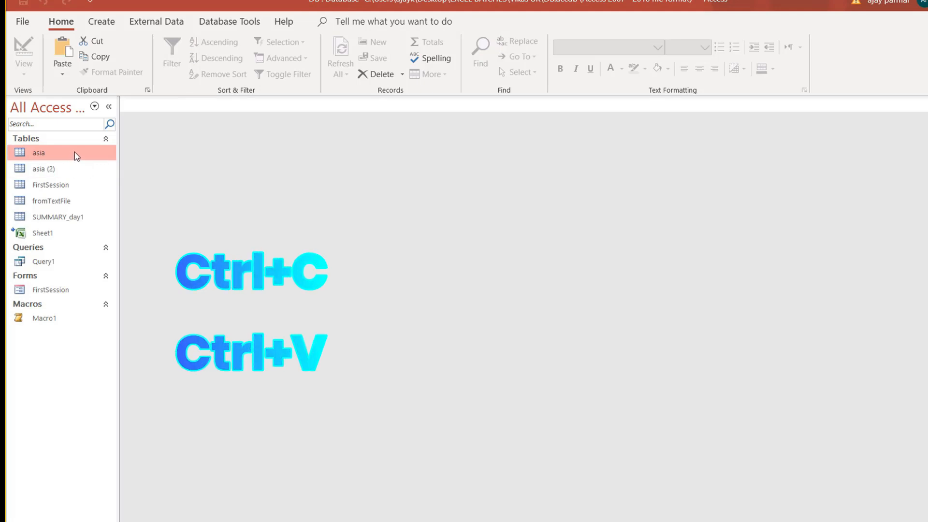
Paste asia as a new table named 'Copy Of asia' using Structure Only.
{"action": "left_click", "coordinate": [453, 199]}
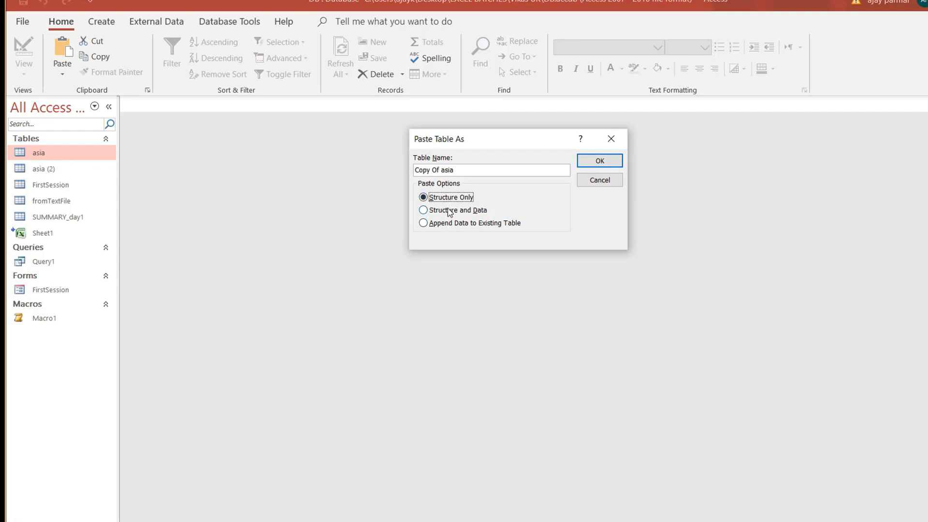
{"action": "left_click", "coordinate": [447, 213]}
{"action": "left_click", "coordinate": [454, 202]}
{"action": "left_click", "coordinate": [606, 162]}
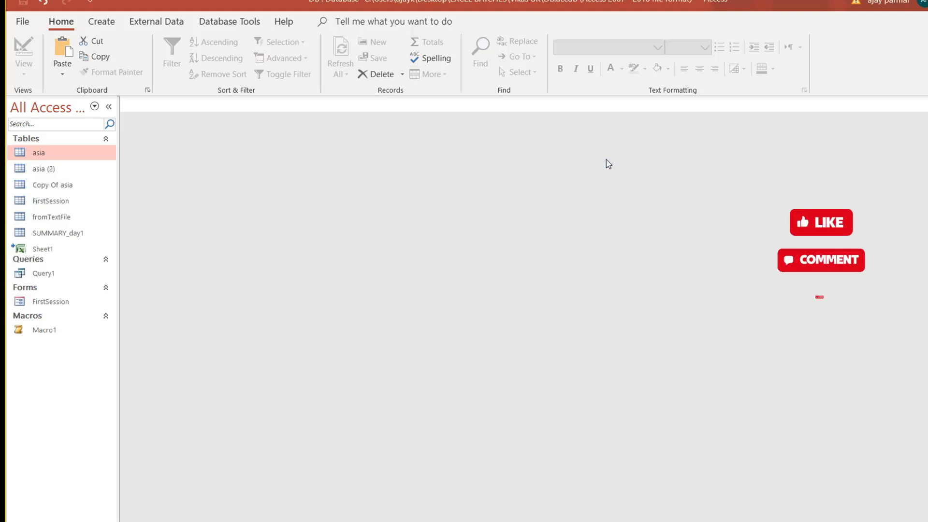
Open Copy Of asia and delete its GDP field.
{"action": "left_click", "coordinate": [70, 186]}
{"action": "double_click", "coordinate": [70, 187]}
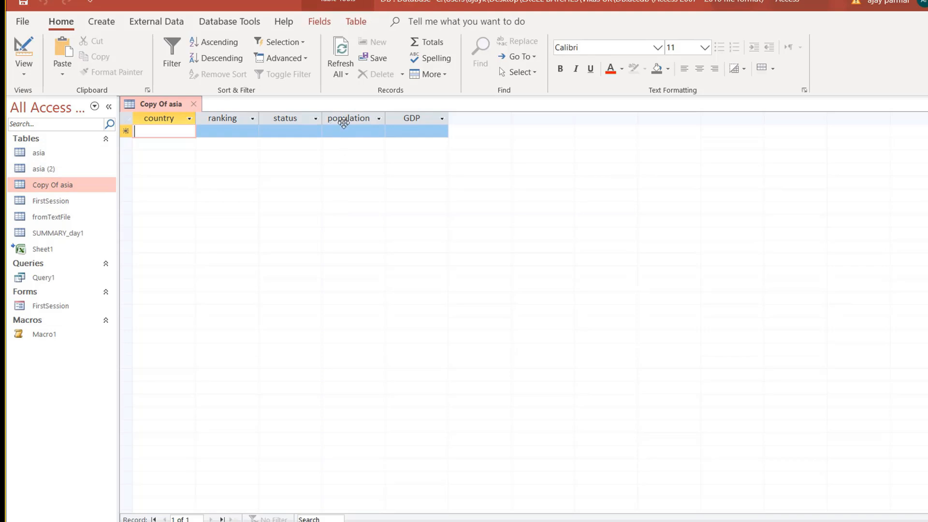
{"action": "left_click", "coordinate": [342, 115]}
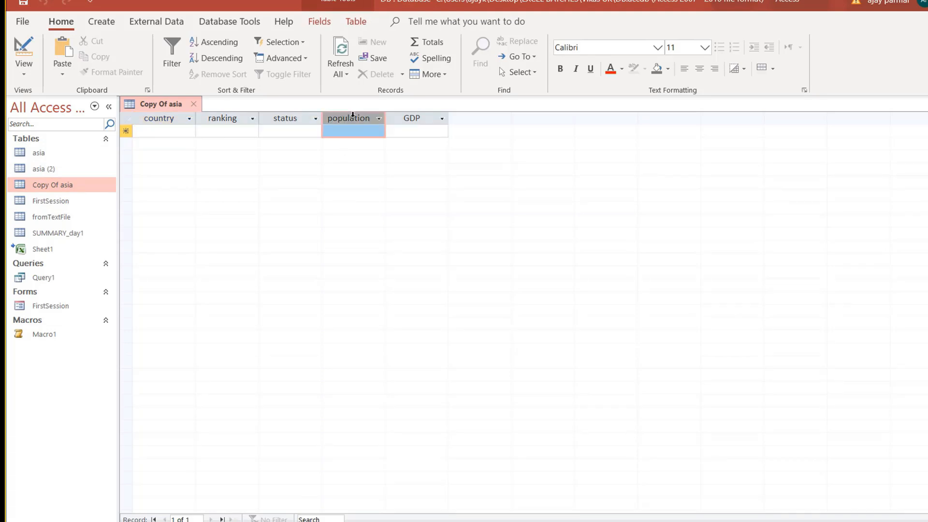
{"action": "left_click", "coordinate": [425, 114]}
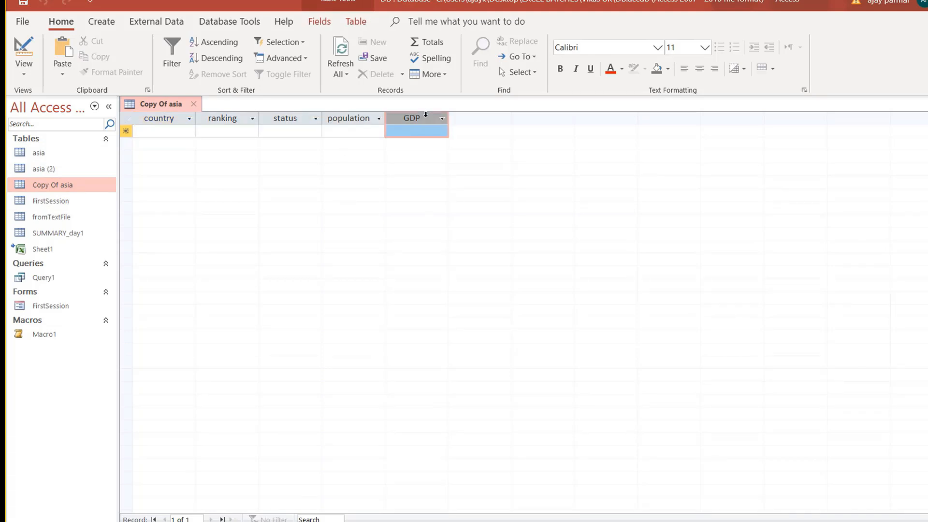
{"action": "left_click", "coordinate": [352, 115]}
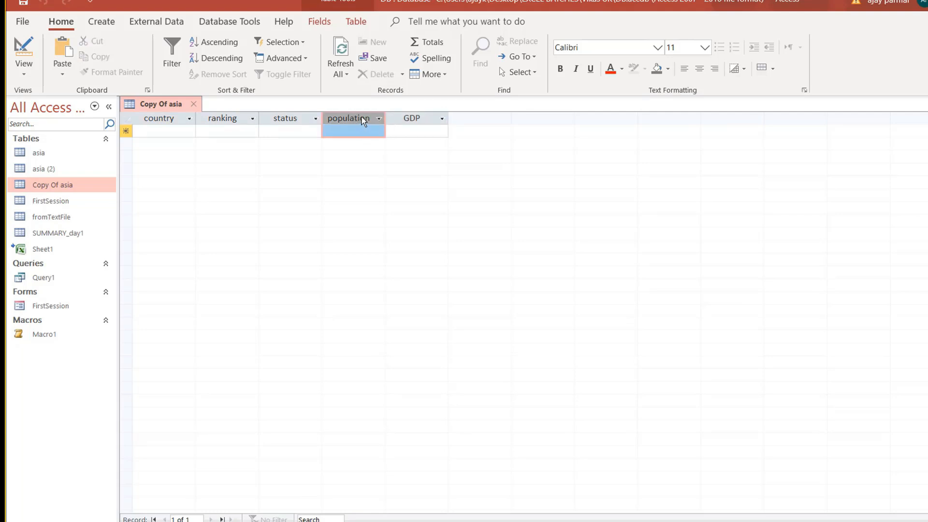
{"action": "left_click", "coordinate": [424, 118]}
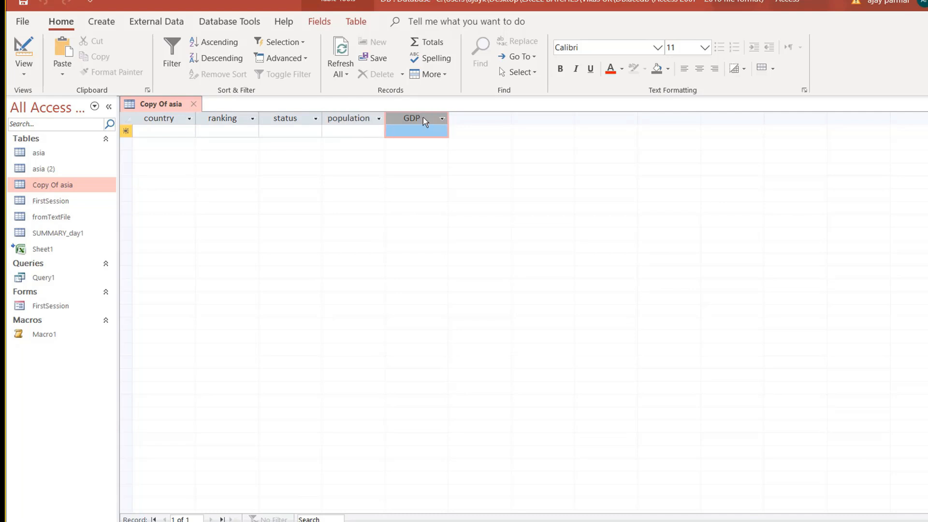
{"action": "right_click", "coordinate": [424, 118]}
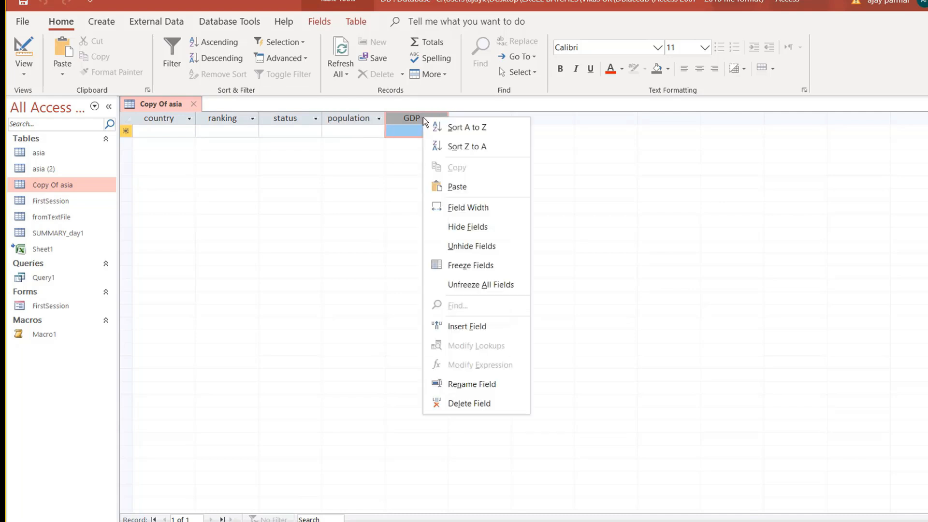
{"action": "left_click", "coordinate": [470, 403]}
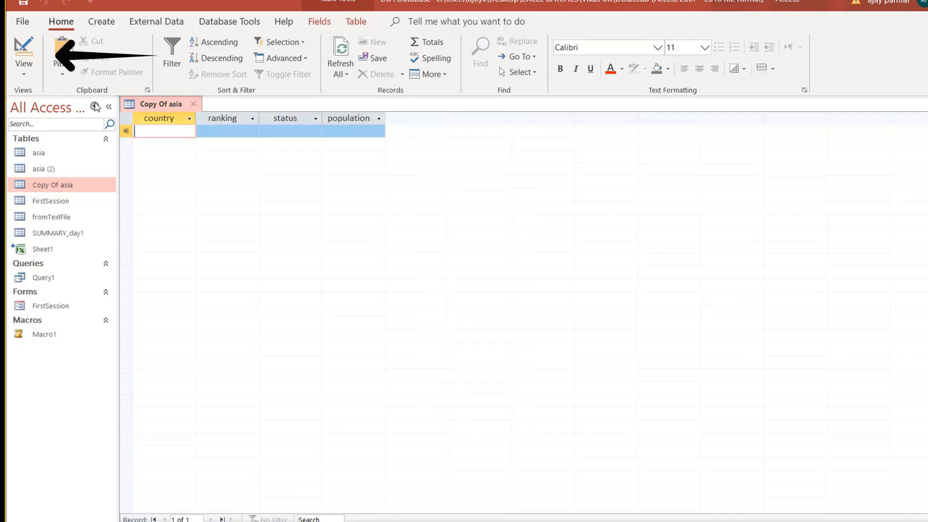
In Design View, delete the population field, then close and save the table design.
{"action": "left_click", "coordinate": [25, 73]}
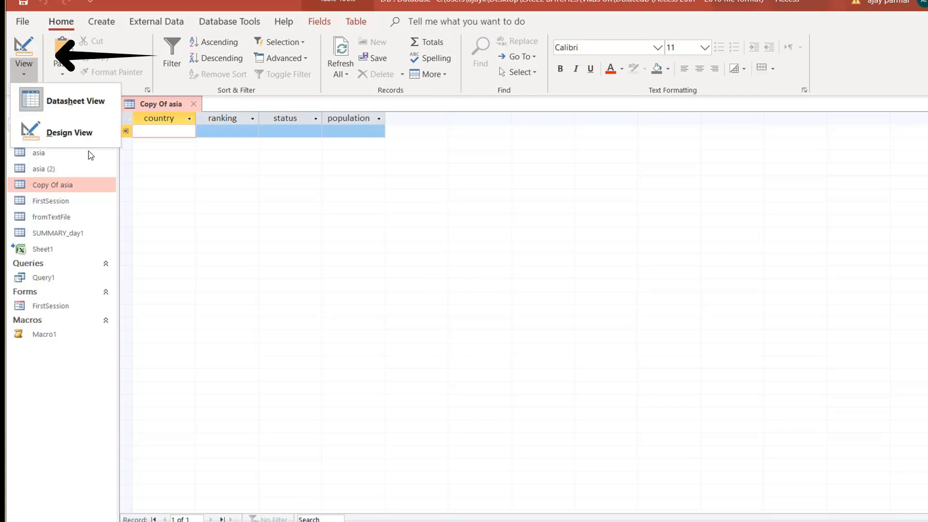
{"action": "left_click", "coordinate": [68, 134]}
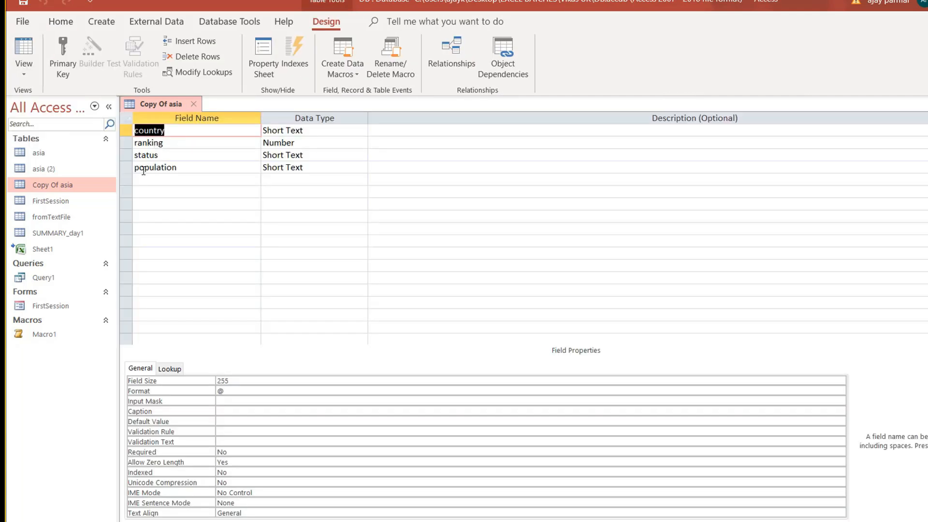
{"action": "left_click", "coordinate": [126, 167]}
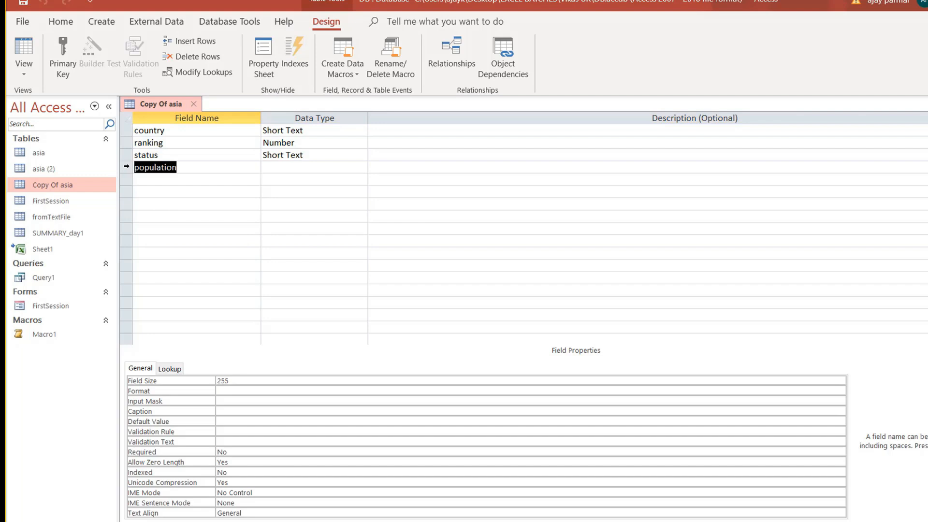
{"action": "key", "text": "Delete"}
{"action": "left_click", "coordinate": [180, 193]}
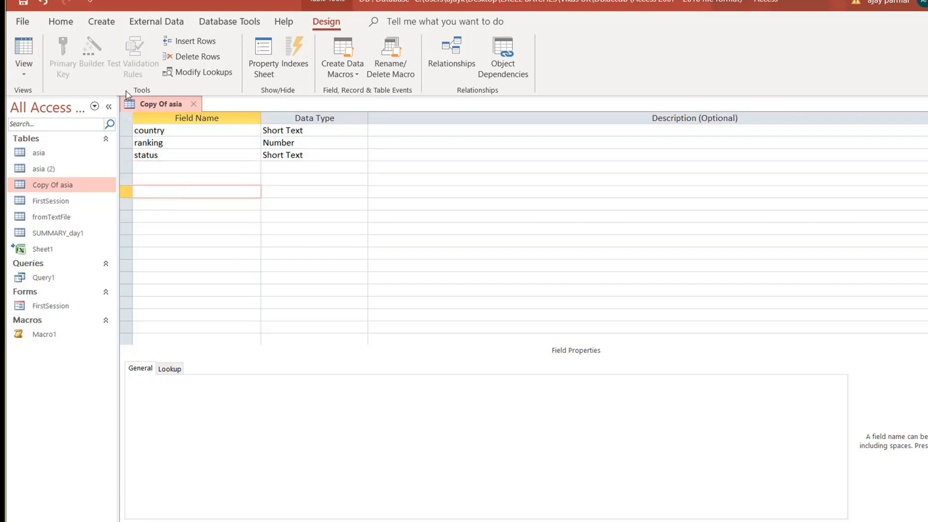
{"action": "left_click", "coordinate": [192, 108]}
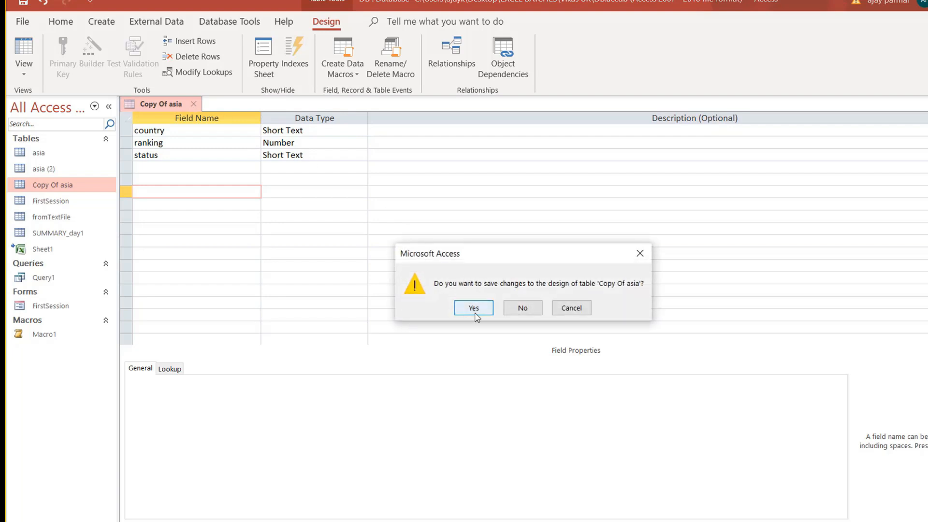
{"action": "left_click", "coordinate": [478, 312]}
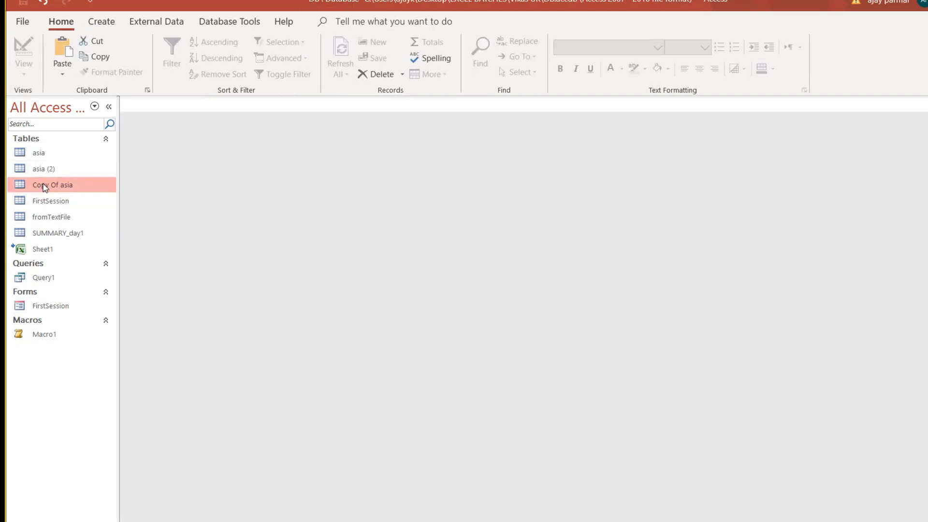
Import dummy - Copy.xlsx from Excel, appending its rows to the Copy Of asia table.
{"action": "right_click", "coordinate": [92, 187]}
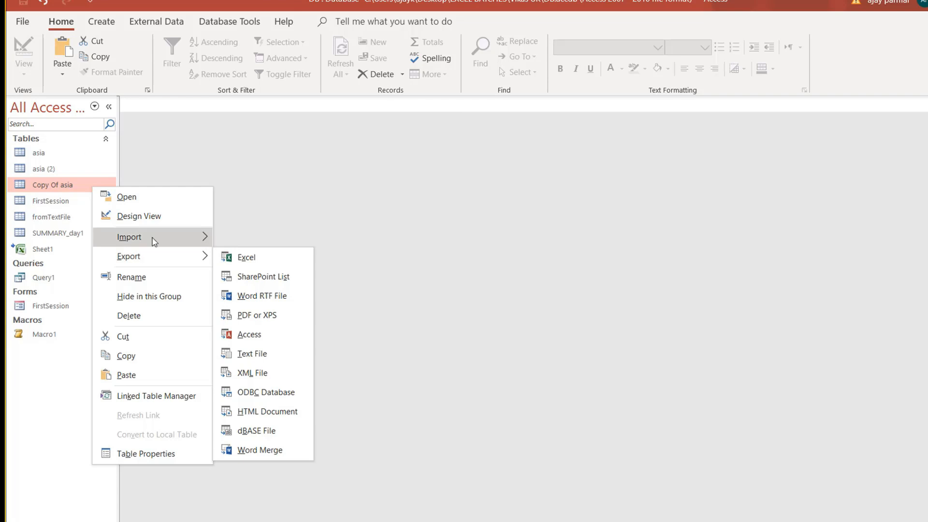
{"action": "mouse_move", "coordinate": [145, 238]}
{"action": "left_click", "coordinate": [289, 258]}
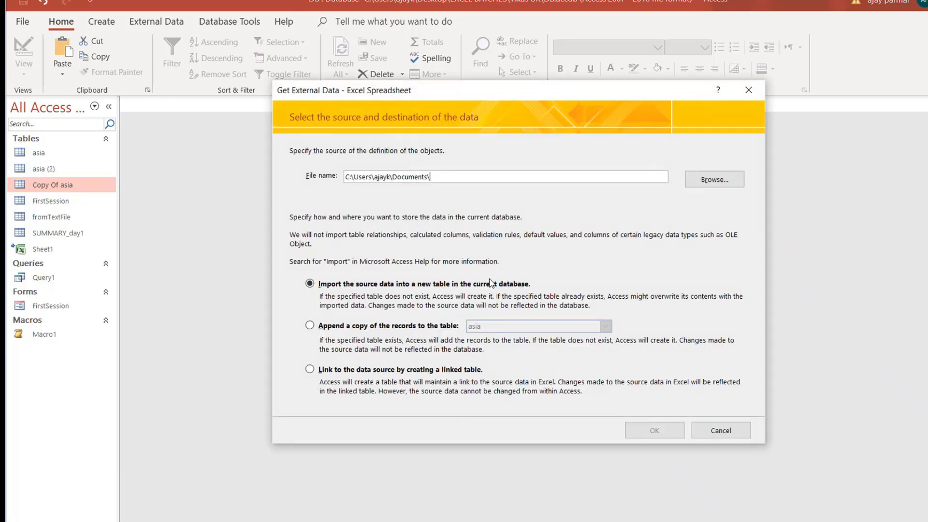
{"action": "left_click", "coordinate": [707, 185]}
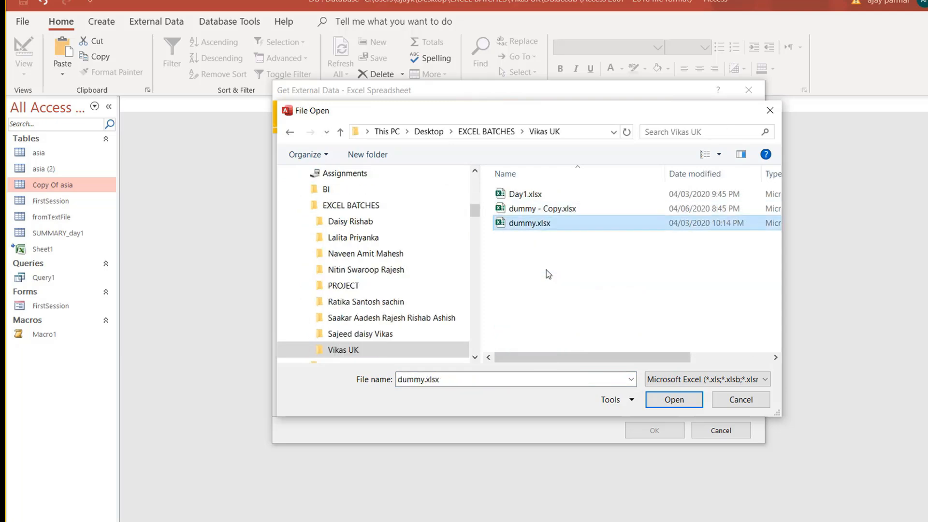
{"action": "left_click", "coordinate": [662, 393]}
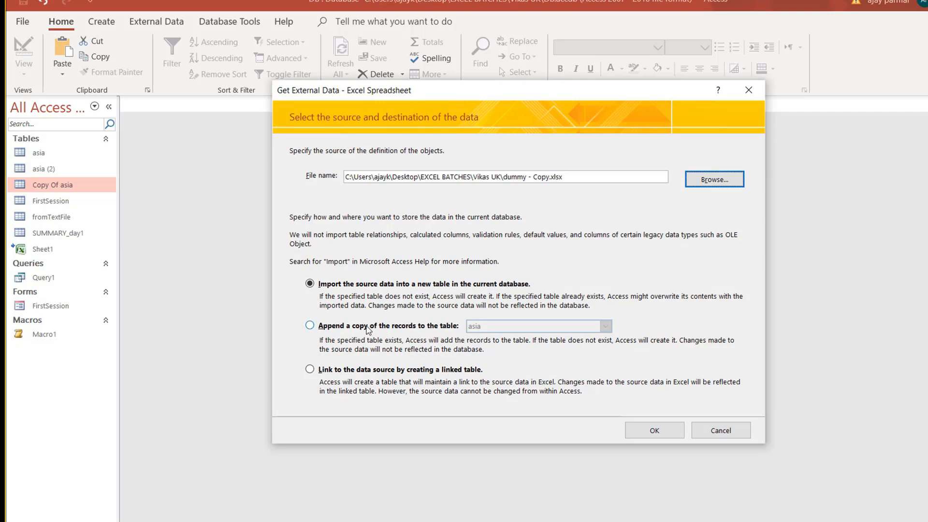
{"action": "left_click", "coordinate": [368, 328]}
{"action": "left_click", "coordinate": [607, 330]}
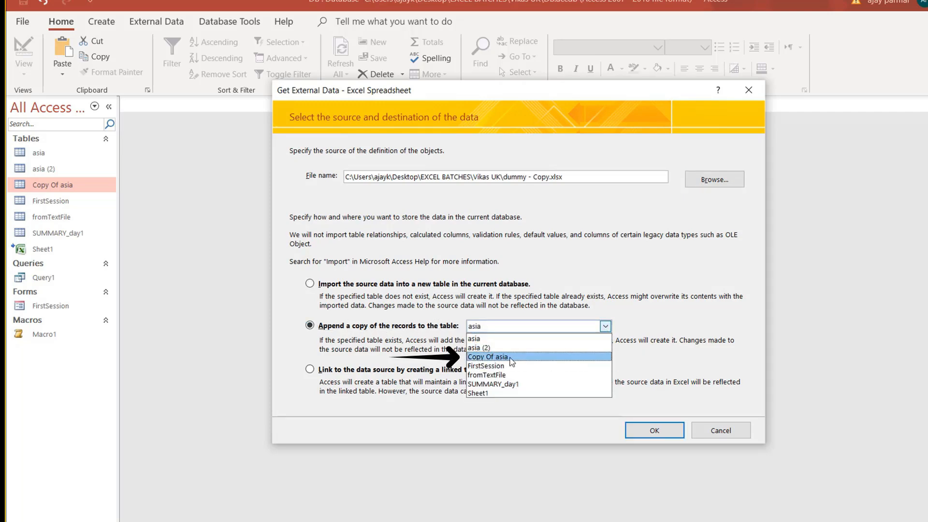
{"action": "left_click", "coordinate": [511, 358]}
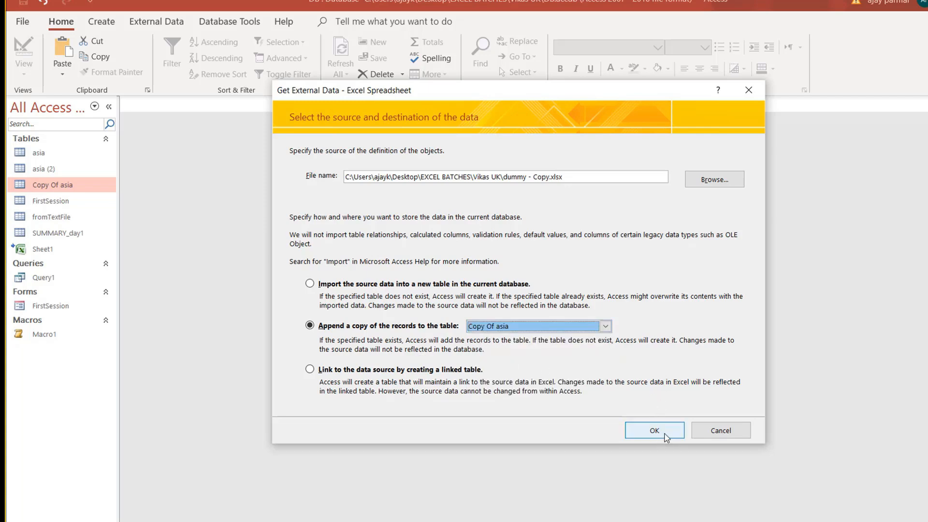
{"action": "left_click", "coordinate": [665, 435]}
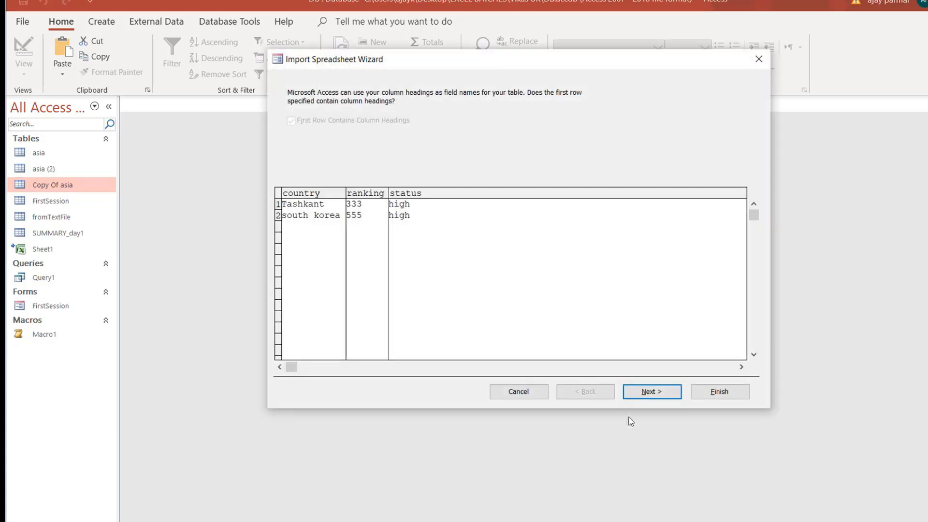
{"action": "left_click", "coordinate": [652, 392]}
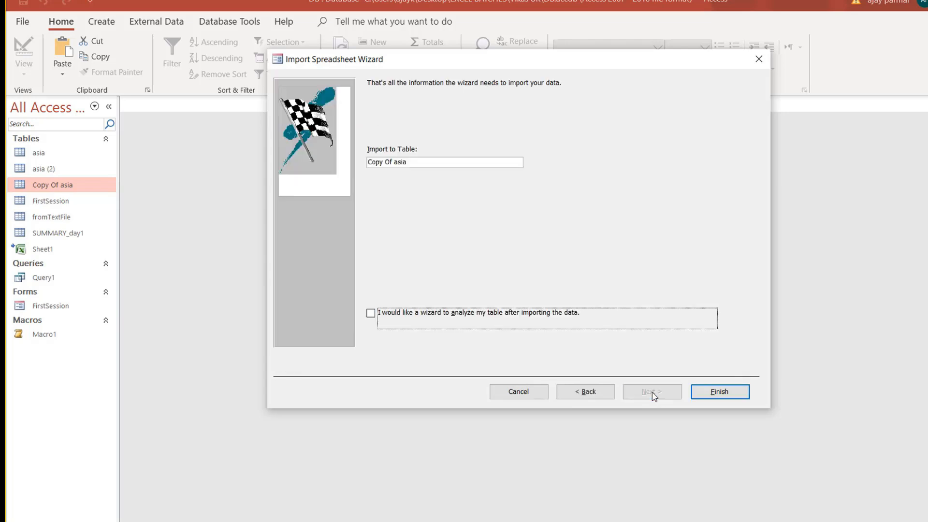
{"action": "left_click", "coordinate": [716, 393]}
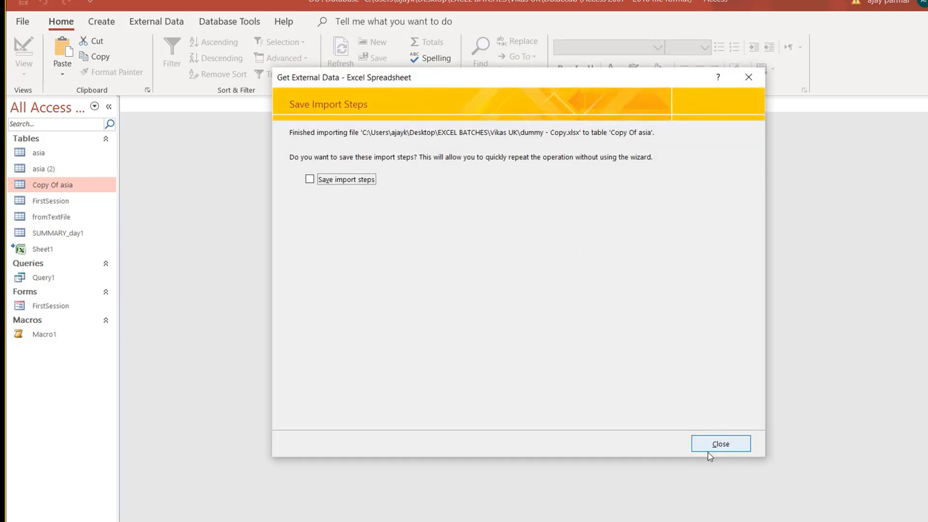
Save the import as 'Import-dummy - Copy' with description 'just understanding the concepts... data has to be asia...'.
{"action": "left_click", "coordinate": [334, 184]}
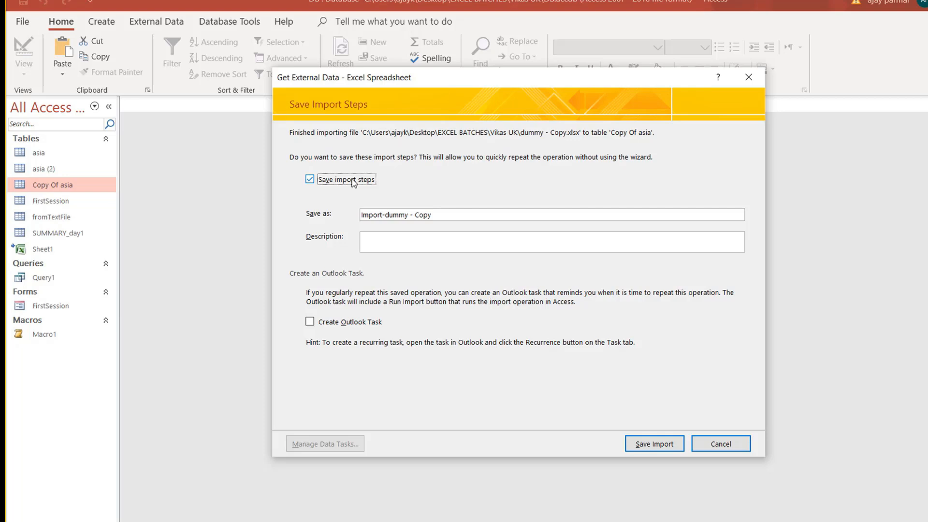
{"action": "left_click", "coordinate": [443, 213]}
{"action": "left_click", "coordinate": [400, 243]}
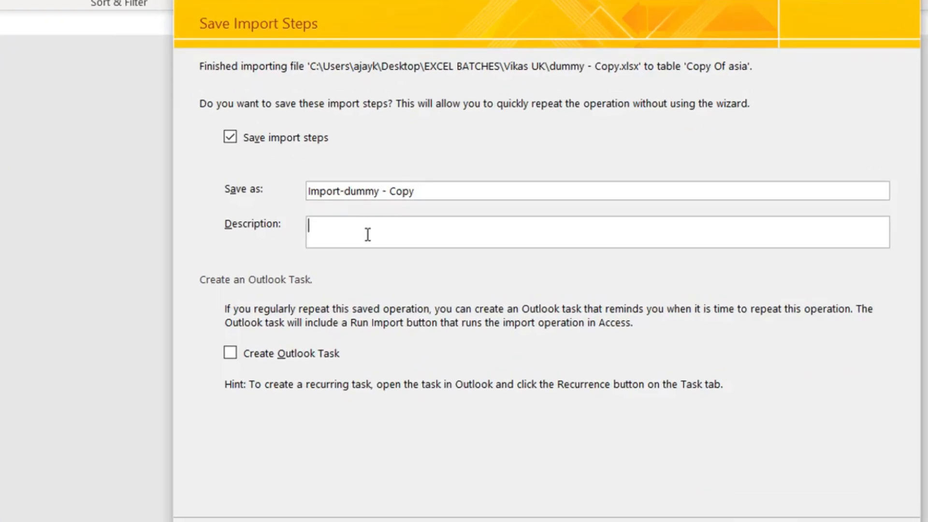
{"action": "type", "text": "just understanding the concepts... data ha"}
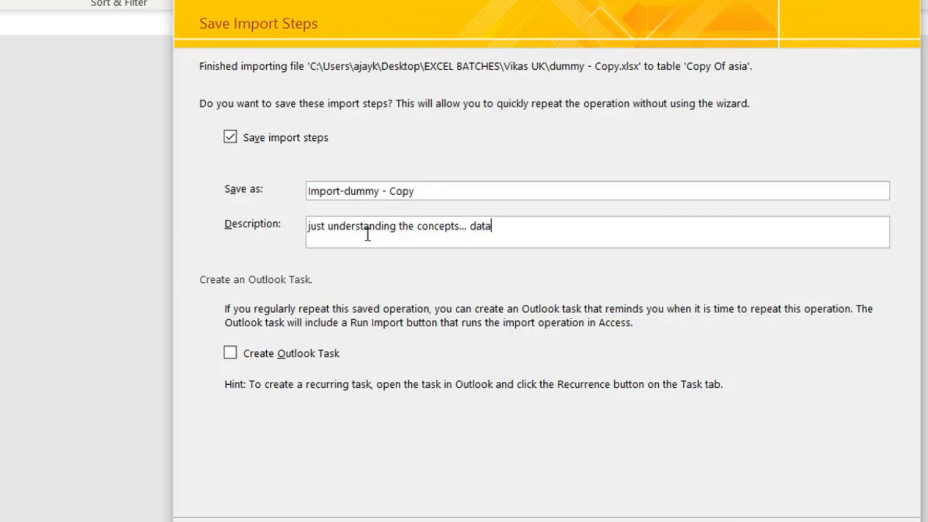
{"action": "type", "text": "s to be asia..."}
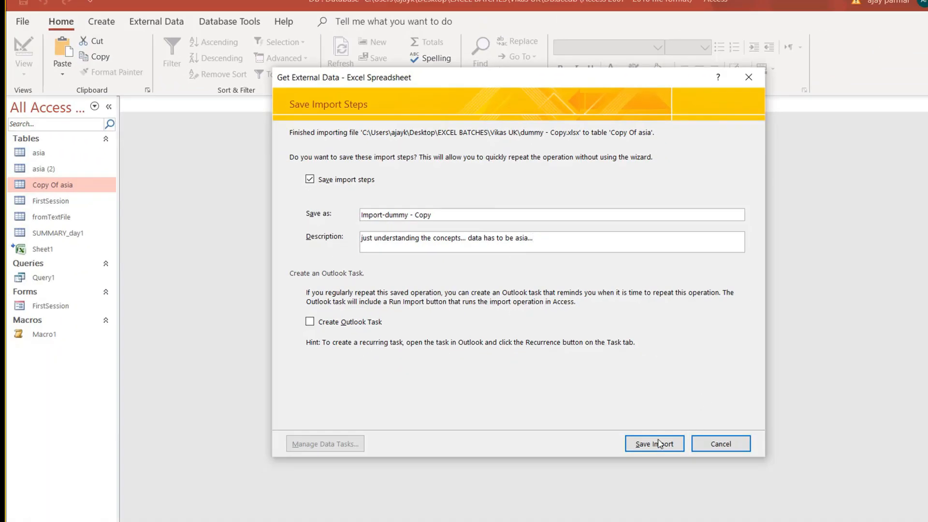
{"action": "left_click", "coordinate": [661, 447]}
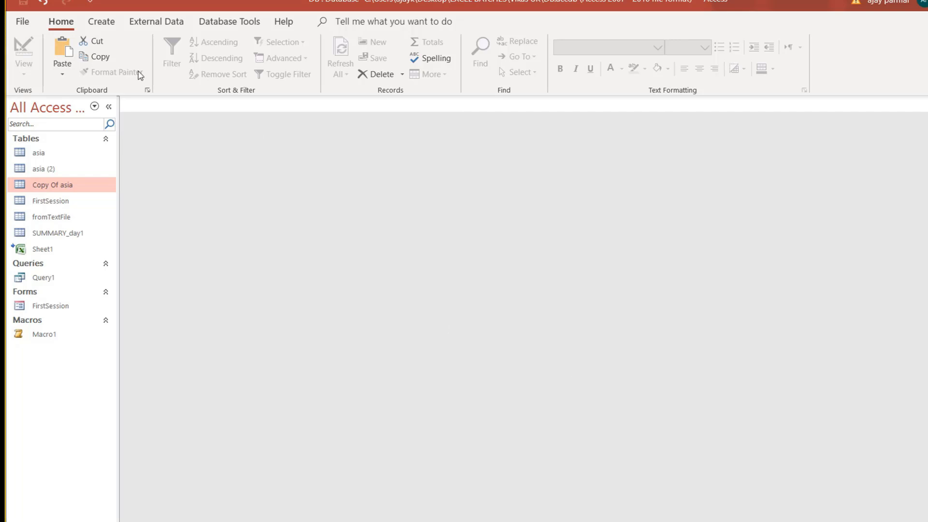
Check the Saved Imports and Saved Exports lists under External Data, then close them.
{"action": "left_click", "coordinate": [152, 29]}
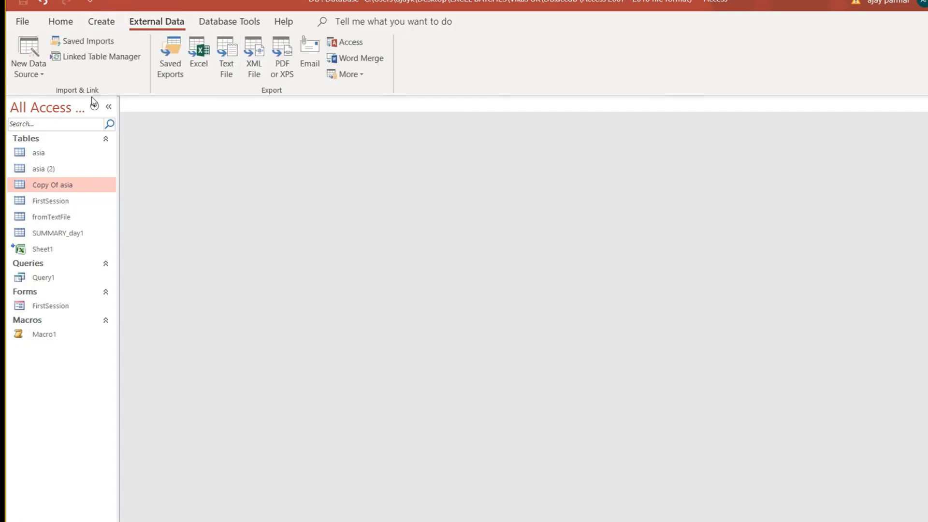
{"action": "left_click", "coordinate": [89, 41]}
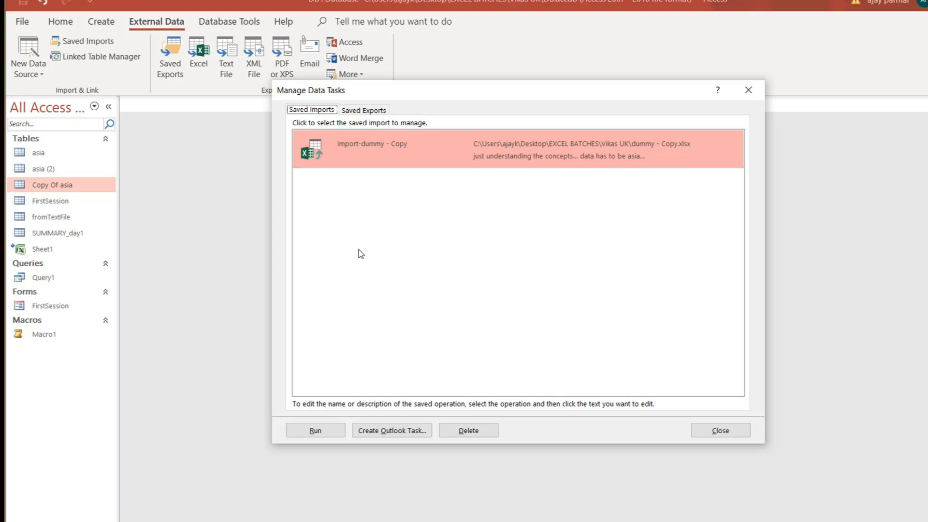
{"action": "left_click", "coordinate": [374, 112]}
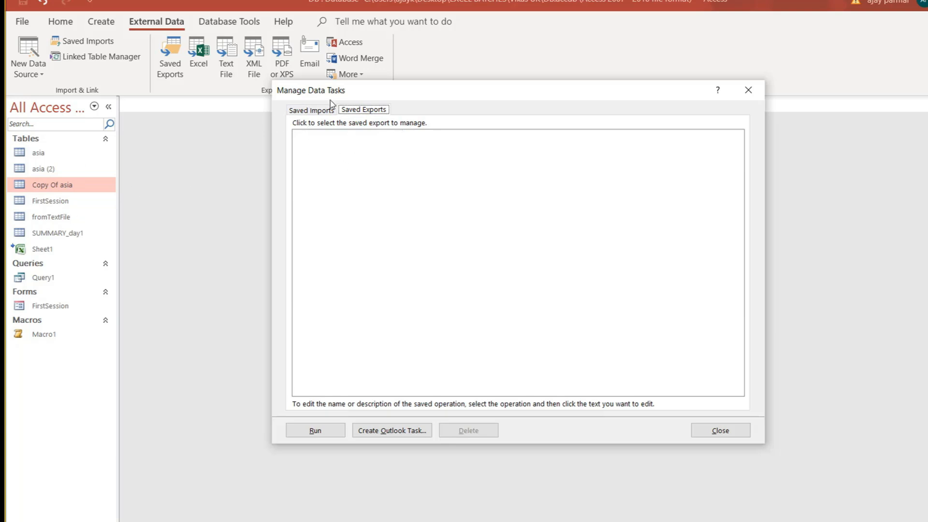
{"action": "left_click", "coordinate": [316, 114]}
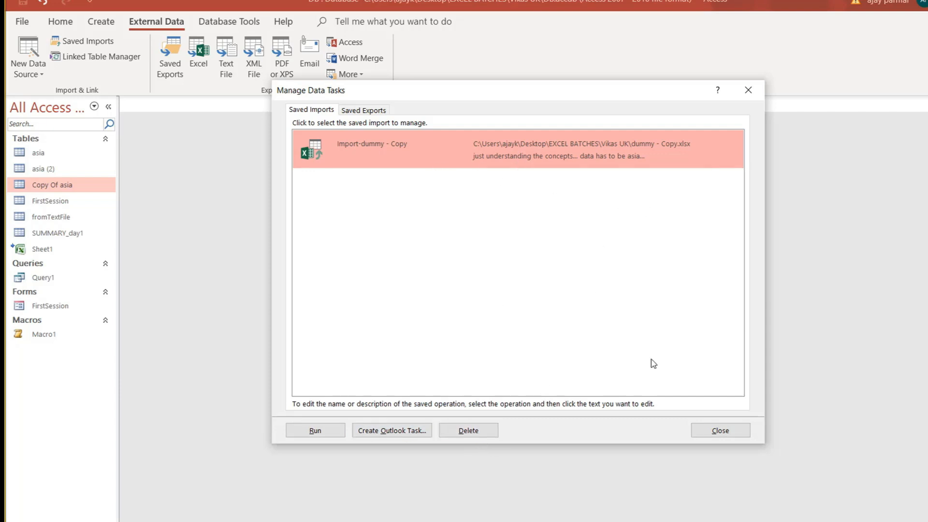
{"action": "left_click", "coordinate": [720, 430]}
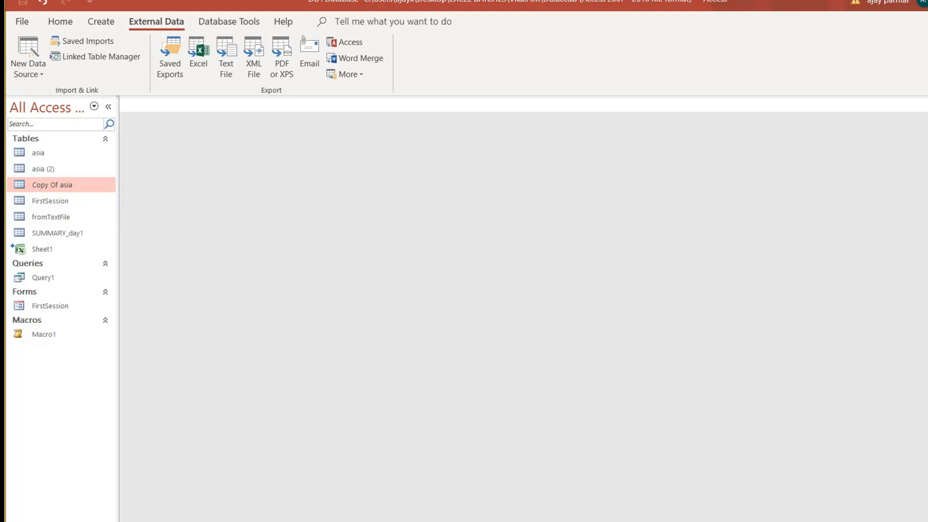
{"action": "left_click", "coordinate": [818, 517]}
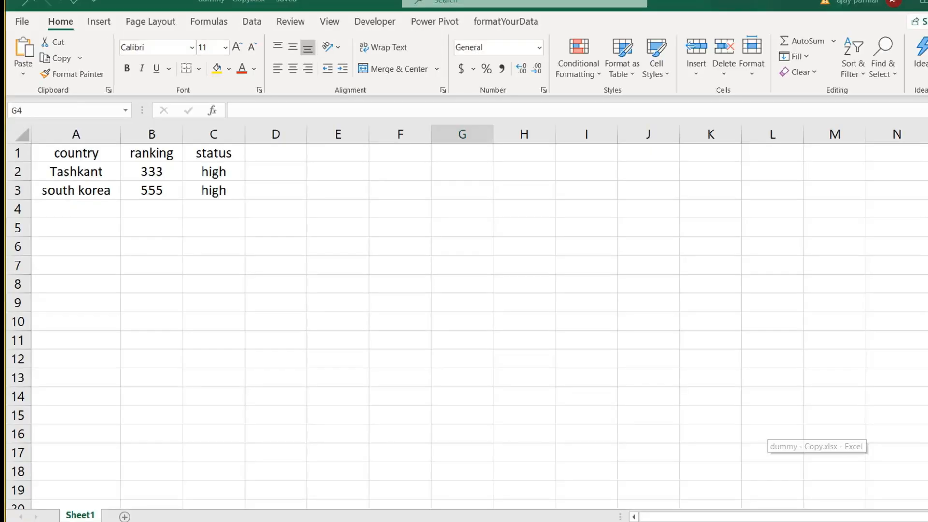
{"action": "left_click", "coordinate": [172, 252]}
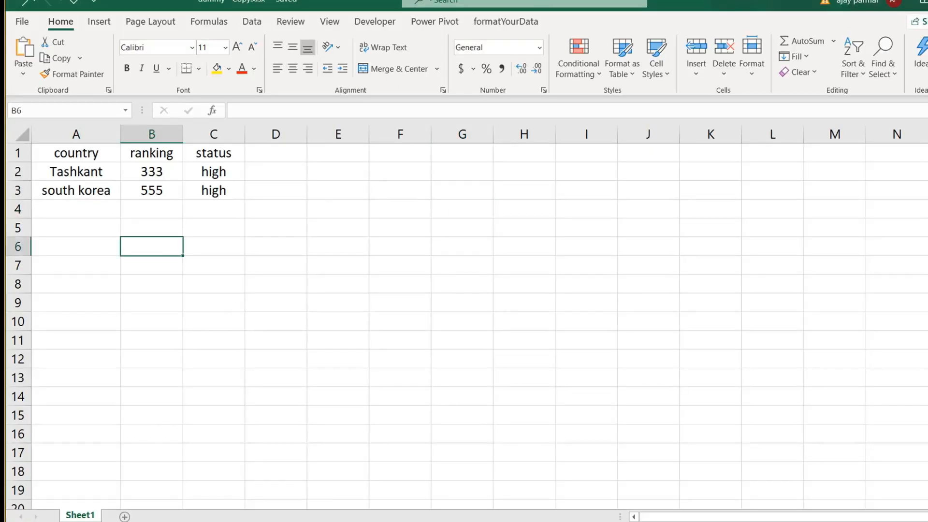
{"action": "left_click", "coordinate": [87, 184]}
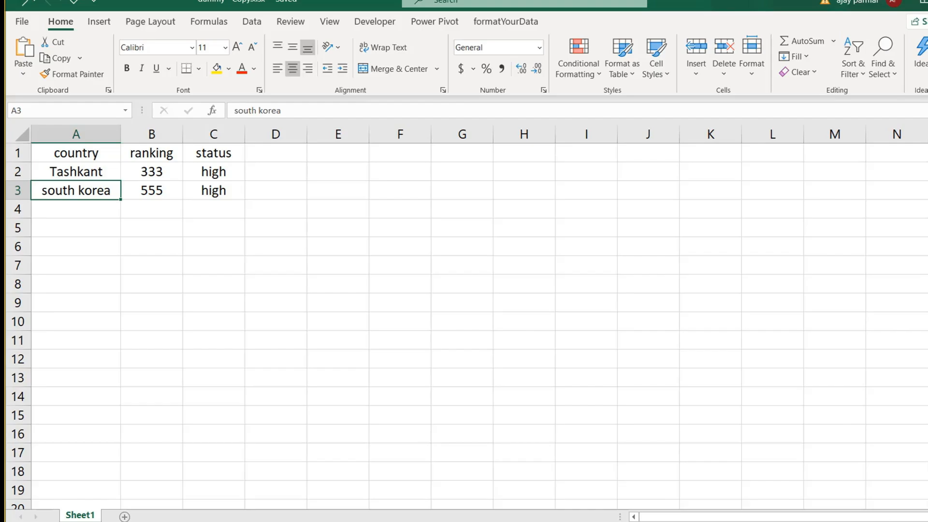
{"action": "double_click", "coordinate": [681, 9]}
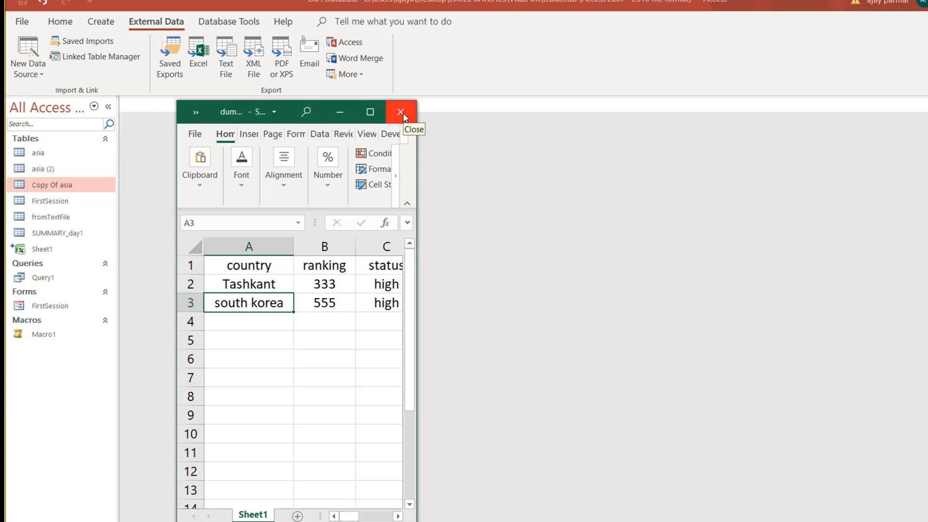
{"action": "left_click", "coordinate": [370, 113]}
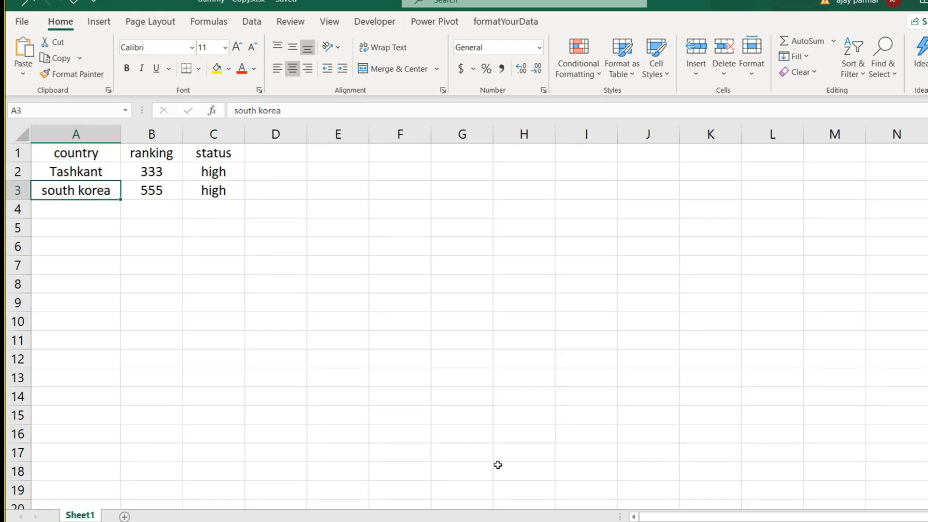
{"action": "left_click", "coordinate": [755, 521]}
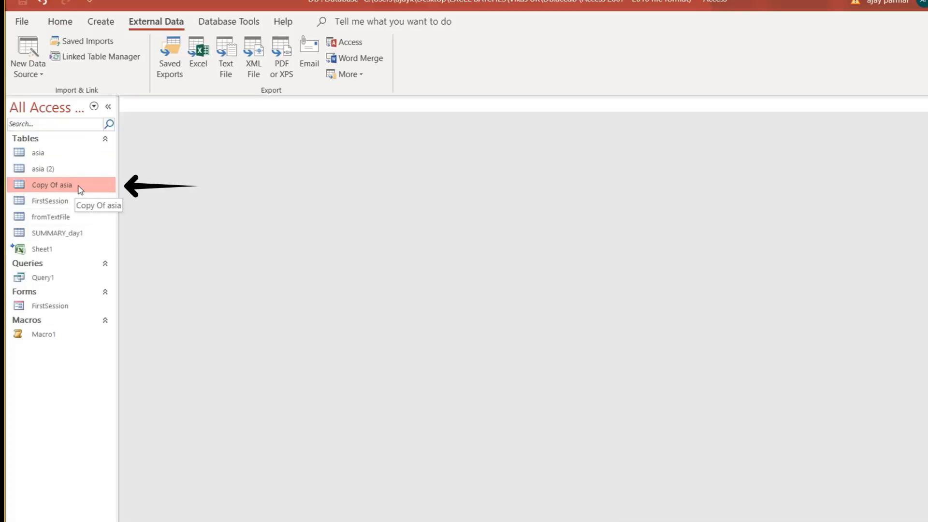
Recheck and close the Saved Imports list, then switch to the Vikas UK folder in File Explorer.
{"action": "left_click", "coordinate": [85, 41]}
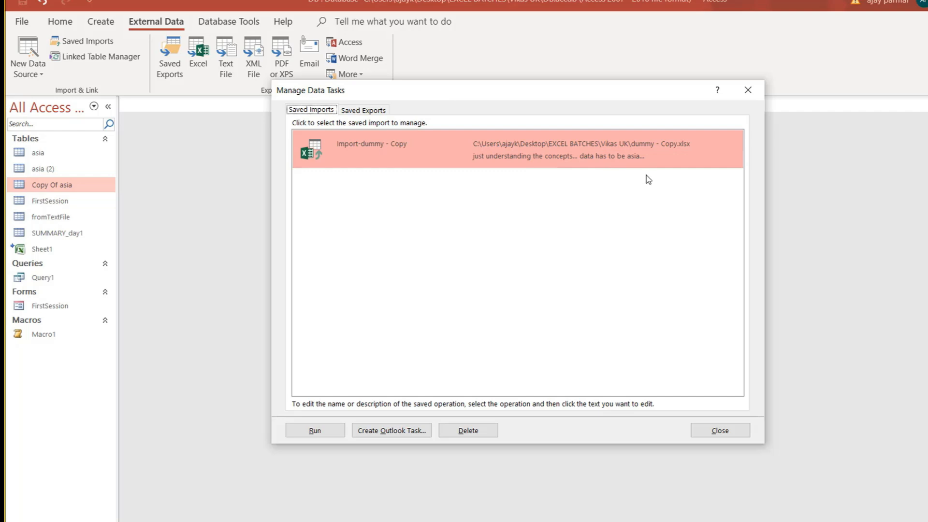
{"action": "left_click", "coordinate": [720, 430]}
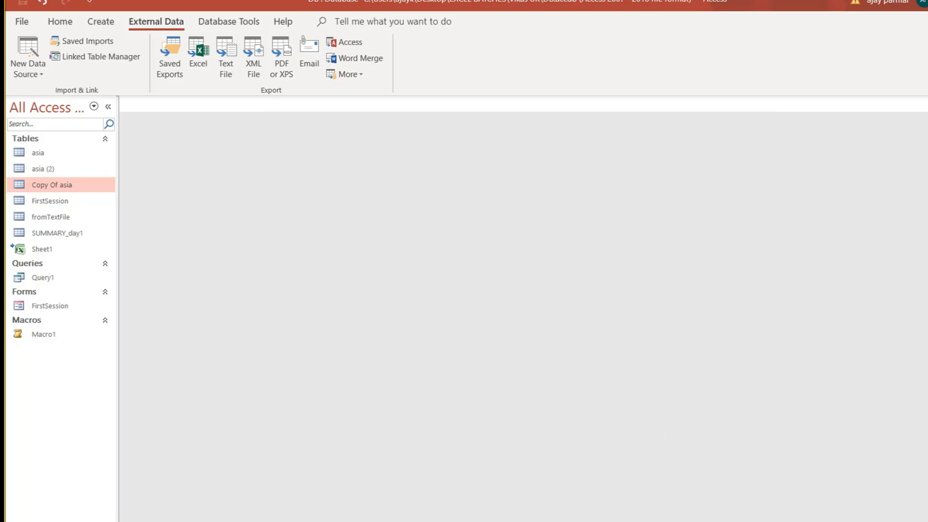
{"action": "left_click", "coordinate": [556, 521]}
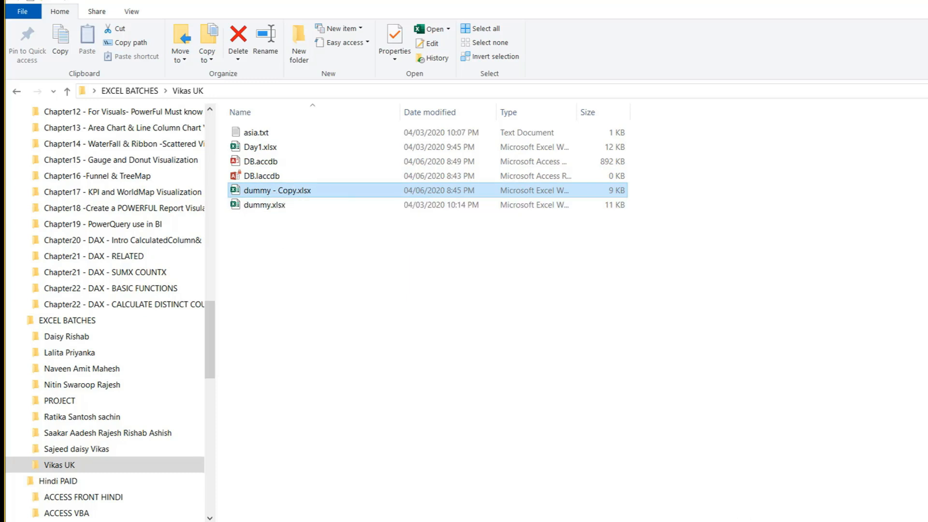
Enter north korea, australia, sweden, germany and poland in cells A2:A6 of dummy - Copy.
{"action": "left_click", "coordinate": [818, 520]}
{"action": "left_click", "coordinate": [76, 170]}
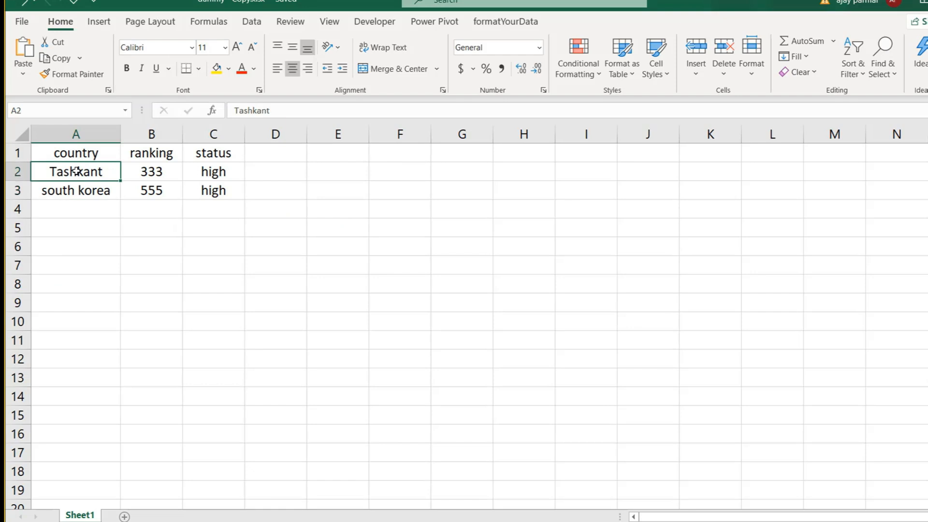
{"action": "type", "text": "norht ko"}
{"action": "key", "text": "BackSpace"}
{"action": "key", "text": "BackSpace"}
{"action": "key", "text": "BackSpace"}
{"action": "key", "text": "BackSpace"}
{"action": "key", "text": "BackSpace"}
{"action": "type", "text": "th ko"}
{"action": "key", "text": "BackSpace"}
{"action": "type", "text": "orea"}
{"action": "key", "text": "Return"}
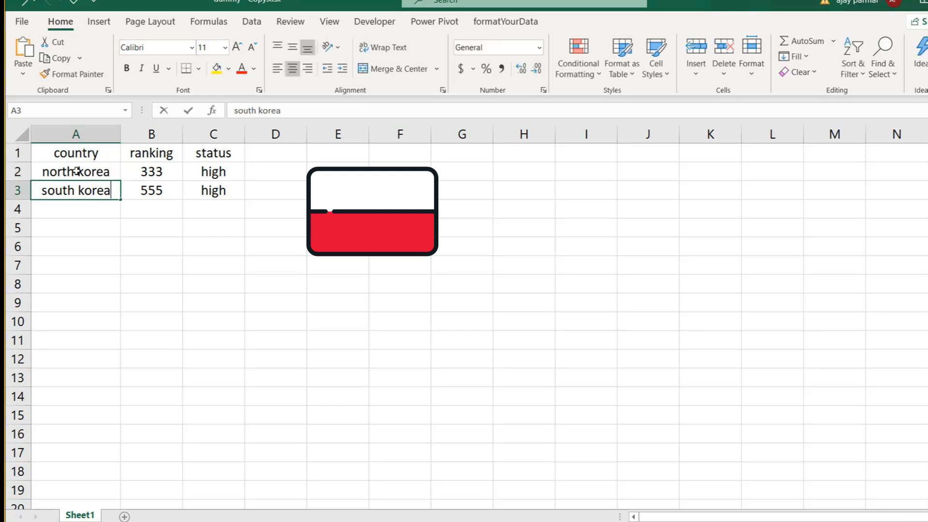
{"action": "type", "text": "australia"}
{"action": "key", "text": "BackSpace"}
{"action": "key", "text": "BackSpace"}
{"action": "type", "text": "alia"}
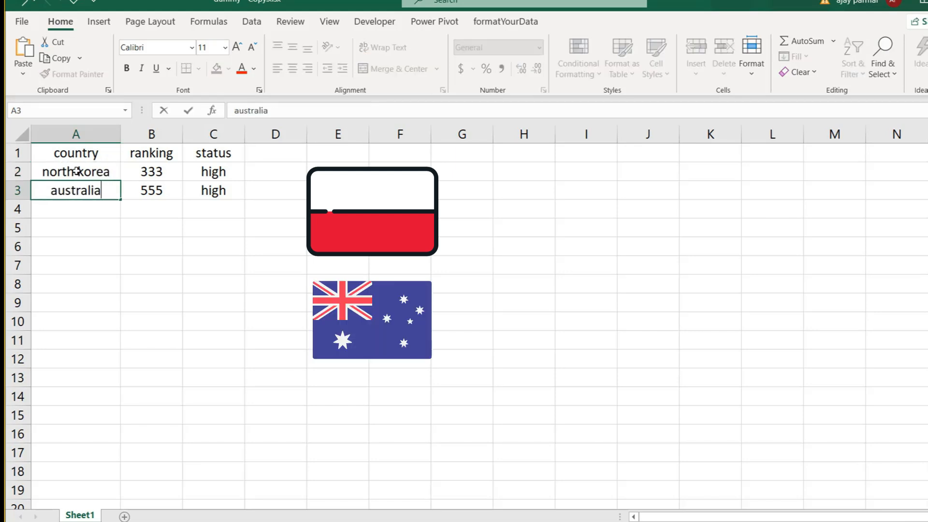
{"action": "key", "text": "Return"}
{"action": "type", "text": "sweden"}
{"action": "key", "text": "Return"}
{"action": "type", "text": "germany"}
{"action": "key", "text": "Return"}
{"action": "type", "text": "aust"}
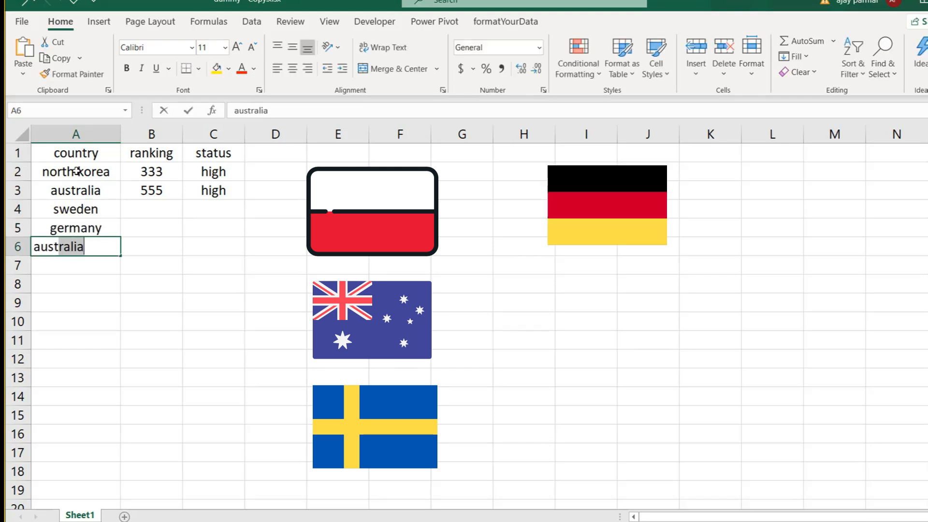
{"action": "key", "text": "Tab"}
{"action": "key", "text": "Up"}
{"action": "key", "text": "Up"}
{"action": "key", "text": "Up"}
{"action": "key", "text": "Down"}
{"action": "key", "text": "Down"}
{"action": "key", "text": "Down"}
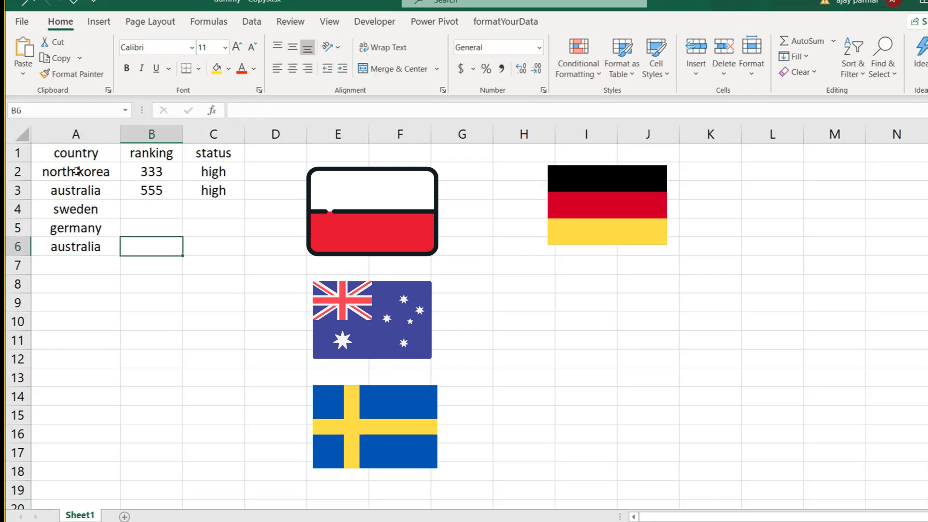
{"action": "key", "text": "Left"}
{"action": "key", "text": "Delete"}
{"action": "type", "text": "p"}
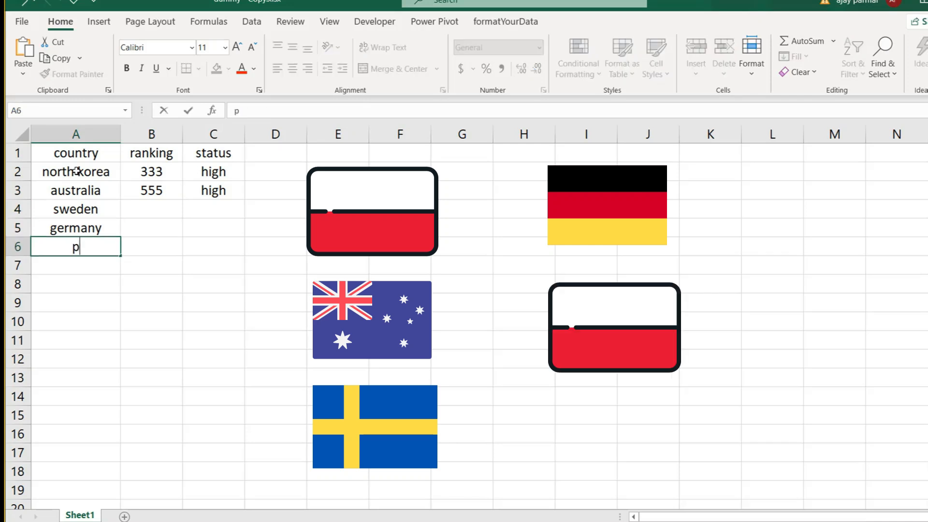
{"action": "type", "text": "oland"}
{"action": "key", "text": "Return"}
{"action": "key", "text": "Return"}
Enter rankings 55, 66, 4, 34 and 3 in cells B2:B6.
{"action": "key", "text": "Up"}
{"action": "key", "text": "Up"}
{"action": "key", "text": "Up"}
{"action": "key", "text": "Up"}
{"action": "key", "text": "Up"}
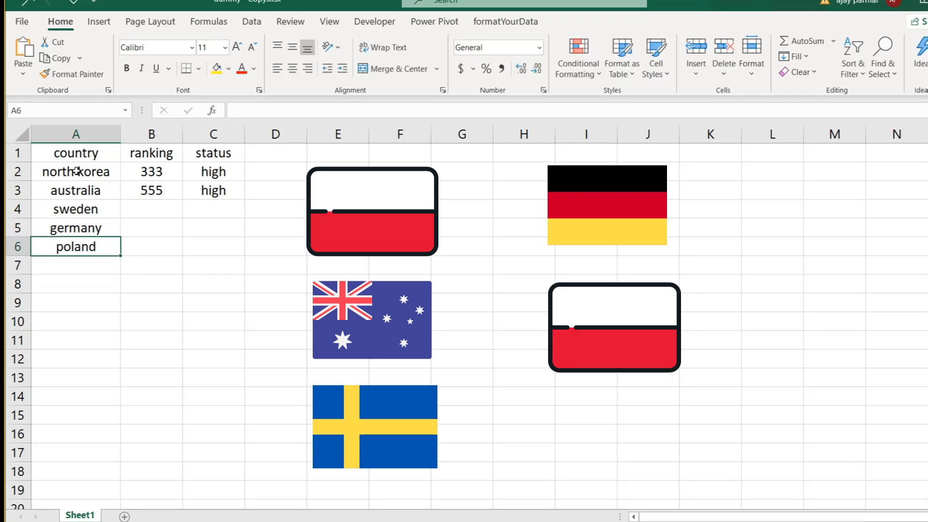
{"action": "key", "text": "Up"}
{"action": "key", "text": "Right"}
{"action": "type", "text": "55"}
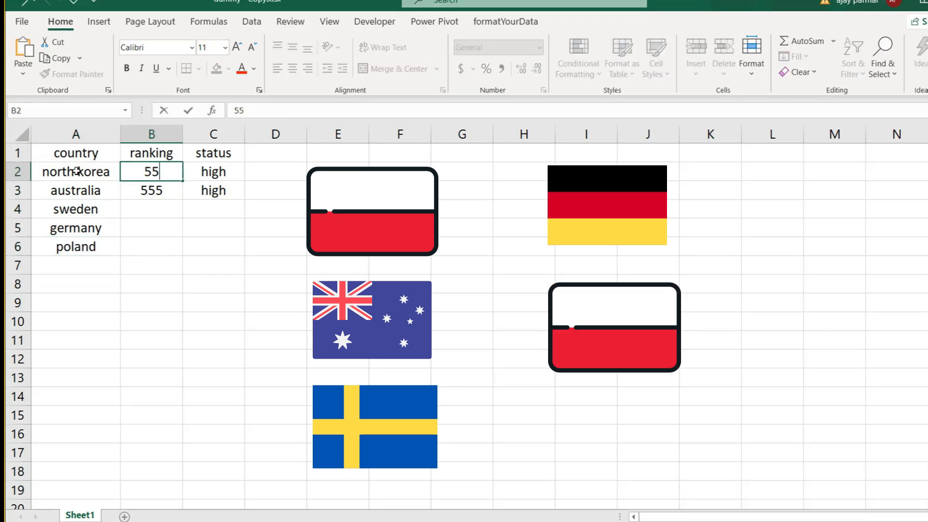
{"action": "key", "text": "Return"}
{"action": "type", "text": "66"}
{"action": "key", "text": "Return"}
{"action": "type", "text": "4"}
{"action": "key", "text": "Return"}
{"action": "type", "text": "3"}
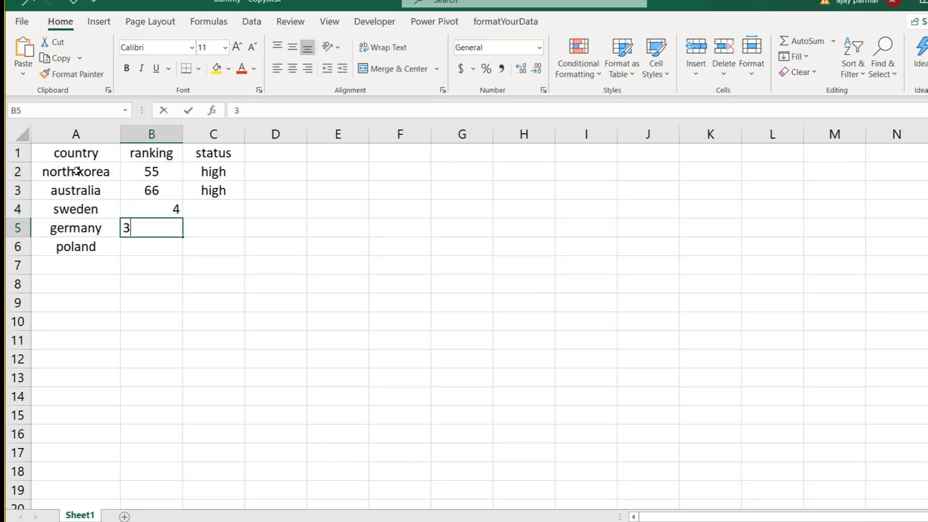
{"action": "type", "text": "4"}
{"action": "key", "text": "Return"}
{"action": "type", "text": "3"}
{"action": "key", "text": "Return"}
Fill the status column with 'low' for sweden, germany and poland.
{"action": "key", "text": "Up"}
{"action": "key", "text": "Up"}
{"action": "key", "text": "Up"}
{"action": "key", "text": "Up"}
{"action": "key", "text": "Right"}
{"action": "key", "text": "Down"}
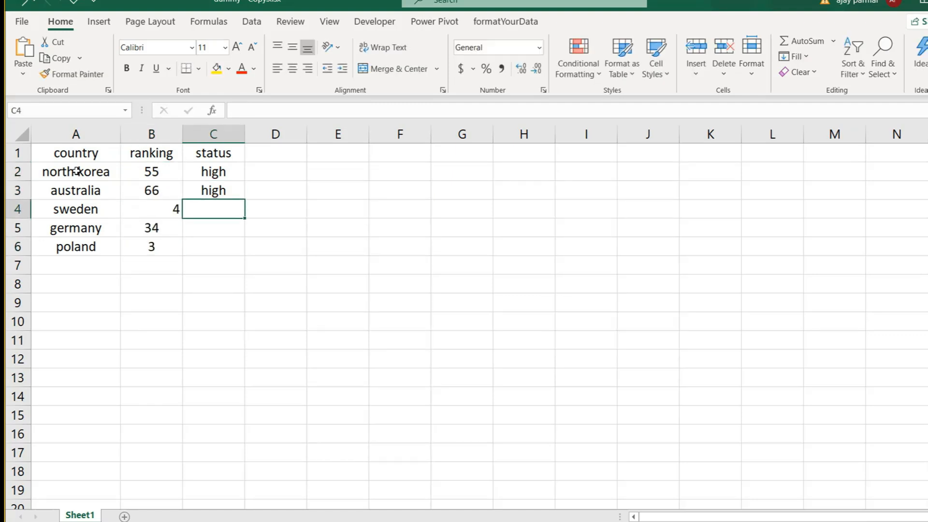
{"action": "type", "text": "l"}
{"action": "key", "text": "Return"}
{"action": "type", "text": "low"}
{"action": "key", "text": "Return"}
{"action": "key", "text": "Up"}
{"action": "key", "text": "Up"}
{"action": "type", "text": "low"}
{"action": "key", "text": "Return"}
{"action": "key", "text": "Return"}
{"action": "type", "text": "l"}
{"action": "key", "text": "Return"}
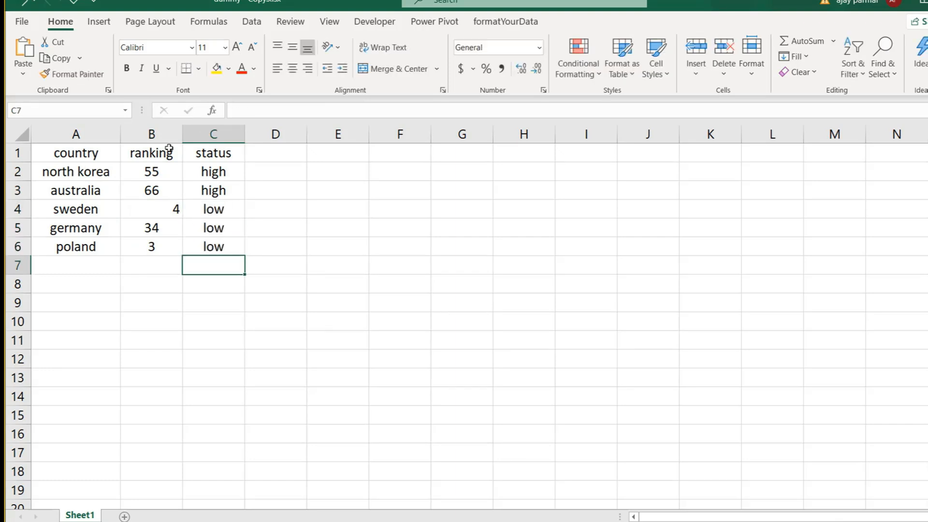
Restore the workbook window, then save and close dummy - Copy.xlsx.
{"action": "double_click", "coordinate": [703, 1]}
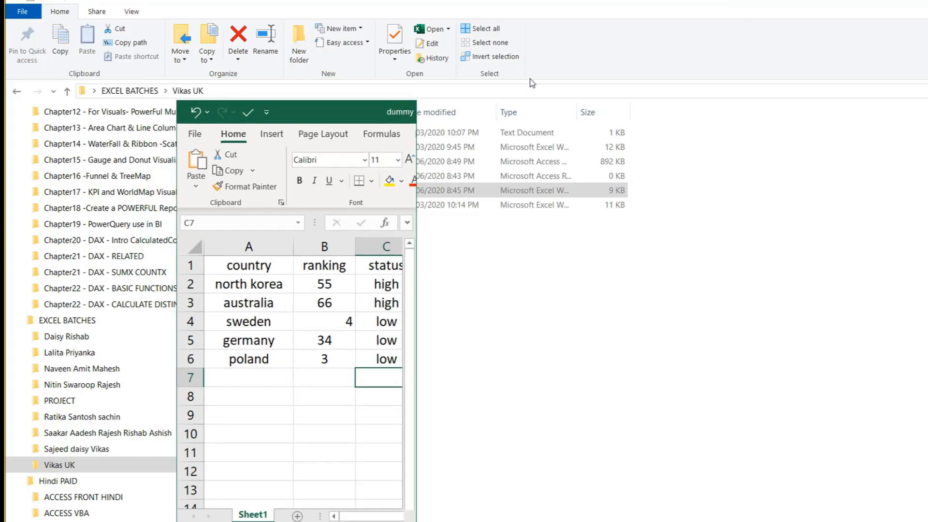
{"action": "key", "text": "alt+F4"}
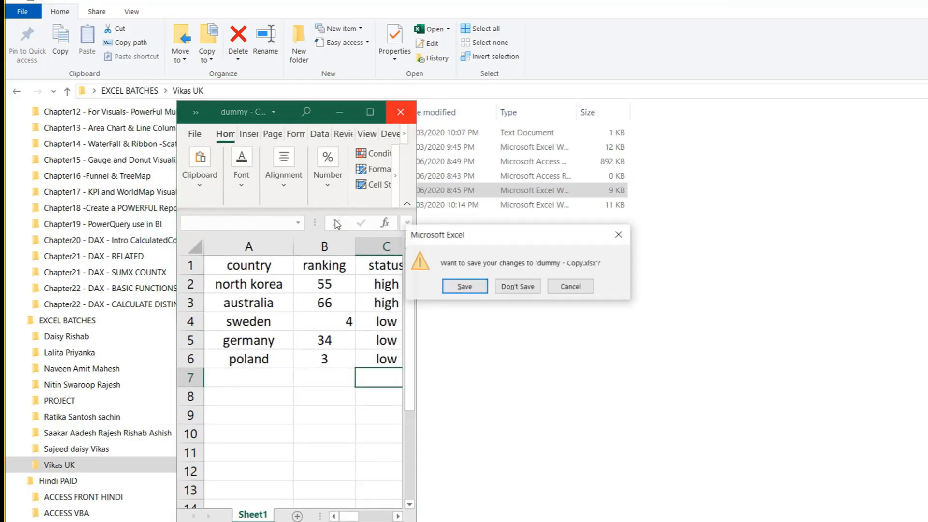
{"action": "left_click", "coordinate": [463, 288]}
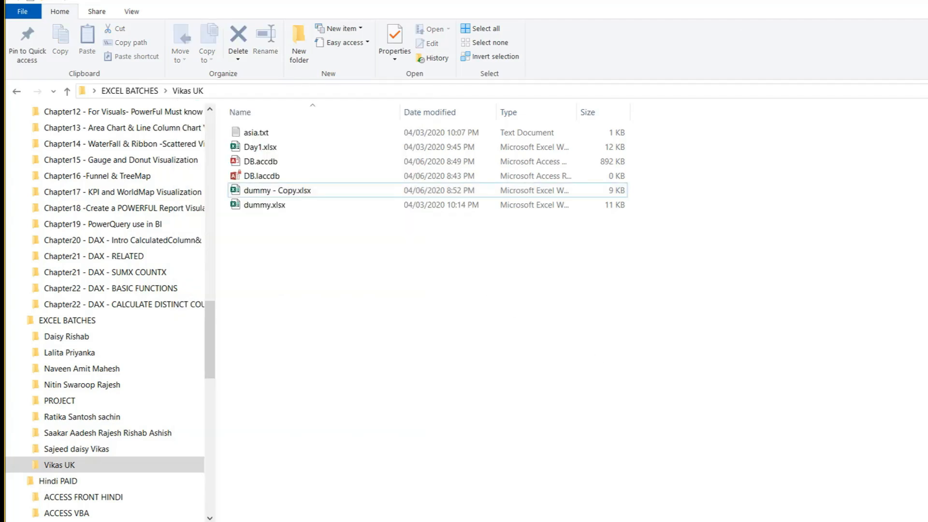
Back in Access, start and cancel an Excel import into Copy Of asia, then open Saved Imports.
{"action": "key", "text": "alt+Tab"}
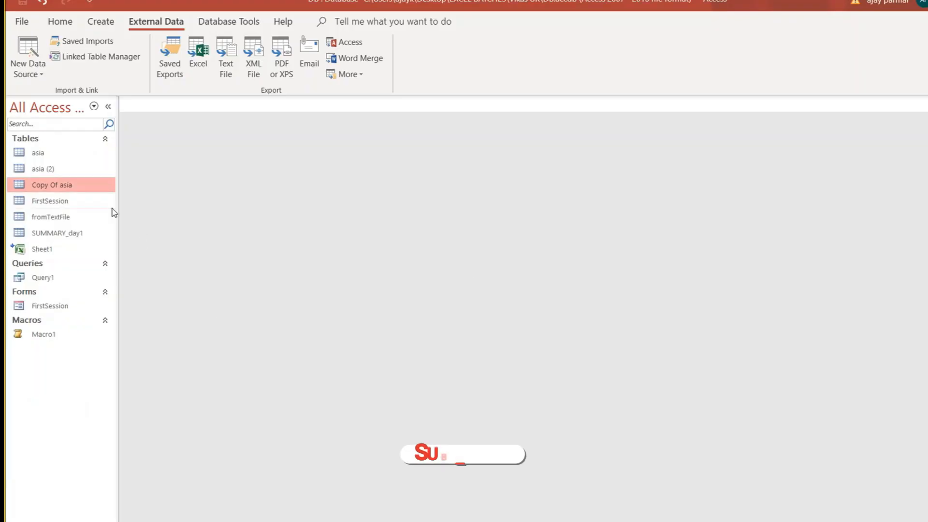
{"action": "right_click", "coordinate": [72, 185]}
{"action": "mouse_move", "coordinate": [145, 237]}
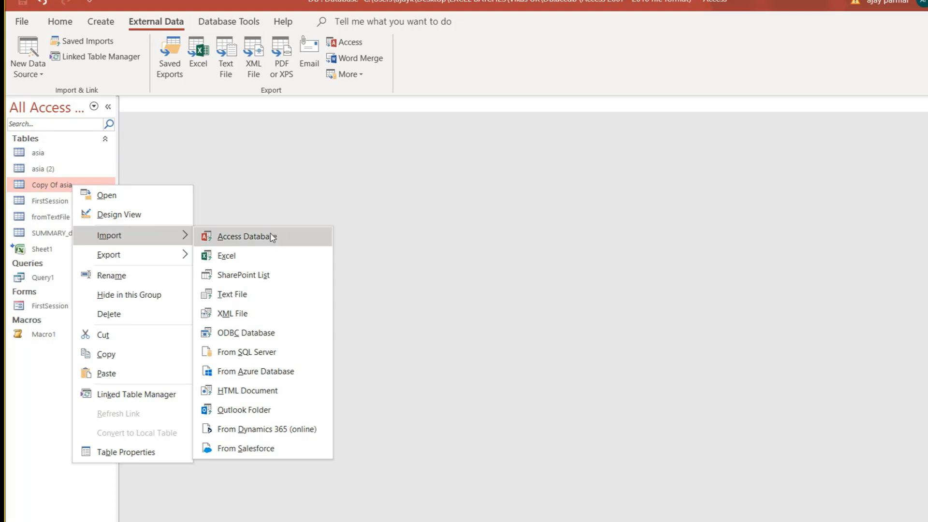
{"action": "left_click", "coordinate": [259, 256]}
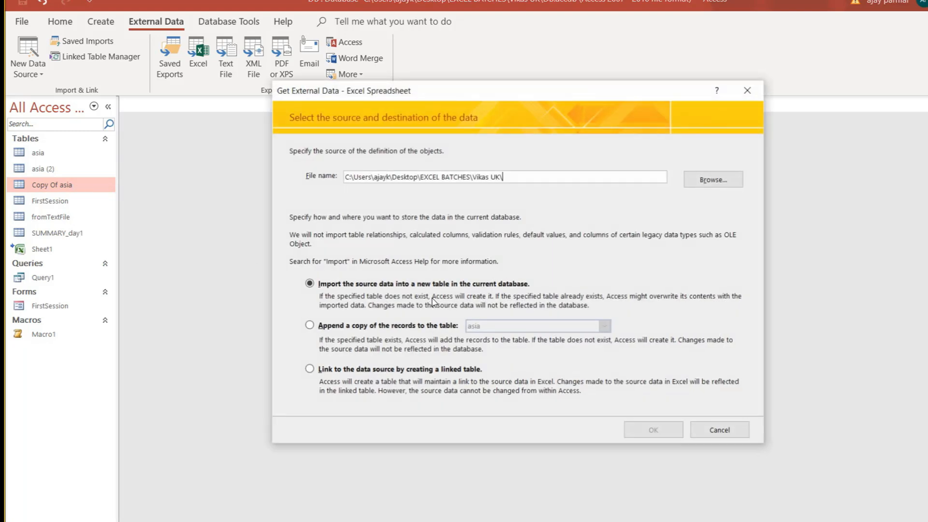
{"action": "left_click", "coordinate": [720, 429]}
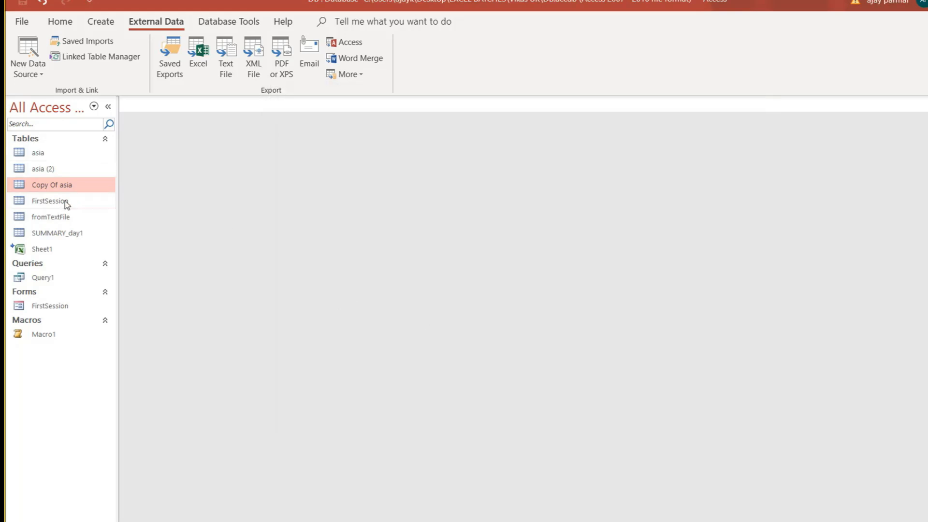
{"action": "left_click", "coordinate": [84, 41]}
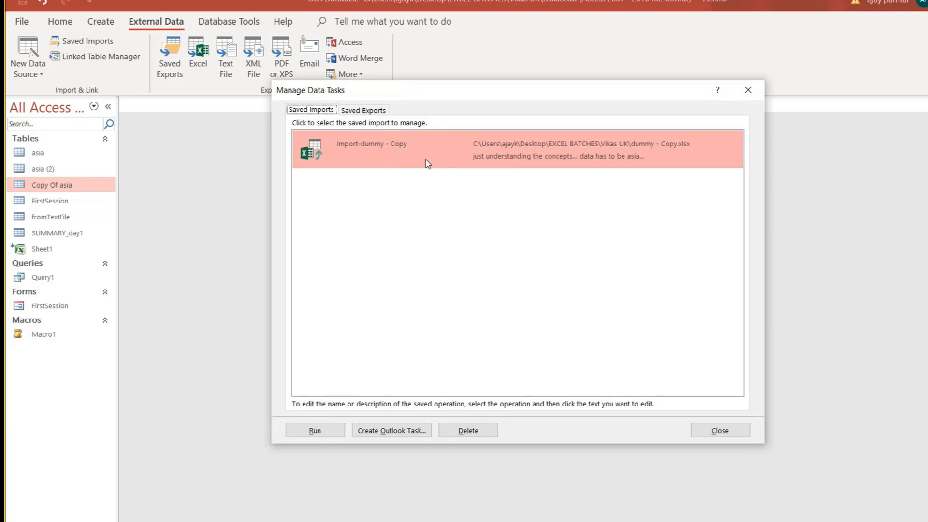
Rerun the saved Import-dummy - Copy import, acknowledge its success message, and close the saved imports list.
{"action": "left_click", "coordinate": [436, 164]}
{"action": "left_click", "coordinate": [323, 434]}
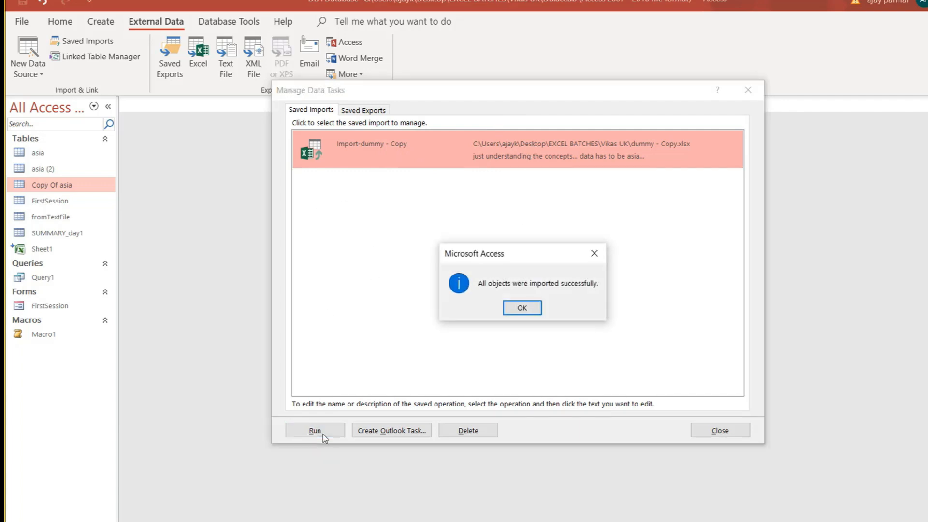
{"action": "left_click", "coordinate": [520, 307]}
{"action": "left_click", "coordinate": [720, 430]}
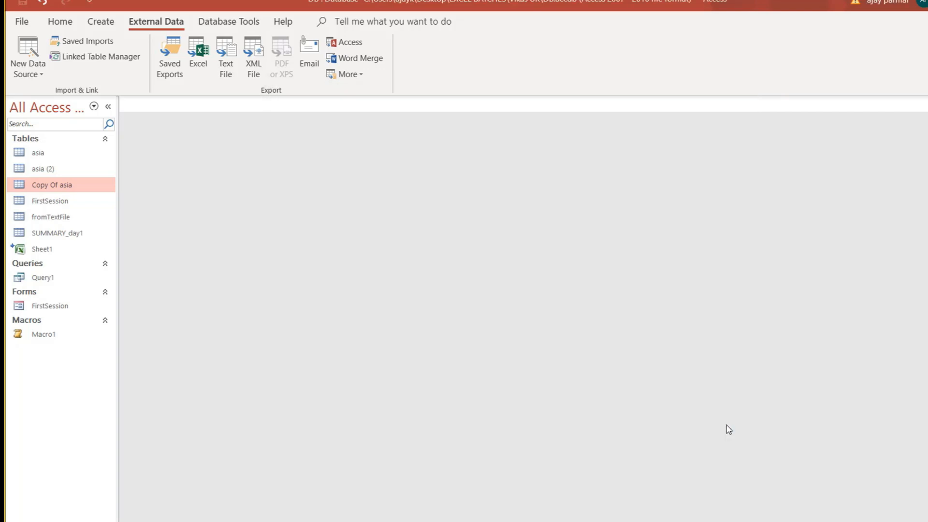
{"action": "double_click", "coordinate": [76, 187]}
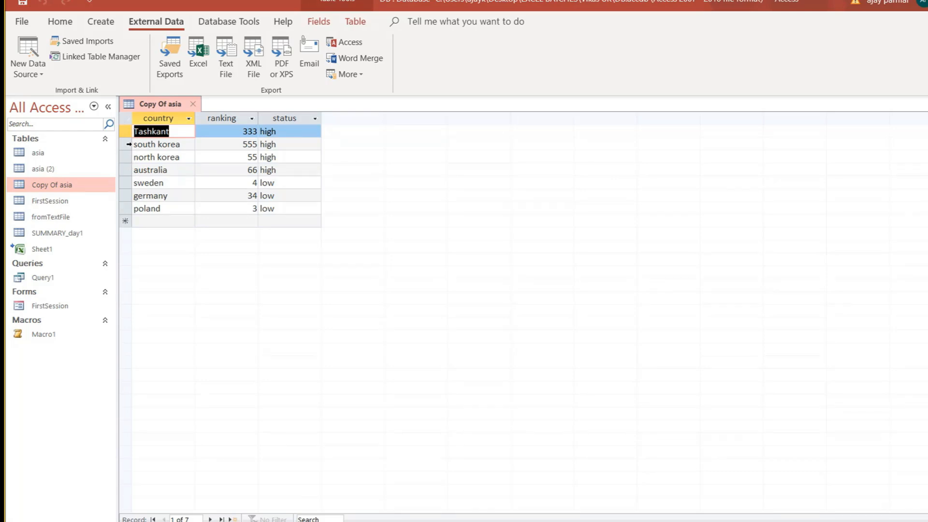
{"action": "left_click", "coordinate": [129, 144]}
{"action": "left_click", "coordinate": [129, 133], "text": "shift"}
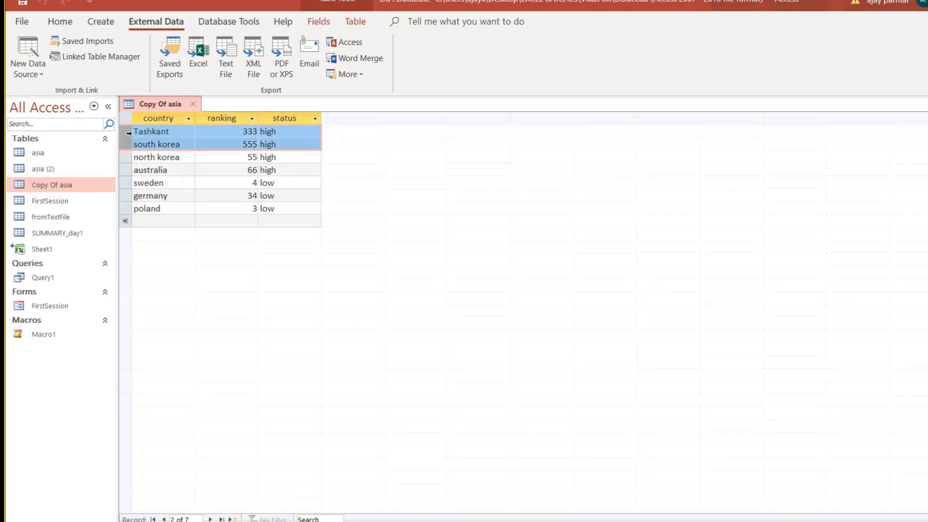
{"action": "left_click", "coordinate": [129, 156]}
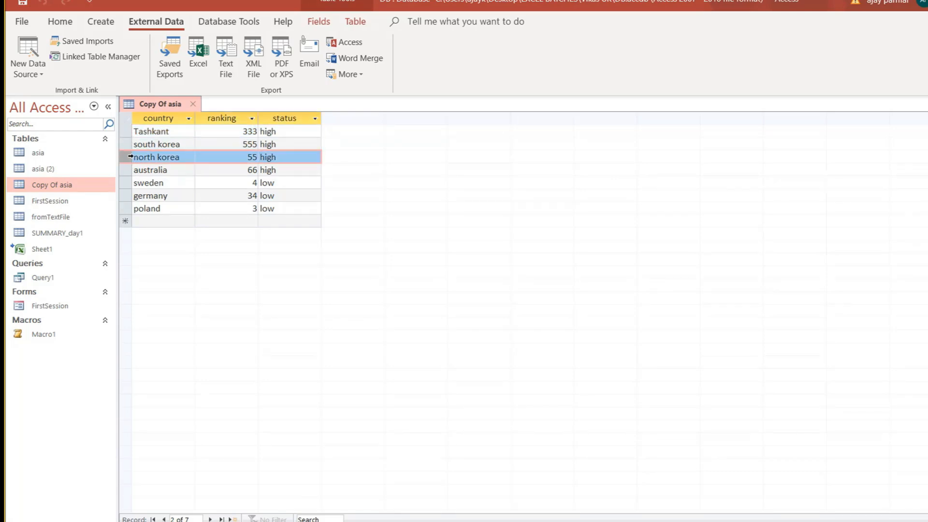
{"action": "left_click", "coordinate": [127, 211], "text": "shift"}
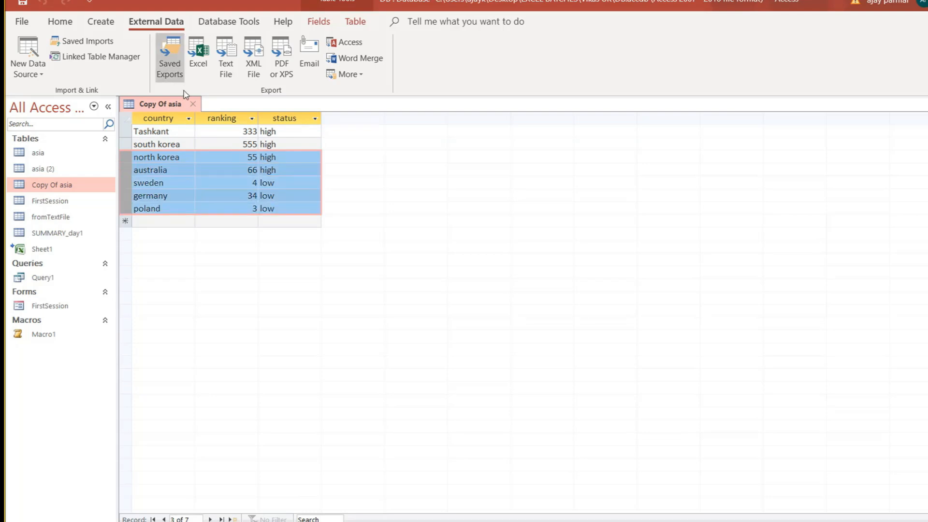
{"action": "left_click", "coordinate": [193, 103]}
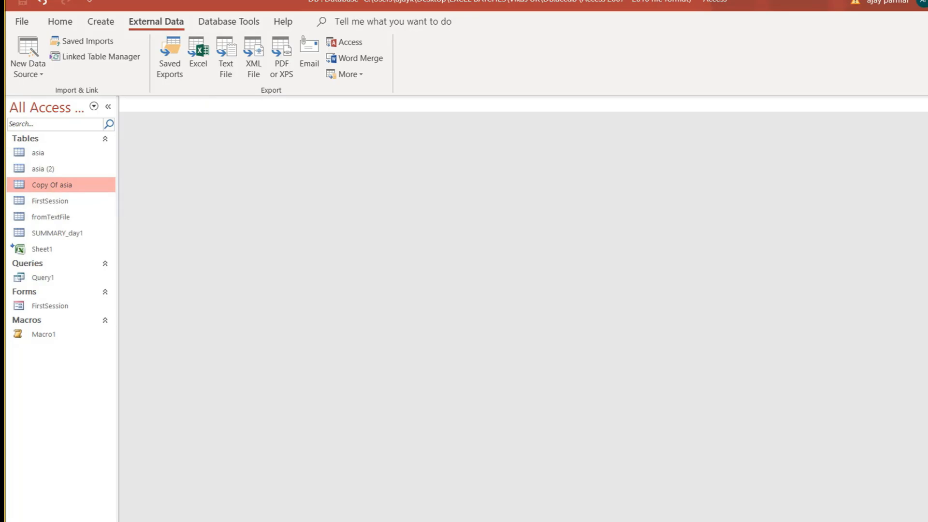
{"action": "key", "text": "alt+Tab"}
Rename dummy - Copy.xlsx to dummy - Copy2.xlsx in the Vikas UK folder, then return to Access.
{"action": "left_click", "coordinate": [293, 192]}
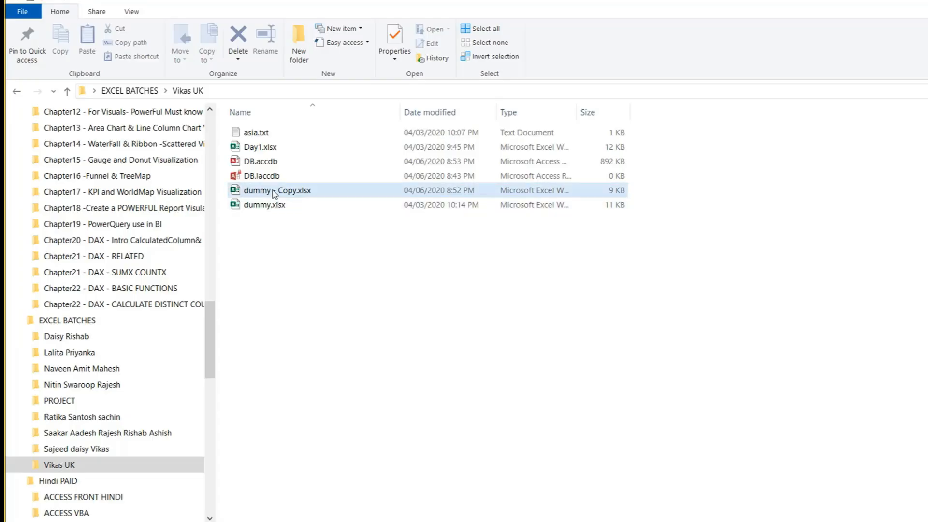
{"action": "key", "text": "F2"}
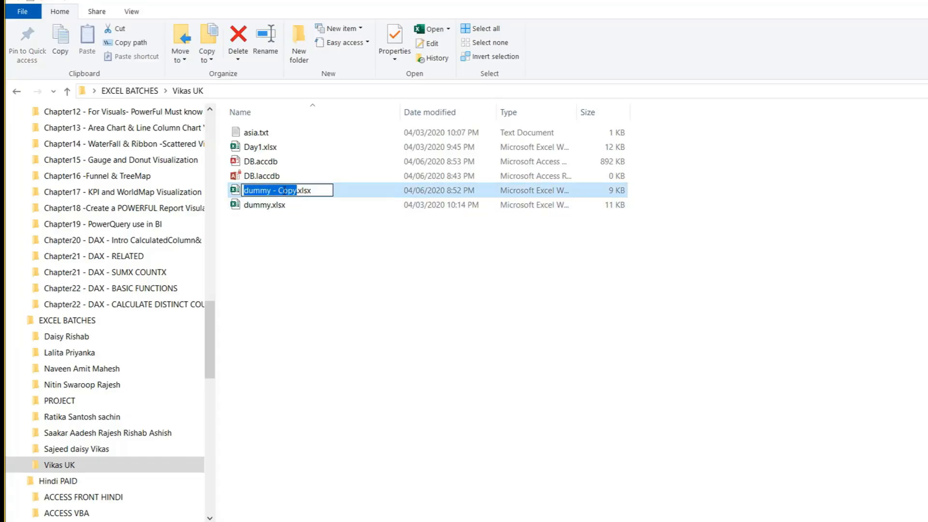
{"action": "key", "text": "Right"}
{"action": "type", "text": "2"}
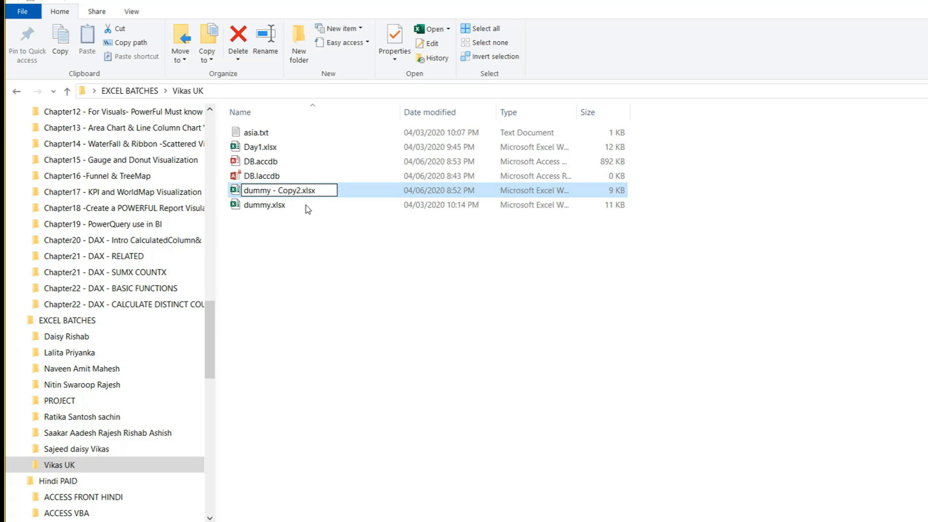
{"action": "left_click", "coordinate": [466, 336]}
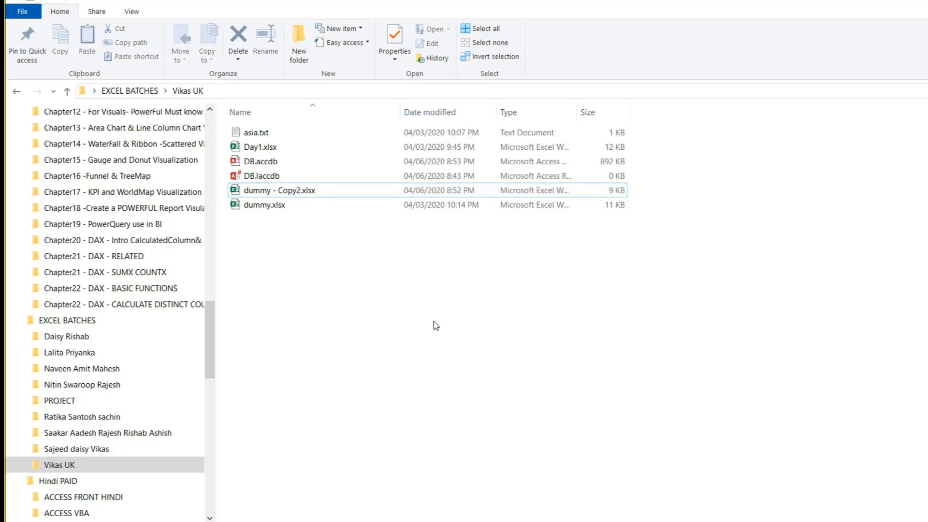
{"action": "left_click", "coordinate": [291, 194]}
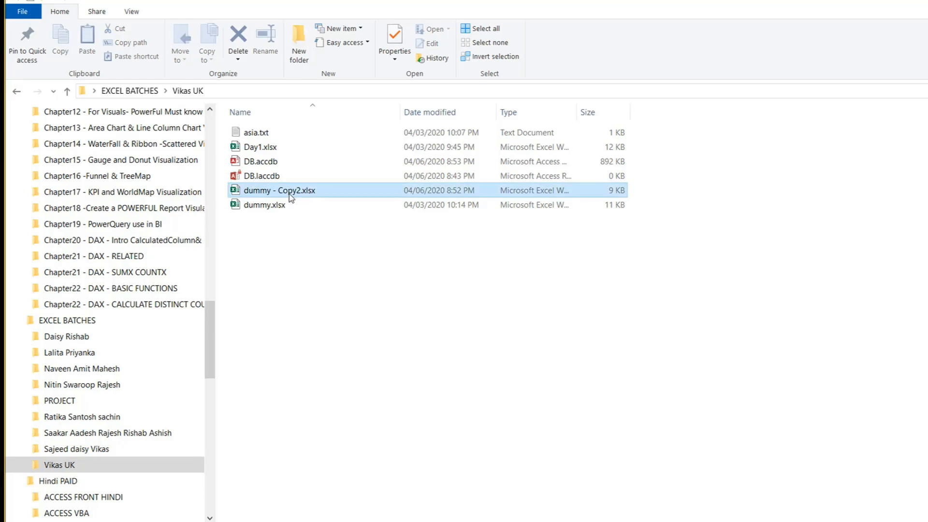
{"action": "key", "text": "alt+Tab"}
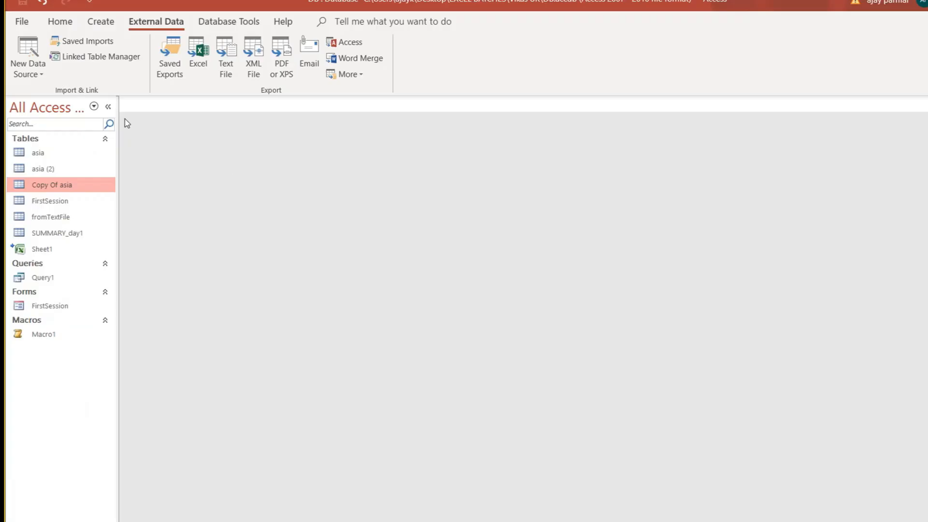
{"action": "left_click", "coordinate": [89, 41]}
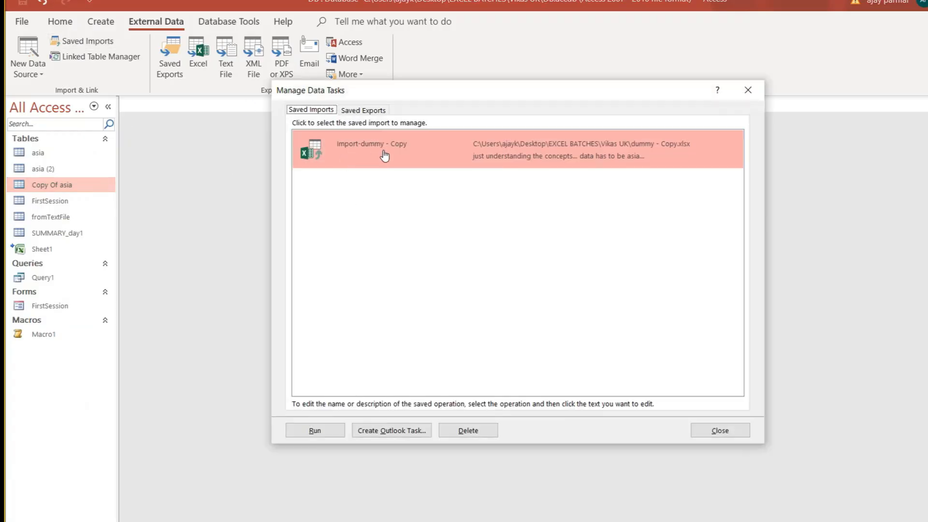
{"action": "left_click", "coordinate": [315, 430]}
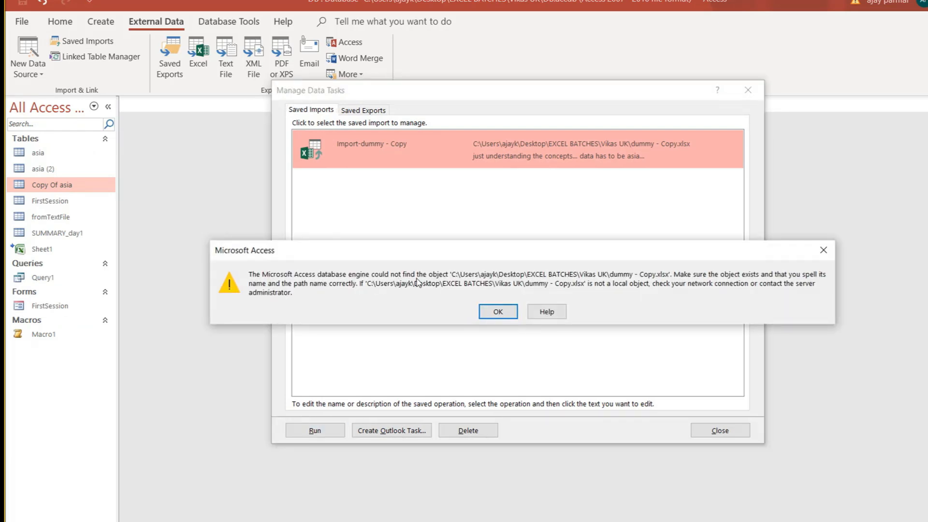
{"action": "left_click", "coordinate": [508, 317]}
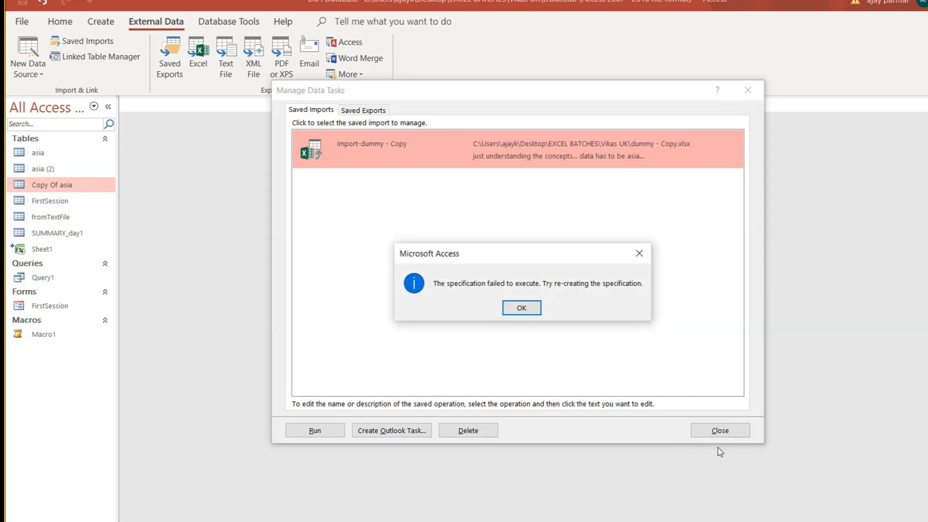
{"action": "left_click", "coordinate": [521, 309]}
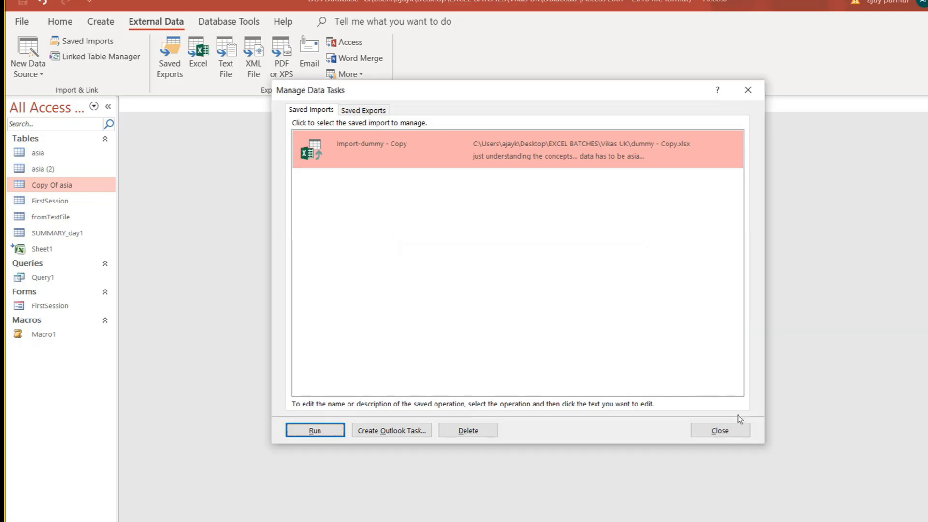
{"action": "left_click", "coordinate": [735, 430]}
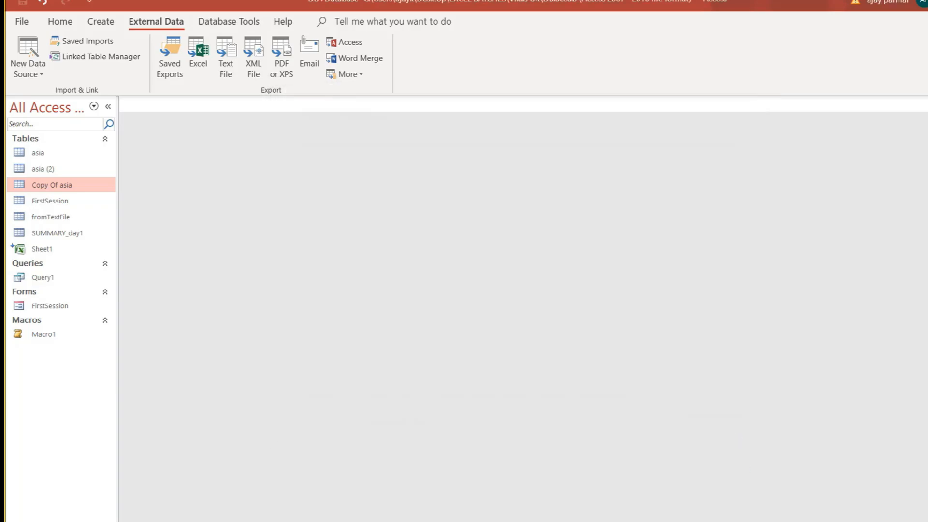
{"action": "key", "text": "alt+Tab"}
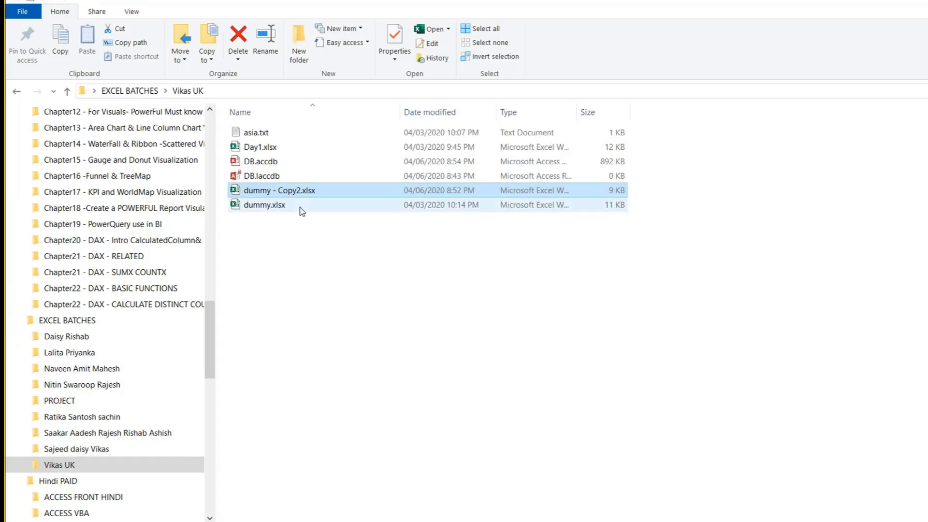
Rename dummy - Copy2.xlsx back to dummy - Copy.xlsx and switch back to Access.
{"action": "key", "text": "F2"}
{"action": "left_click", "coordinate": [301, 191]}
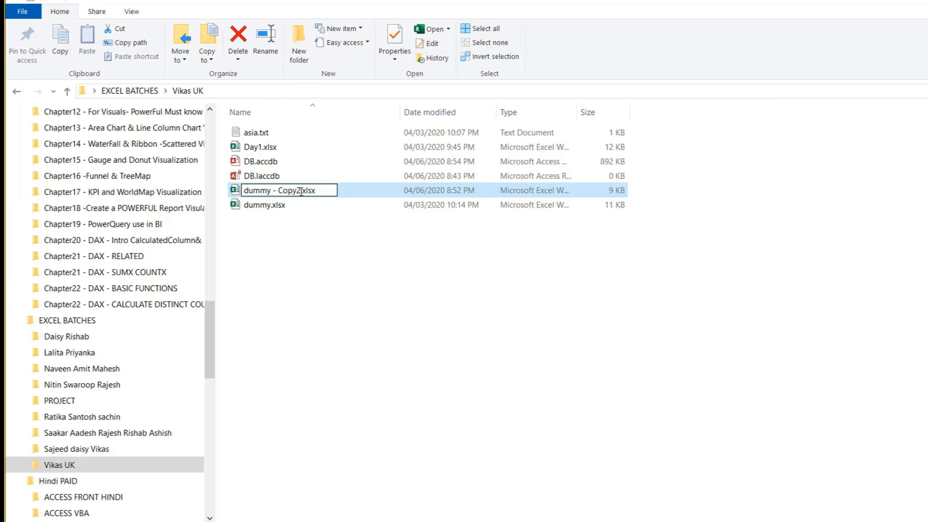
{"action": "key", "text": "BackSpace"}
{"action": "key", "text": "Return"}
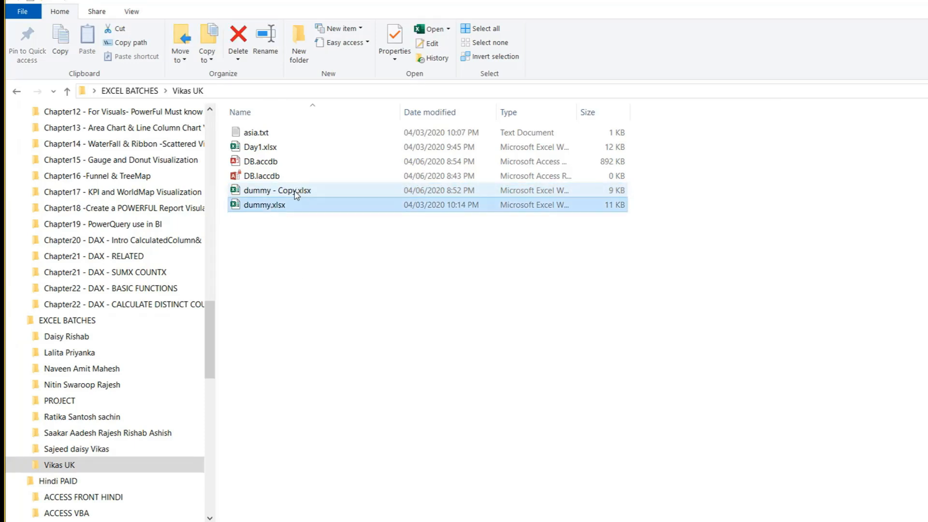
{"action": "mouse_move", "coordinate": [813, 521]}
{"action": "left_click", "coordinate": [813, 505]}
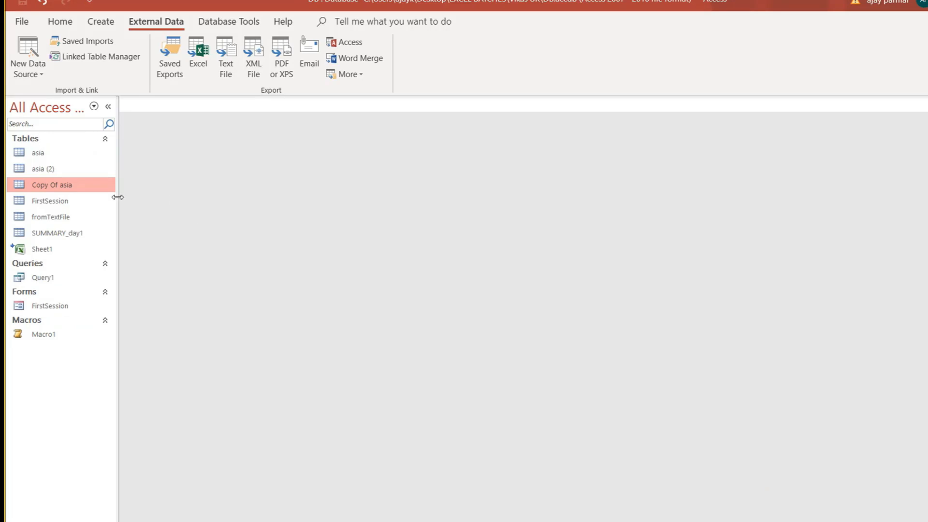
{"action": "left_click", "coordinate": [86, 46]}
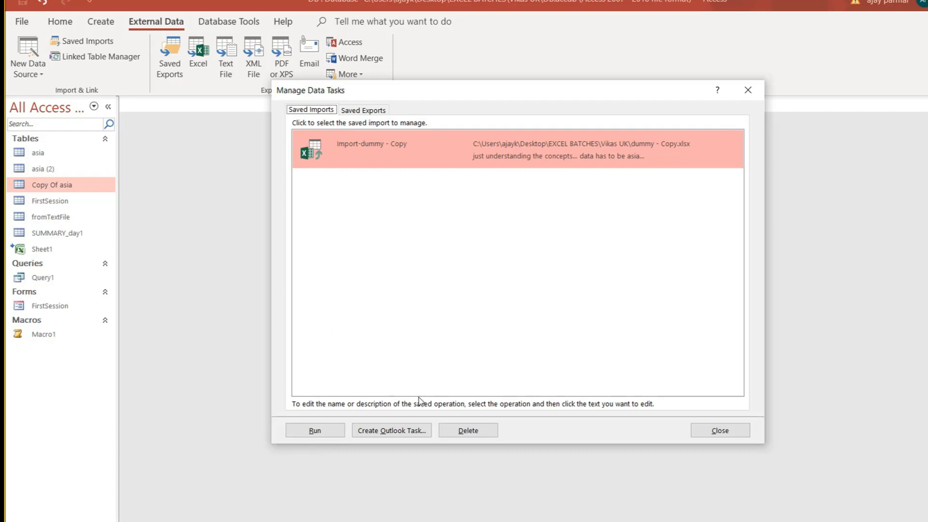
{"action": "left_click", "coordinate": [740, 434]}
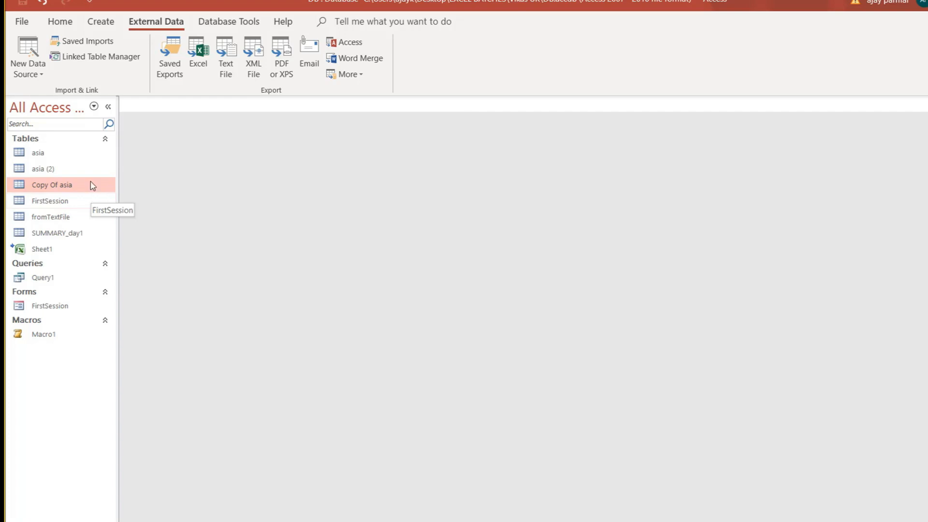
{"action": "left_click", "coordinate": [48, 155]}
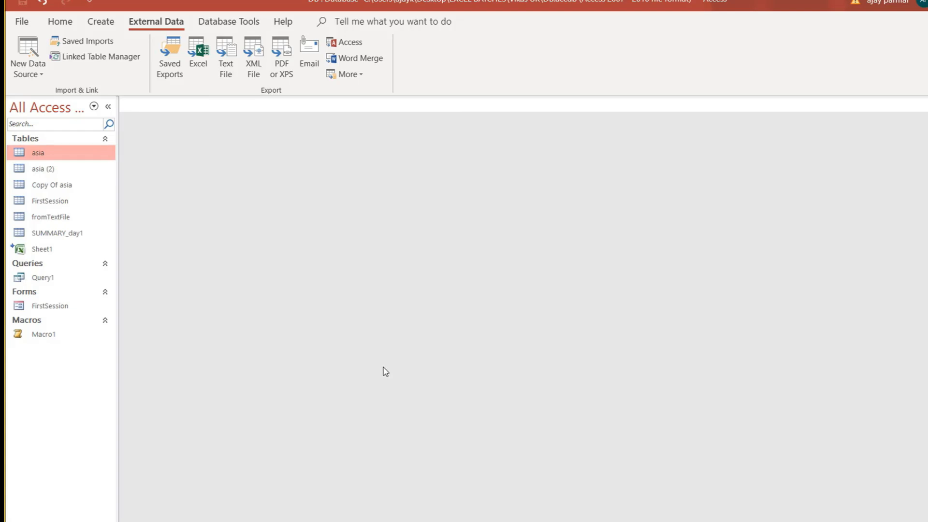
Start an Access Database import from the asia table's Import menu.
{"action": "right_click", "coordinate": [80, 155]}
{"action": "mouse_move", "coordinate": [160, 202]}
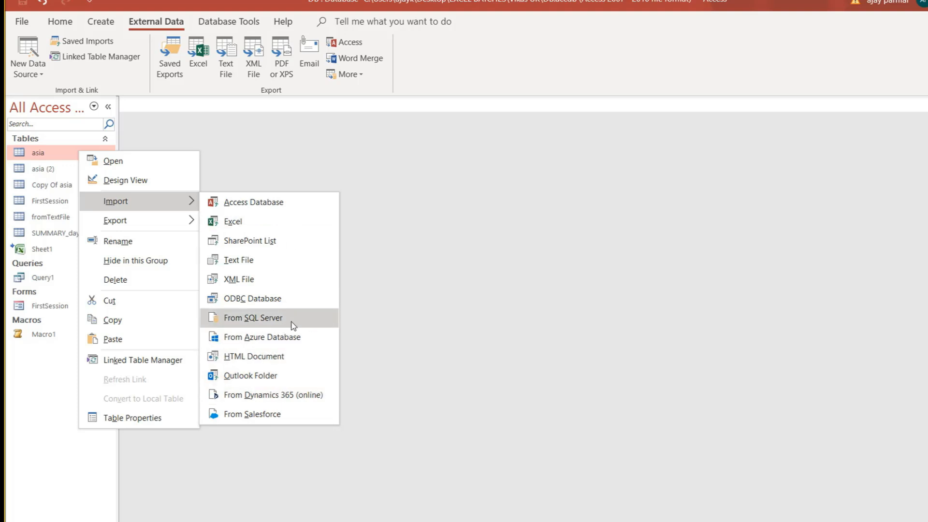
{"action": "left_click", "coordinate": [274, 209]}
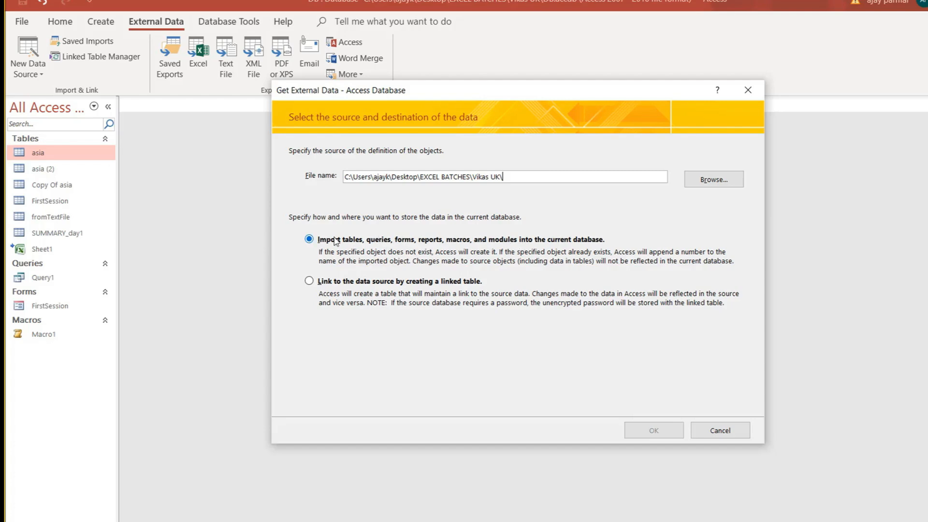
Browse to the Documents folder and choose PROJECT.accdb as the source database.
{"action": "left_click", "coordinate": [722, 183]}
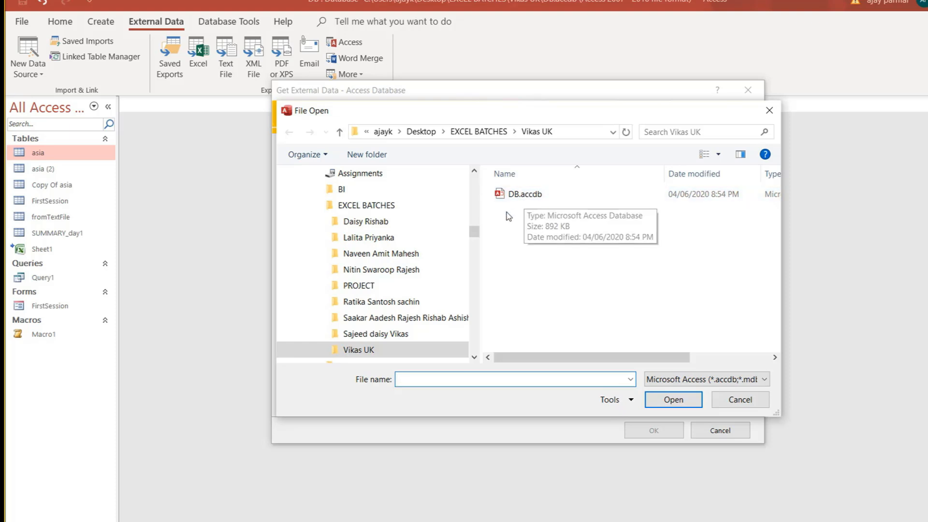
{"action": "left_click", "coordinate": [473, 205]}
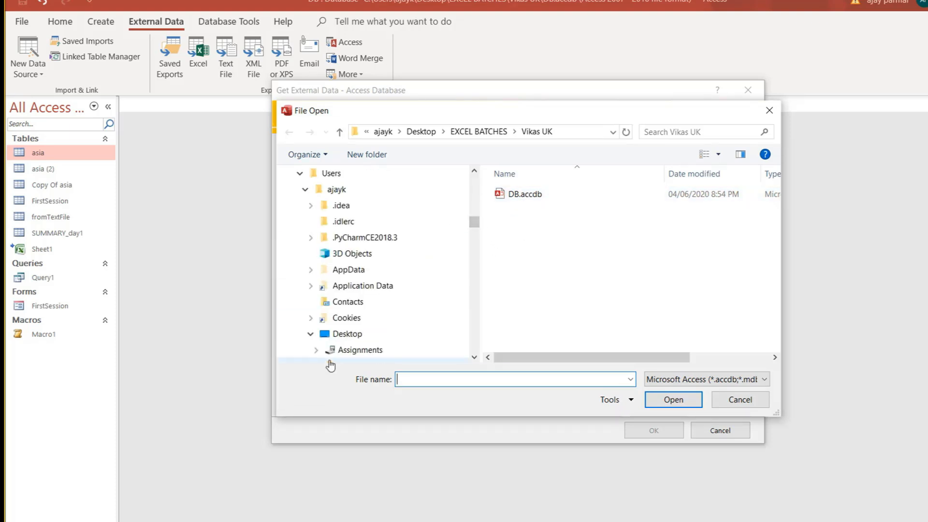
{"action": "left_click", "coordinate": [347, 333]}
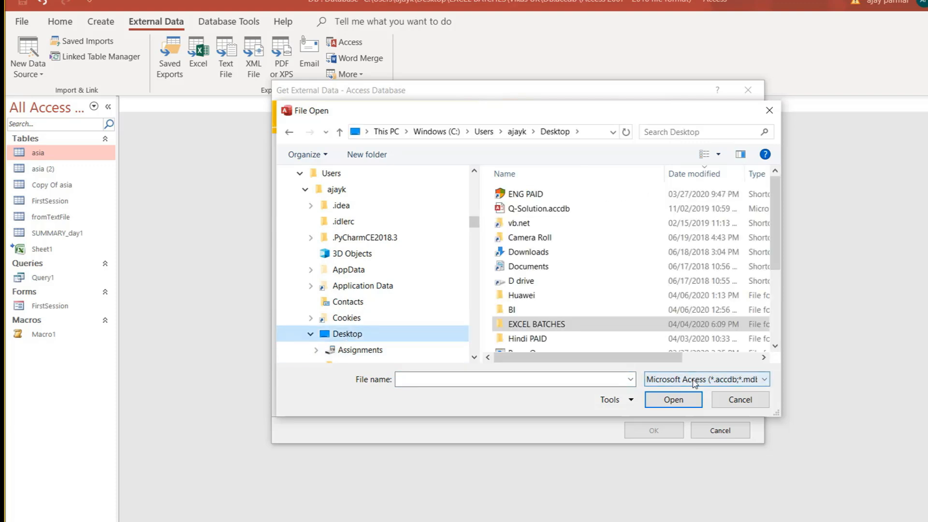
{"action": "left_click_drag", "start_coordinate": [773, 222], "coordinate": [774, 192]}
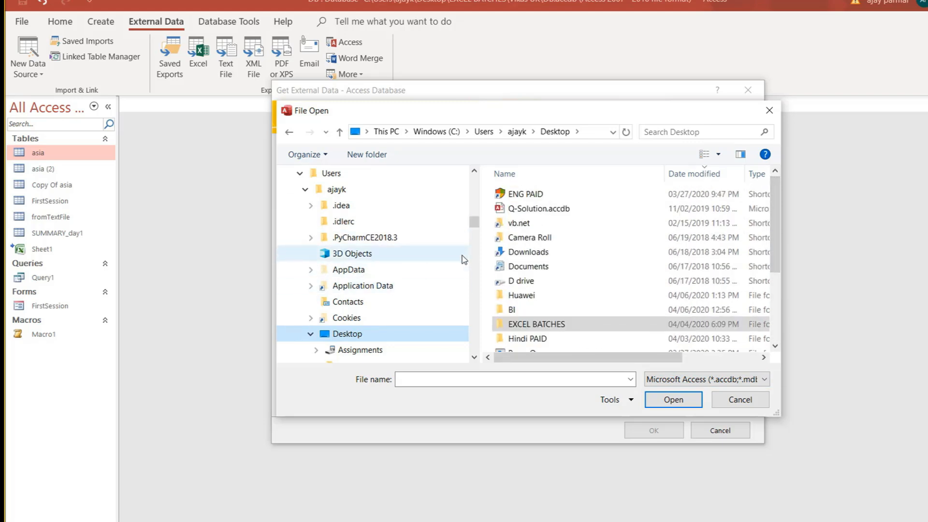
{"action": "scroll", "coordinate": [474, 212], "scroll_direction": "up", "scroll_amount": 2}
{"action": "scroll", "coordinate": [476, 189], "scroll_direction": "up", "scroll_amount": 10}
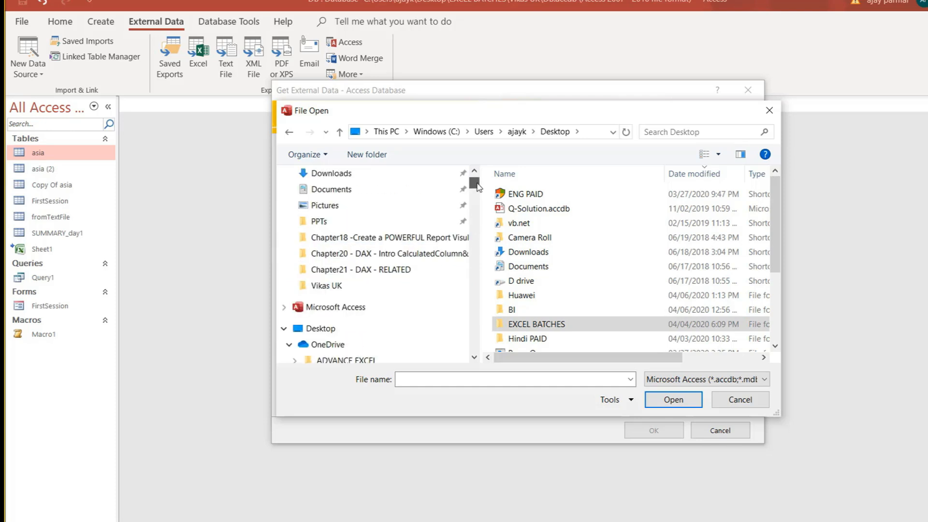
{"action": "left_click", "coordinate": [361, 198]}
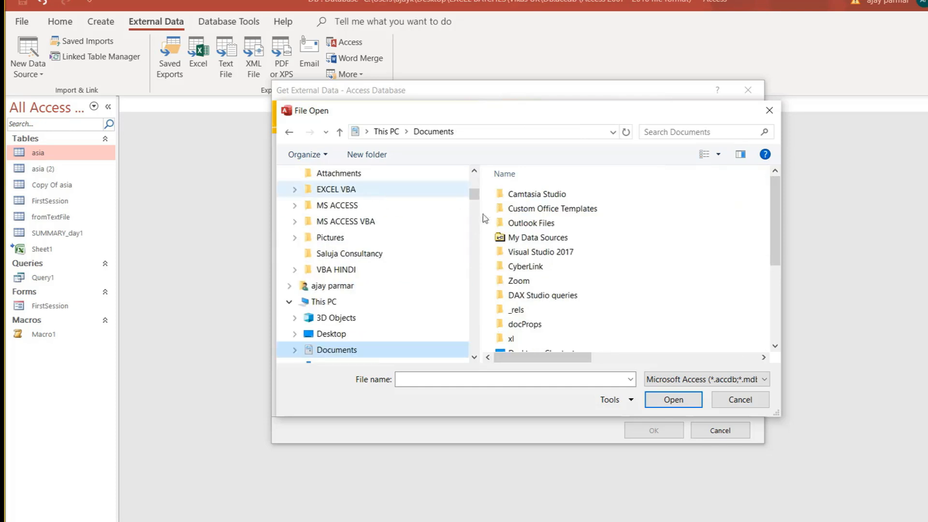
{"action": "scroll", "coordinate": [711, 249], "scroll_direction": "down", "scroll_amount": 5}
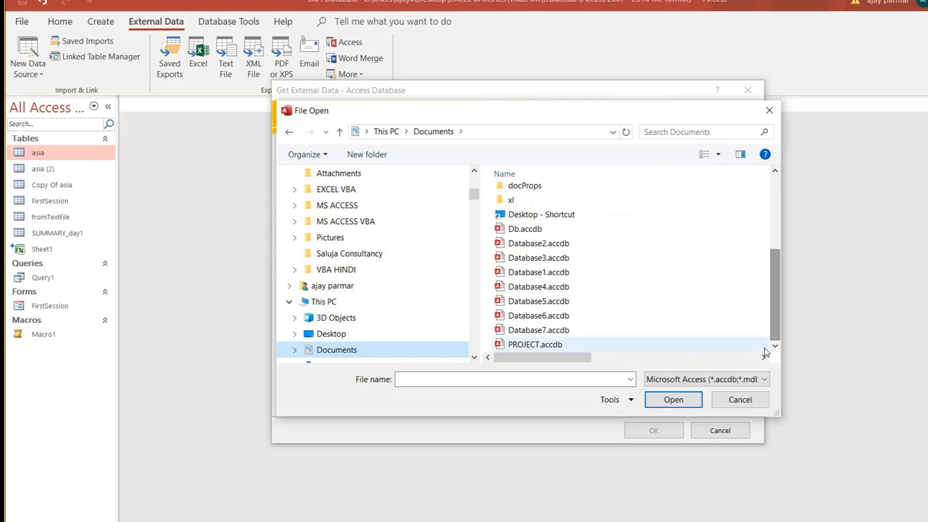
{"action": "left_click", "coordinate": [537, 246]}
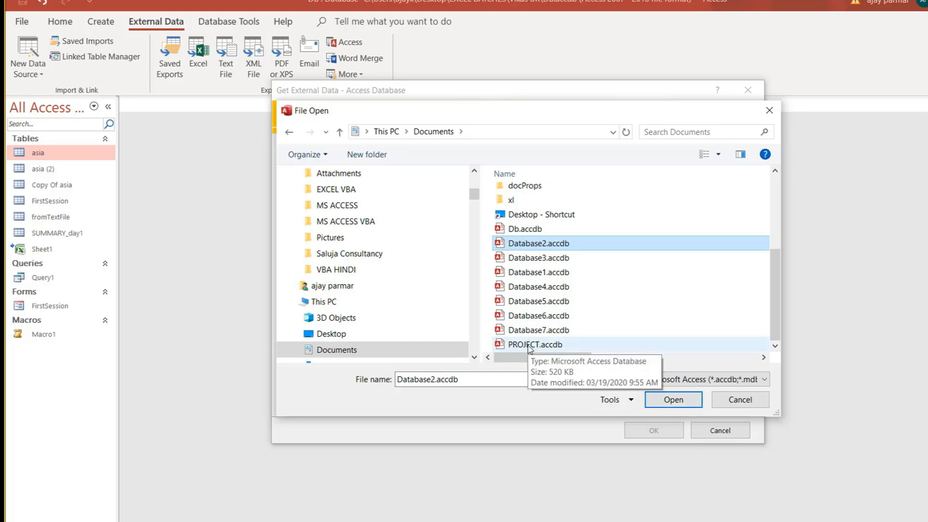
{"action": "left_click", "coordinate": [530, 346]}
{"action": "left_click", "coordinate": [676, 401]}
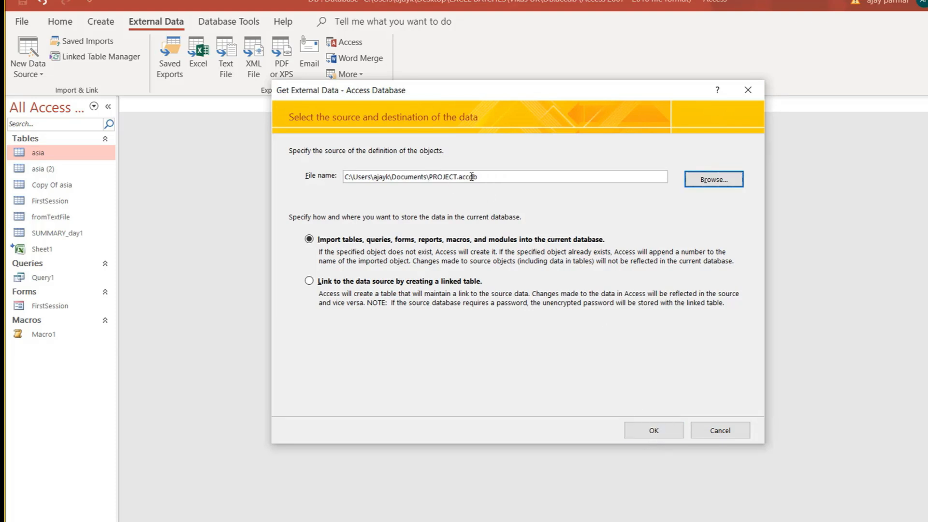
Select the assigncases table from PROJECT.accdb, import it, and close without saving the import steps.
{"action": "left_click", "coordinate": [653, 432]}
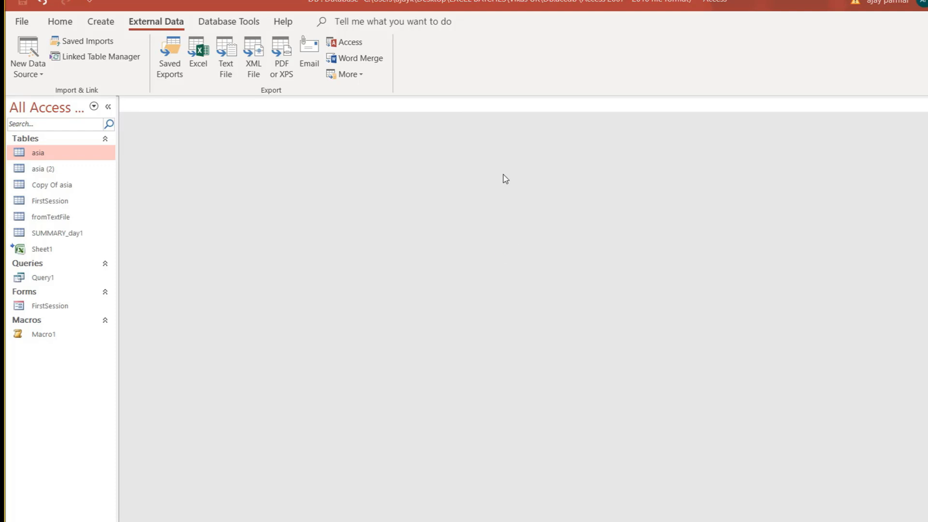
{"action": "left_click_drag", "start_coordinate": [157, 19], "coordinate": [501, 63]}
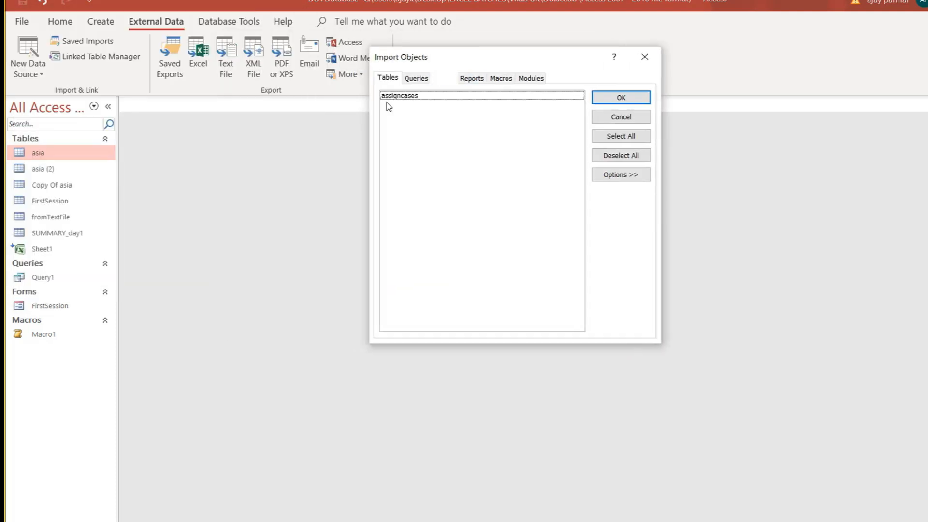
{"action": "left_click", "coordinate": [425, 99]}
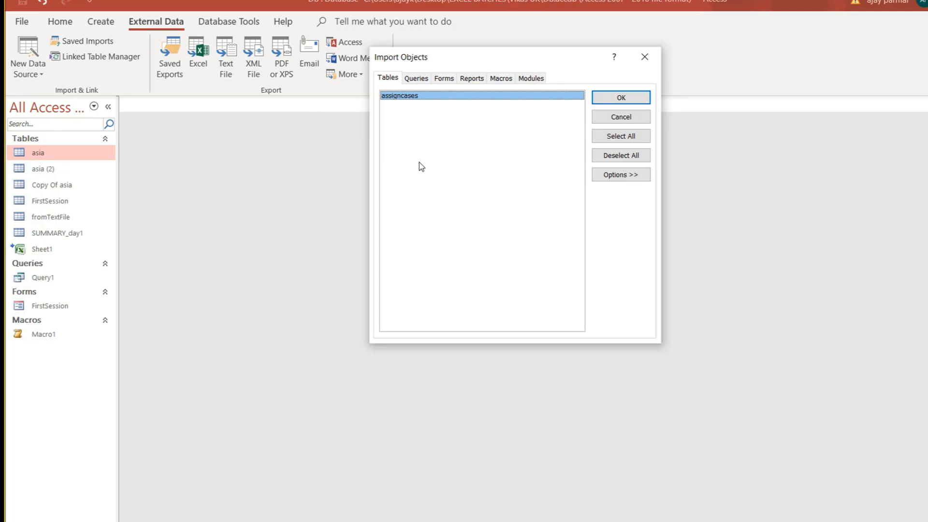
{"action": "left_click", "coordinate": [428, 80]}
{"action": "left_click", "coordinate": [449, 81]}
{"action": "left_click", "coordinate": [472, 81]}
{"action": "left_click", "coordinate": [524, 82]}
{"action": "left_click", "coordinate": [473, 79]}
{"action": "left_click", "coordinate": [450, 82]}
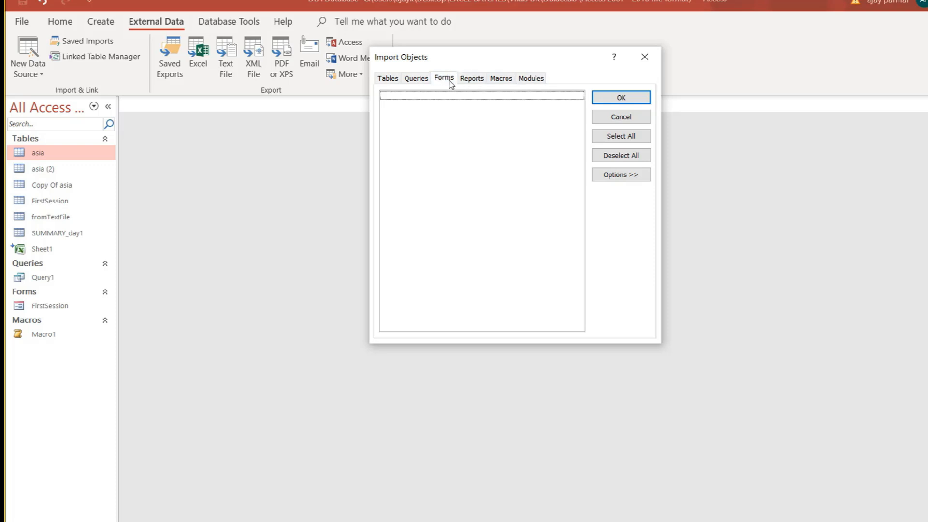
{"action": "left_click", "coordinate": [416, 81]}
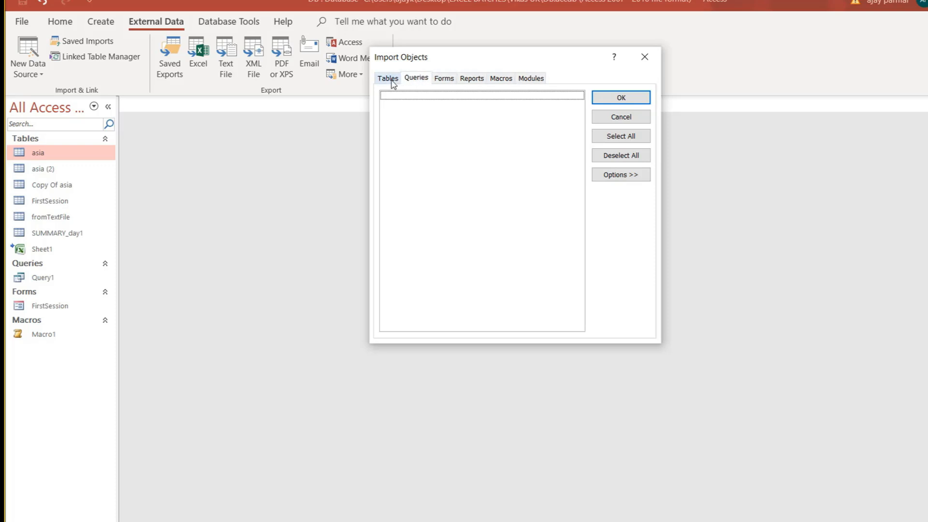
{"action": "left_click", "coordinate": [392, 82]}
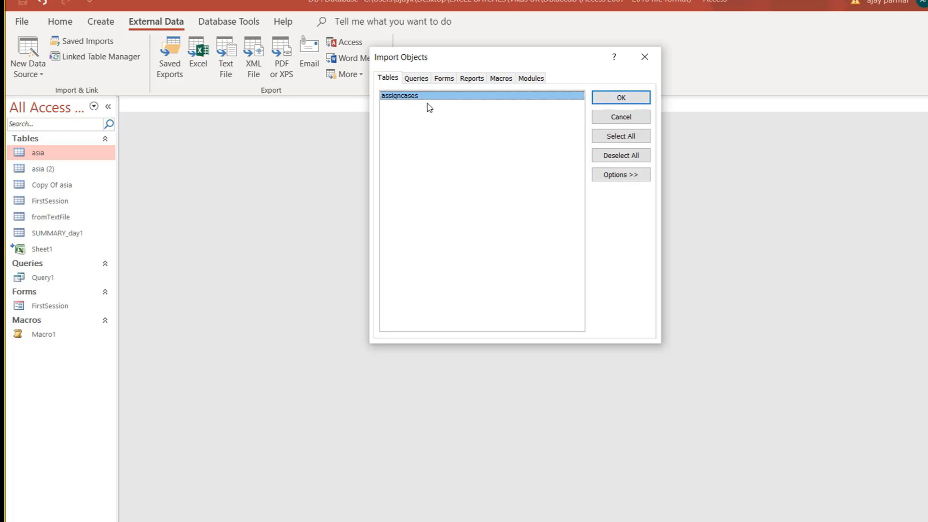
{"action": "left_click", "coordinate": [631, 99]}
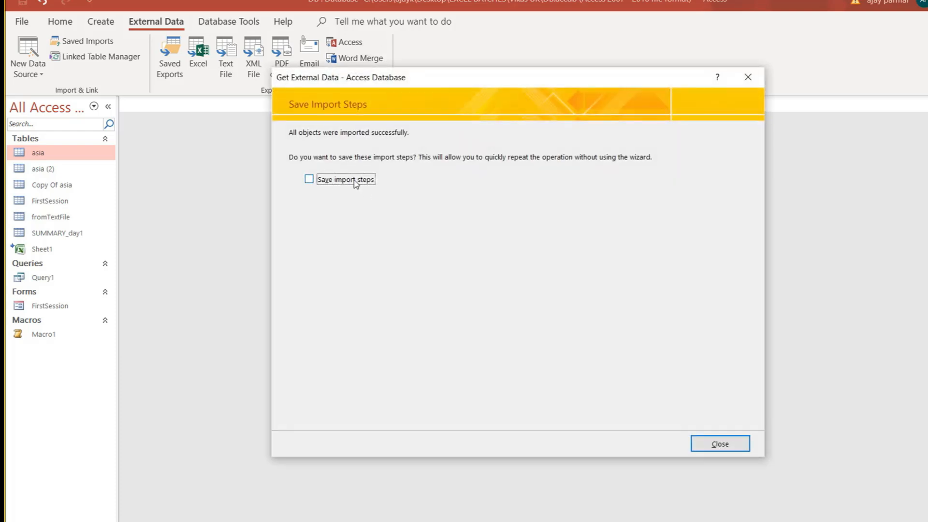
{"action": "left_click", "coordinate": [720, 445]}
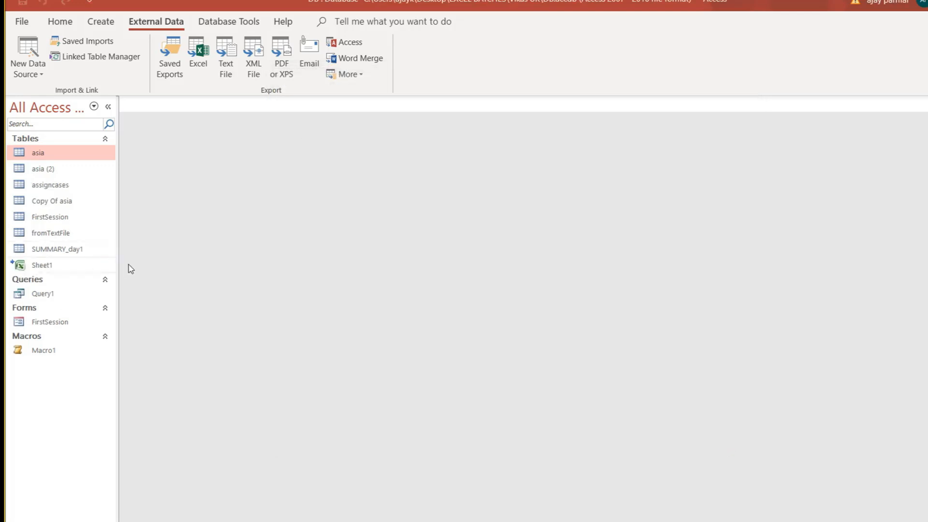
{"action": "double_click", "coordinate": [66, 186]}
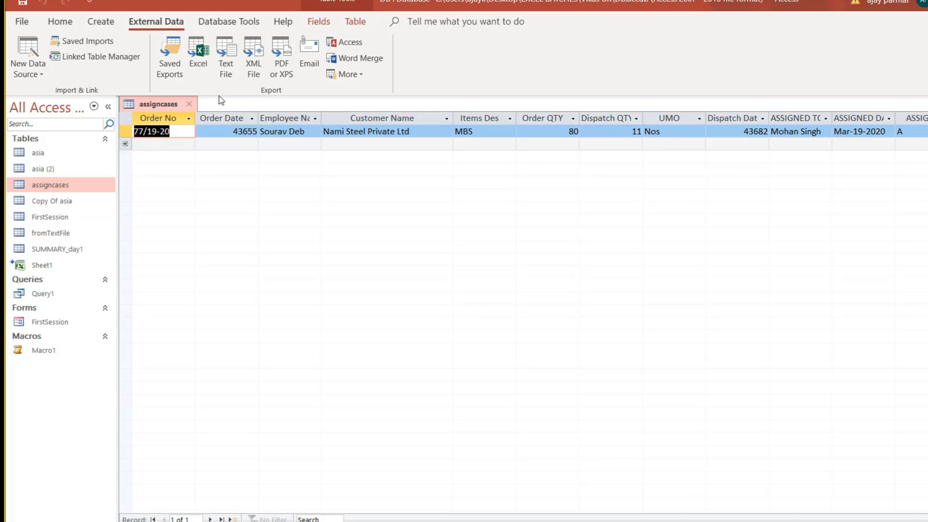
{"action": "left_click", "coordinate": [193, 106]}
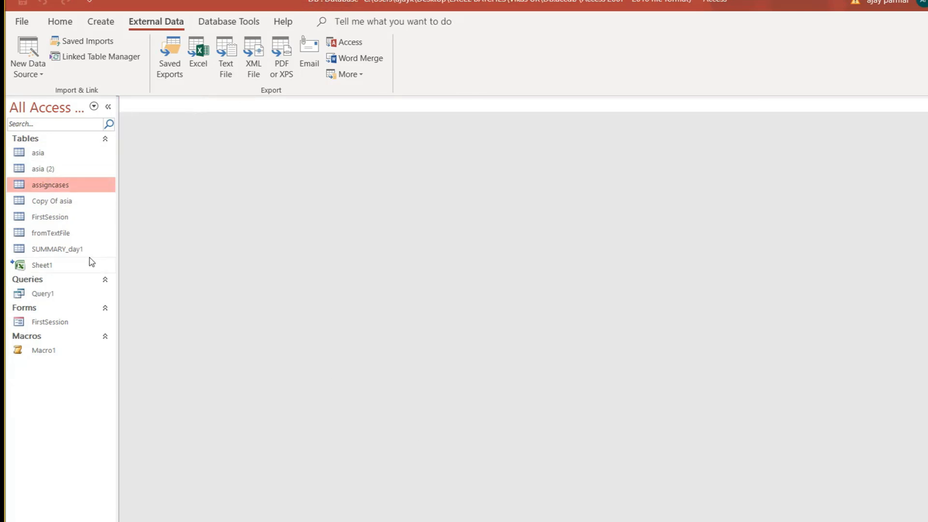
{"action": "right_click", "coordinate": [82, 187]}
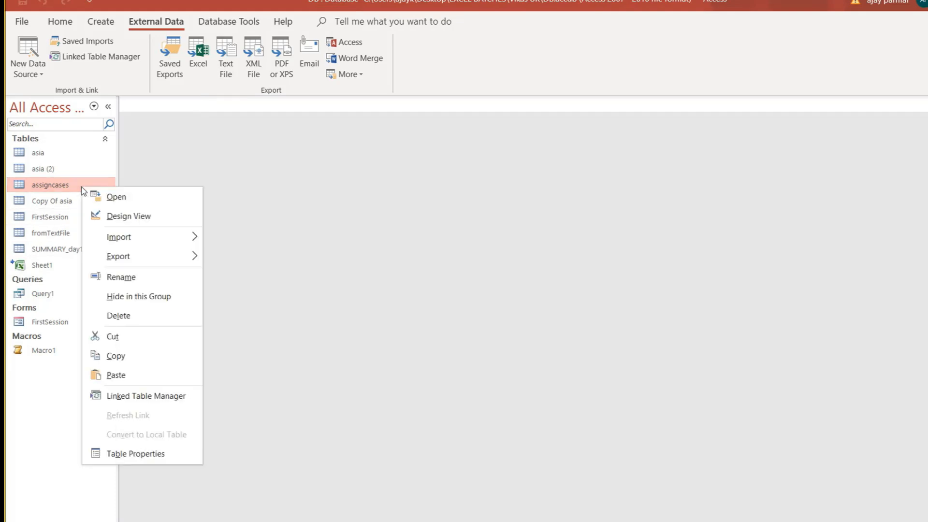
{"action": "left_click", "coordinate": [146, 458]}
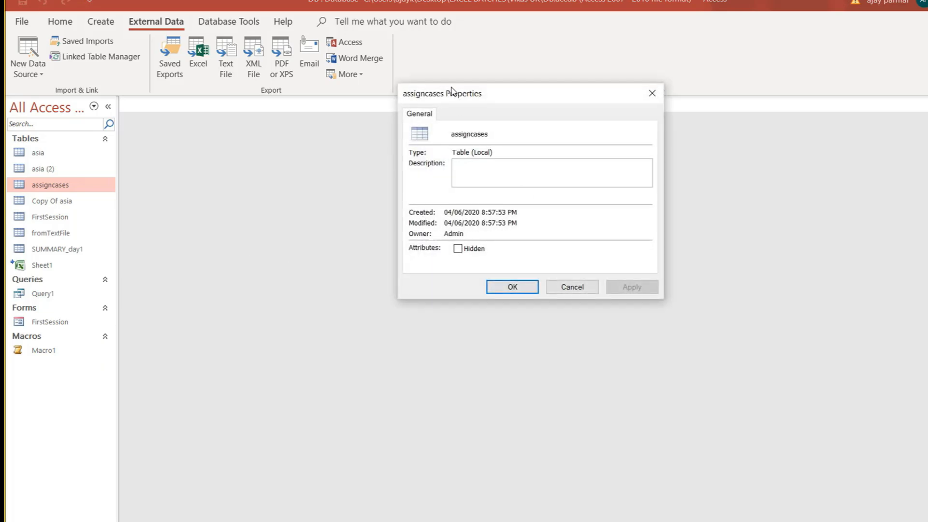
{"action": "left_click", "coordinate": [574, 289]}
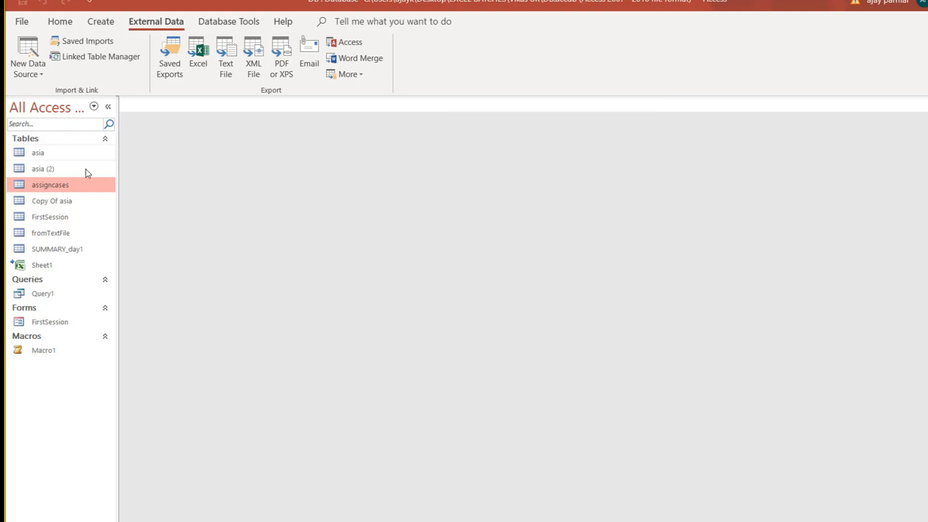
{"action": "right_click", "coordinate": [86, 188]}
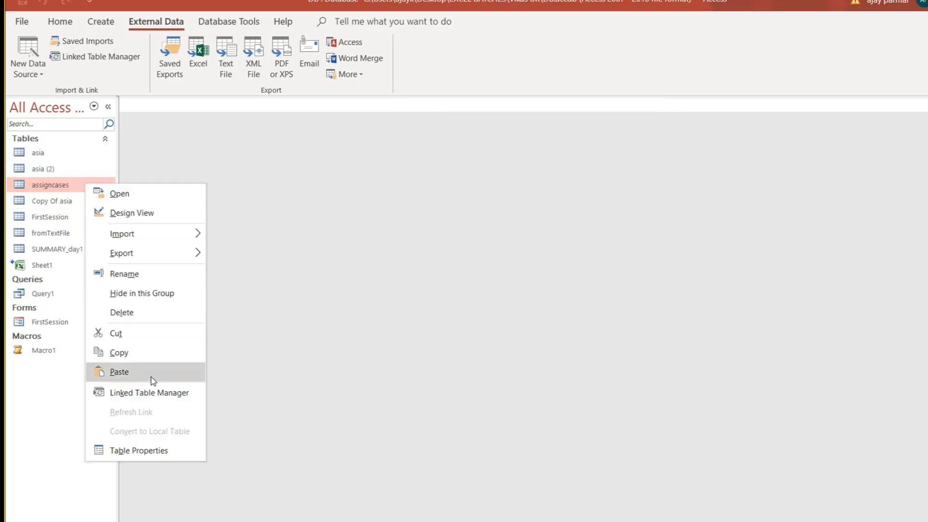
{"action": "left_click", "coordinate": [180, 393]}
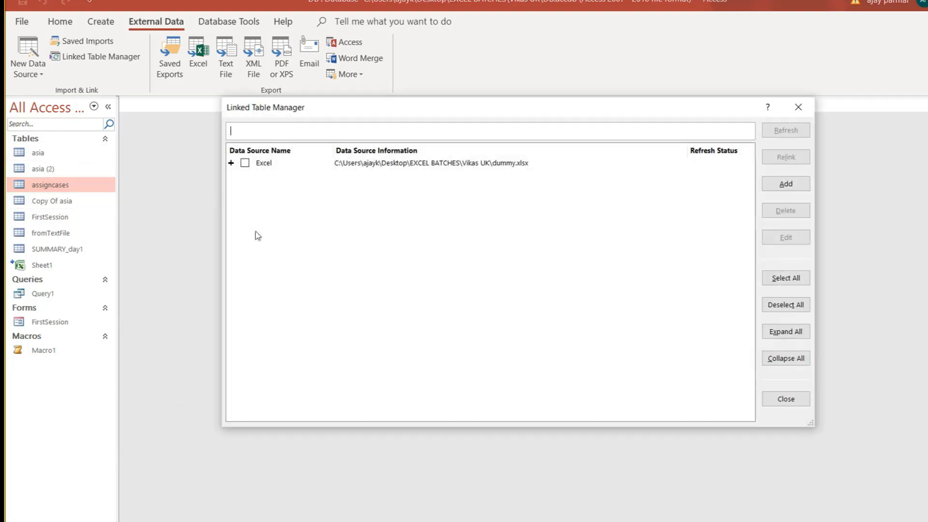
{"action": "left_click", "coordinate": [416, 164]}
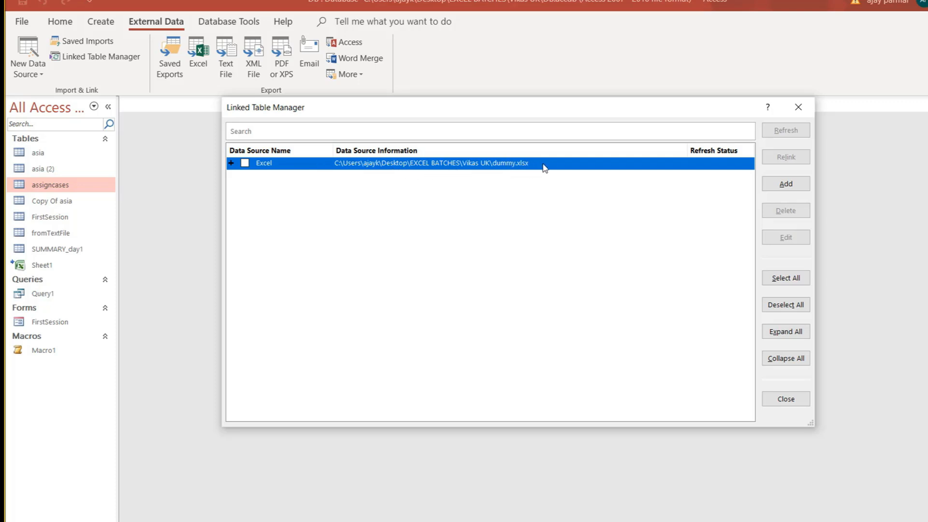
{"action": "left_click", "coordinate": [801, 105]}
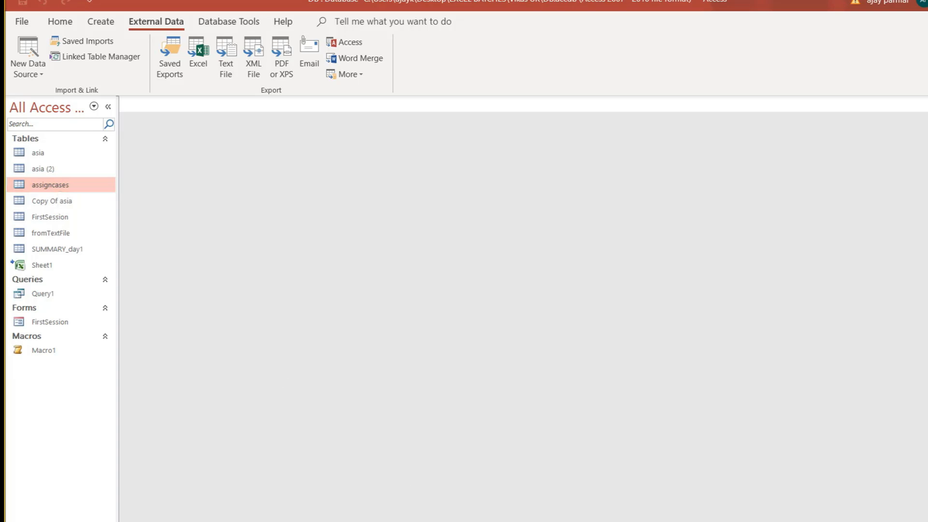
From the desktop, open the Documents folder and launch PROJECT.accdb in Access.
{"action": "mouse_move", "coordinate": [706, 521]}
{"action": "left_click", "coordinate": [777, 498]}
{"action": "key", "text": "super+d"}
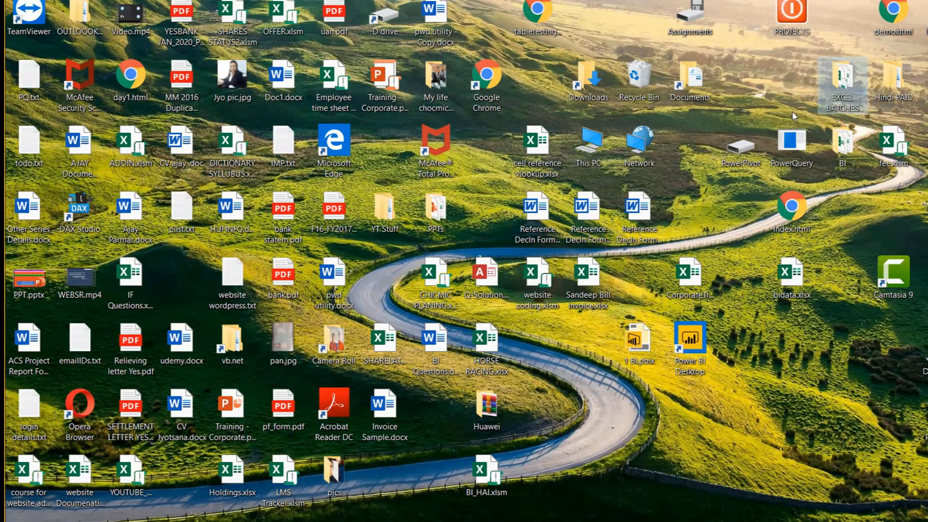
{"action": "double_click", "coordinate": [689, 69]}
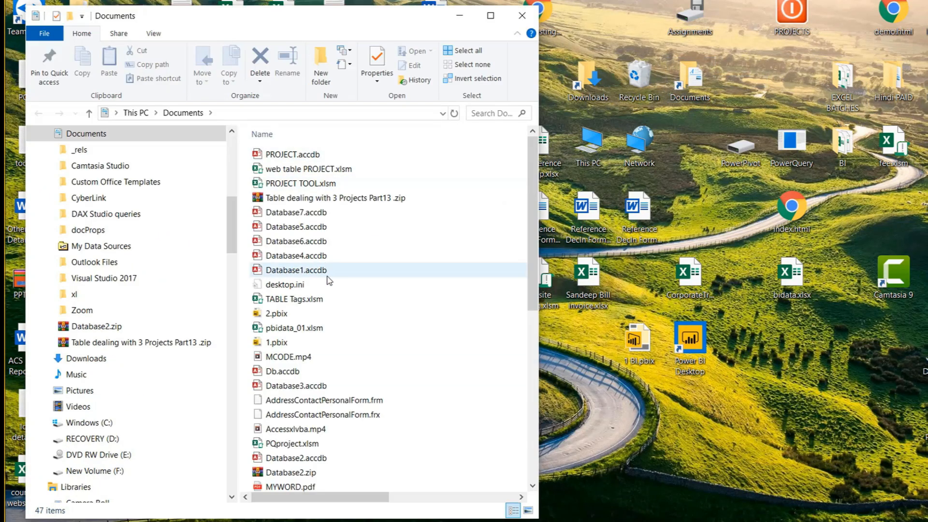
{"action": "left_click", "coordinate": [302, 451]}
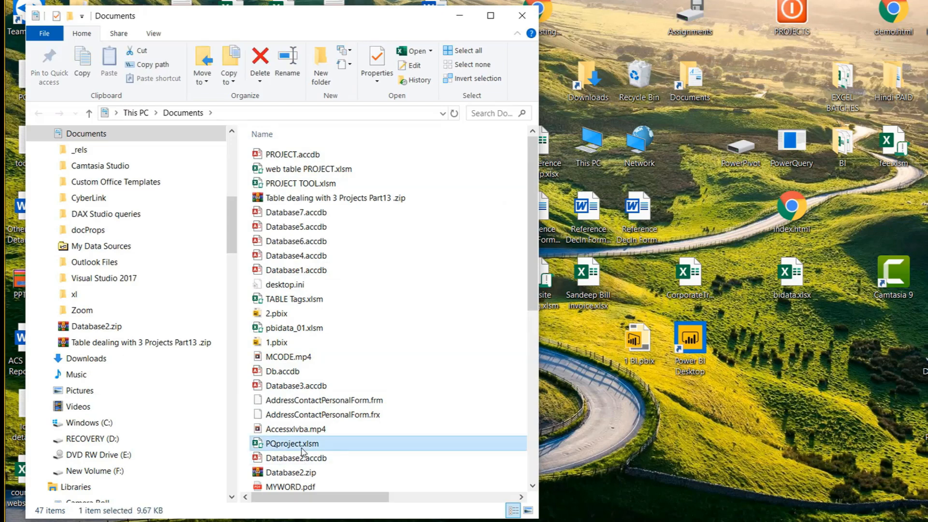
{"action": "key", "text": "Home"}
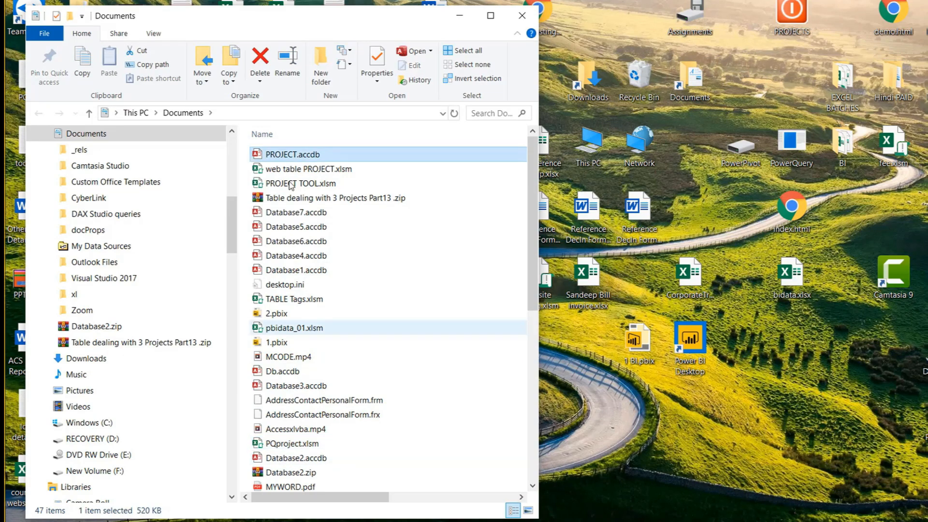
{"action": "key", "text": "shift+Down"}
{"action": "key", "text": "shift+Down"}
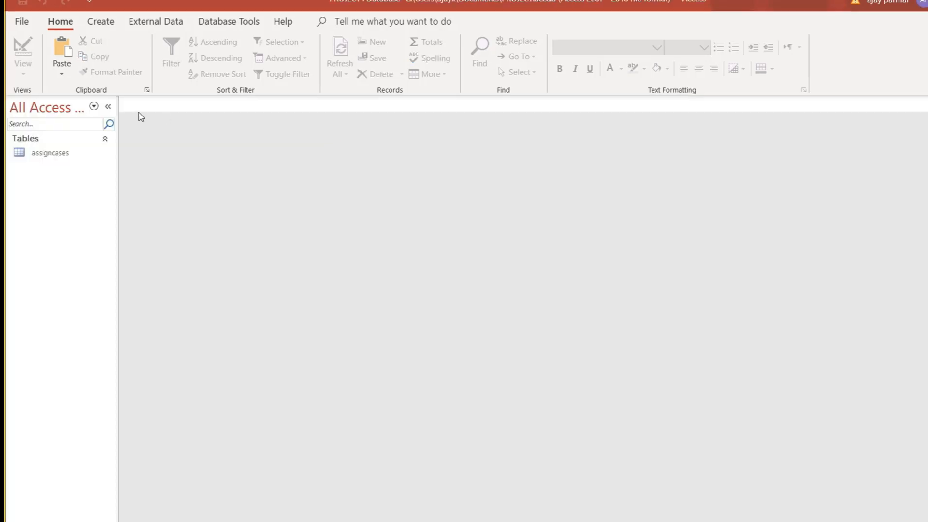
Start an Access Database import with DB.accdb as the source file.
{"action": "right_click", "coordinate": [65, 154]}
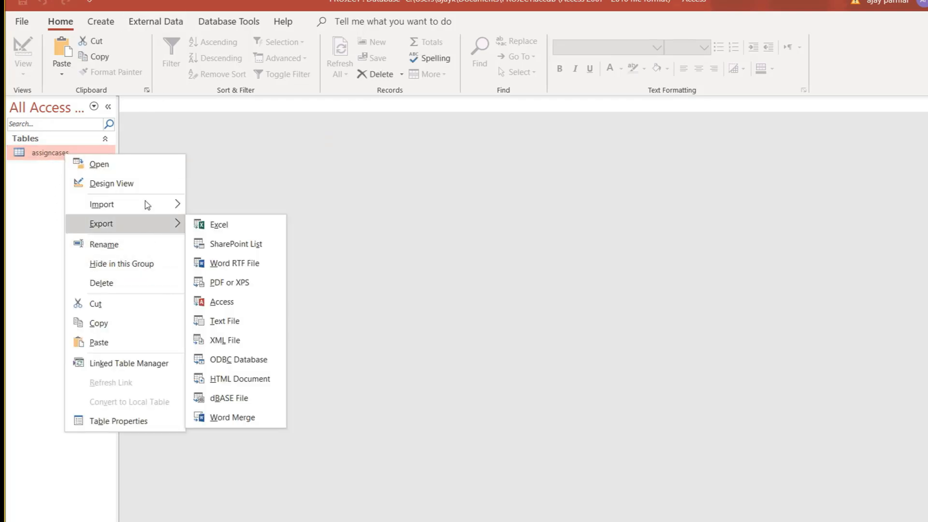
{"action": "mouse_move", "coordinate": [149, 203]}
{"action": "left_click", "coordinate": [237, 206]}
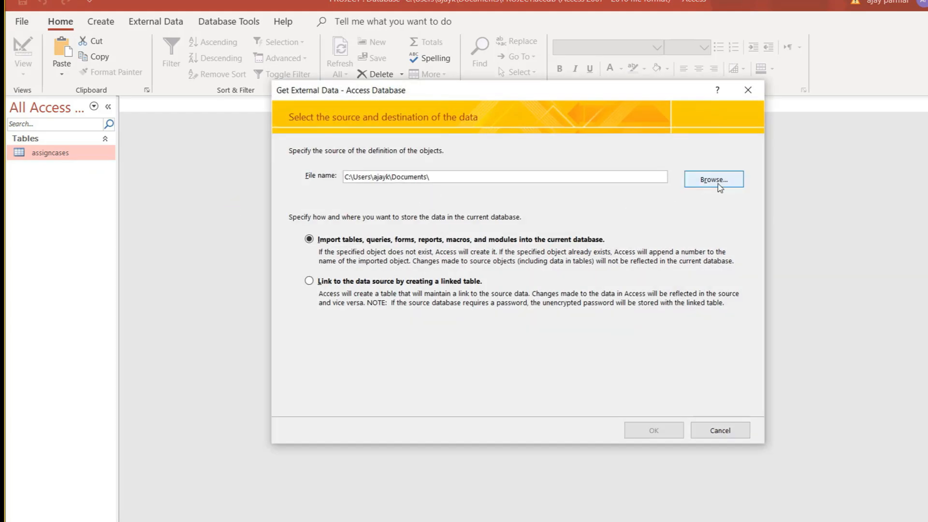
{"action": "left_click", "coordinate": [720, 188]}
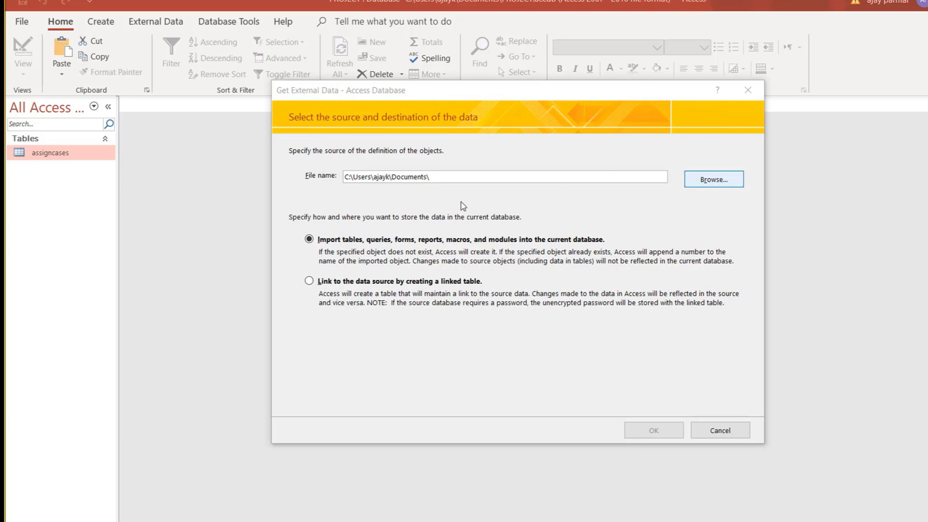
{"action": "key", "text": "Escape"}
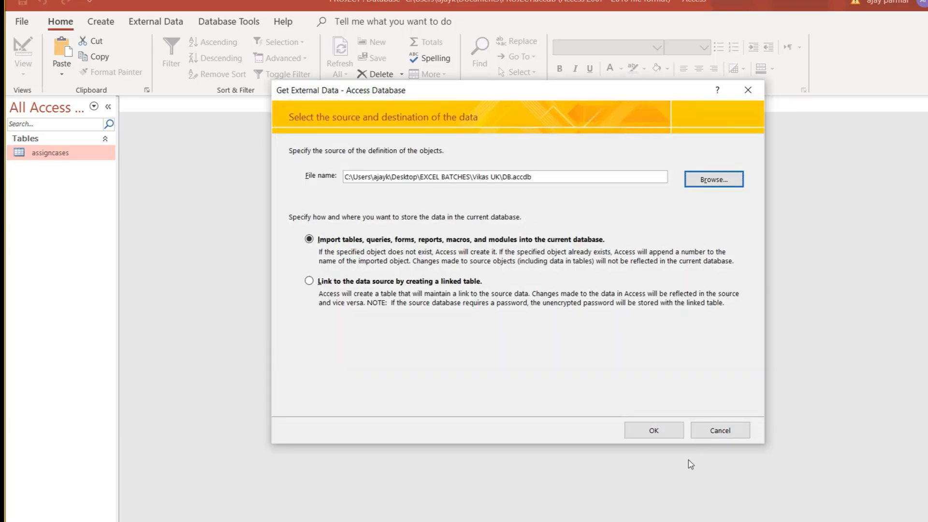
{"action": "left_click", "coordinate": [655, 438]}
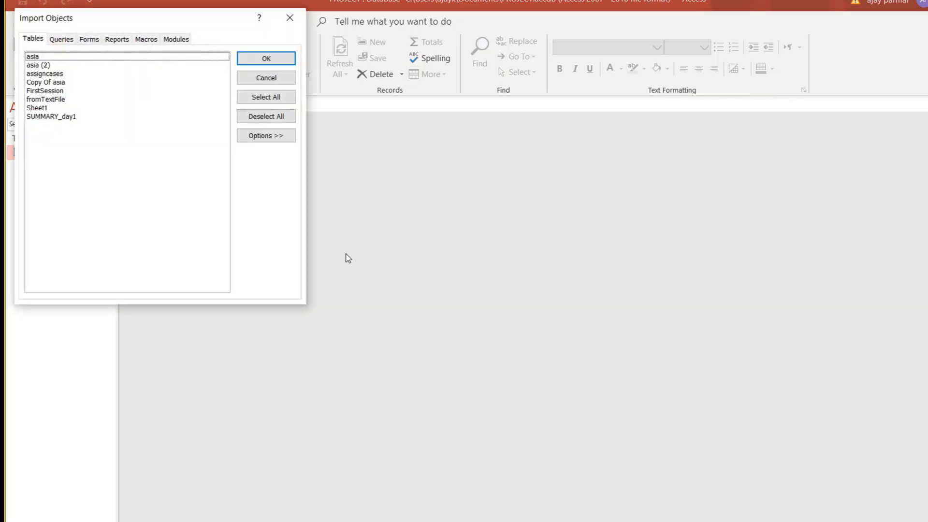
Import the Copy Of asia and asia (2) tables, closing the wizard without saving steps.
{"action": "left_click", "coordinate": [55, 83]}
{"action": "left_click", "coordinate": [53, 109]}
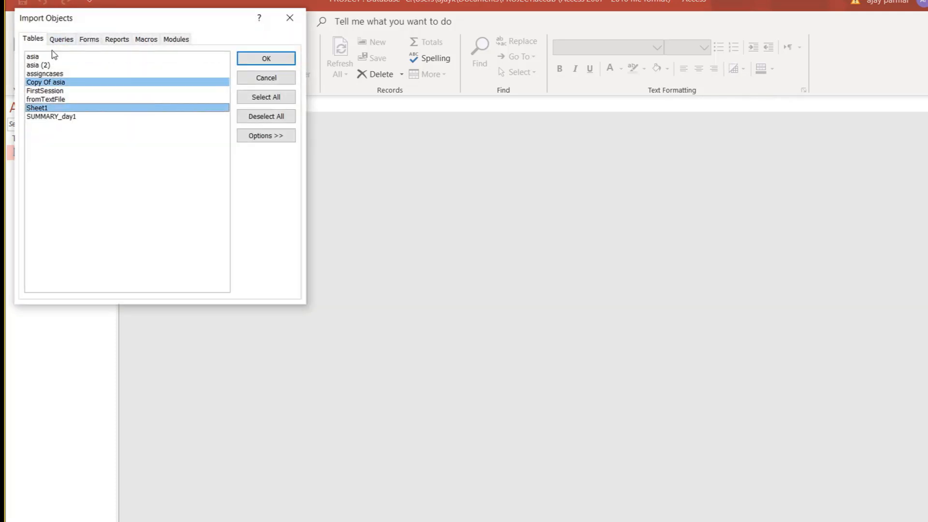
{"action": "left_click", "coordinate": [62, 40]}
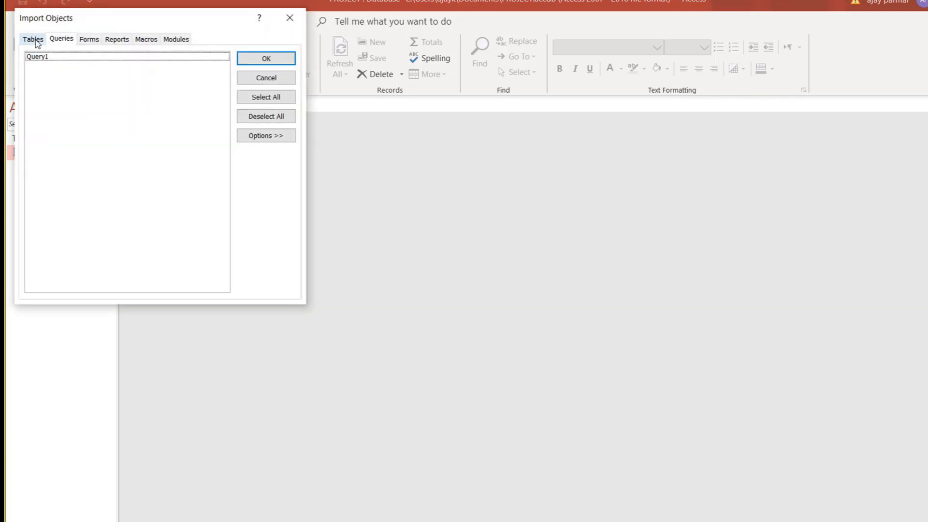
{"action": "left_click_drag", "start_coordinate": [129, 23], "coordinate": [239, 27]}
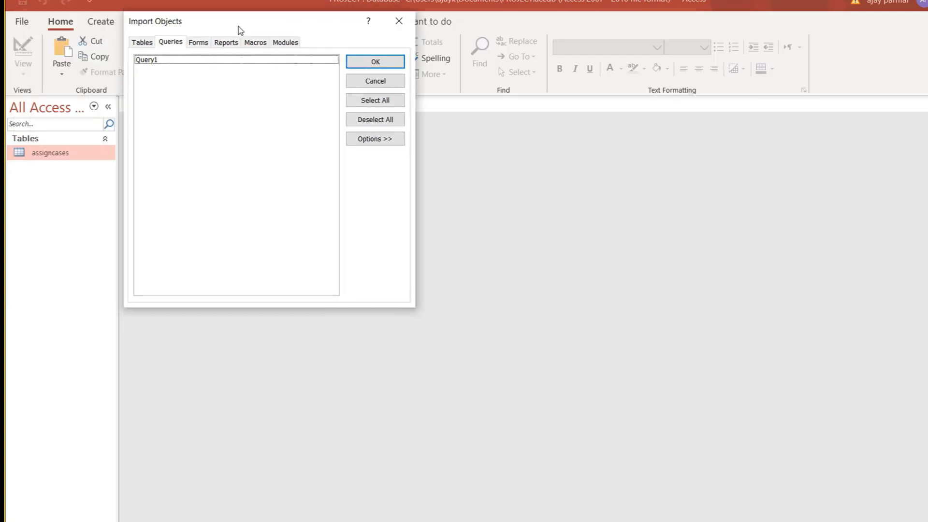
{"action": "left_click", "coordinate": [139, 44]}
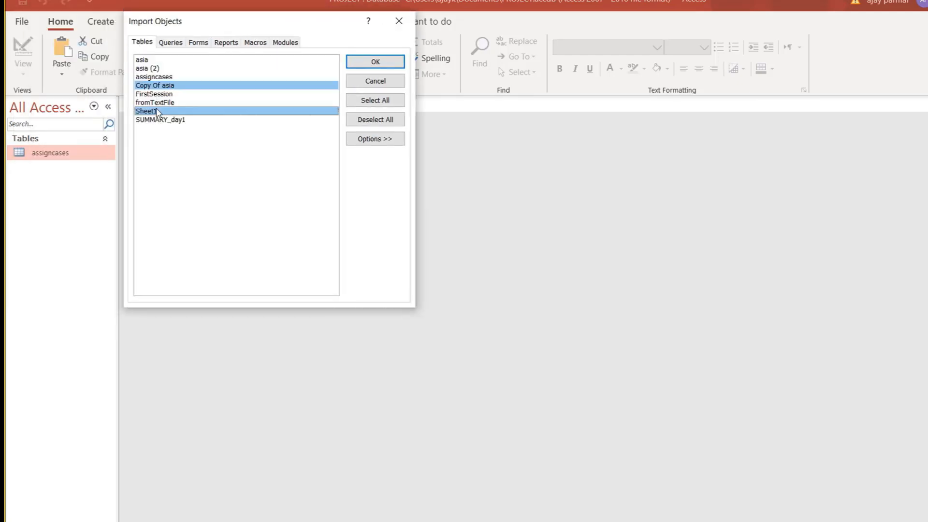
{"action": "left_click", "coordinate": [162, 70]}
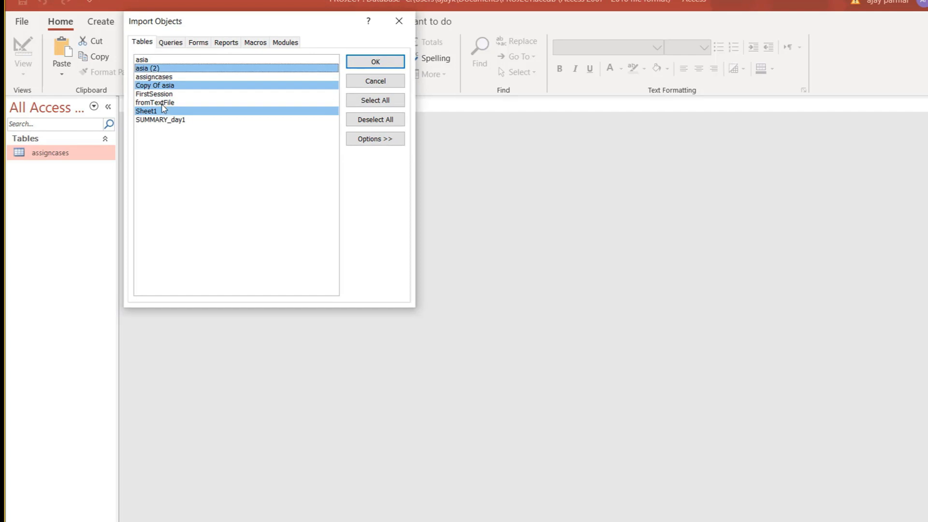
{"action": "left_click", "coordinate": [164, 112]}
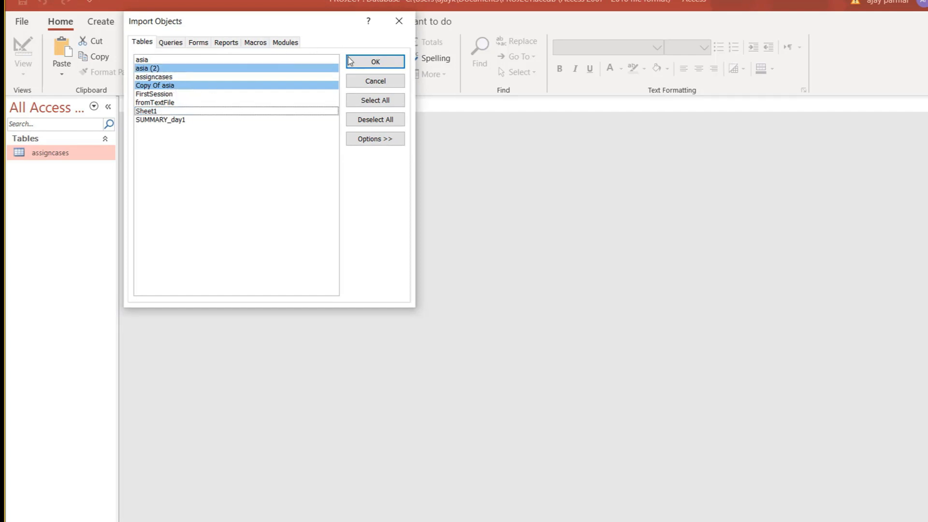
{"action": "left_click", "coordinate": [377, 62]}
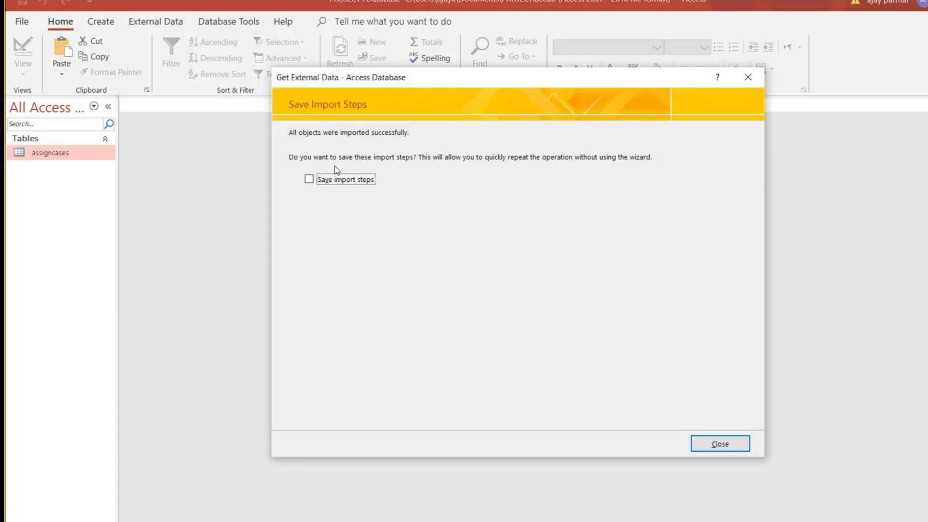
{"action": "left_click", "coordinate": [740, 444]}
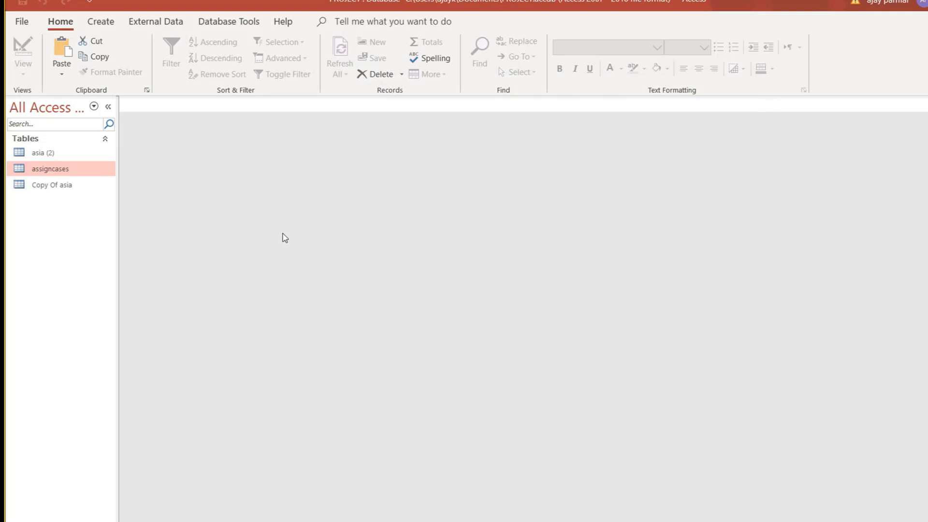
{"action": "double_click", "coordinate": [76, 188]}
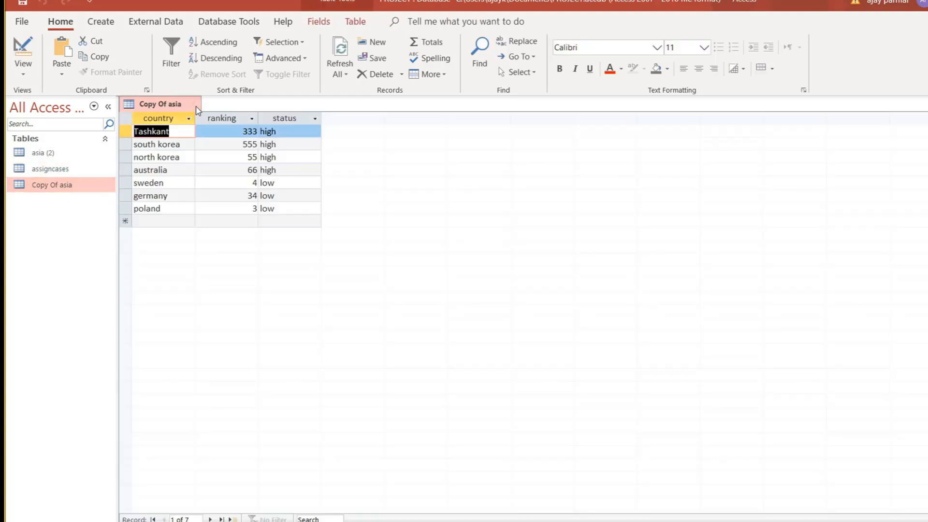
{"action": "left_click", "coordinate": [195, 107]}
{"action": "double_click", "coordinate": [90, 169]}
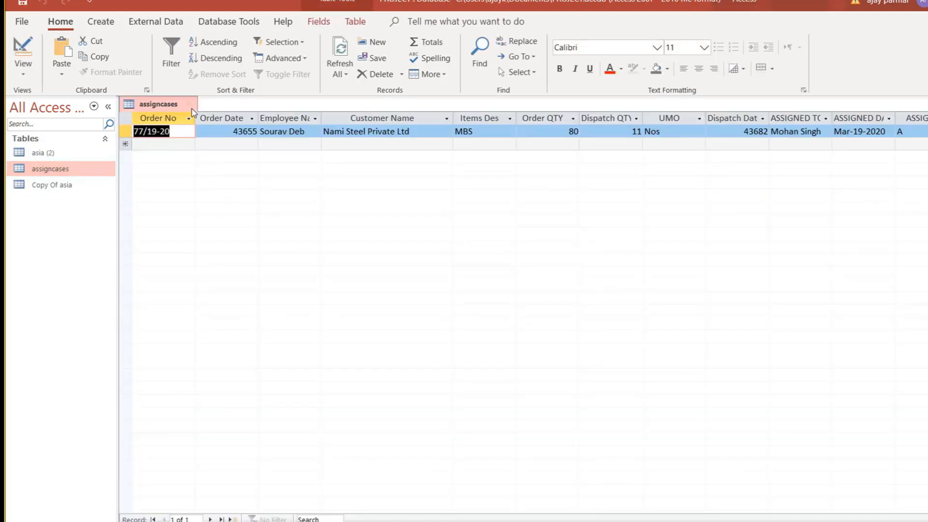
{"action": "left_click", "coordinate": [191, 109]}
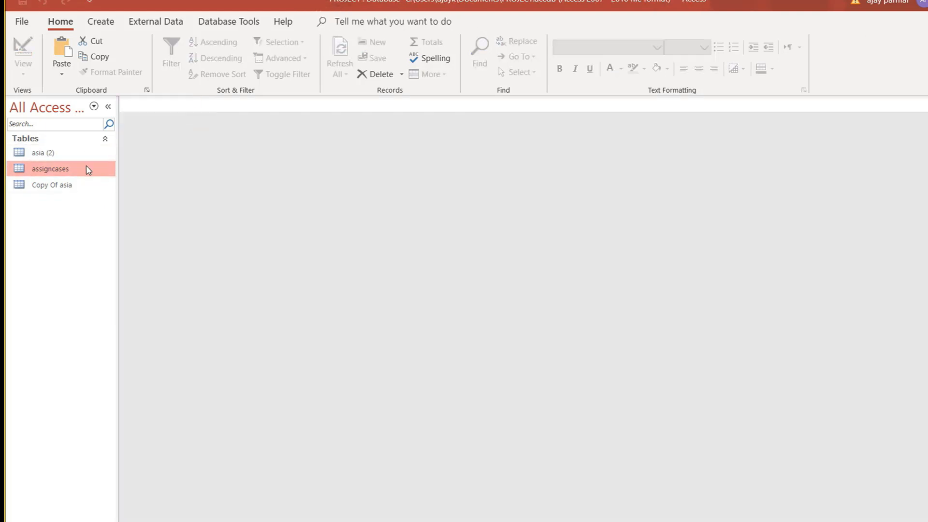
Choose the Link option in the Access Database wizard, pick DB.accdb, and link its fromTextFile table.
{"action": "right_click", "coordinate": [89, 170]}
{"action": "mouse_move", "coordinate": [158, 216]}
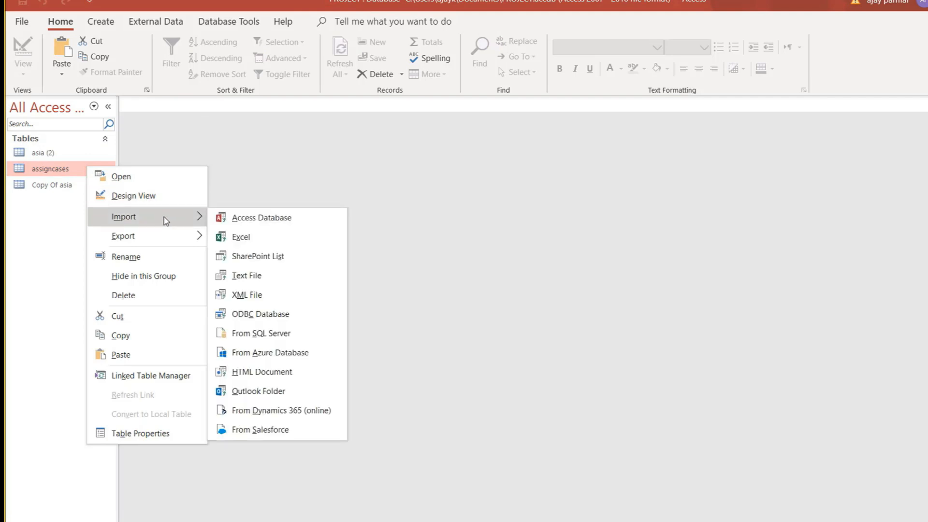
{"action": "left_click", "coordinate": [266, 218]}
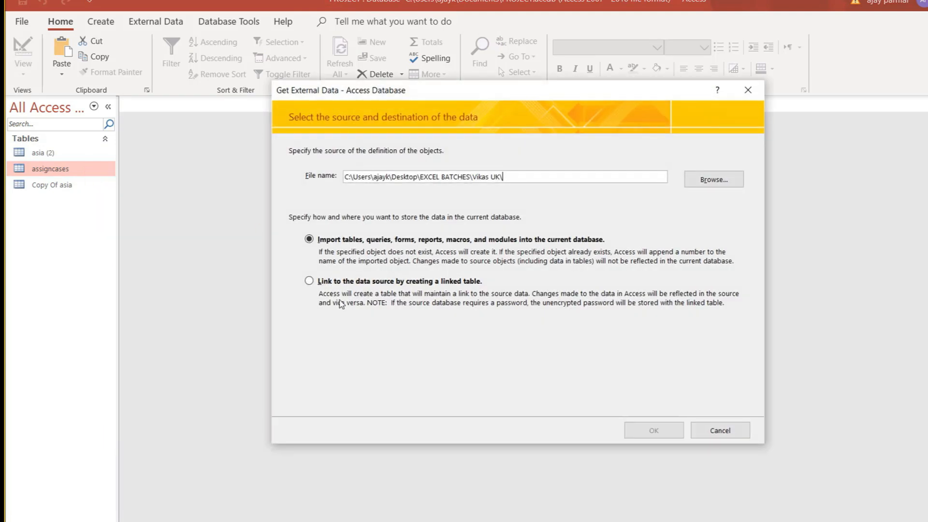
{"action": "left_click", "coordinate": [308, 282]}
{"action": "left_click", "coordinate": [713, 179]}
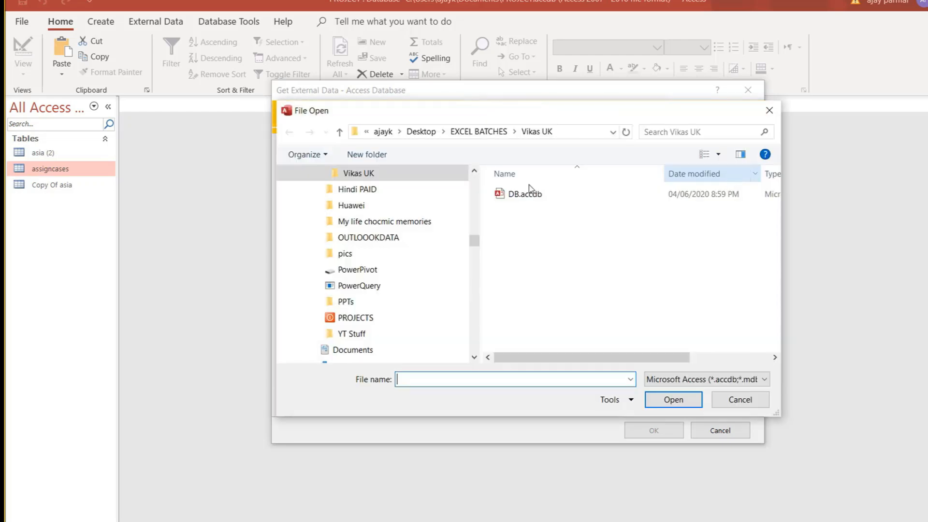
{"action": "double_click", "coordinate": [532, 199]}
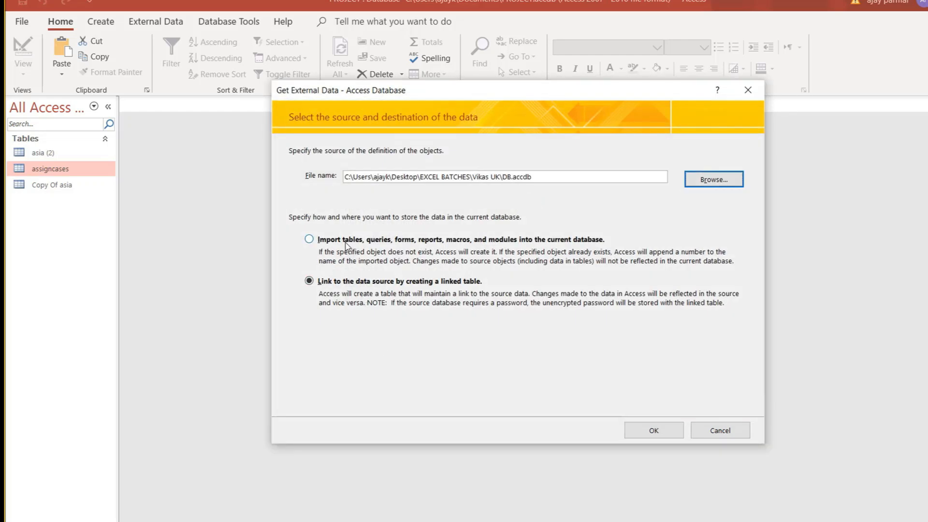
{"action": "left_click", "coordinate": [655, 430]}
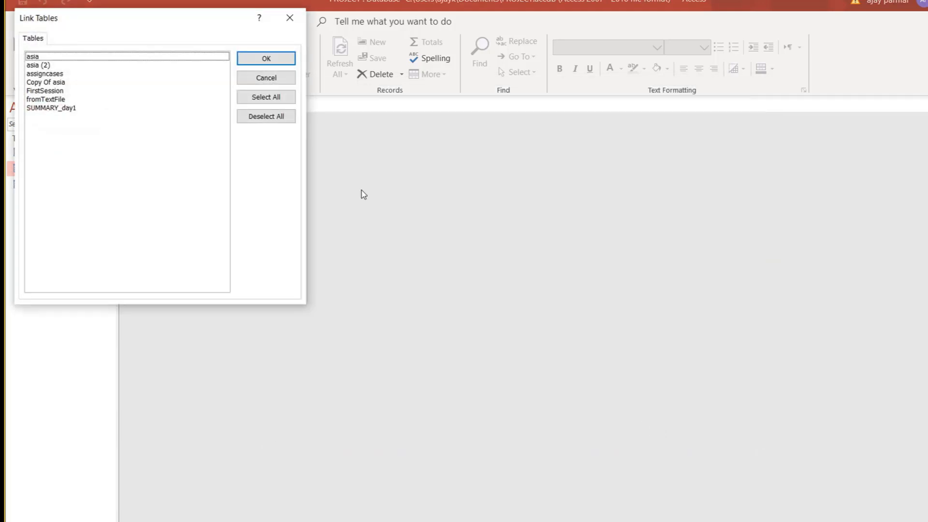
{"action": "left_click", "coordinate": [60, 100]}
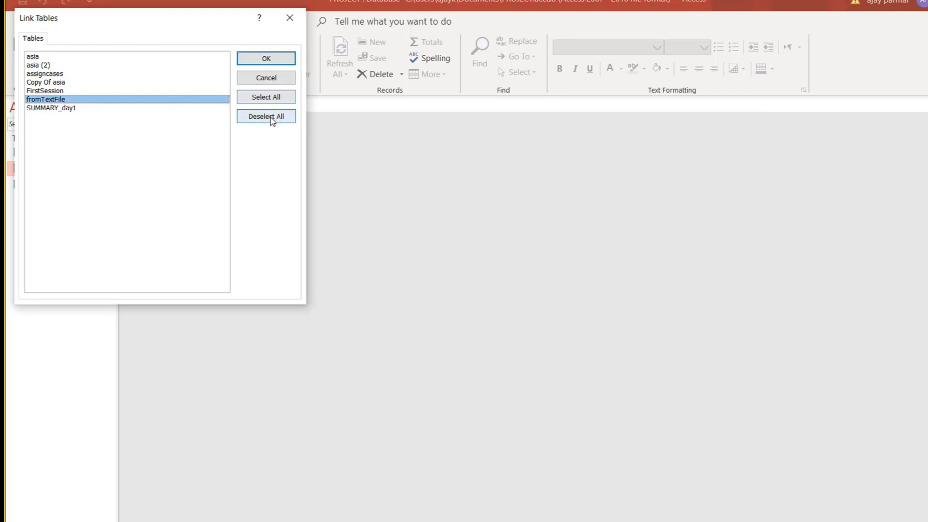
{"action": "left_click", "coordinate": [268, 59]}
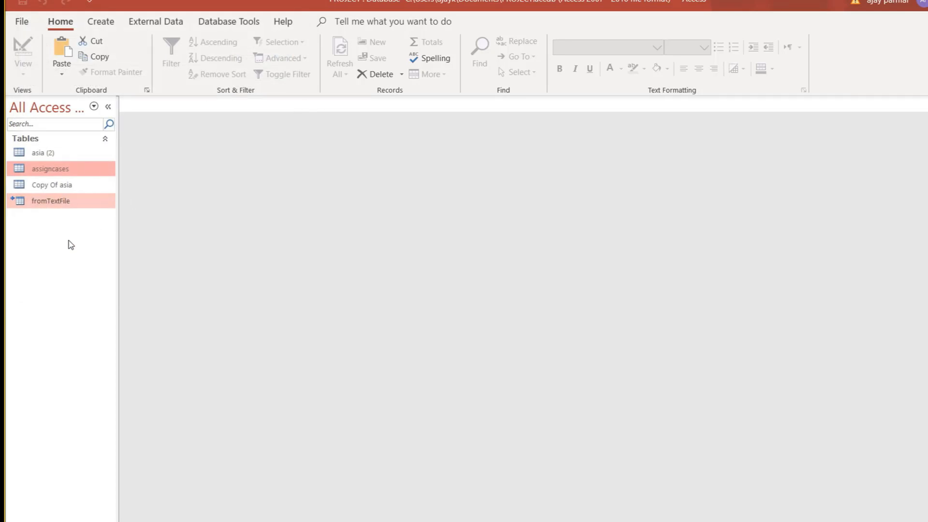
Open the linked fromTextFile table and erase stray text typed into nepal's population.
{"action": "mouse_move", "coordinate": [25, 206]}
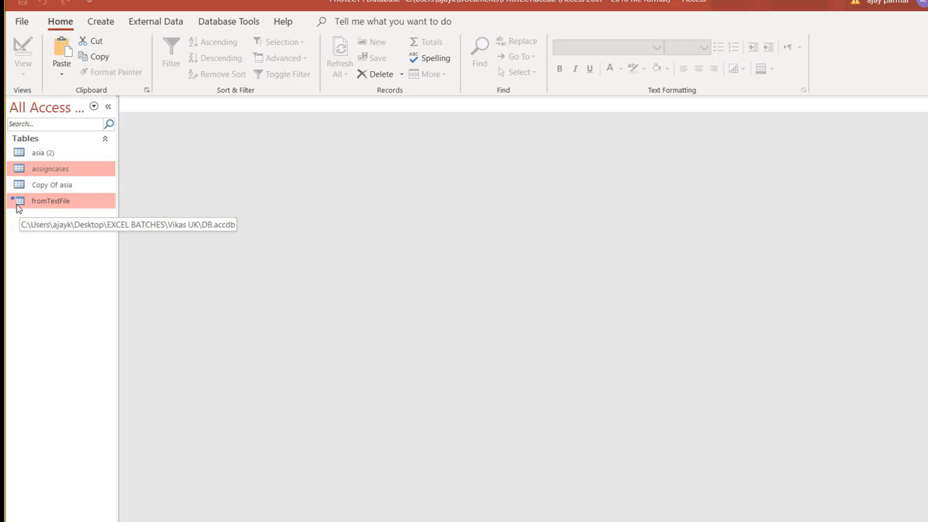
{"action": "double_click", "coordinate": [74, 206]}
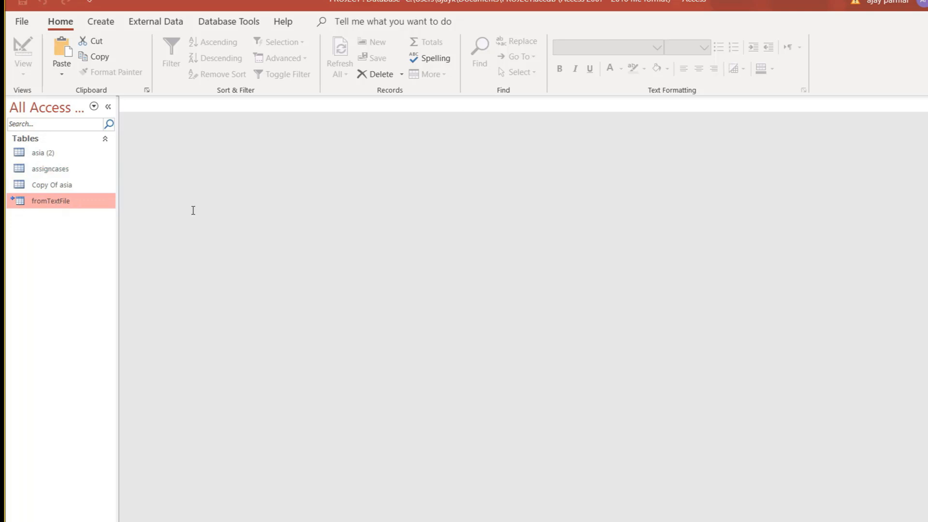
{"action": "left_click", "coordinate": [304, 144]}
{"action": "left_click", "coordinate": [327, 144]}
{"action": "type", "text": "dfs"}
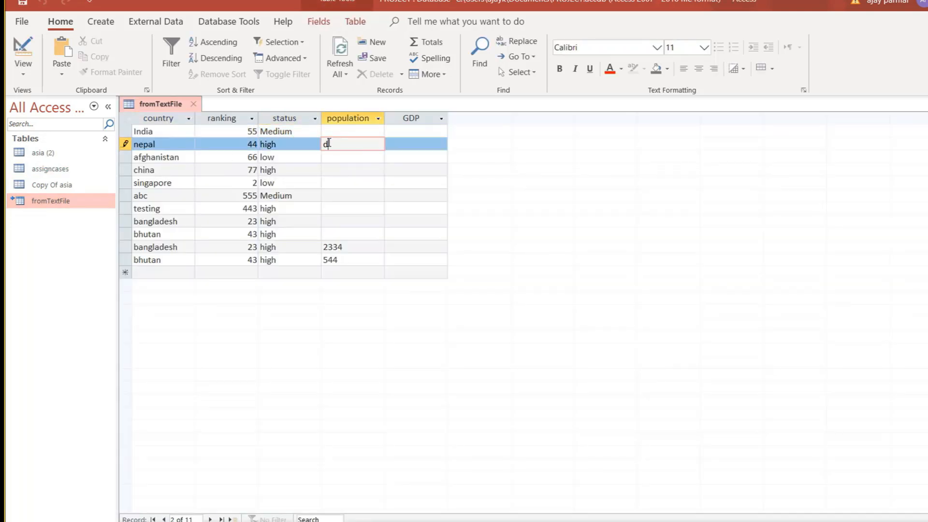
{"action": "key", "text": "BackSpace"}
{"action": "key", "text": "BackSpace"}
{"action": "key", "text": "BackSpace"}
Enter 9000 as India's population, save the record, and close the table.
{"action": "left_click", "coordinate": [342, 131]}
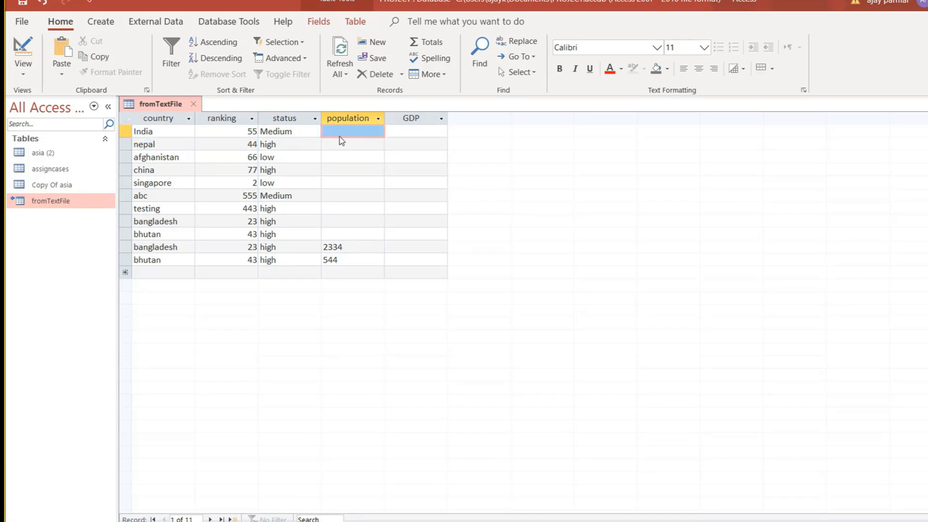
{"action": "left_click", "coordinate": [341, 133]}
{"action": "type", "text": "9000"}
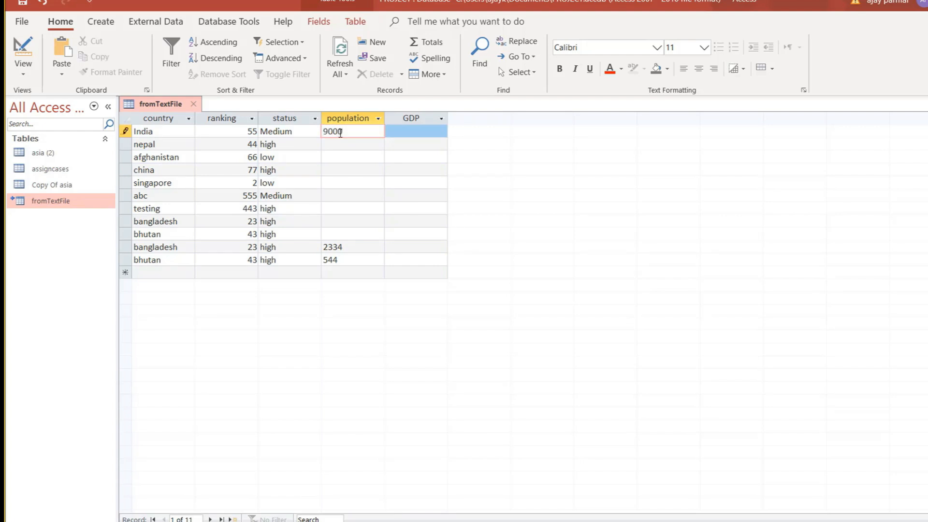
{"action": "key", "text": "Down"}
{"action": "left_click", "coordinate": [365, 185]}
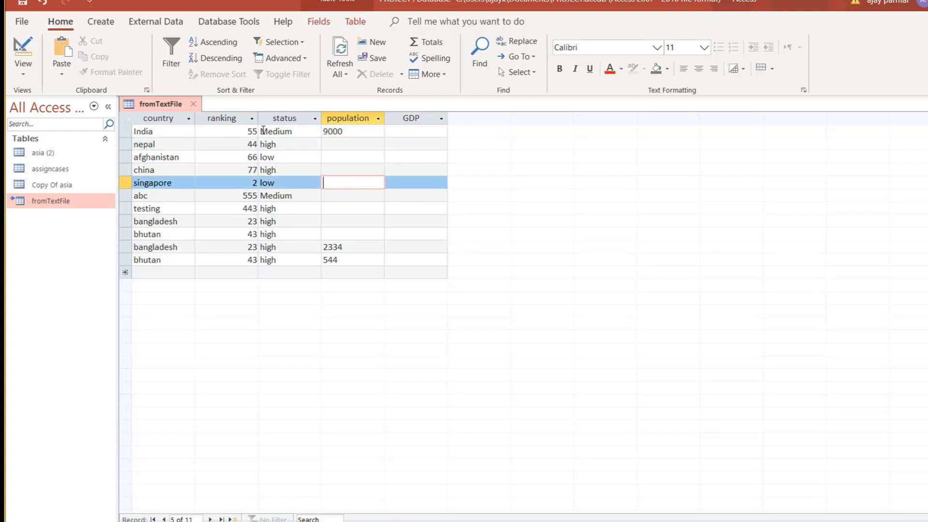
{"action": "left_click", "coordinate": [194, 103]}
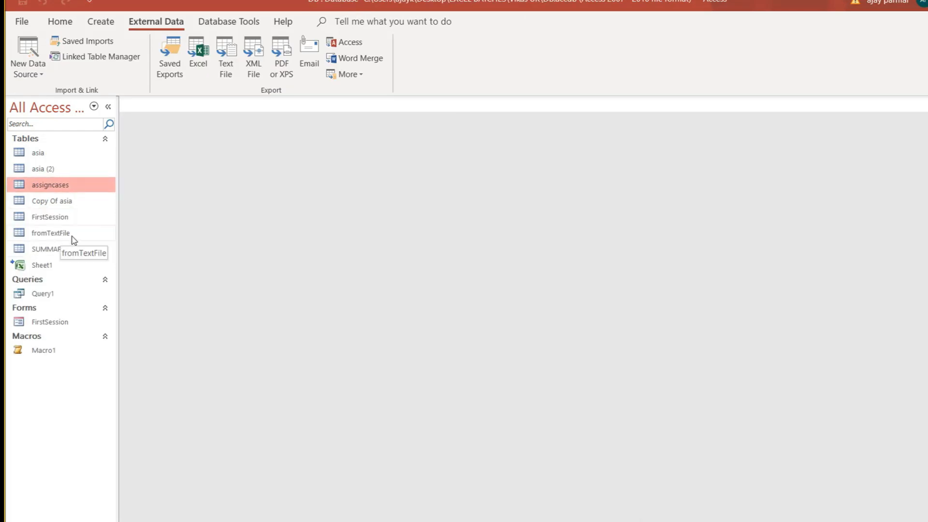
Open fromTextFile in DB.accdb, delete India's population value entirely, and close the table.
{"action": "double_click", "coordinate": [72, 237]}
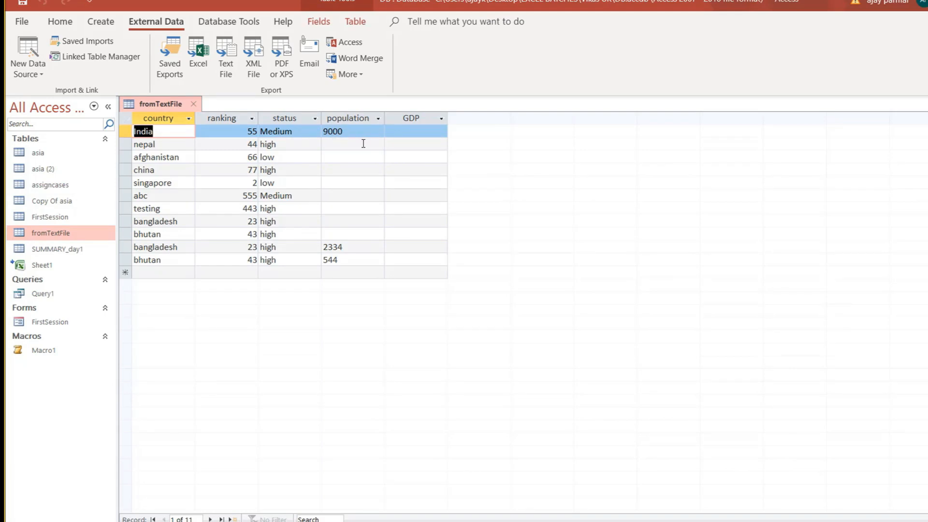
{"action": "left_click", "coordinate": [352, 129]}
{"action": "key", "text": "BackSpace"}
{"action": "key", "text": "Down"}
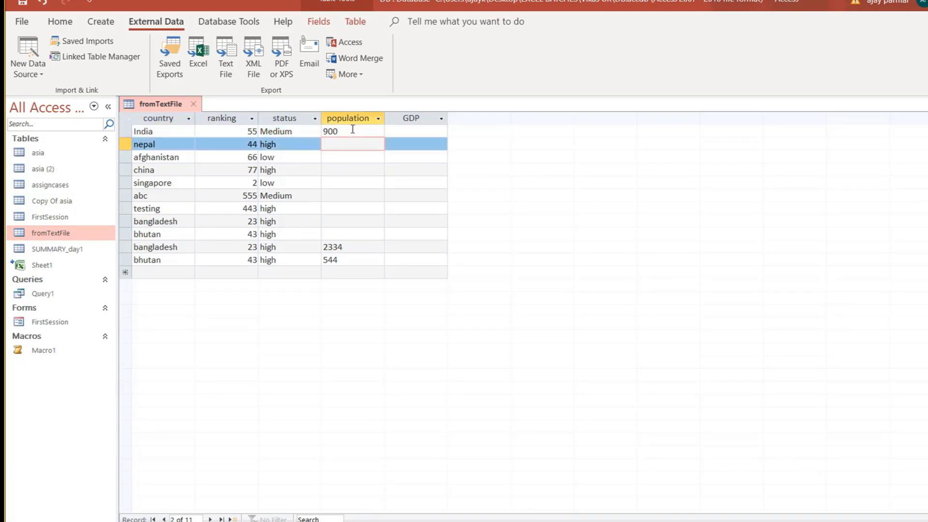
{"action": "left_click", "coordinate": [340, 128]}
{"action": "key", "text": "BackSpace"}
{"action": "key", "text": "BackSpace"}
{"action": "key", "text": "BackSpace"}
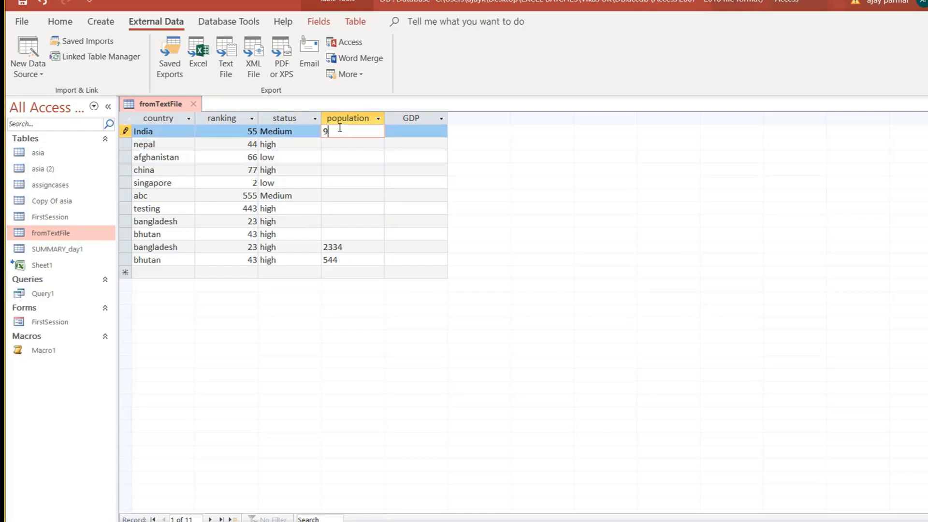
{"action": "key", "text": "Down"}
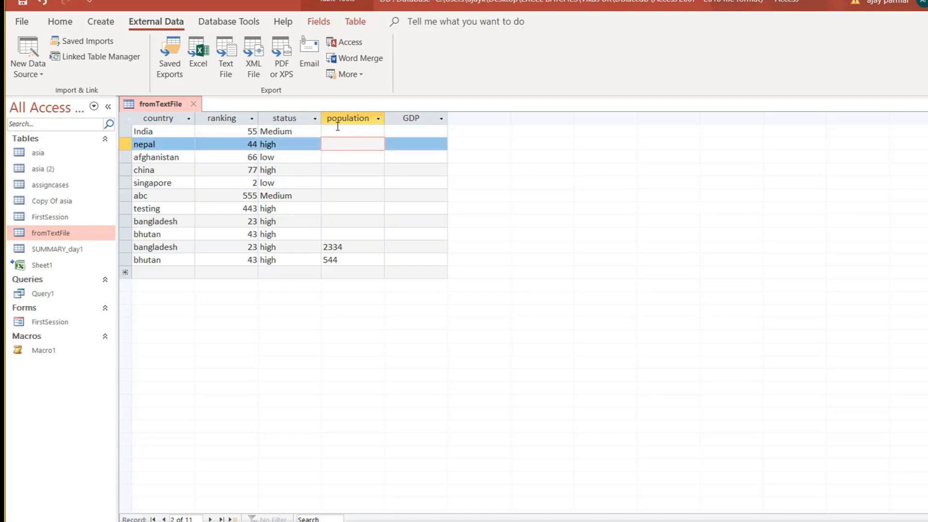
{"action": "left_click", "coordinate": [193, 105]}
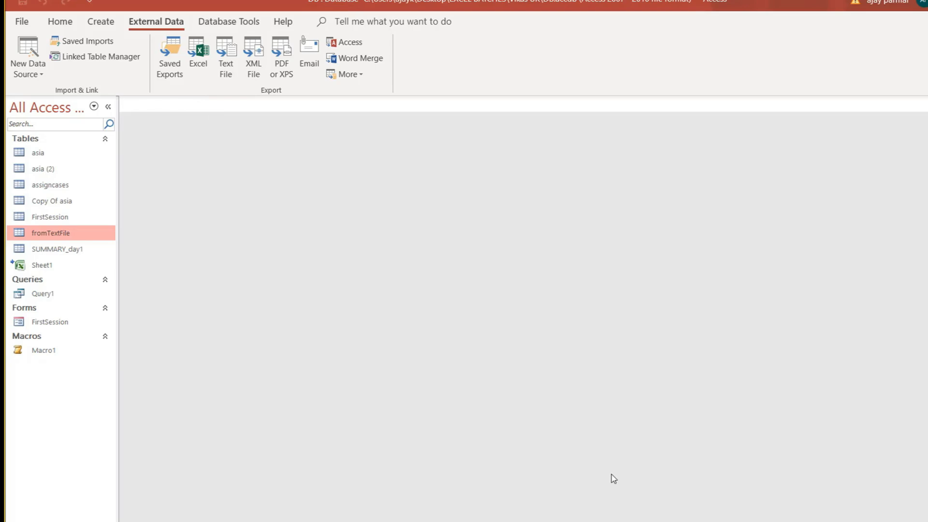
Open the asia table and close it again.
{"action": "mouse_move", "coordinate": [793, 521]}
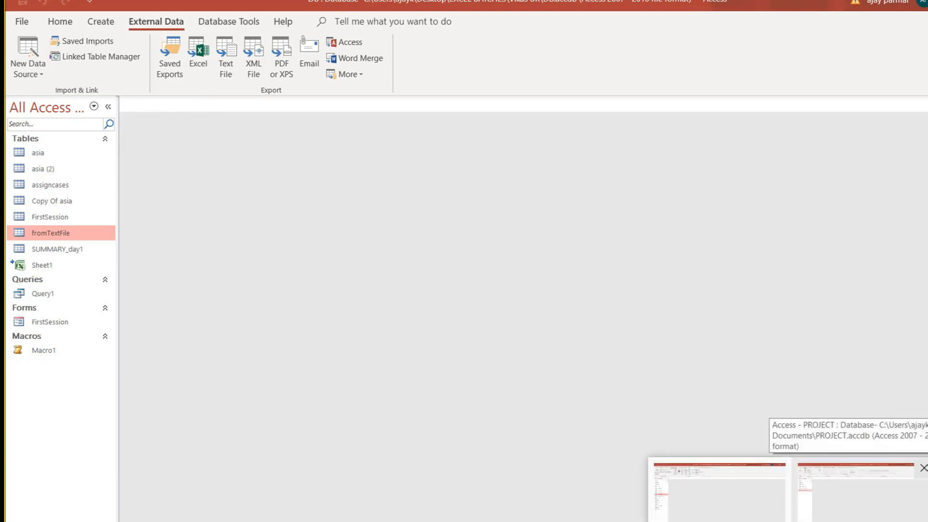
{"action": "double_click", "coordinate": [87, 153]}
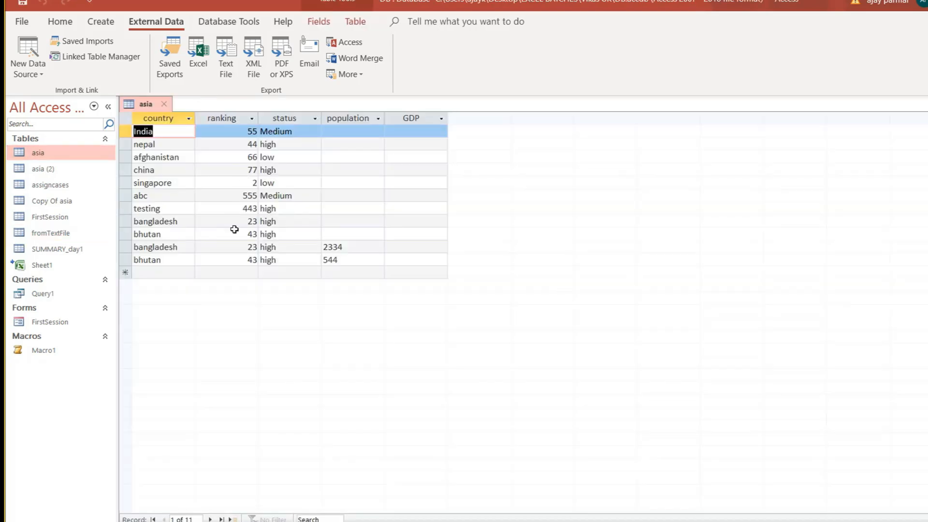
{"action": "left_click", "coordinate": [167, 107]}
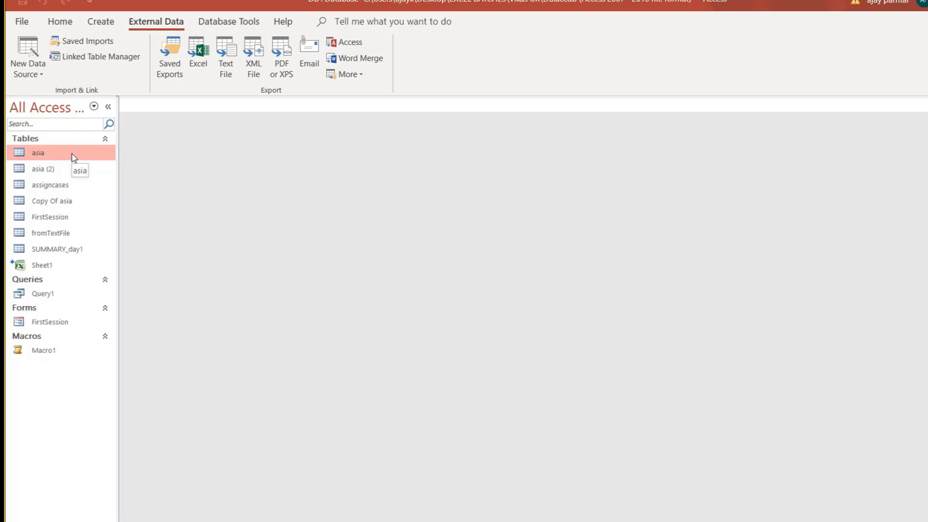
Start a new table in Design view and enter the field names FNAME and LNAME.
{"action": "left_click", "coordinate": [103, 24]}
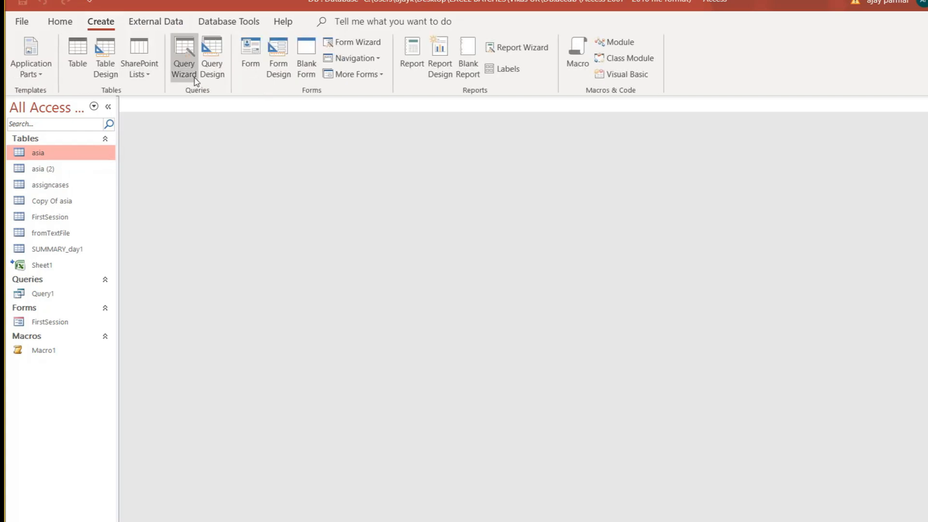
{"action": "left_click", "coordinate": [107, 73]}
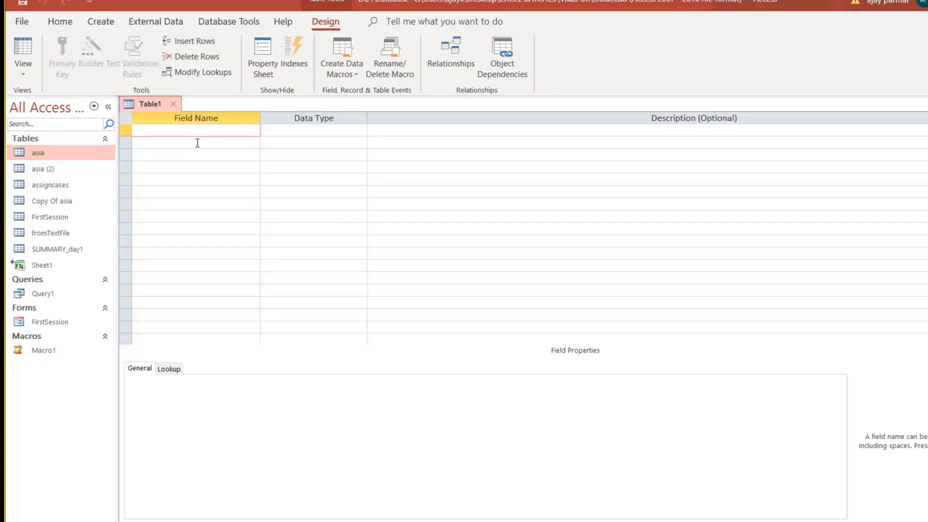
{"action": "type", "text": "FNAME"}
{"action": "left_click", "coordinate": [198, 143]}
{"action": "type", "text": "LNAME"}
{"action": "key", "text": "Down"}
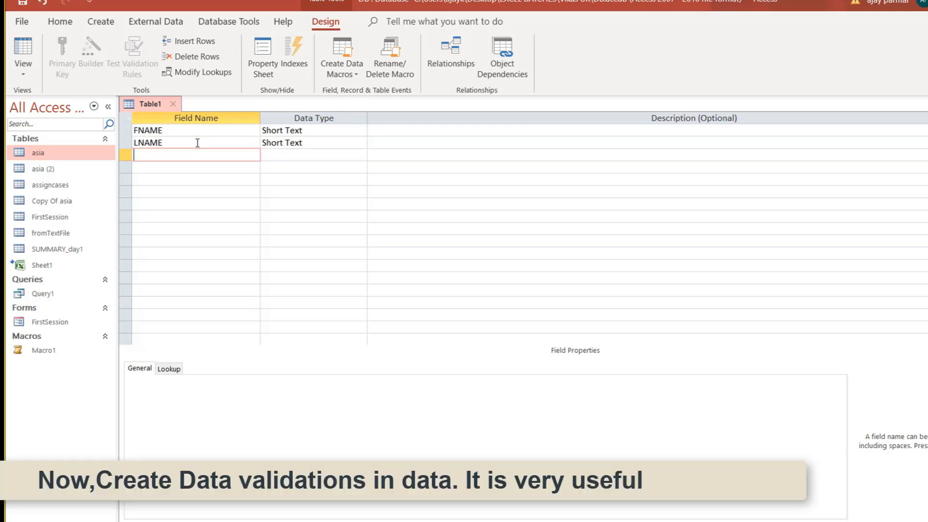
Add the EMPID, SALARY and DOJ fields, replacing a mistyped INCENT.
{"action": "type", "text": "EMPID"}
{"action": "key", "text": "Down"}
{"action": "type", "text": "SALARY"}
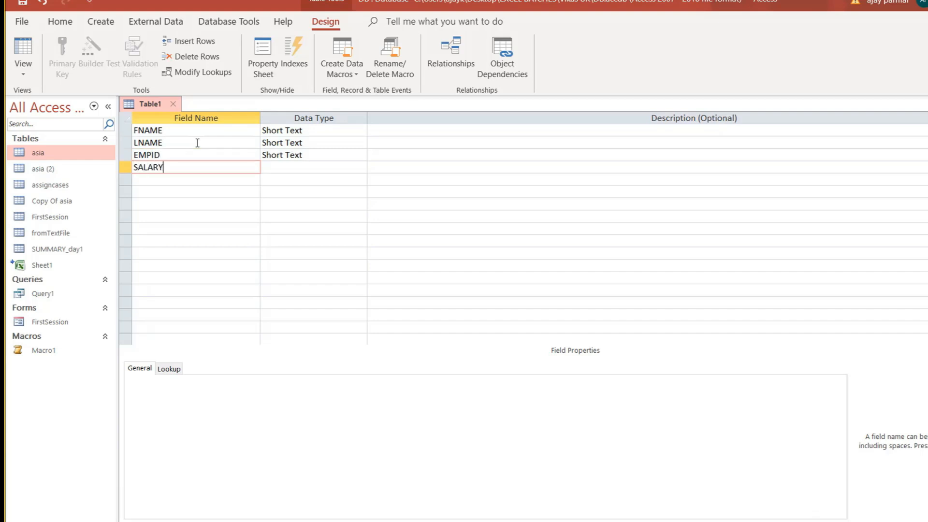
{"action": "key", "text": "Down"}
{"action": "type", "text": "INCENT"}
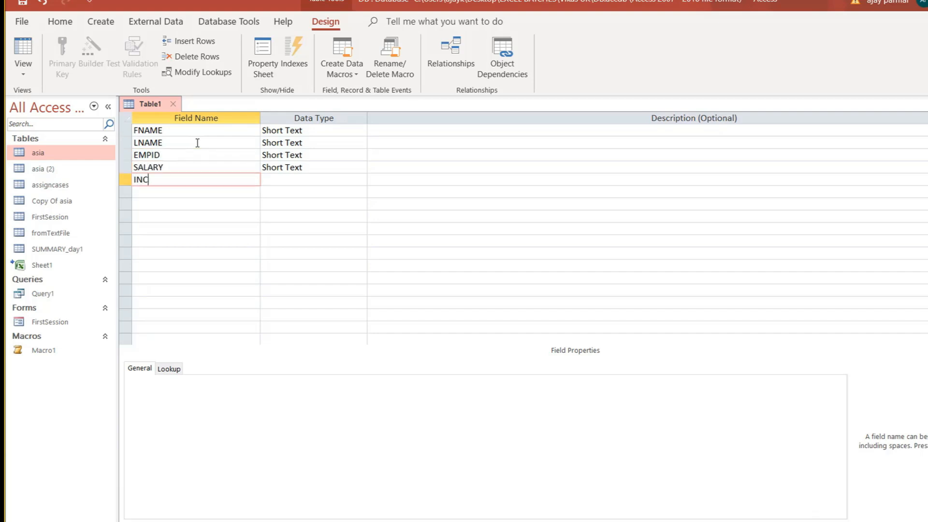
{"action": "key", "text": "BackSpace"}
{"action": "key", "text": "BackSpace"}
{"action": "key", "text": "BackSpace"}
{"action": "key", "text": "BackSpace"}
{"action": "key", "text": "BackSpace"}
Add the PIN and CITY fields, discarding a partly typed ZIPCODE.
{"action": "key", "text": "BackSpace"}
{"action": "type", "text": "DOJ"}
{"action": "key", "text": "Down"}
{"action": "type", "text": "PI"}
{"action": "key", "text": "BackSpace"}
{"action": "key", "text": "BackSpace"}
{"action": "type", "text": "ZIPCODE"}
{"action": "key", "text": "BackSpace"}
{"action": "key", "text": "BackSpace"}
{"action": "key", "text": "BackSpace"}
{"action": "key", "text": "BackSpace"}
{"action": "key", "text": "BackSpace"}
{"action": "key", "text": "BackSpace"}
{"action": "key", "text": "BackSpace"}
{"action": "type", "text": "PIN"}
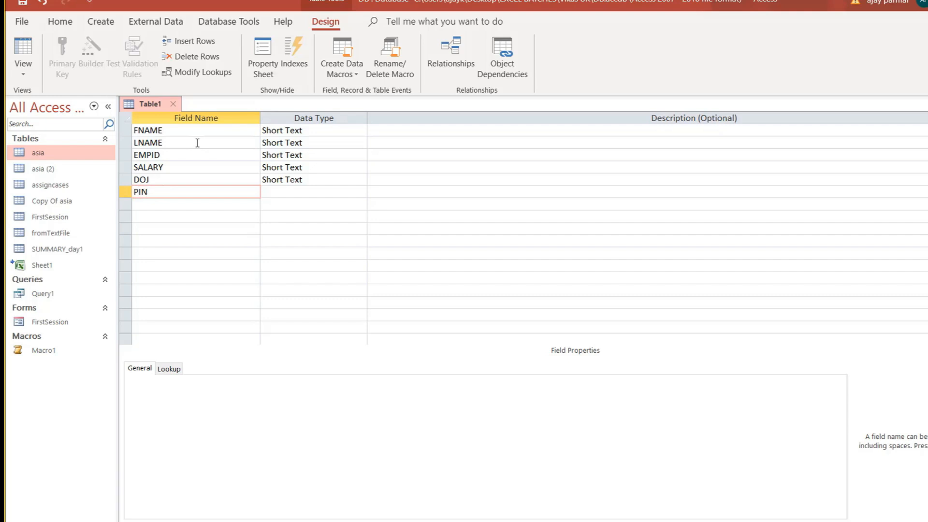
{"action": "key", "text": "Down"}
{"action": "type", "text": "CITY"}
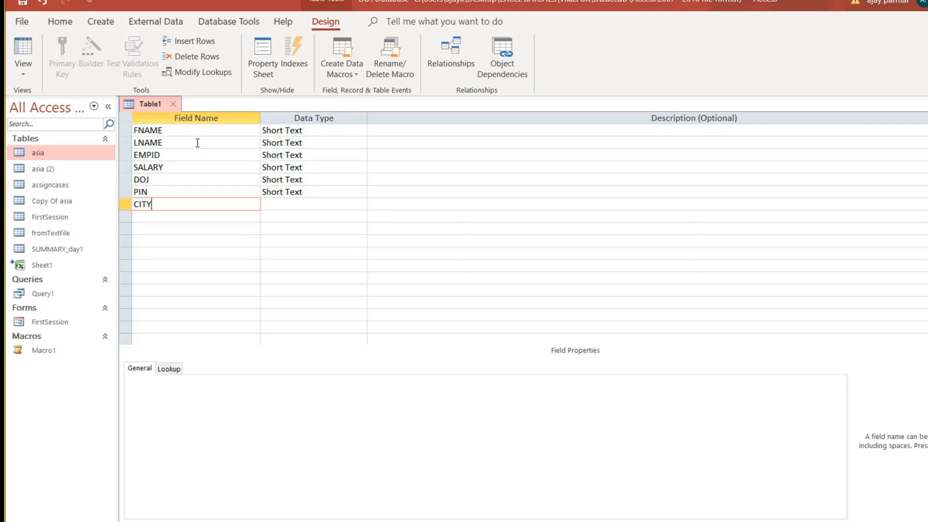
{"action": "key", "text": "Down"}
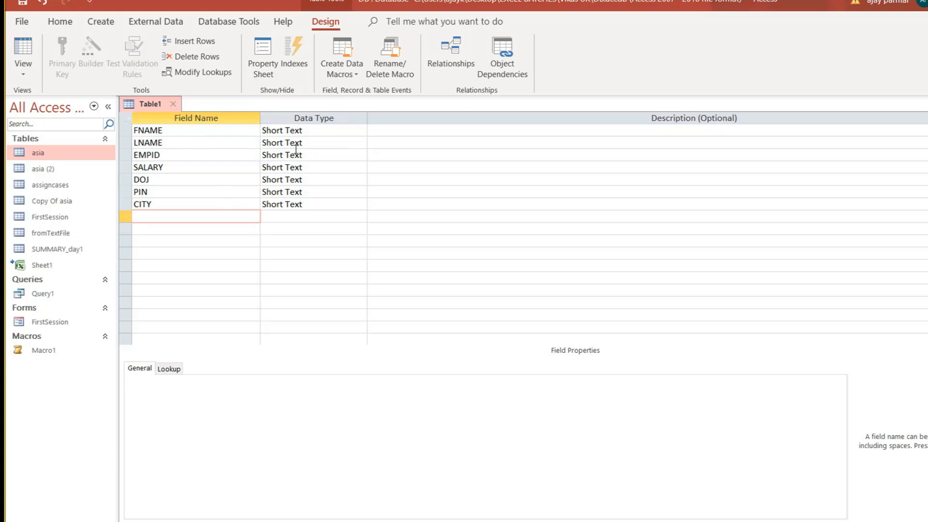
Check FNAME's Short Text data type and bring the File Explorer window forward.
{"action": "left_click", "coordinate": [332, 132]}
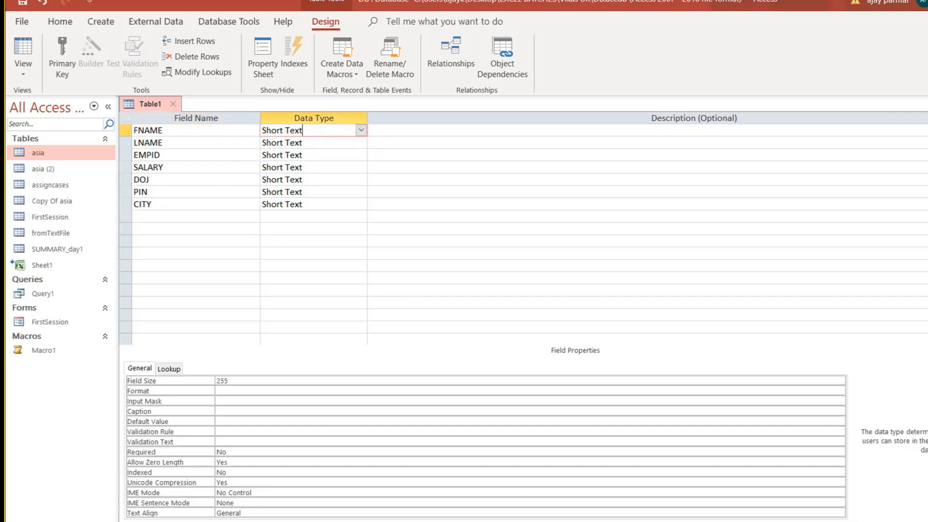
{"action": "mouse_move", "coordinate": [691, 521]}
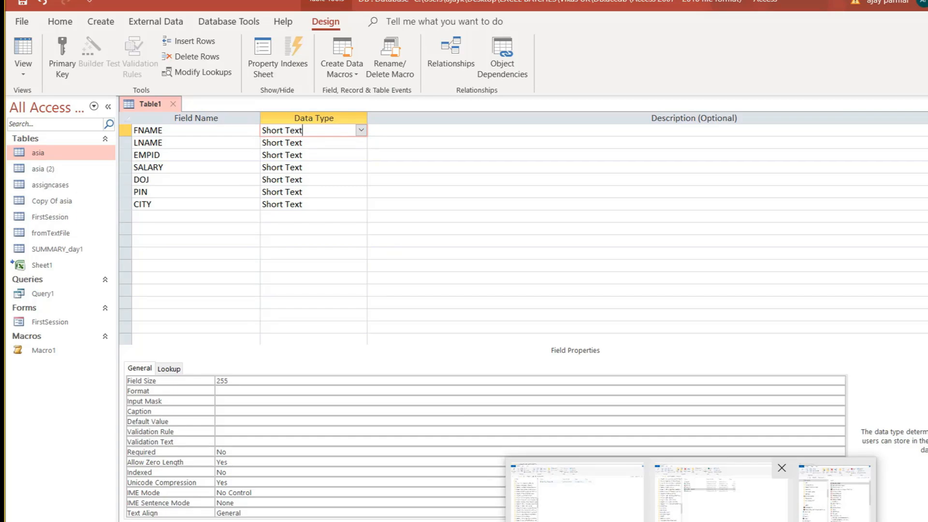
{"action": "left_click", "coordinate": [716, 497]}
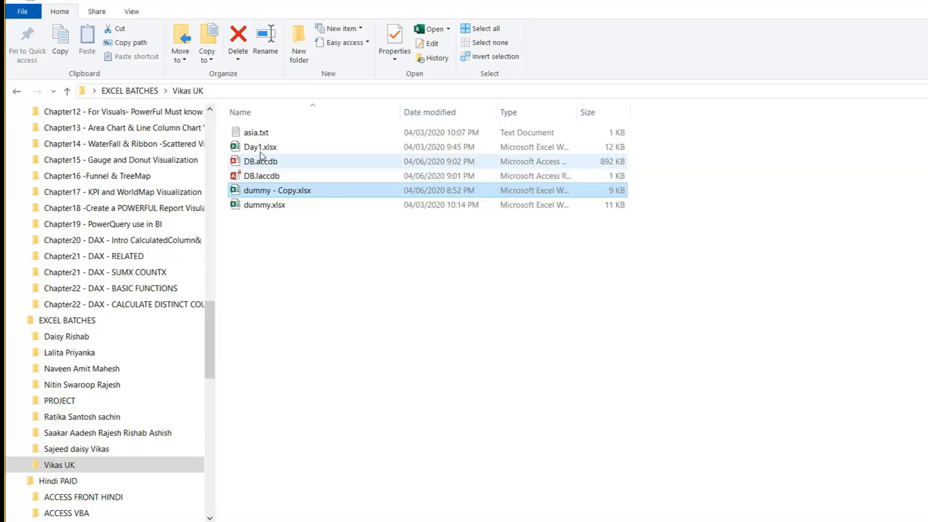
Select Day1.xlsx in the Vikas UK folder and open it in Excel.
{"action": "left_click", "coordinate": [264, 151]}
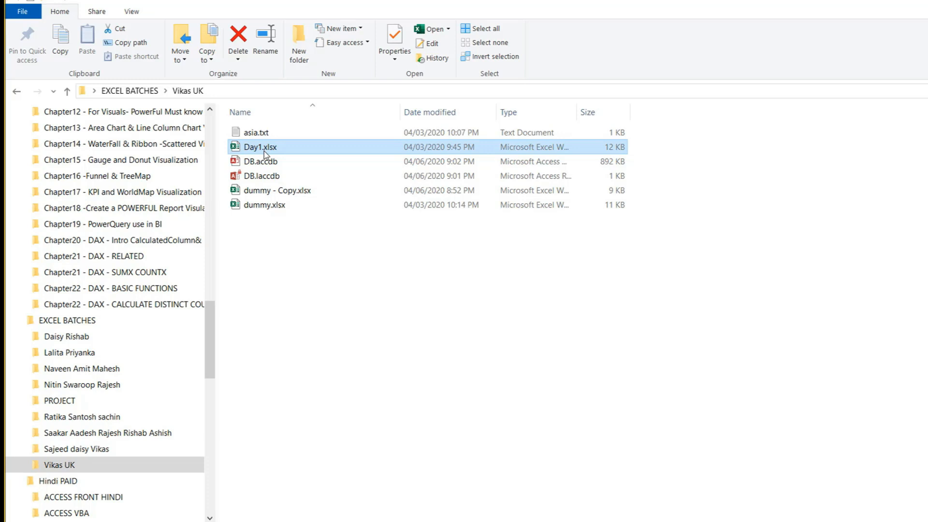
{"action": "double_click", "coordinate": [264, 152]}
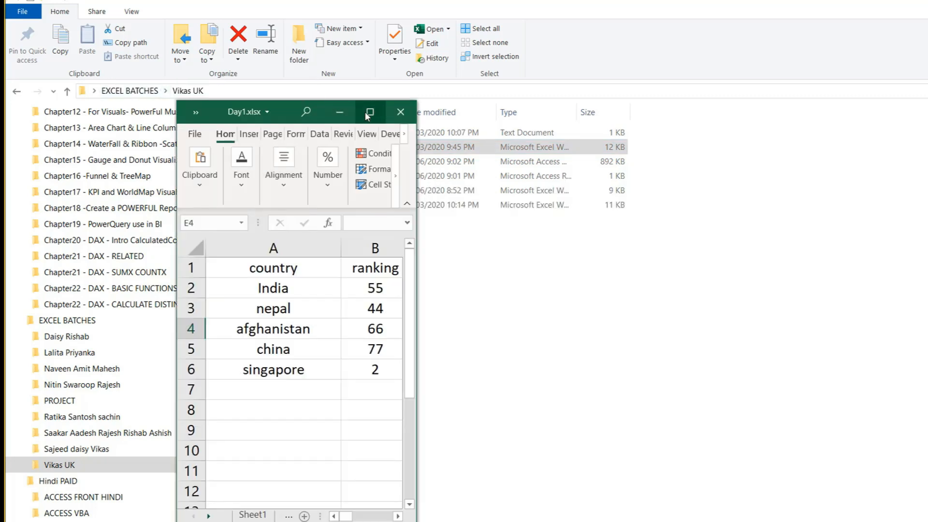
Maximize the Excel window and add a new blank Sheet3.
{"action": "left_click", "coordinate": [369, 112]}
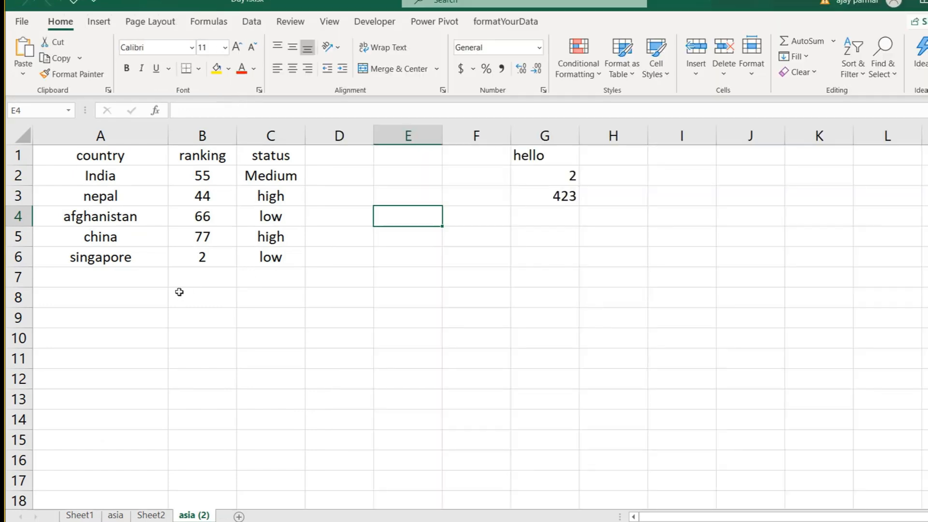
{"action": "left_click", "coordinate": [178, 292]}
{"action": "left_click", "coordinate": [115, 293]}
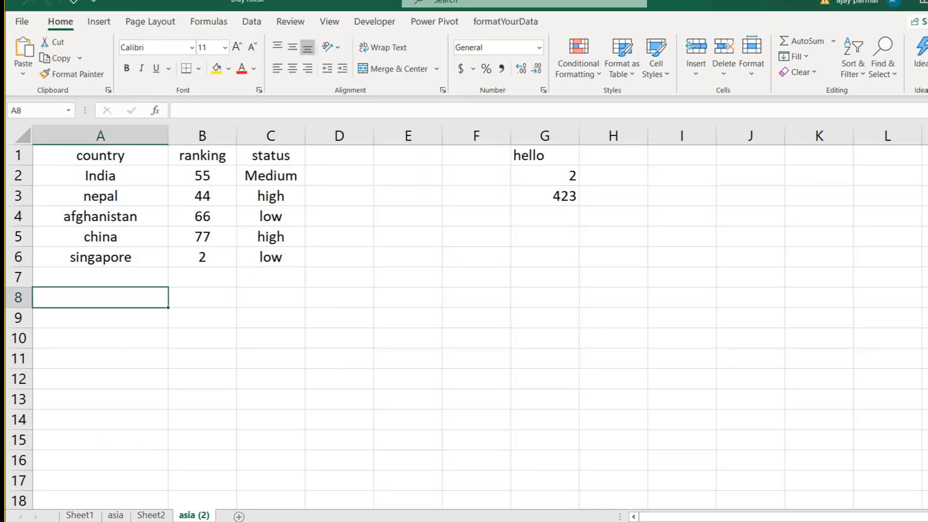
{"action": "left_click", "coordinate": [238, 516]}
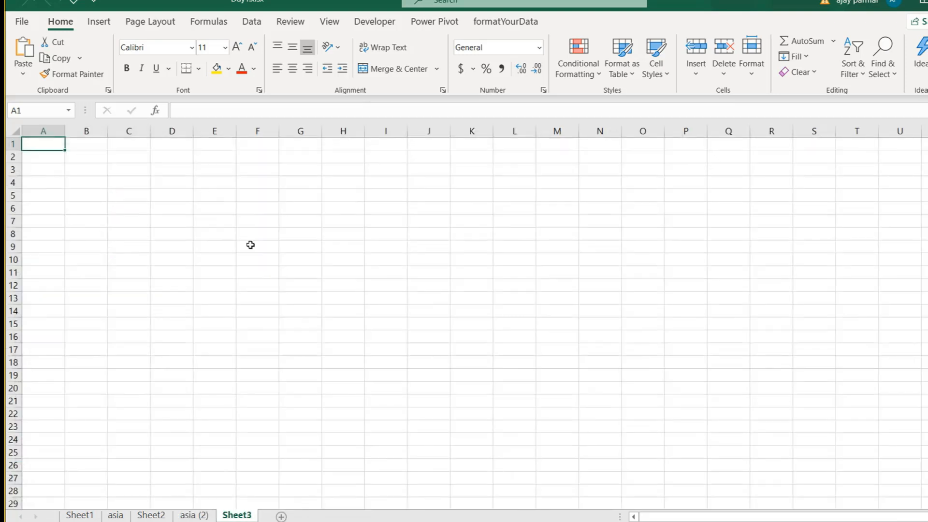
{"action": "left_click", "coordinate": [263, 187]}
{"action": "scroll", "coordinate": [212, 178], "scroll_direction": "up", "scroll_amount": 1}
{"action": "left_click", "coordinate": [212, 178]}
{"action": "scroll", "coordinate": [212, 177], "scroll_direction": "up", "scroll_amount": 1}
{"action": "left_click", "coordinate": [168, 185]}
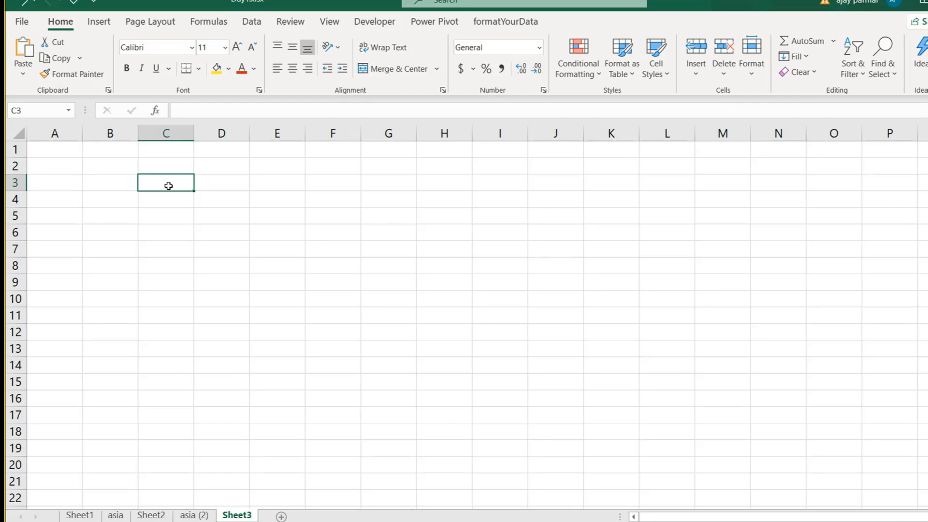
{"action": "left_click", "coordinate": [241, 170]}
Enter DOJ in E1 and the note 'DATE ENTERED SHOULD BE > JAN IST 2020' in G1.
{"action": "left_click", "coordinate": [276, 151]}
{"action": "type", "text": "DATE"}
{"action": "key", "text": "Right"}
{"action": "key", "text": "Right"}
{"action": "key", "text": "Left"}
{"action": "key", "text": "Left"}
{"action": "type", "text": "DOJ"}
{"action": "key", "text": "Right"}
{"action": "key", "text": "Right"}
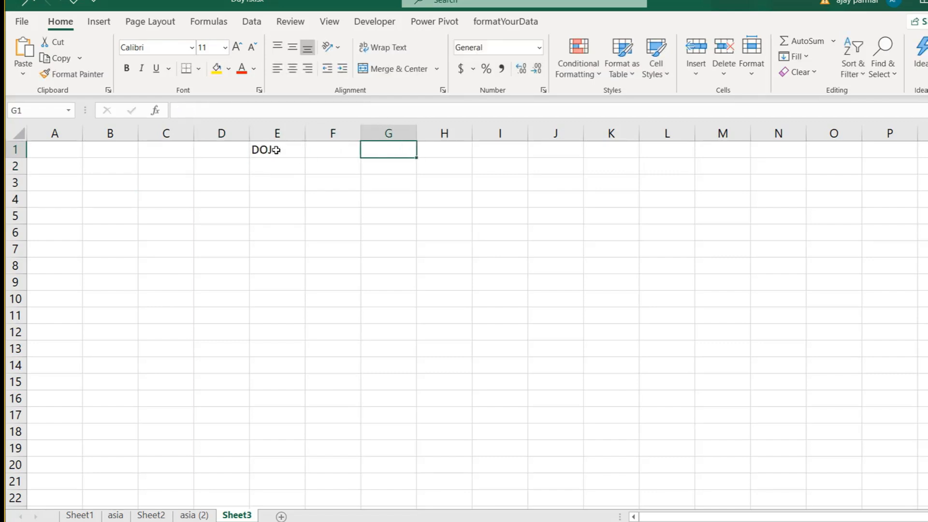
{"action": "type", "text": "DATE ENTERE"}
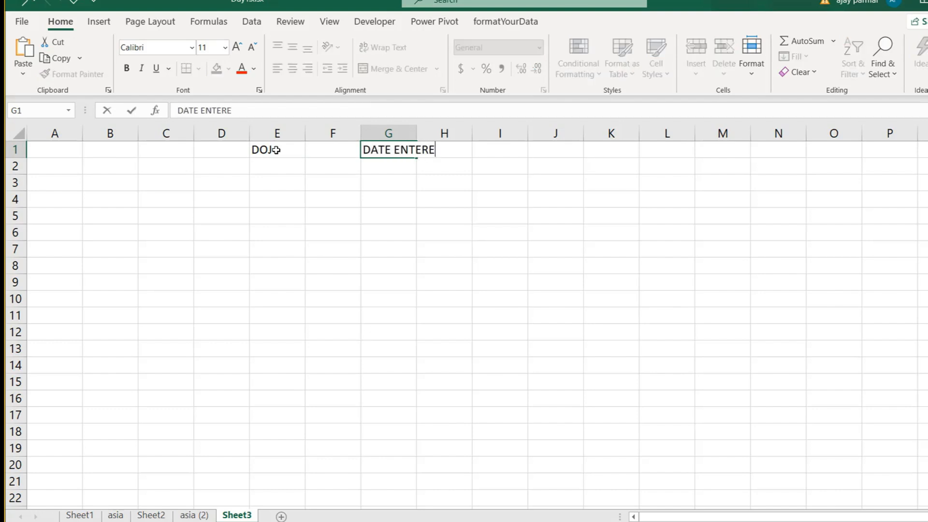
{"action": "type", "text": "D SHOULD BE > JAN IST "}
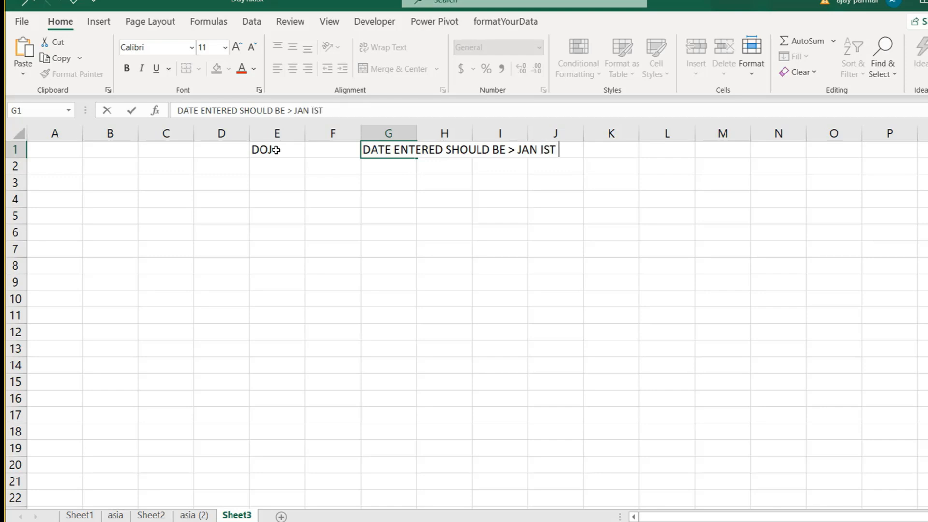
{"action": "type", "text": "2020"}
{"action": "key", "text": "Return"}
{"action": "key", "text": "Up"}
{"action": "left_click", "coordinate": [293, 178]}
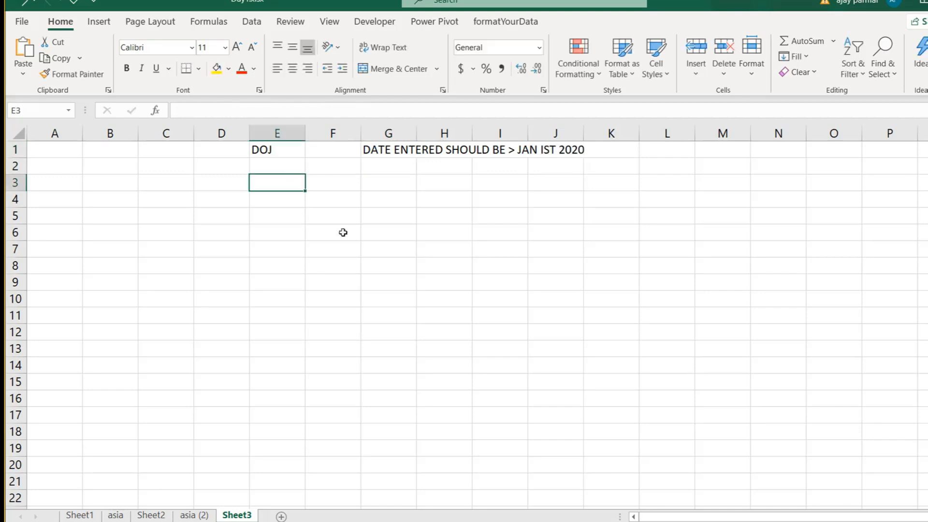
{"action": "key", "text": "alt+Tab"}
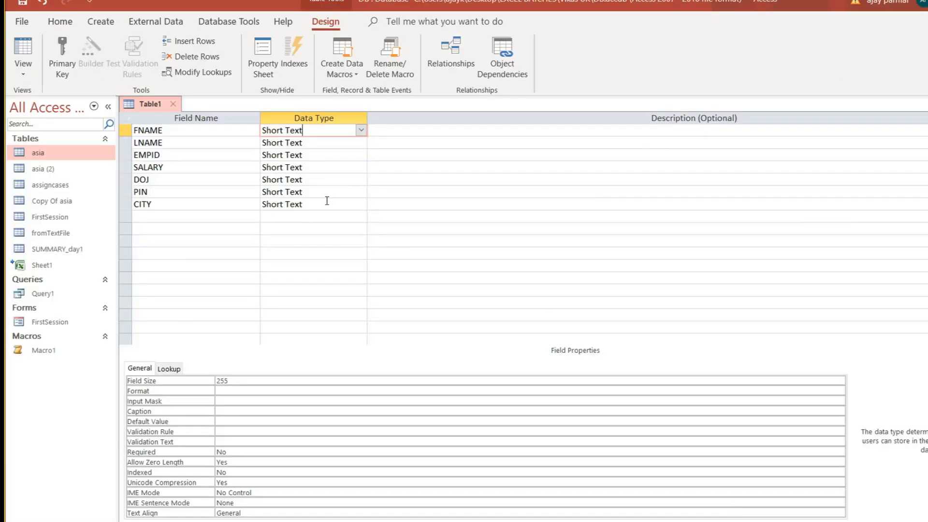
Change the DOJ field's data type to Date/Time.
{"action": "left_click", "coordinate": [202, 204]}
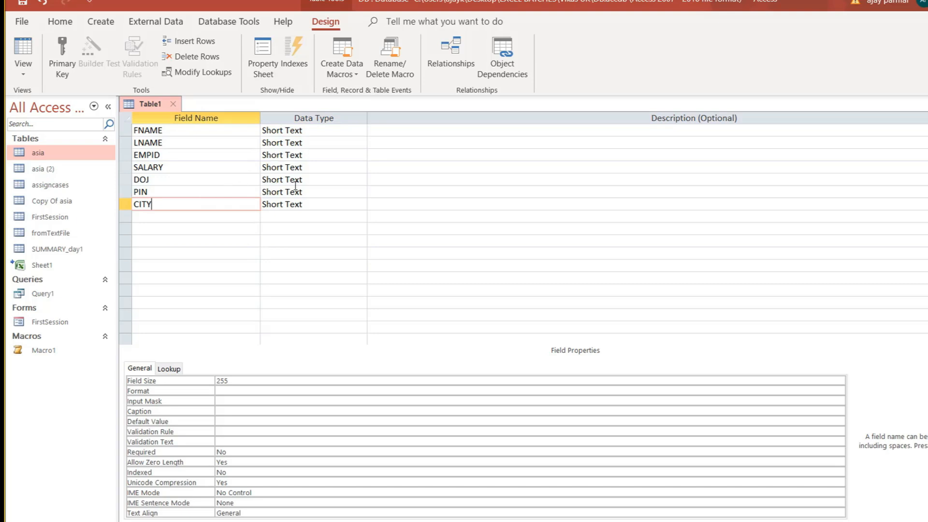
{"action": "left_click", "coordinate": [324, 181]}
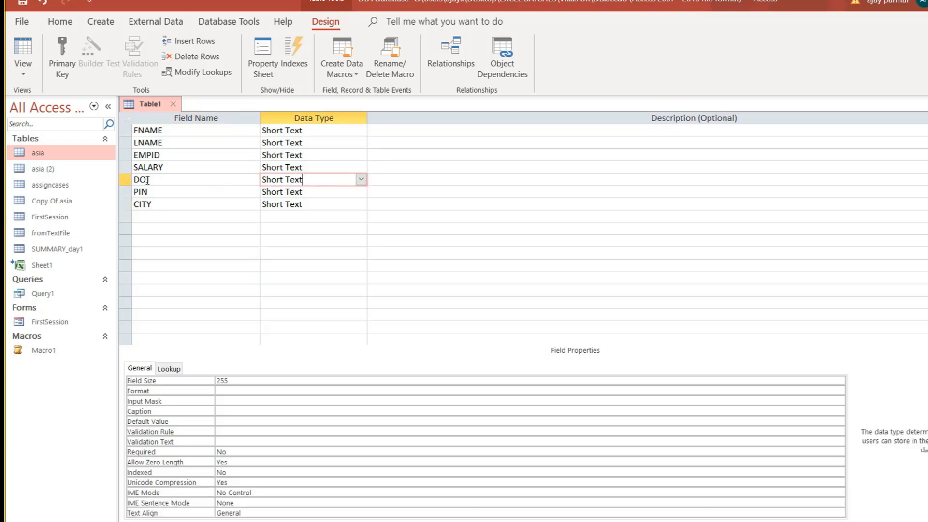
{"action": "left_click", "coordinate": [362, 180]}
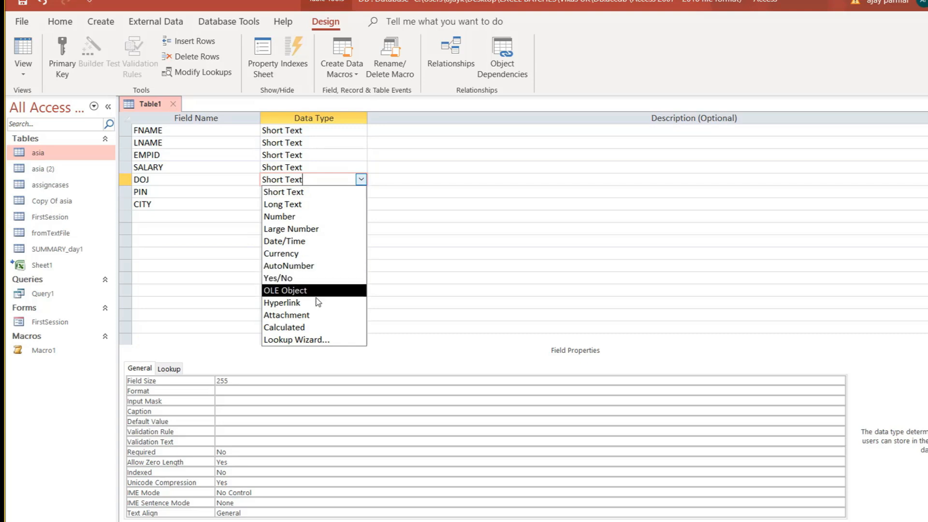
{"action": "left_click", "coordinate": [301, 241]}
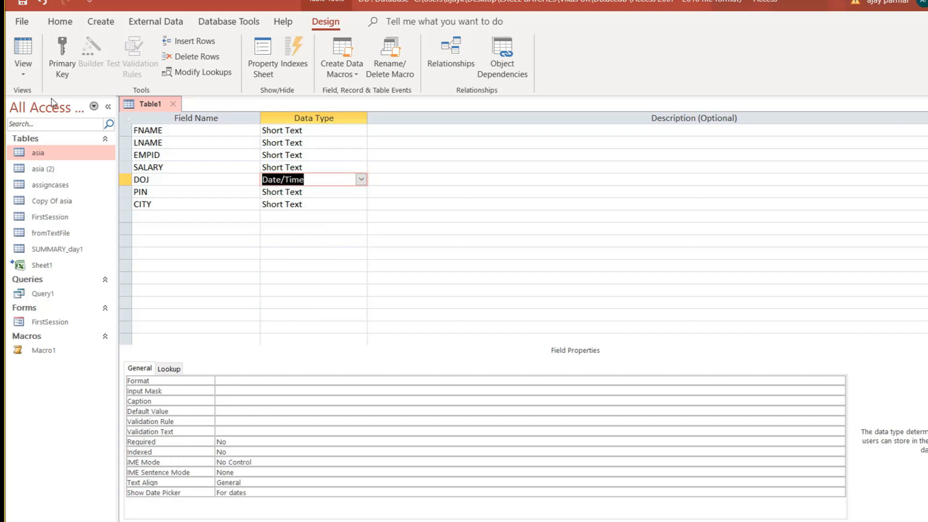
Save the table as DesignTable without a primary key and open its datasheet.
{"action": "left_click", "coordinate": [34, 52]}
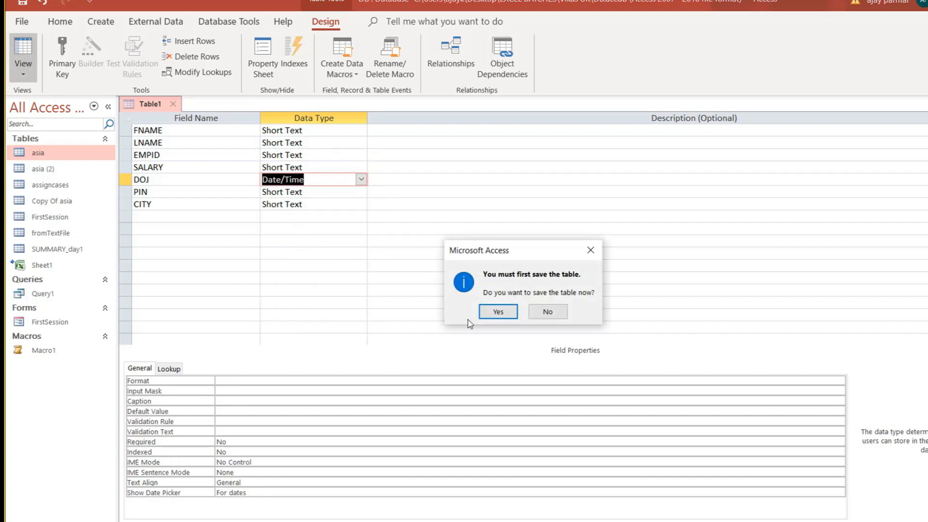
{"action": "left_click", "coordinate": [497, 311]}
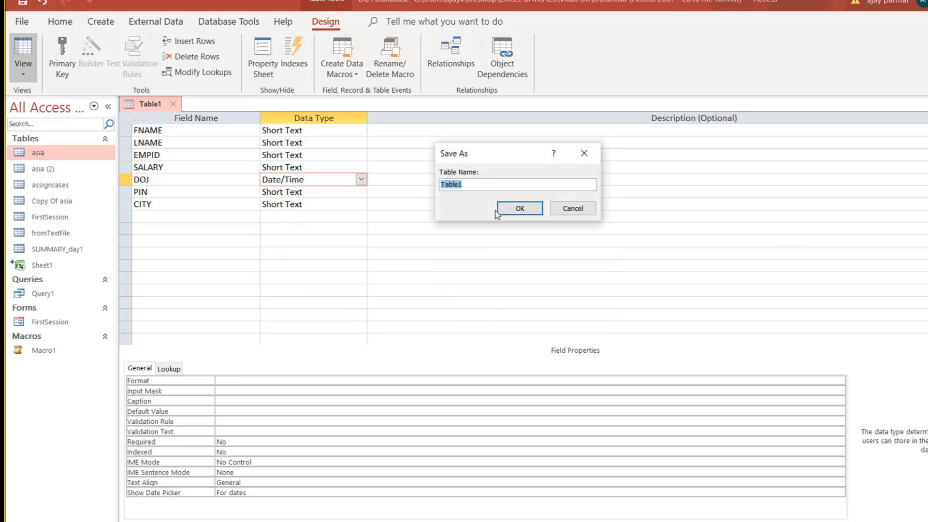
{"action": "type", "text": "DesignTab"}
{"action": "left_click", "coordinate": [524, 209]}
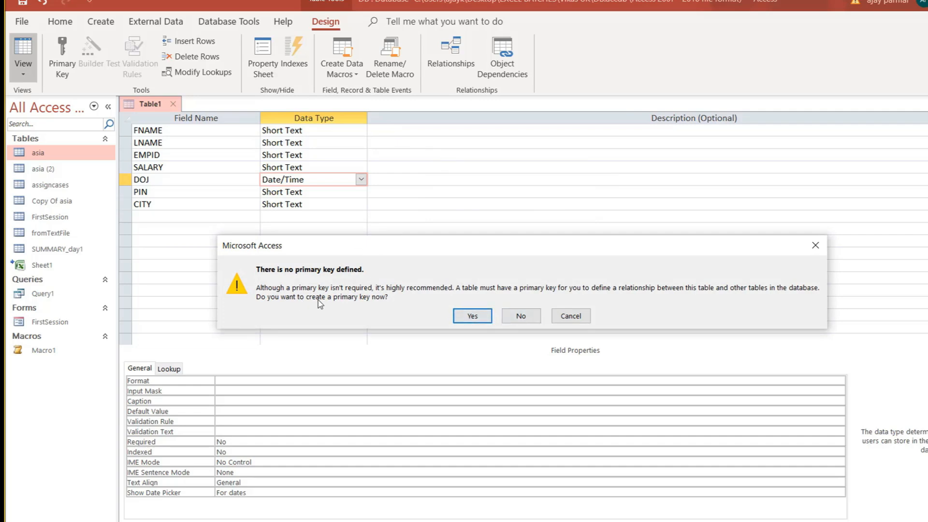
{"action": "left_click", "coordinate": [528, 316]}
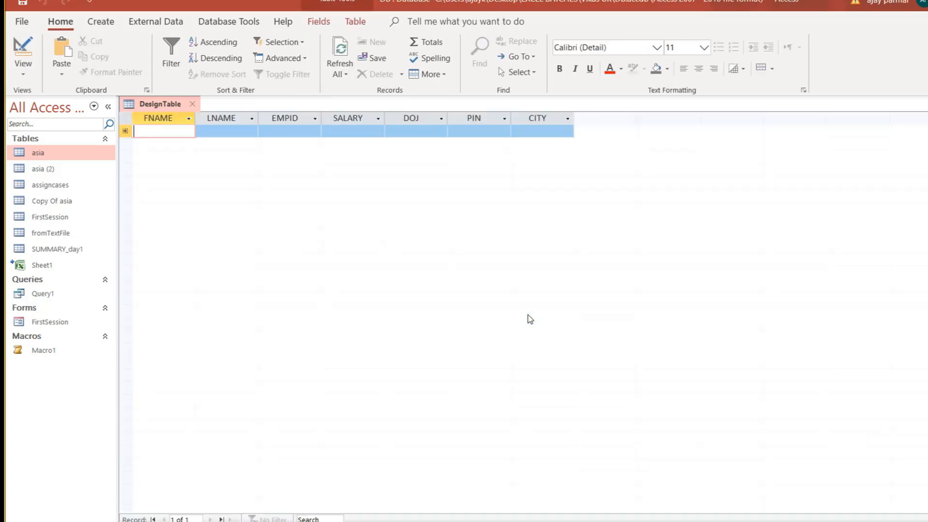
Open and close the DOJ calendar picker in the new record, returning to the DOJ cell.
{"action": "left_click", "coordinate": [426, 129]}
{"action": "left_click", "coordinate": [454, 131]}
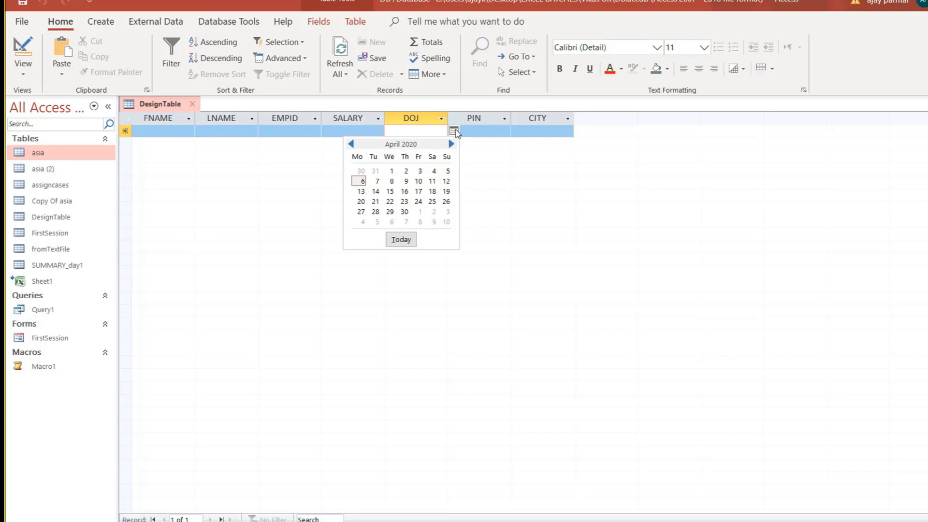
{"action": "left_click", "coordinate": [454, 132]}
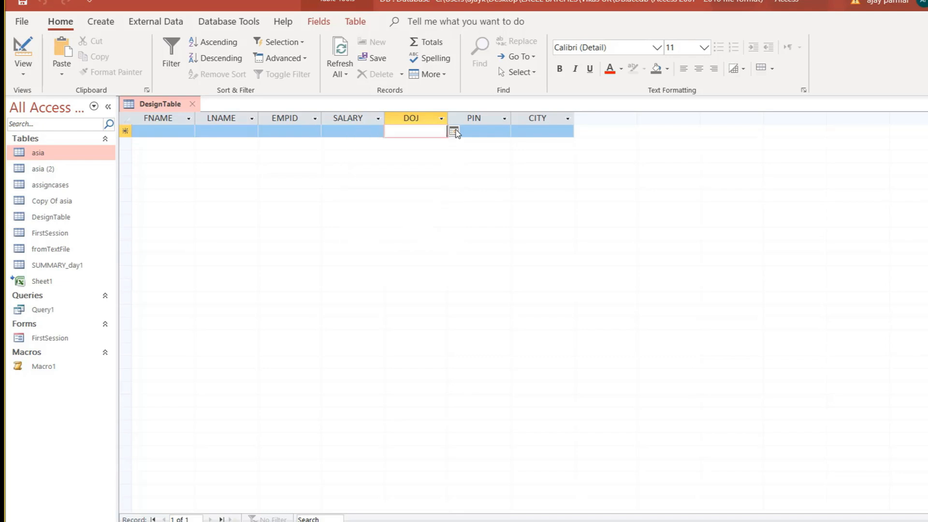
{"action": "left_click", "coordinate": [351, 135]}
{"action": "key", "text": "Tab"}
Pick 03/31/2020 from the DOJ calendar, then delete the trial date and move down.
{"action": "key", "text": "alt+Down"}
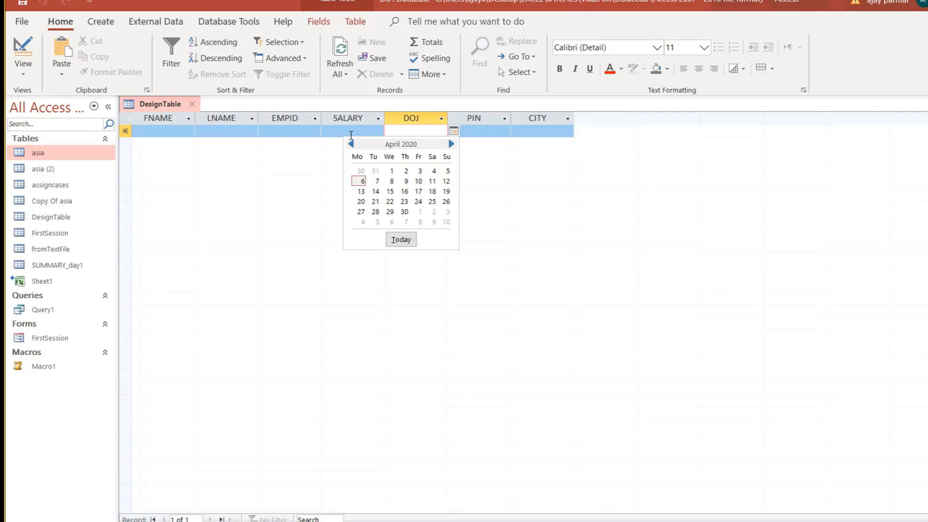
{"action": "key", "text": "Right"}
{"action": "key", "text": "Right"}
{"action": "key", "text": "Right"}
{"action": "key", "text": "Right"}
{"action": "key", "text": "Right"}
{"action": "key", "text": "Right"}
{"action": "key", "text": "Left"}
{"action": "key", "text": "Left"}
{"action": "key", "text": "Left"}
{"action": "key", "text": "Left"}
{"action": "key", "text": "Up"}
{"action": "key", "text": "Left"}
{"action": "key", "text": "Return"}
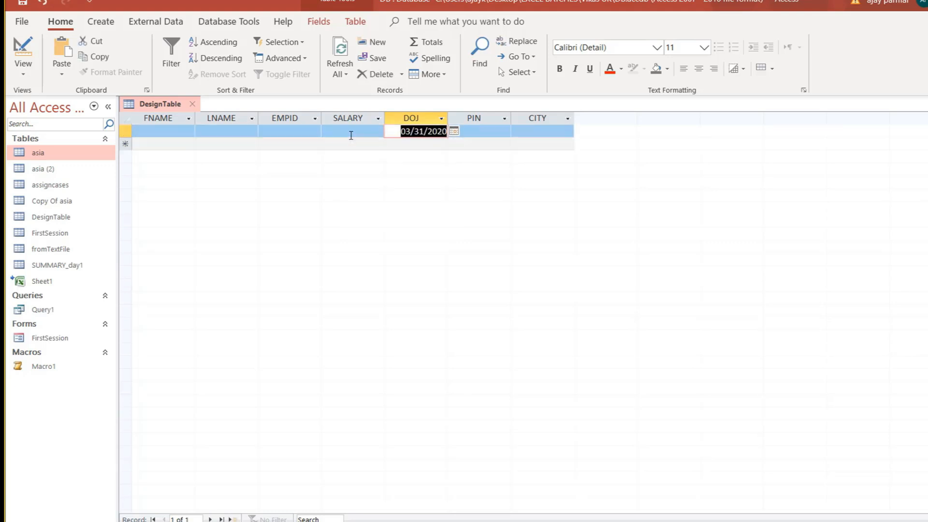
{"action": "key", "text": "Delete"}
{"action": "key", "text": "Down"}
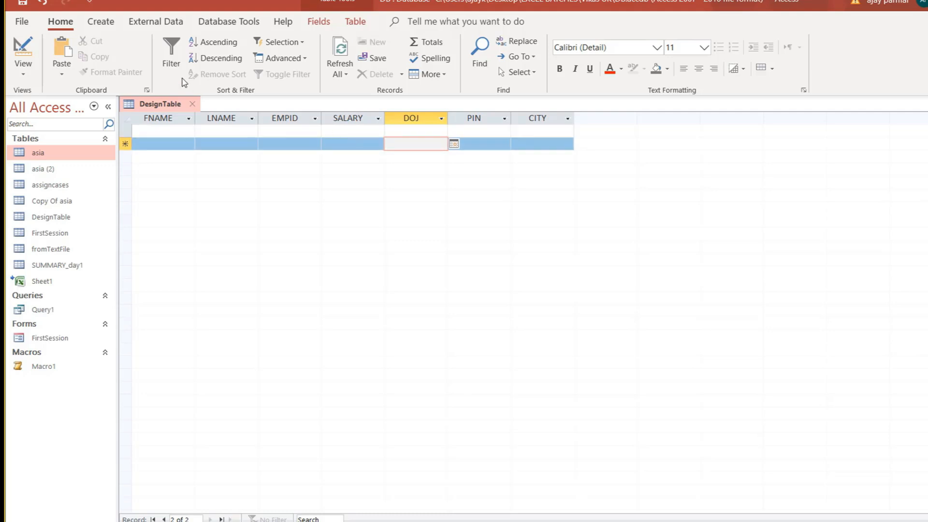
{"action": "left_click", "coordinate": [23, 74]}
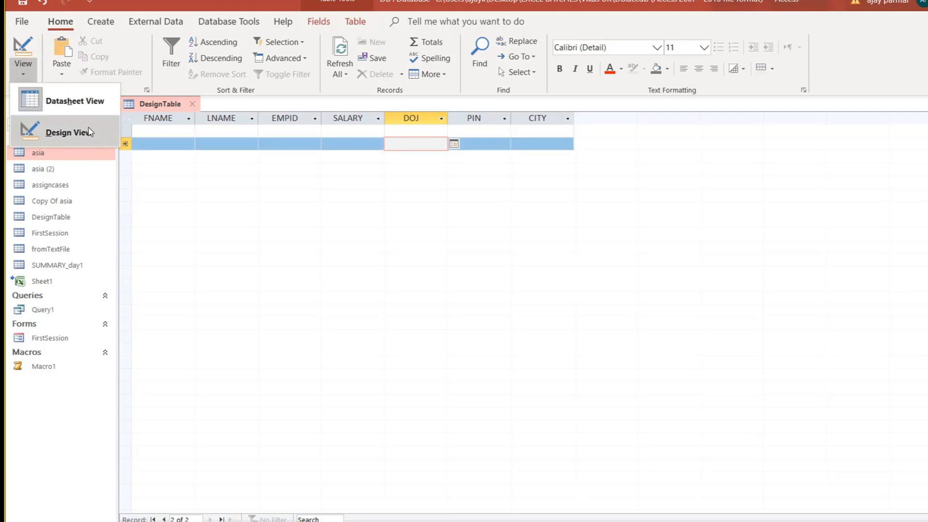
Switch DesignTable to Design view, select DOJ and browse its Lookup and General properties.
{"action": "left_click", "coordinate": [54, 133]}
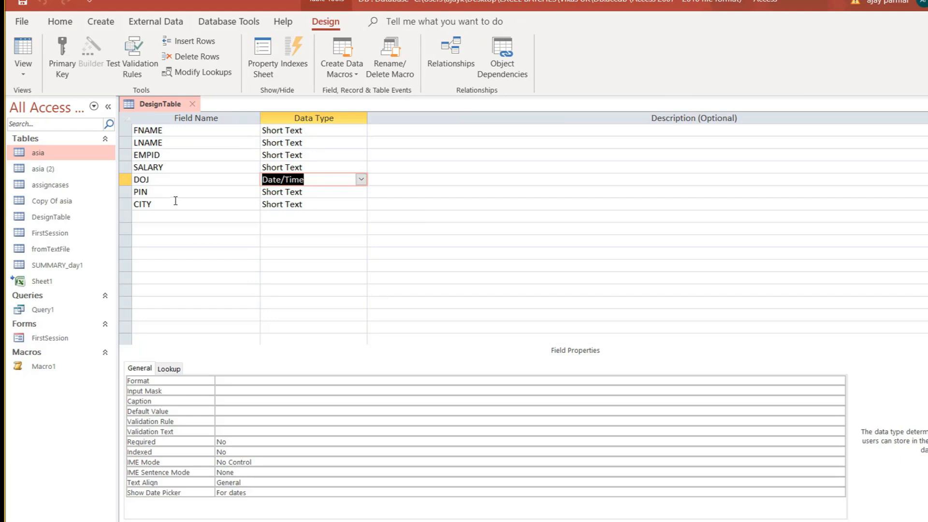
{"action": "left_click", "coordinate": [176, 180]}
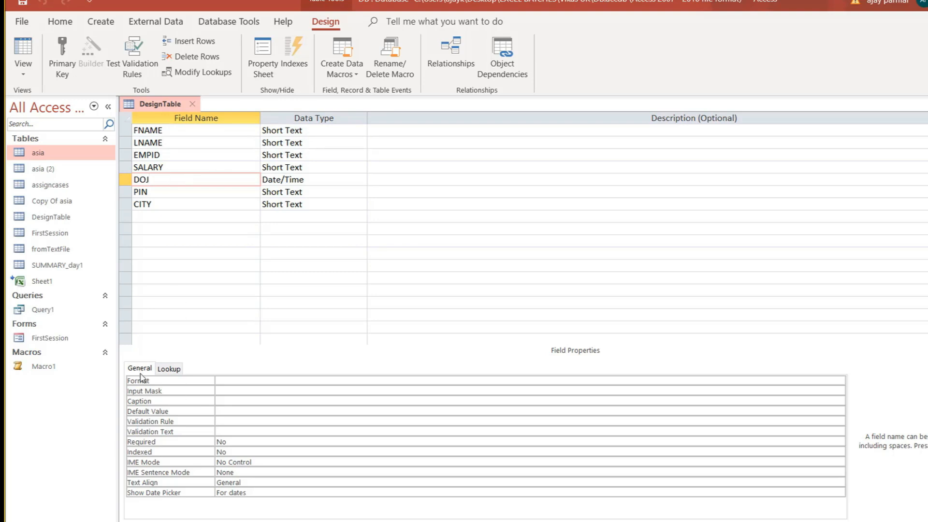
{"action": "left_click", "coordinate": [166, 372]}
{"action": "left_click", "coordinate": [139, 374]}
{"action": "left_click", "coordinate": [169, 371]}
{"action": "left_click", "coordinate": [139, 371]}
{"action": "left_click", "coordinate": [174, 371]}
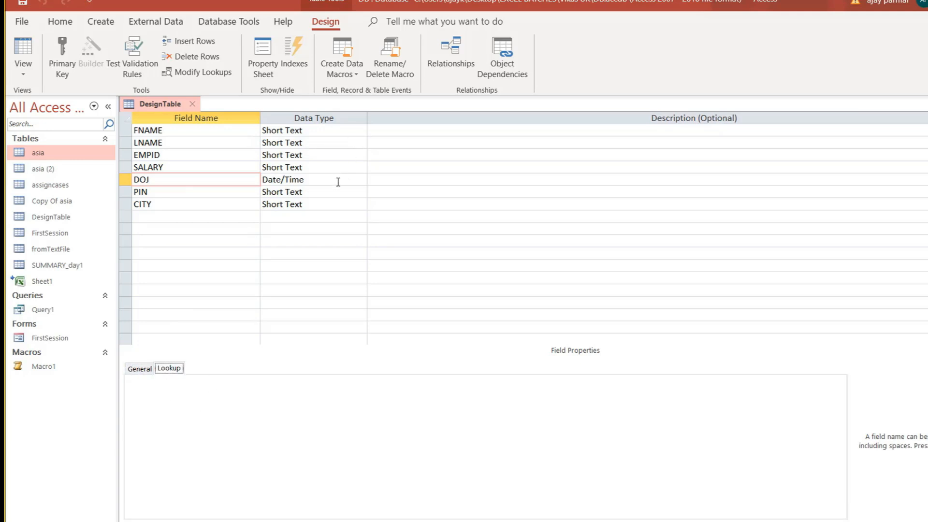
{"action": "left_click", "coordinate": [145, 369]}
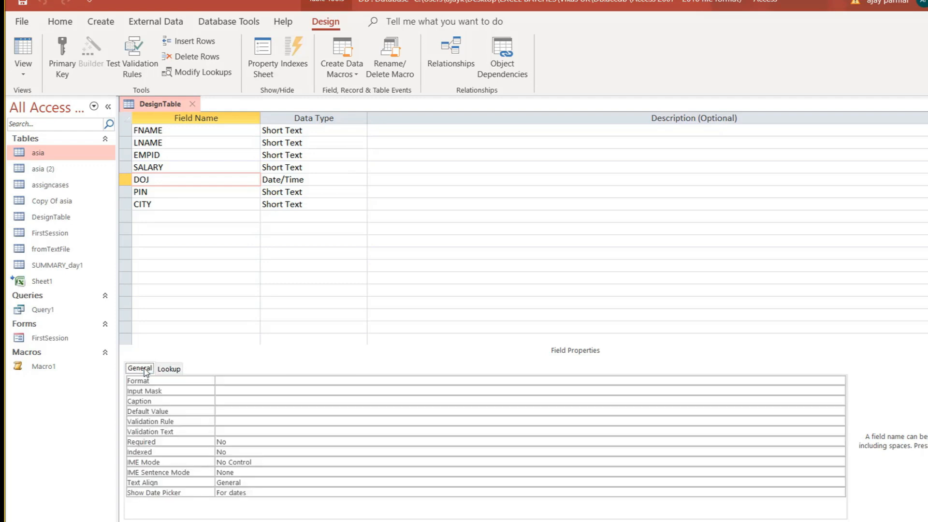
Set the DOJ field's Format property to Medium Date.
{"action": "left_click", "coordinate": [230, 382]}
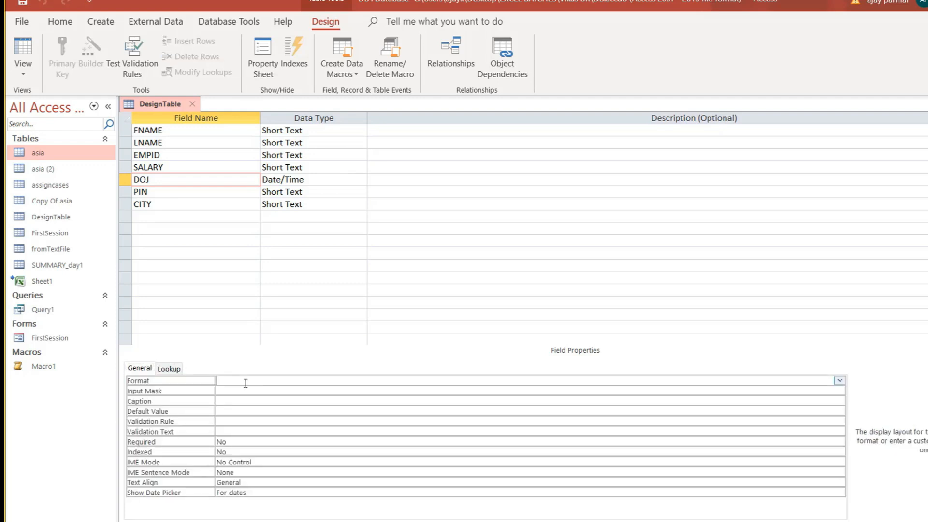
{"action": "left_click", "coordinate": [839, 381]}
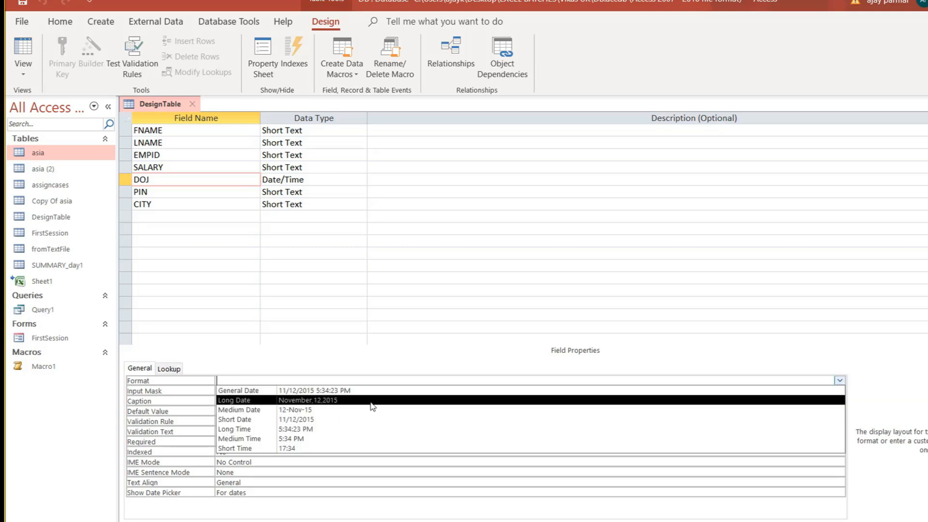
{"action": "left_click", "coordinate": [311, 410]}
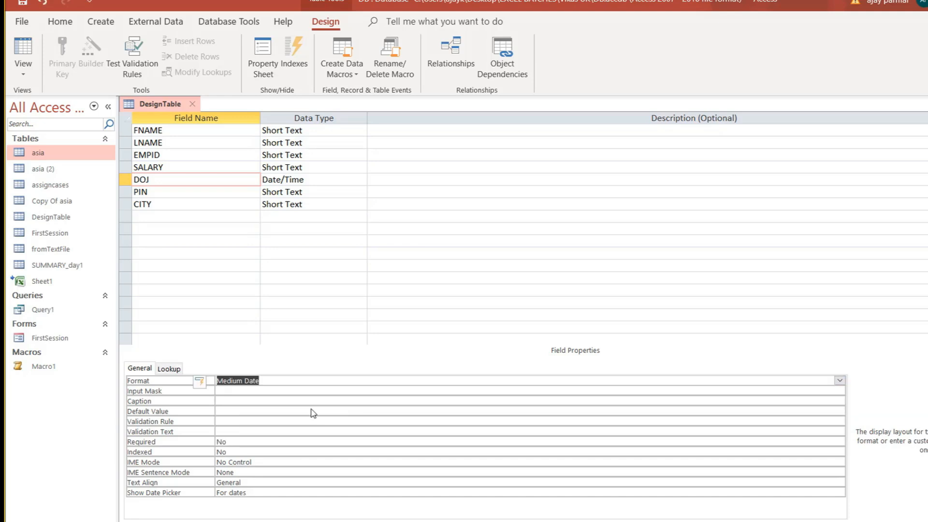
{"action": "left_click", "coordinate": [261, 393]}
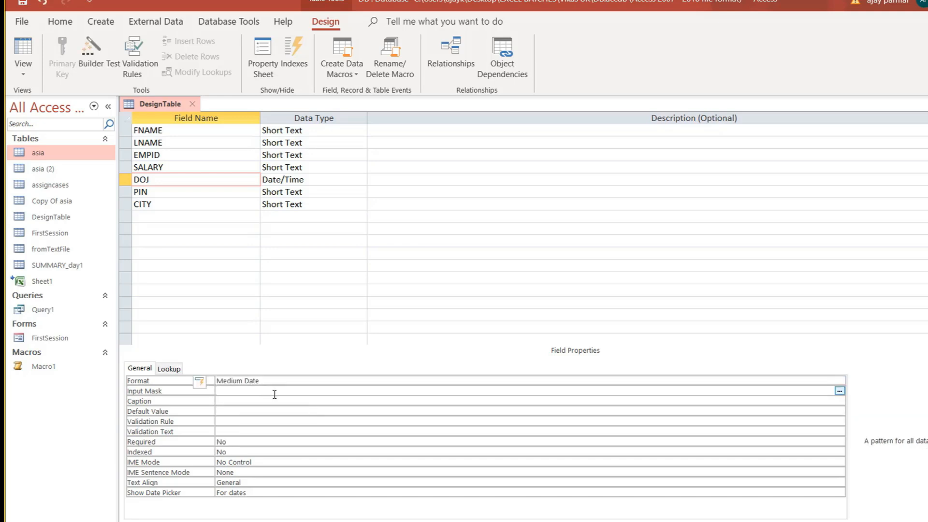
Enter the date 1/1/2020 in DOJ's Validation Rule, fixing a missing slash.
{"action": "left_click", "coordinate": [227, 400]}
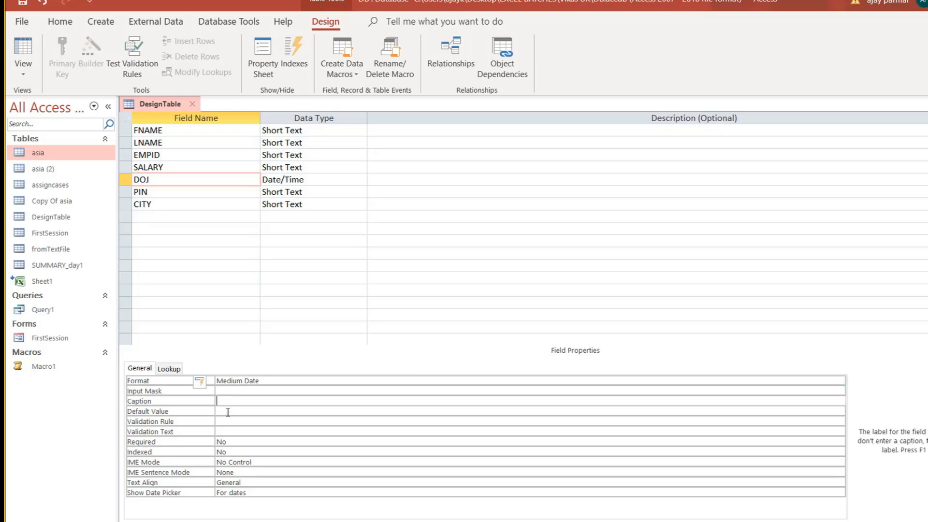
{"action": "left_click", "coordinate": [227, 411]}
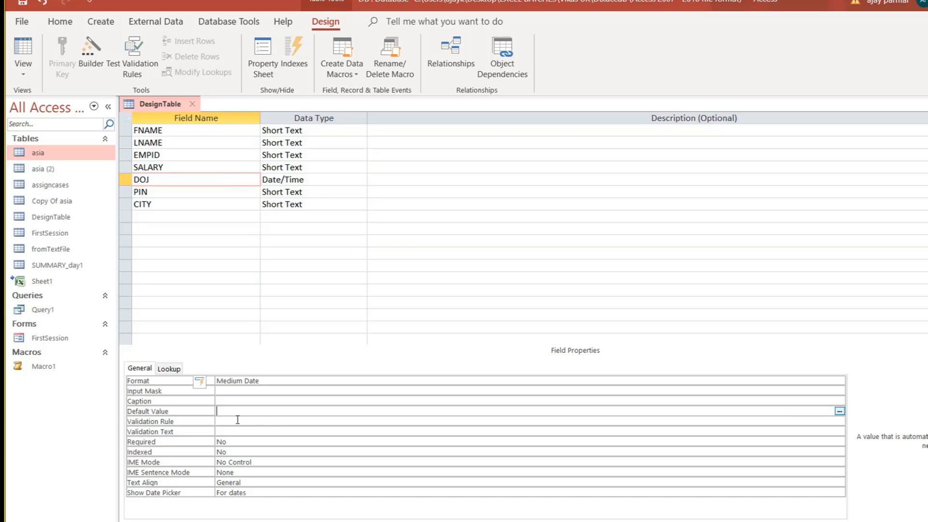
{"action": "left_click", "coordinate": [237, 420]}
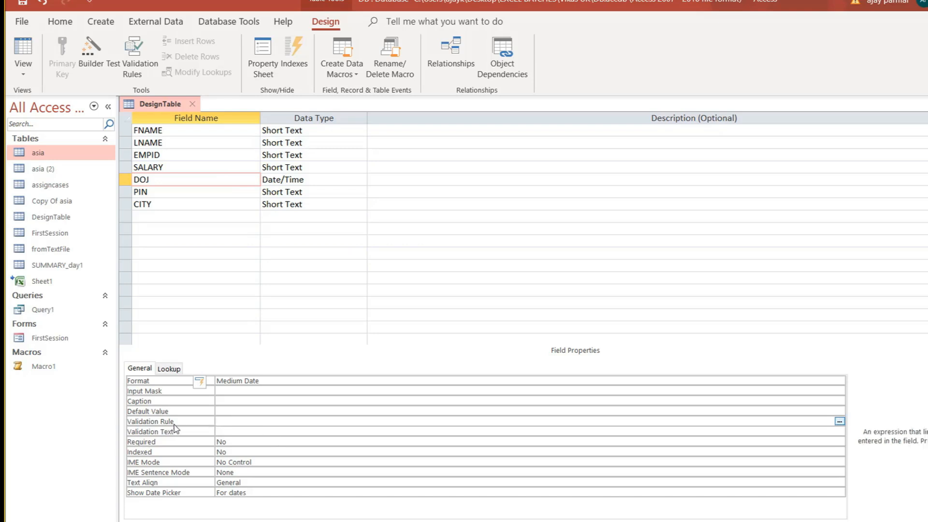
{"action": "left_click", "coordinate": [233, 431]}
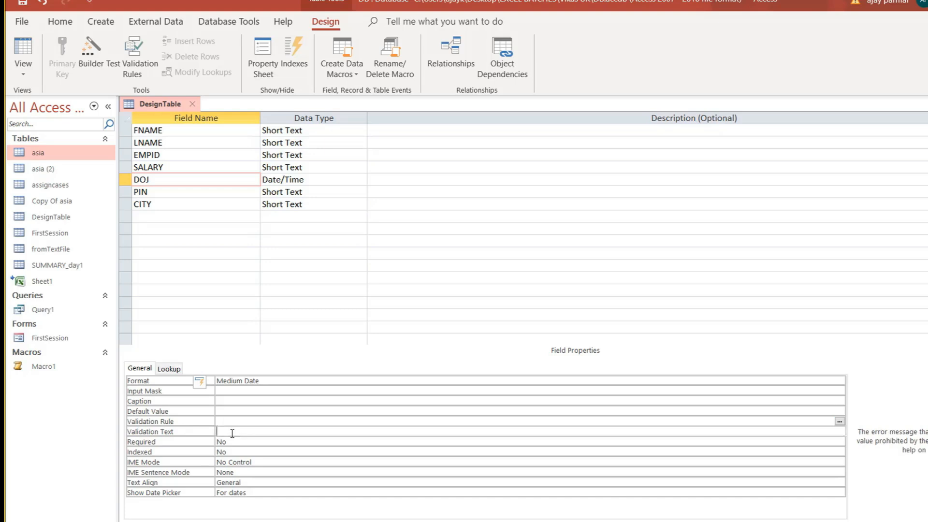
{"action": "left_click", "coordinate": [233, 421]}
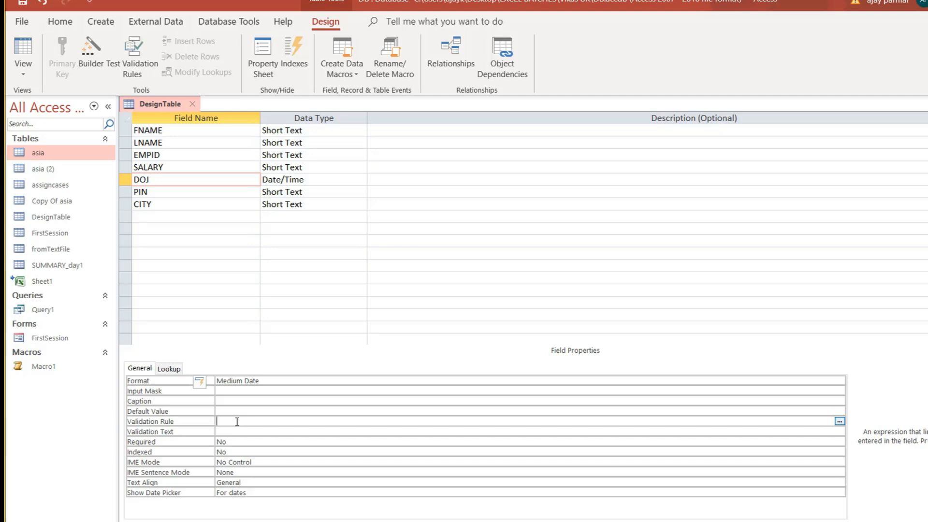
{"action": "type", "text": "1/12020"}
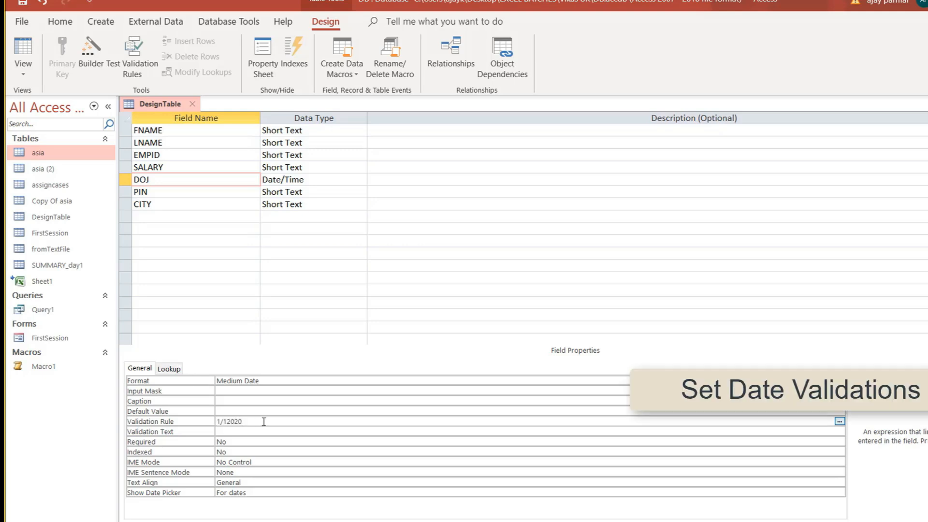
{"action": "left_click", "coordinate": [256, 441]}
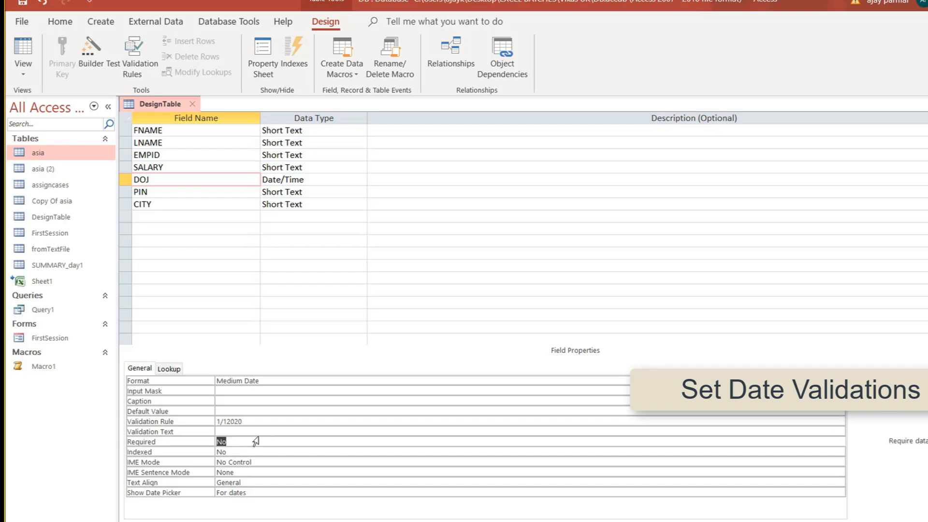
{"action": "left_click", "coordinate": [244, 434]}
{"action": "left_click", "coordinate": [227, 421]}
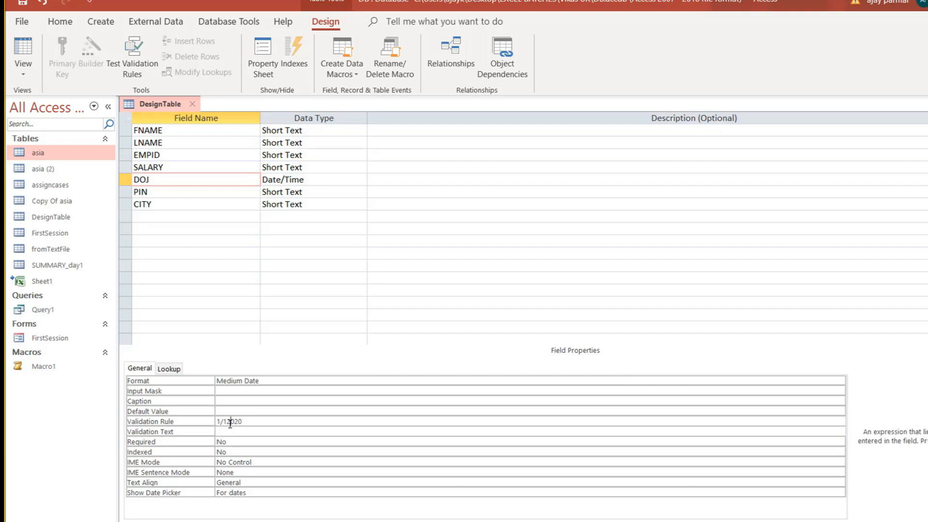
{"action": "type", "text": "/"}
{"action": "left_click", "coordinate": [258, 430]}
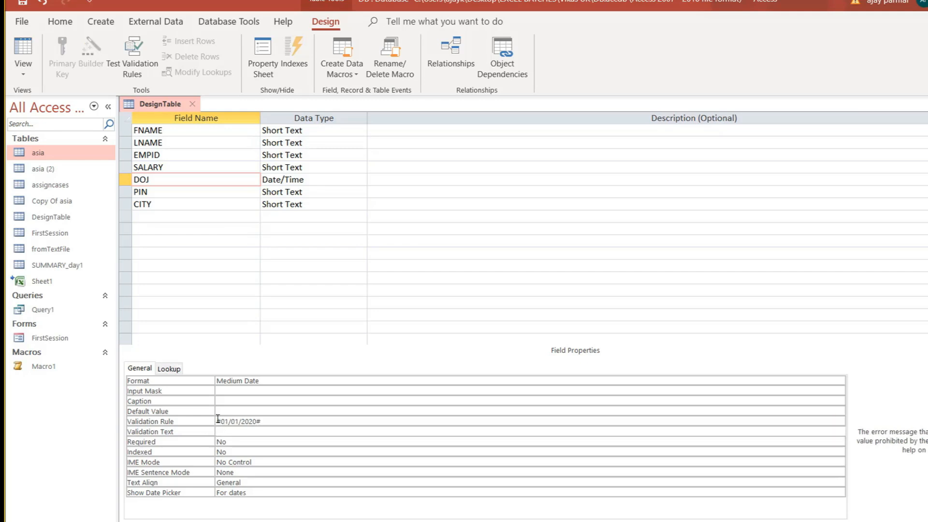
Add > to the front of DOJ's validation rule and agree to save the table.
{"action": "left_click", "coordinate": [294, 421]}
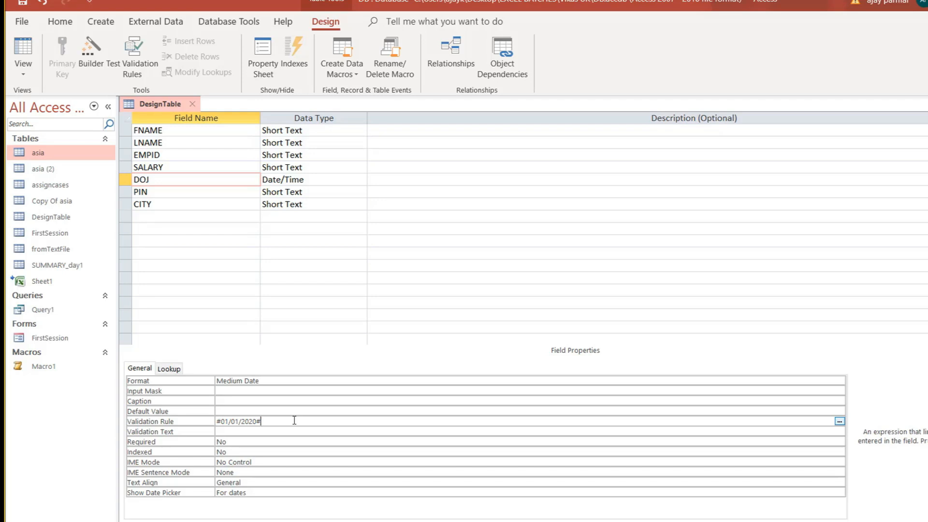
{"action": "left_click", "coordinate": [217, 421]}
{"action": "type", "text": ">"}
{"action": "left_click", "coordinate": [282, 432]}
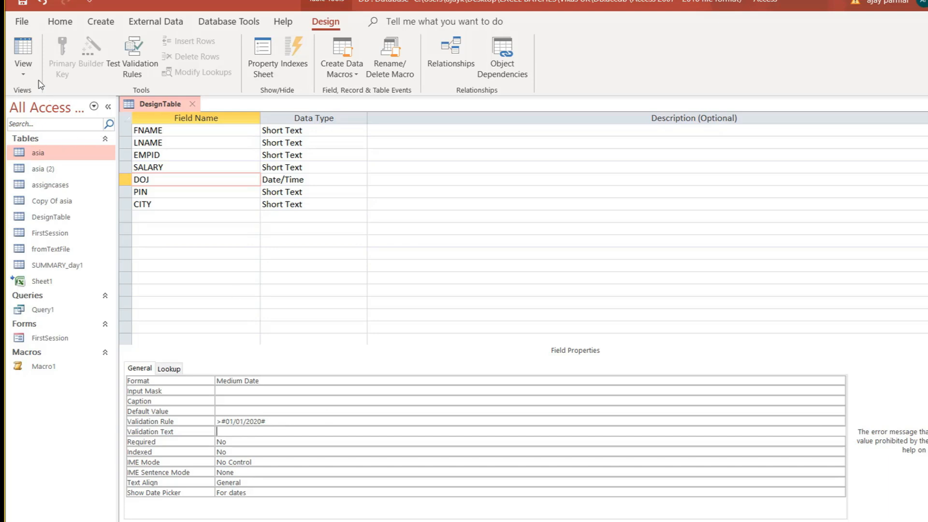
{"action": "left_click", "coordinate": [24, 48]}
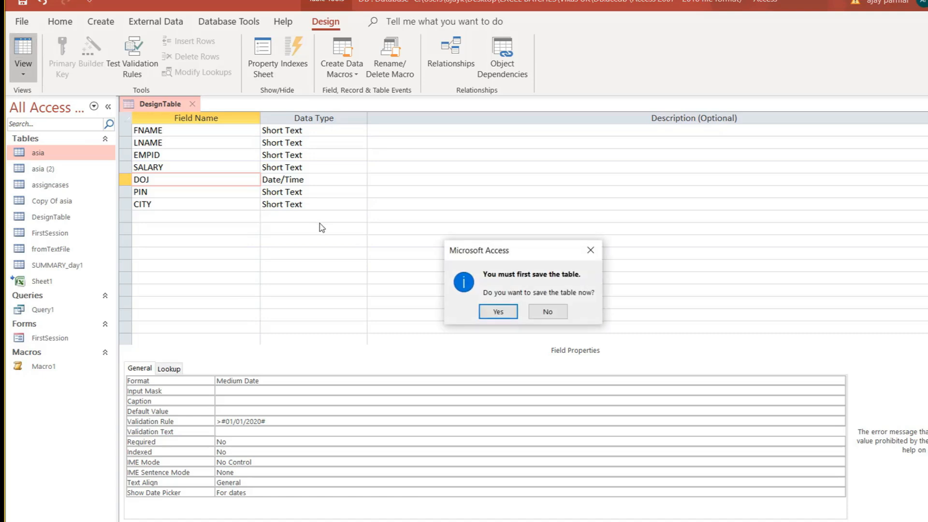
{"action": "left_click", "coordinate": [500, 311]}
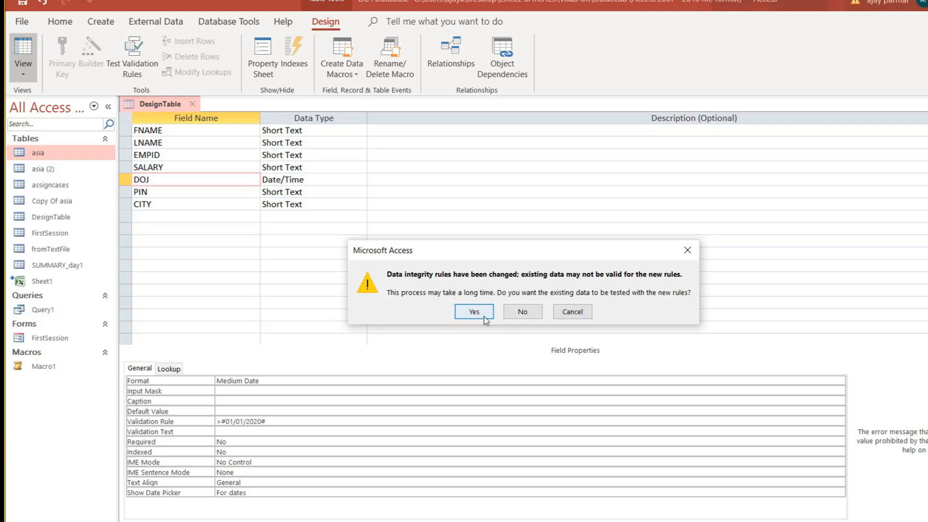
Test existing data against the new DOJ rule and keep the rule despite the warning.
{"action": "left_click", "coordinate": [480, 316]}
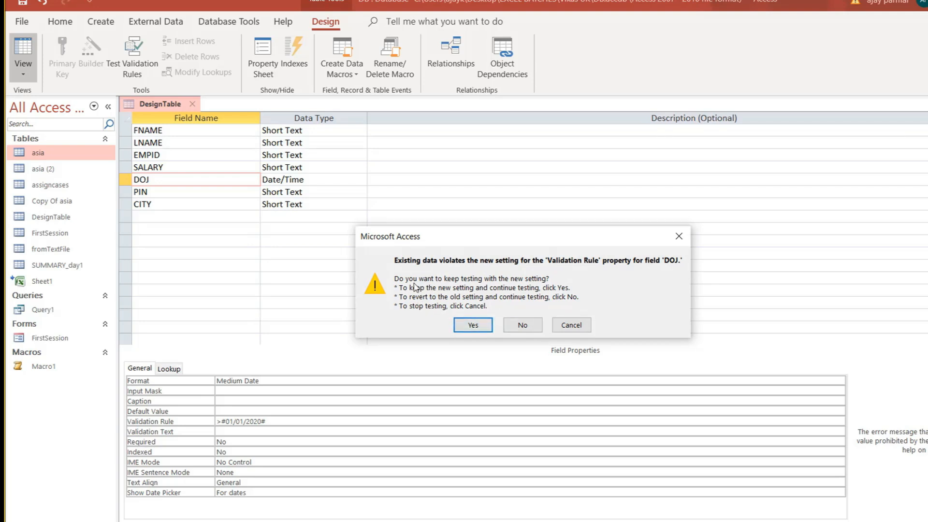
{"action": "left_click", "coordinate": [475, 326]}
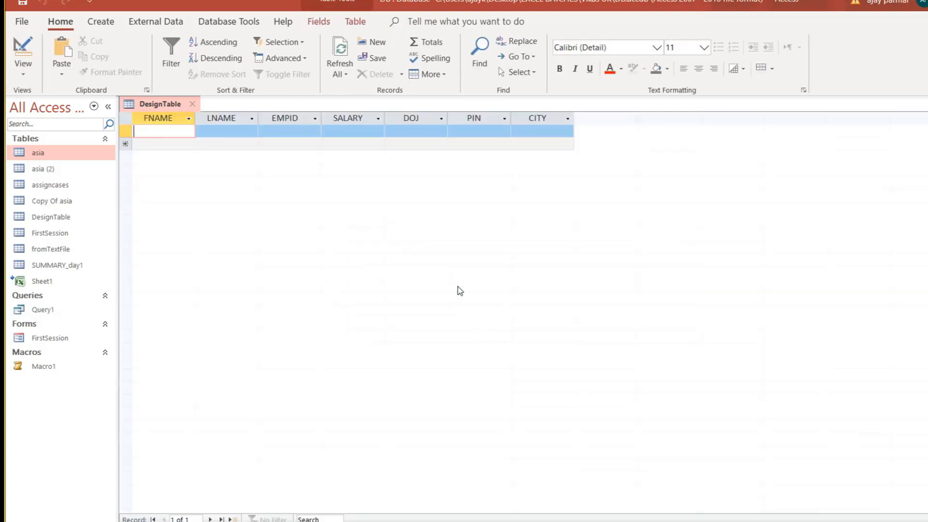
{"action": "type", "text": "ajay"}
{"action": "key", "text": "BackSpace"}
{"action": "key", "text": "BackSpace"}
{"action": "key", "text": "BackSpace"}
{"action": "key", "text": "BackSpace"}
{"action": "key", "text": "Tab"}
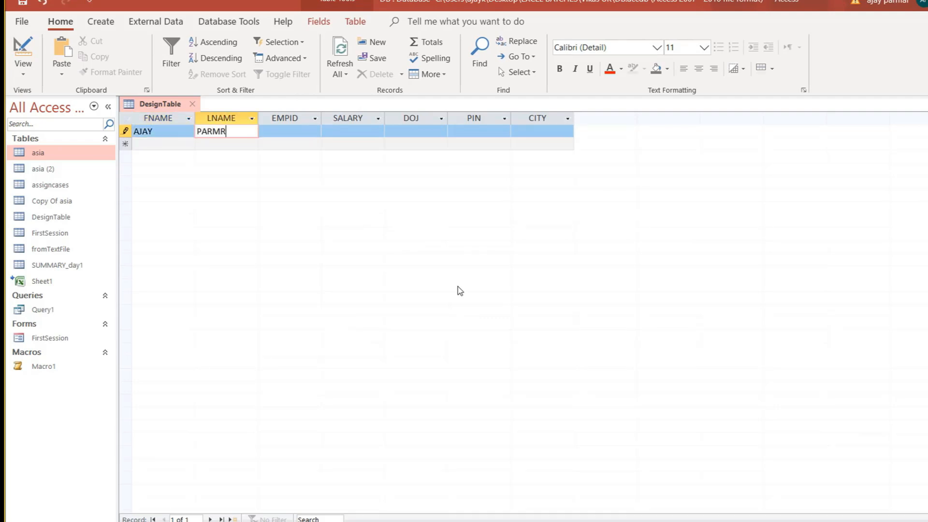
{"action": "key", "text": "Tab"}
{"action": "type", "text": "100"}
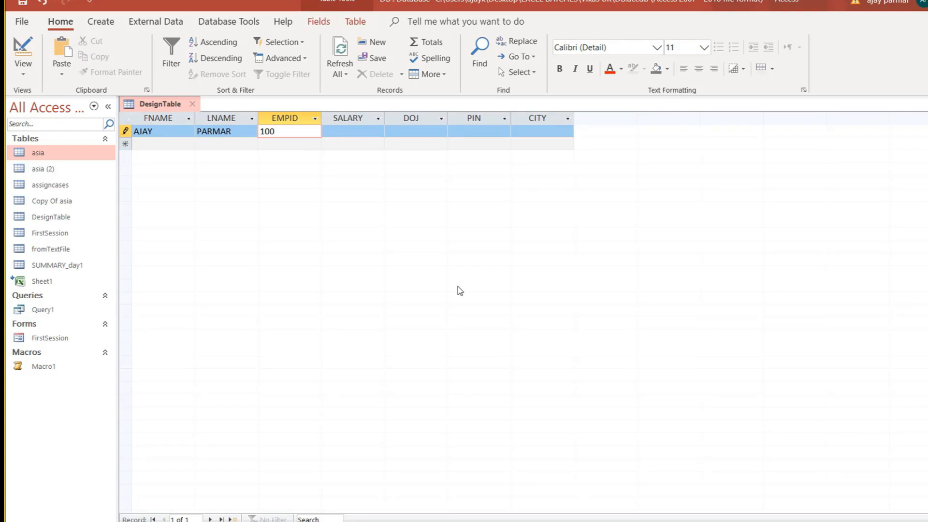
{"action": "key", "text": "Tab"}
{"action": "type", "text": "1000"}
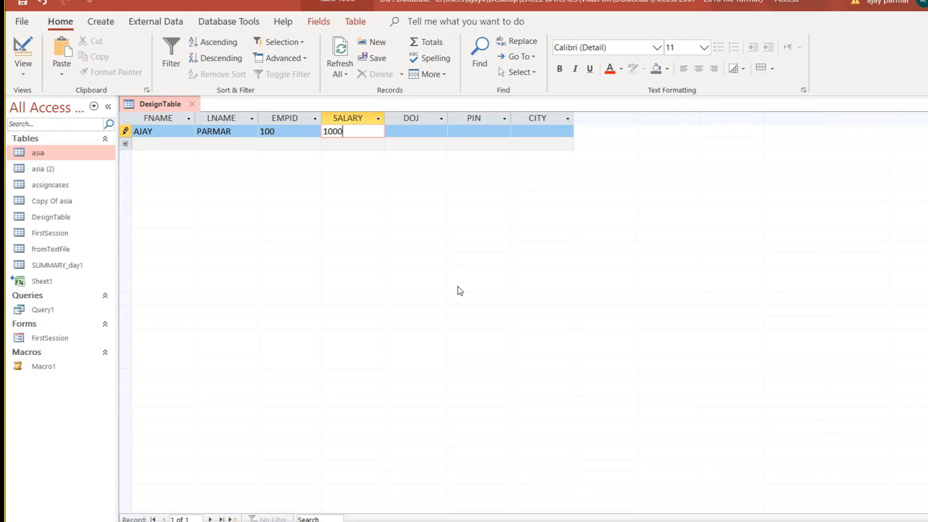
Set the record's DOJ to 13-Apr-20, PIN 120002 and city GURGAON, then save it.
{"action": "key", "text": "Tab"}
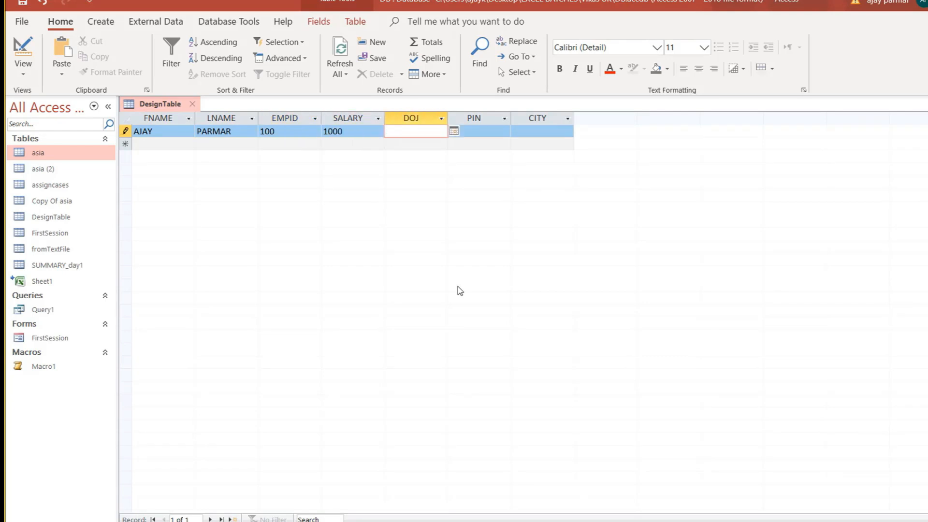
{"action": "key", "text": "alt+Down"}
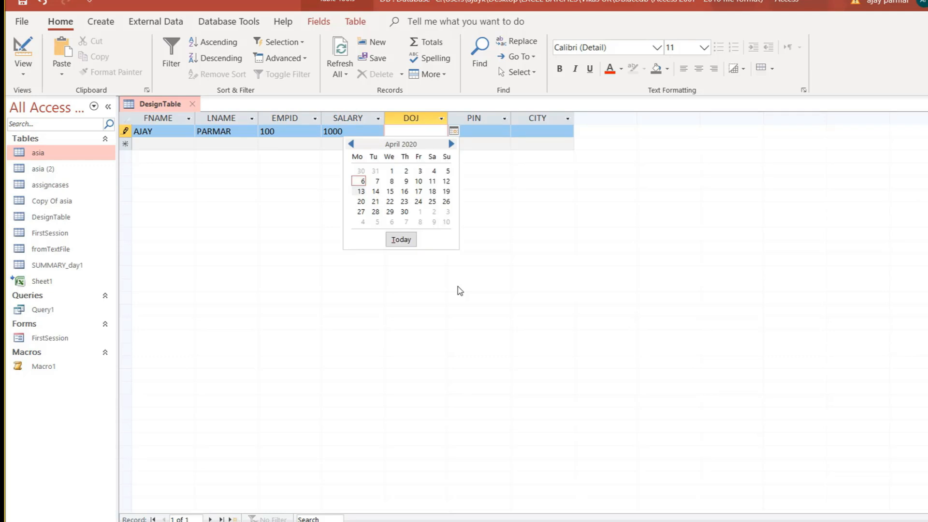
{"action": "key", "text": "Return"}
{"action": "key", "text": "Tab"}
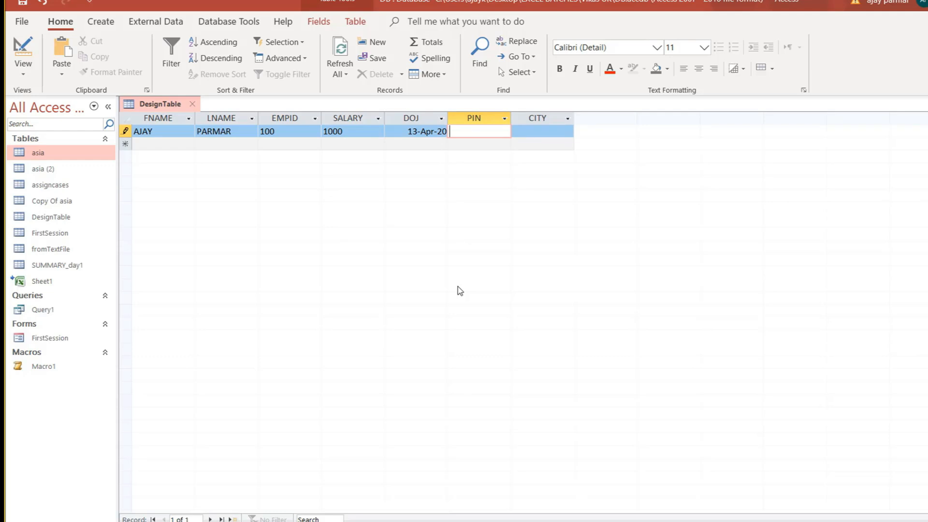
{"action": "type", "text": "120002"}
{"action": "key", "text": "Tab"}
{"action": "type", "text": "GURR"}
{"action": "key", "text": "BackSpace"}
{"action": "key", "text": "BackSpace"}
{"action": "type", "text": "RGAON"}
{"action": "key", "text": "Tab"}
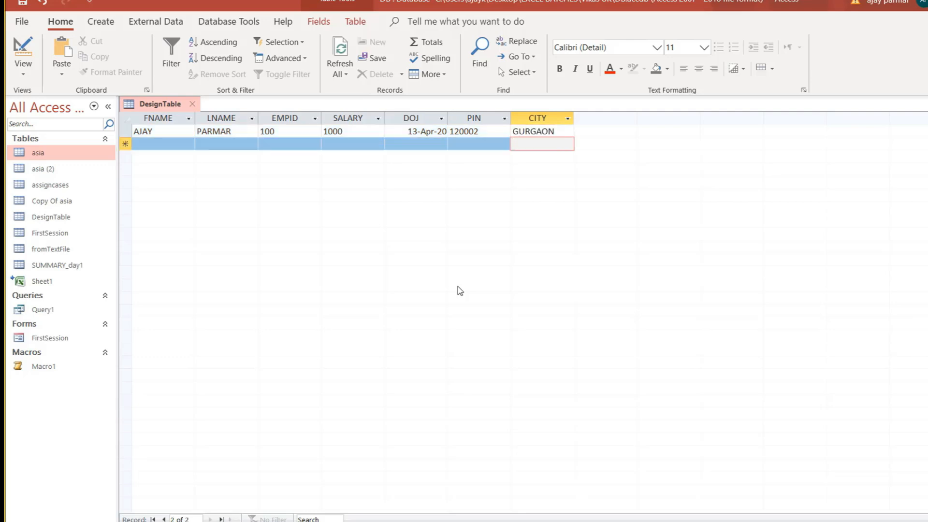
Try changing the DOJ to 3 September 2019, dismiss the rule warning and undo.
{"action": "left_click", "coordinate": [404, 132]}
{"action": "key", "text": "alt+Down"}
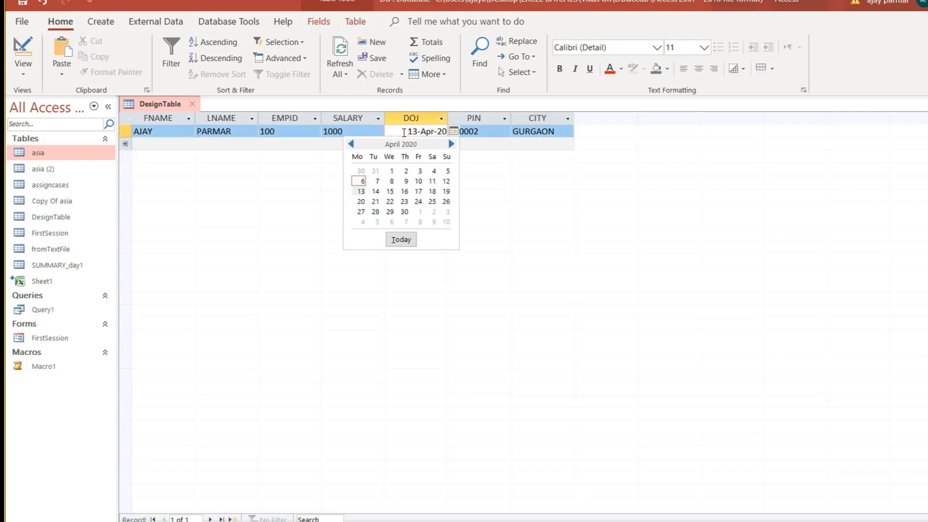
{"action": "left_click", "coordinate": [352, 145]}
{"action": "left_click", "coordinate": [352, 144]}
{"action": "left_click", "coordinate": [351, 145]}
{"action": "left_click", "coordinate": [352, 144]}
{"action": "left_click", "coordinate": [351, 145]}
{"action": "left_click", "coordinate": [352, 145]}
{"action": "left_click", "coordinate": [351, 144]}
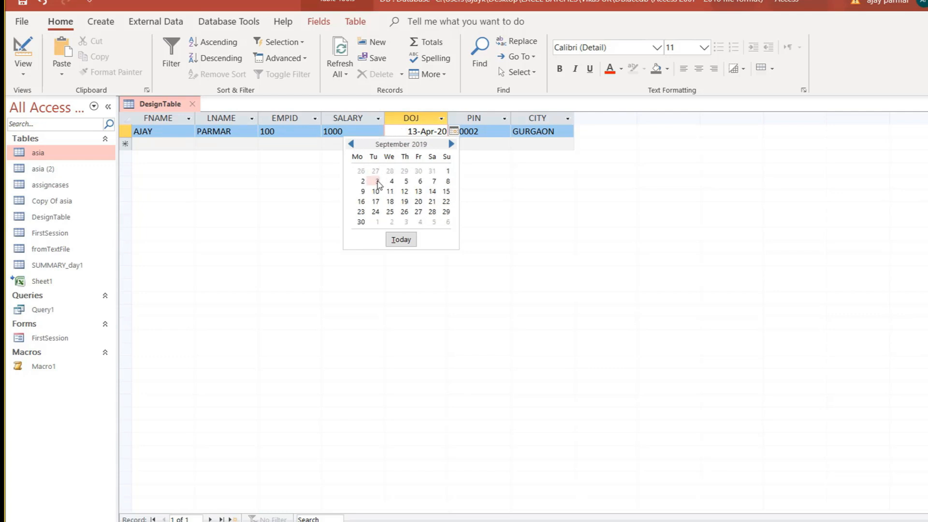
{"action": "left_click", "coordinate": [376, 181]}
{"action": "left_click", "coordinate": [411, 139]}
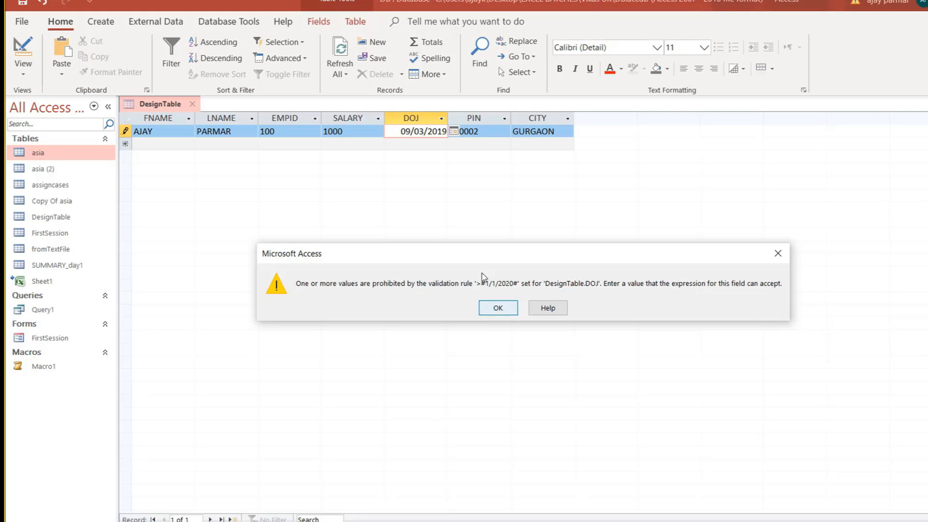
{"action": "left_click", "coordinate": [499, 308]}
{"action": "key", "text": "Escape"}
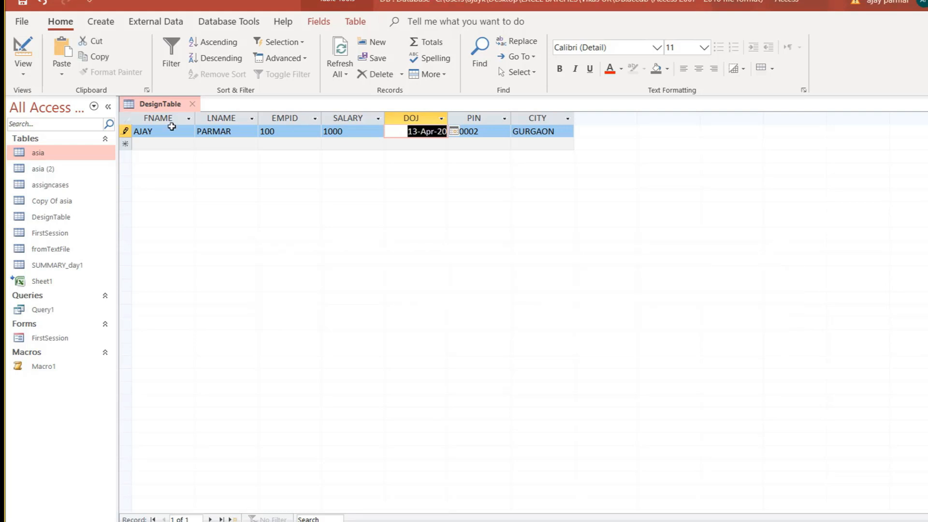
Switch DesignTable back to Design View.
{"action": "left_click", "coordinate": [176, 144]}
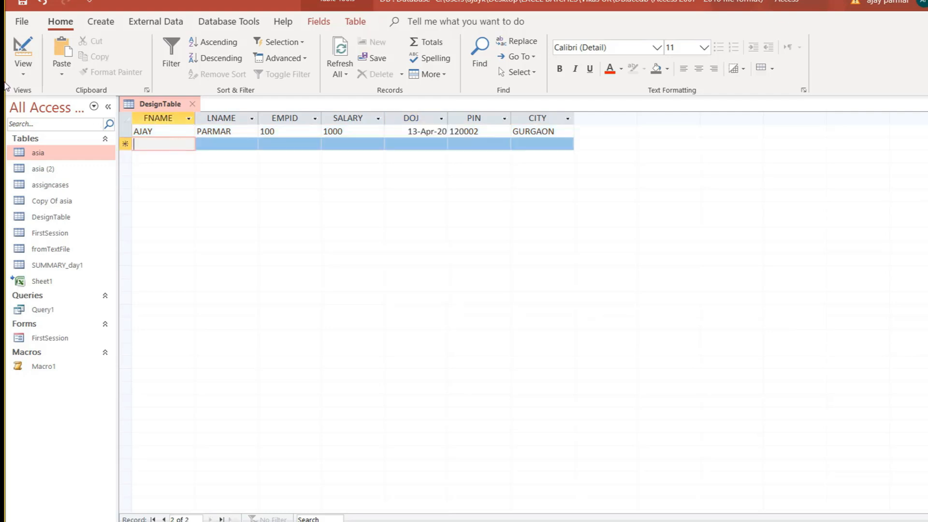
{"action": "left_click", "coordinate": [22, 73]}
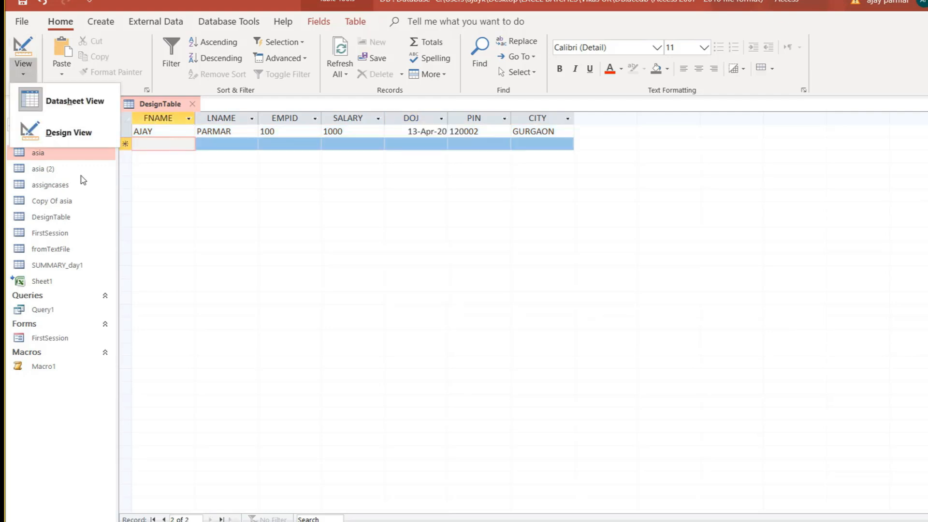
{"action": "left_click", "coordinate": [83, 134]}
Set DOJ's Validation Text to 'You cannot enter previous year date or before'.
{"action": "left_click", "coordinate": [260, 431]}
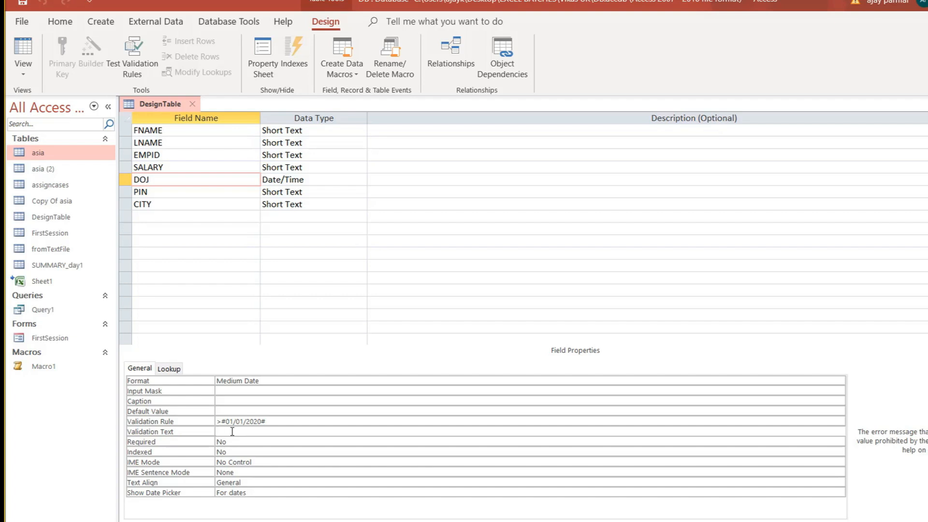
{"action": "type", "text": "You cannot enter previous year date "}
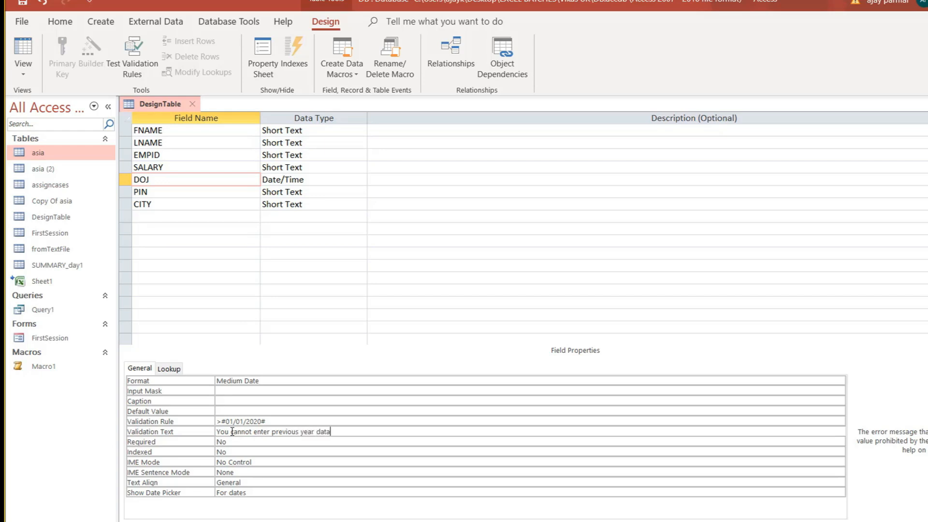
{"action": "type", "text": "or before it"}
Save the table and try entering 13 November 2019 as the record's DOJ.
{"action": "left_click", "coordinate": [22, 53]}
{"action": "left_click", "coordinate": [498, 312]}
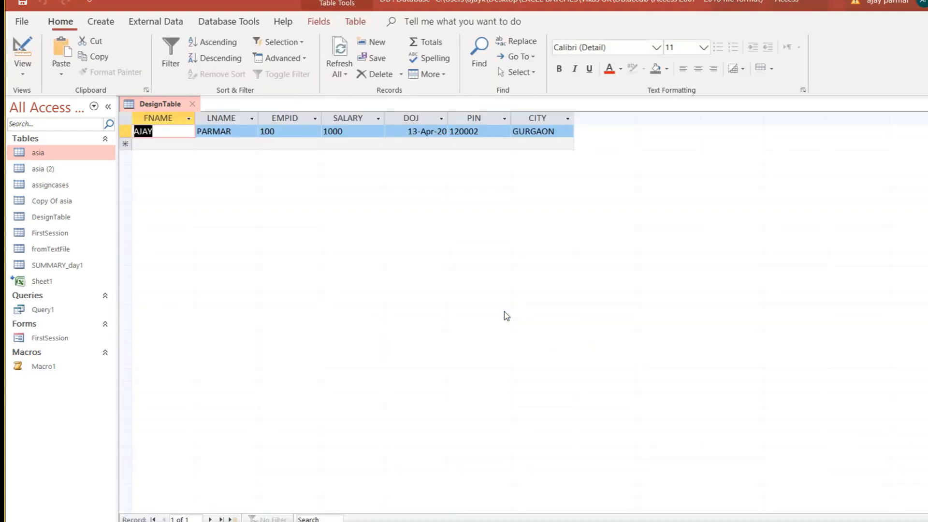
{"action": "key", "text": "Tab"}
{"action": "key", "text": "Tab"}
{"action": "key", "text": "Tab"}
{"action": "key", "text": "Tab"}
{"action": "key", "text": "alt+Down"}
{"action": "key", "text": "Up"}
{"action": "key", "text": "Left"}
{"action": "key", "text": "Left"}
{"action": "key", "text": "Left"}
{"action": "key", "text": "Left"}
{"action": "key", "text": "Left"}
{"action": "key", "text": "Left"}
{"action": "key", "text": "Left"}
{"action": "key", "text": "Left"}
{"action": "key", "text": "Left"}
{"action": "key", "text": "Left"}
{"action": "key", "text": "Left"}
{"action": "key", "text": "Left"}
{"action": "key", "text": "Left"}
{"action": "key", "text": "Left"}
{"action": "key", "text": "Left"}
{"action": "key", "text": "Left"}
{"action": "key", "text": "Left"}
{"action": "key", "text": "Left"}
{"action": "key", "text": "Left"}
{"action": "key", "text": "Left"}
{"action": "key", "text": "Left"}
{"action": "key", "text": "Left"}
{"action": "key", "text": "Left"}
{"action": "key", "text": "Left"}
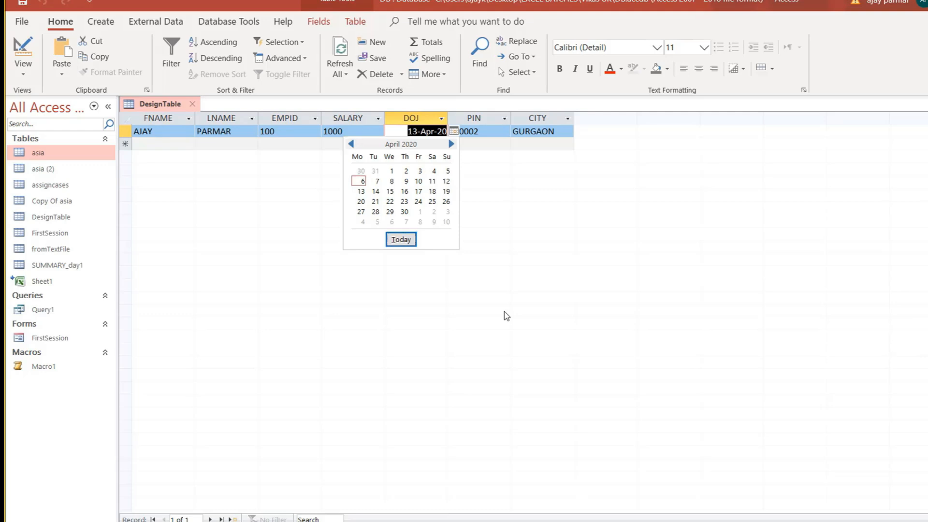
{"action": "left_click", "coordinate": [355, 144]}
{"action": "left_click", "coordinate": [355, 144]}
{"action": "left_click", "coordinate": [356, 144]}
{"action": "left_click", "coordinate": [356, 144]}
{"action": "left_click", "coordinate": [356, 143]}
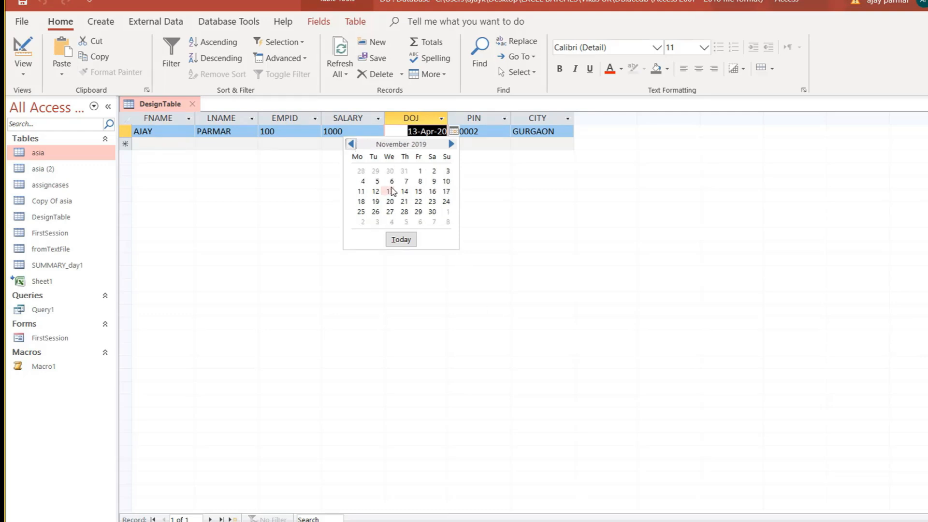
{"action": "left_click", "coordinate": [389, 191]}
{"action": "left_click", "coordinate": [406, 146]}
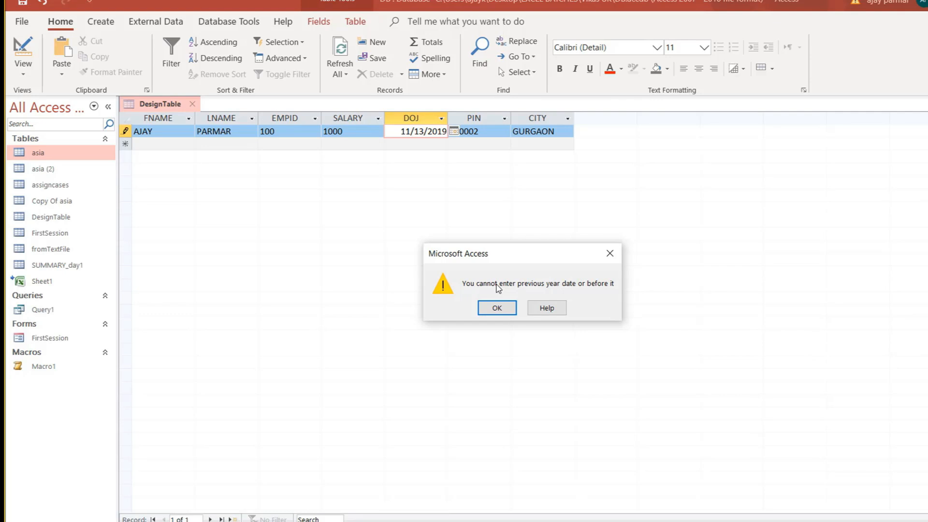
Dismiss the custom previous-year message and undo the rejected date, keeping 13-Apr-20.
{"action": "left_click", "coordinate": [498, 309]}
{"action": "key", "text": "Escape"}
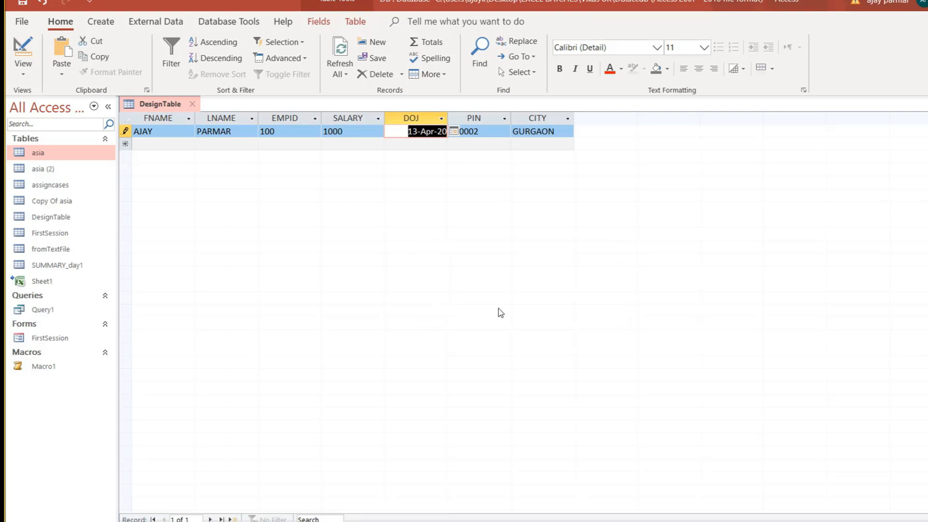
{"action": "left_click", "coordinate": [226, 143]}
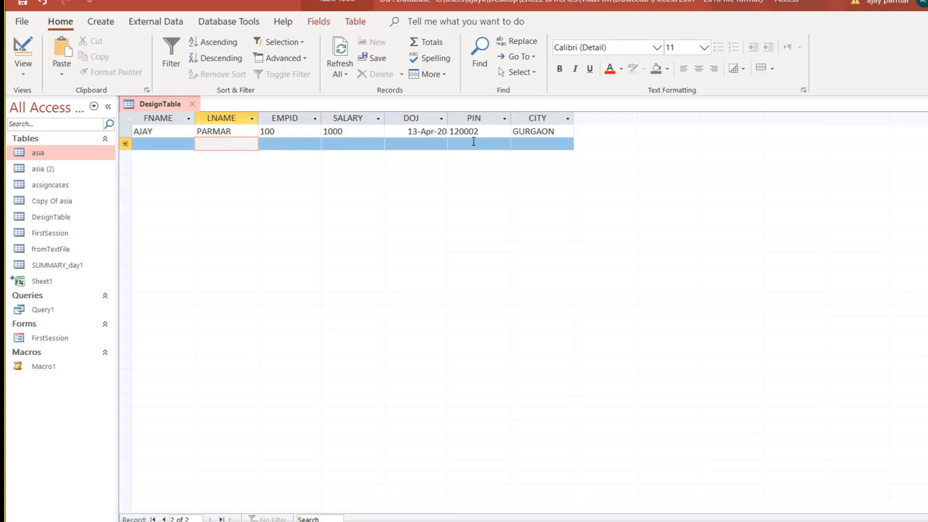
{"action": "left_click", "coordinate": [23, 72]}
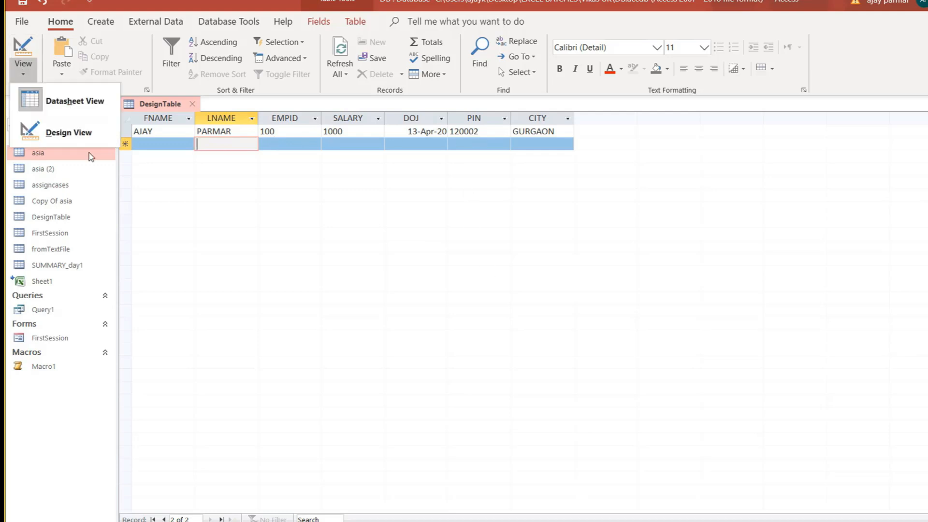
In Design View, clear the DOJ field's existing validation rule.
{"action": "left_click", "coordinate": [76, 135]}
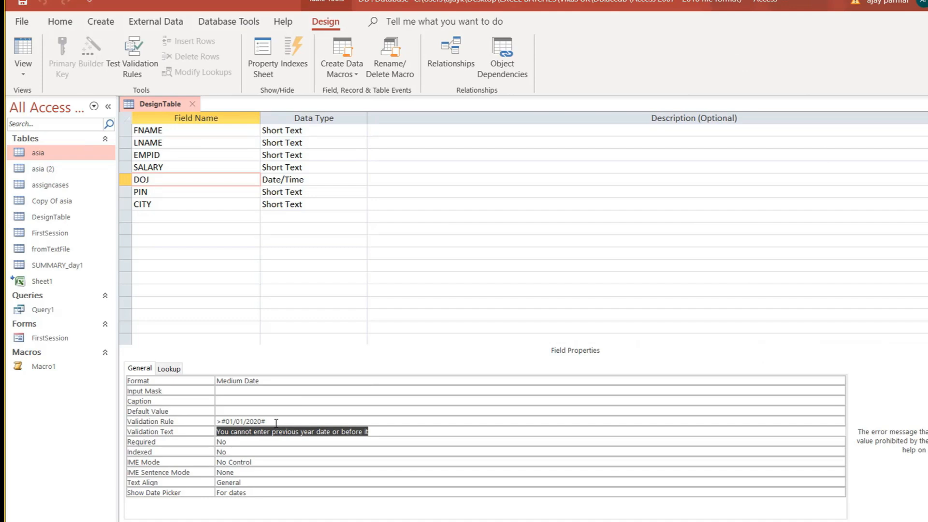
{"action": "left_click", "coordinate": [279, 423]}
{"action": "key", "text": "BackSpace"}
{"action": "key", "text": "BackSpace"}
{"action": "key", "text": "BackSpace"}
{"action": "key", "text": "BackSpace"}
{"action": "key", "text": "BackSpace"}
{"action": "key", "text": "BackSpace"}
{"action": "key", "text": "BackSpace"}
{"action": "key", "text": "BackSpace"}
{"action": "key", "text": "BackSpace"}
{"action": "key", "text": "BackSpace"}
{"action": "key", "text": "BackSpace"}
{"action": "key", "text": "BackSpace"}
{"action": "key", "text": "BackSpace"}
{"action": "key", "text": "Return"}
{"action": "left_click", "coordinate": [337, 420]}
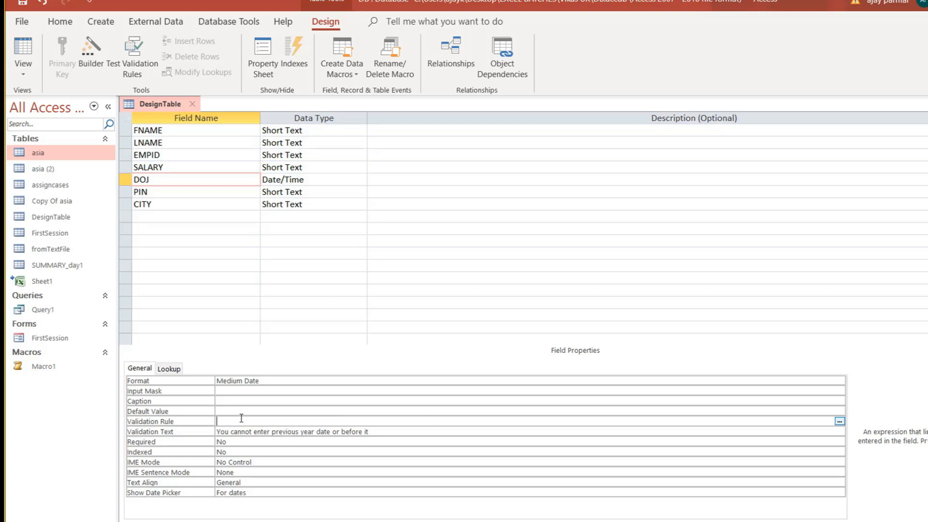
In the Expression Builder, browse Built-In Date/Time functions and enter > 1/1/2020.
{"action": "left_click", "coordinate": [839, 422]}
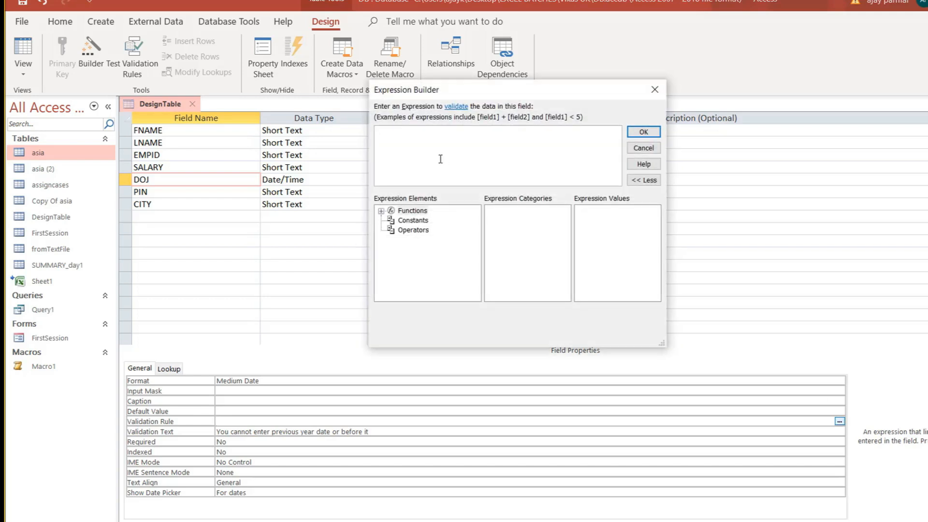
{"action": "left_click_drag", "start_coordinate": [499, 91], "coordinate": [416, 101]}
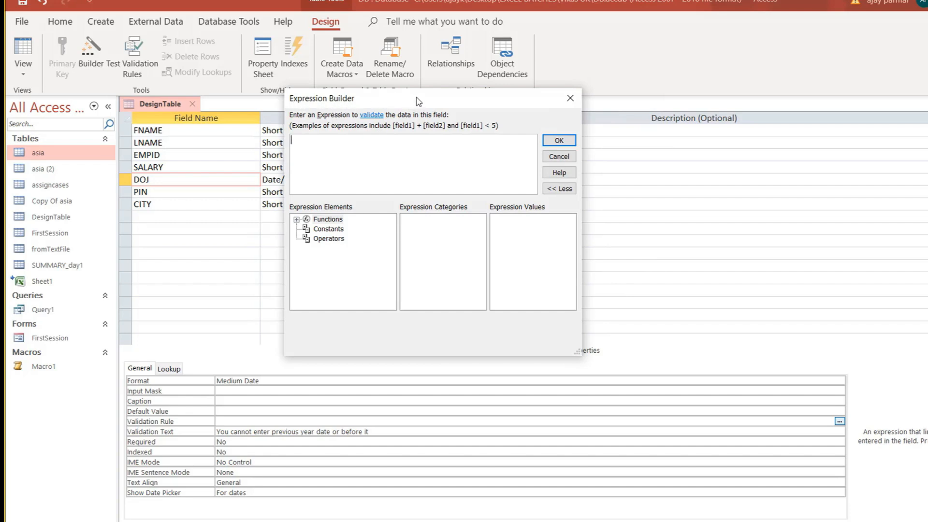
{"action": "left_click_drag", "start_coordinate": [416, 97], "coordinate": [420, 141]}
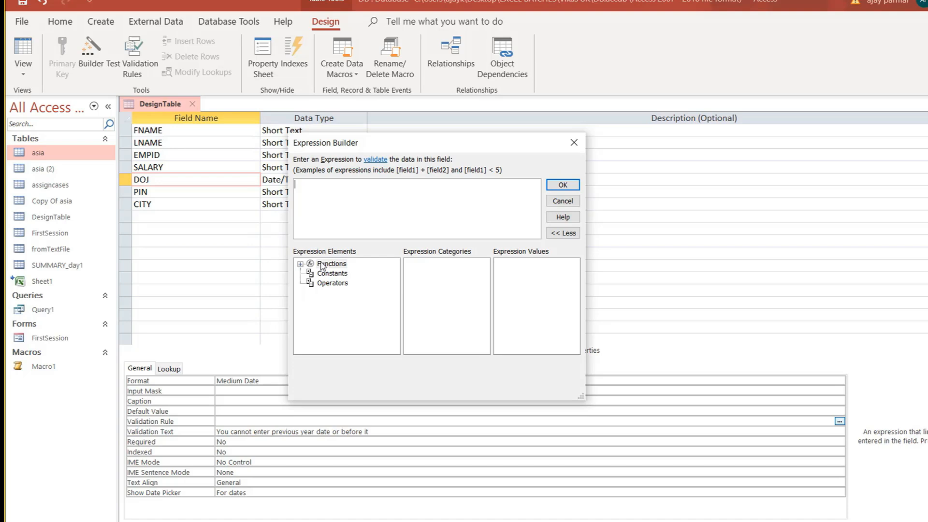
{"action": "left_click", "coordinate": [300, 264]}
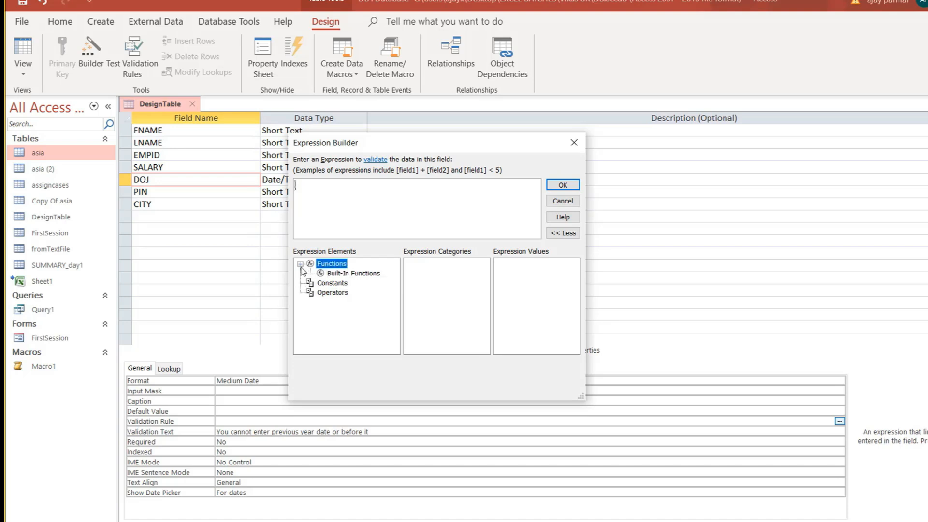
{"action": "left_click", "coordinate": [371, 275]}
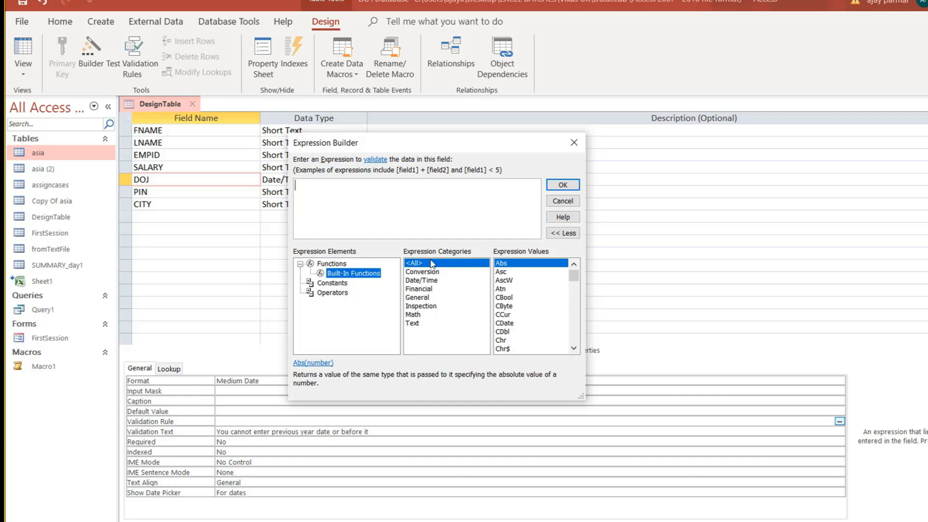
{"action": "left_click", "coordinate": [428, 290]}
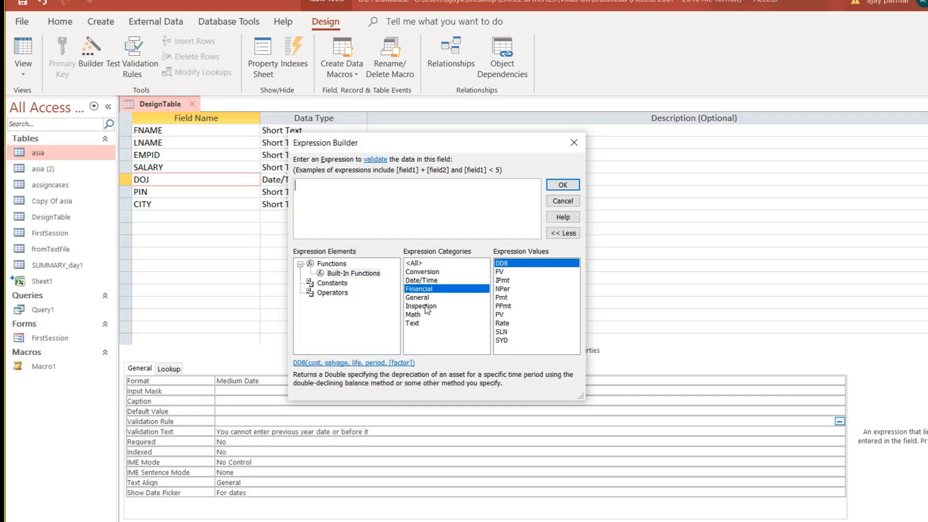
{"action": "left_click", "coordinate": [425, 281]}
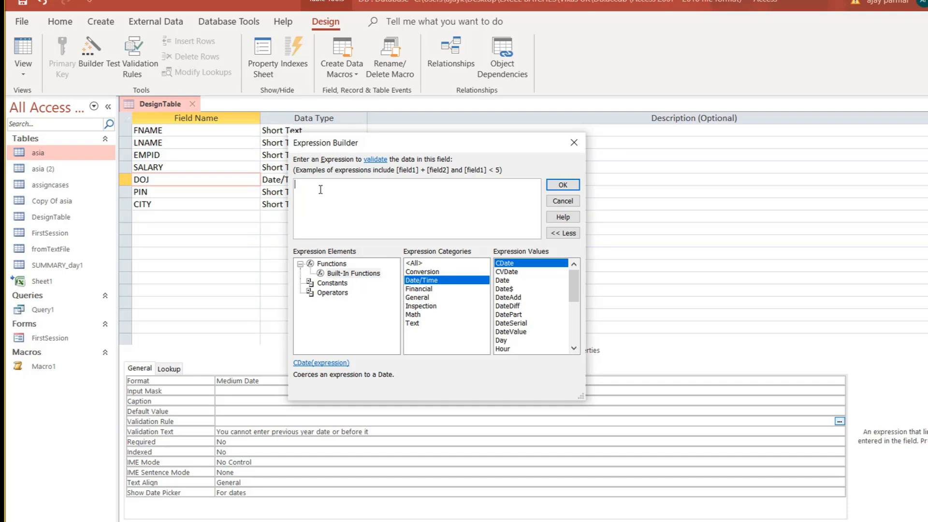
{"action": "type", "text": "1/1/2012"}
{"action": "key", "text": "BackSpace"}
{"action": "key", "text": "BackSpace"}
{"action": "key", "text": "BackSpace"}
{"action": "type", "text": "020"}
Apply >#01/01/2020# as DOJ's rule, then insert CDate in the reopened builder.
{"action": "left_click", "coordinate": [556, 185]}
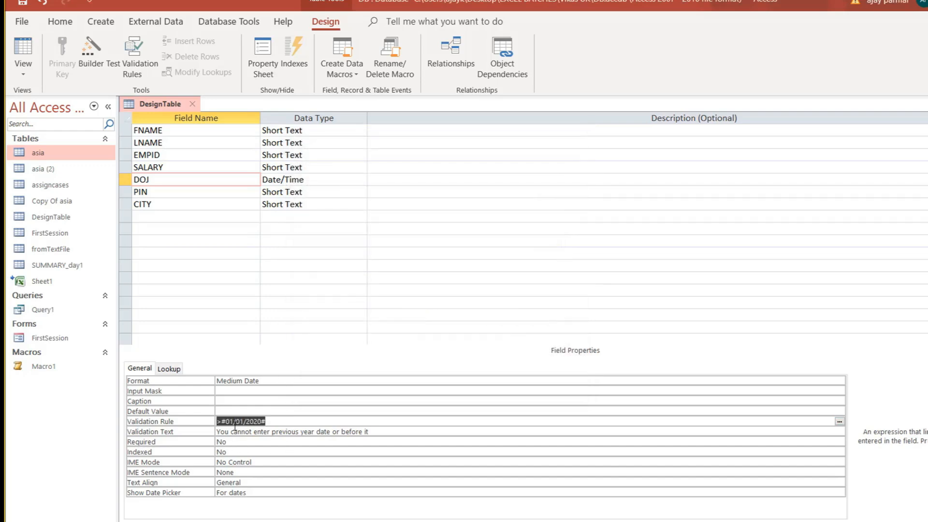
{"action": "left_click", "coordinate": [281, 425]}
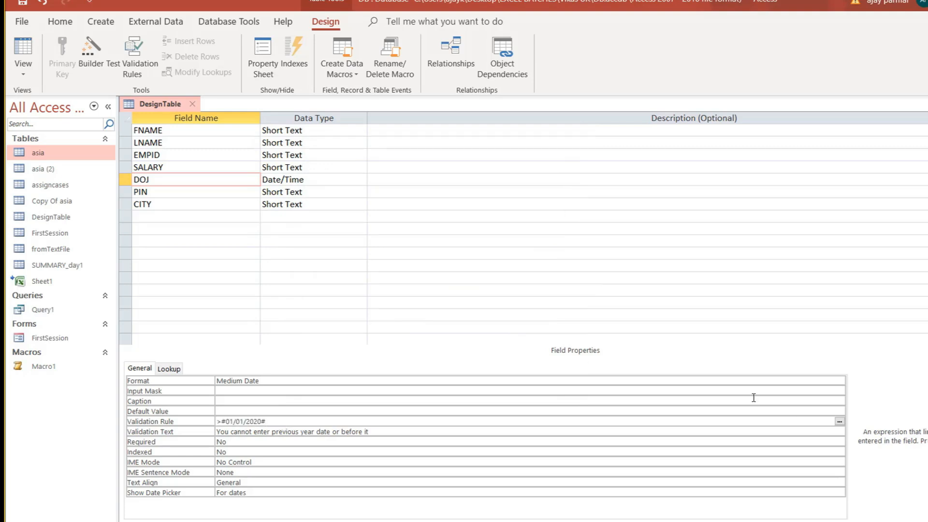
{"action": "left_click", "coordinate": [839, 421]}
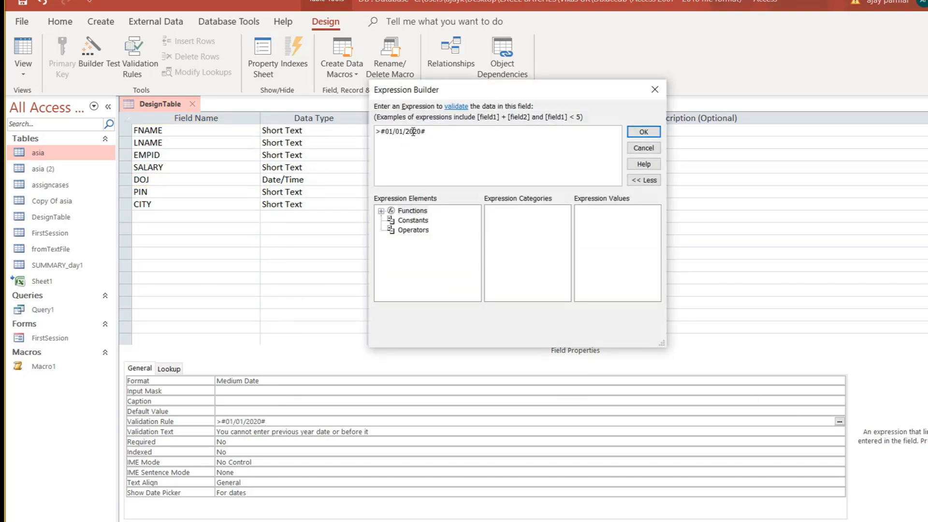
{"action": "double_click", "coordinate": [389, 212]}
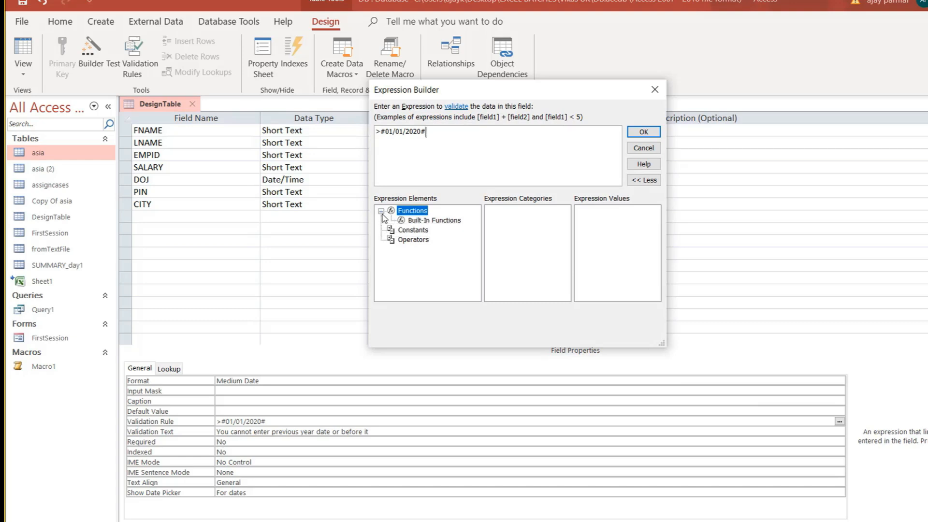
{"action": "left_click", "coordinate": [435, 220]}
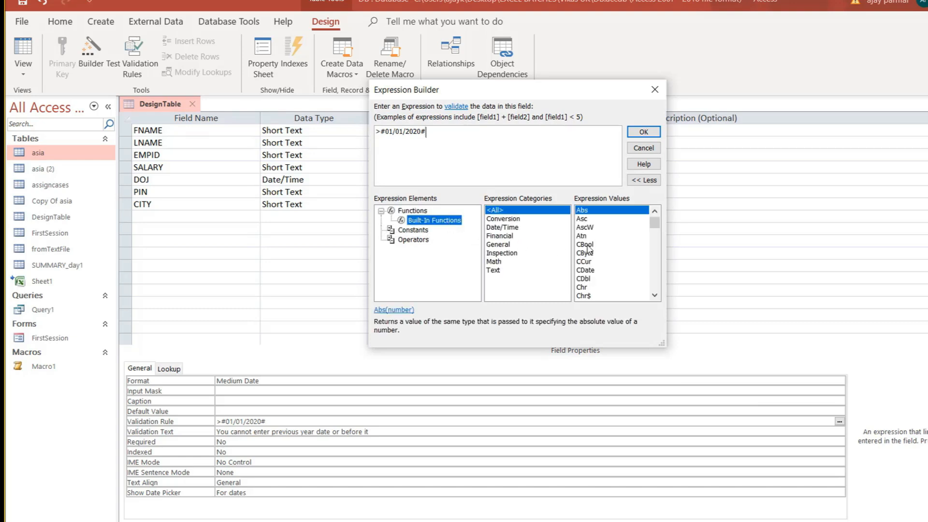
{"action": "double_click", "coordinate": [591, 272]}
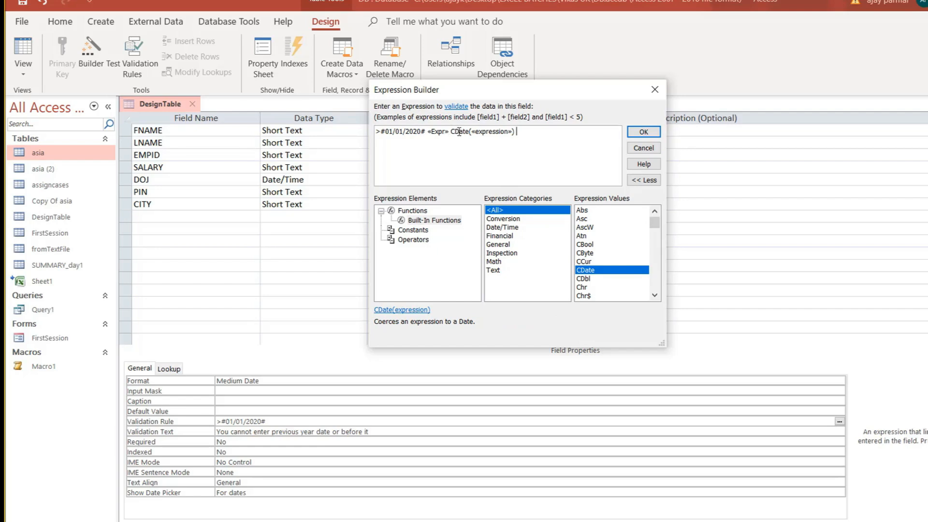
Remove the CDate insertion, close the builder unchanged, and select the PIN field's data type.
{"action": "left_click", "coordinate": [545, 137]}
{"action": "key", "text": "BackSpace"}
{"action": "key", "text": "BackSpace"}
{"action": "key", "text": "BackSpace"}
{"action": "key", "text": "BackSpace"}
{"action": "key", "text": "BackSpace"}
{"action": "key", "text": "BackSpace"}
{"action": "key", "text": "BackSpace"}
{"action": "key", "text": "BackSpace"}
{"action": "key", "text": "BackSpace"}
{"action": "key", "text": "BackSpace"}
{"action": "key", "text": "BackSpace"}
{"action": "key", "text": "BackSpace"}
{"action": "key", "text": "BackSpace"}
{"action": "key", "text": "BackSpace"}
{"action": "key", "text": "BackSpace"}
{"action": "key", "text": "BackSpace"}
{"action": "key", "text": "BackSpace"}
{"action": "key", "text": "BackSpace"}
{"action": "key", "text": "BackSpace"}
{"action": "key", "text": "BackSpace"}
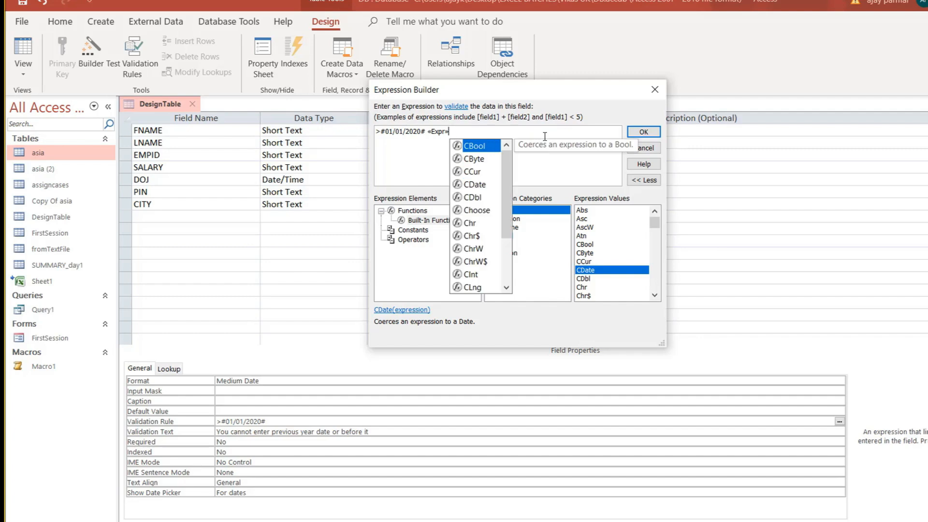
{"action": "key", "text": "BackSpace"}
{"action": "key", "text": "BackSpace"}
{"action": "key", "text": "BackSpace"}
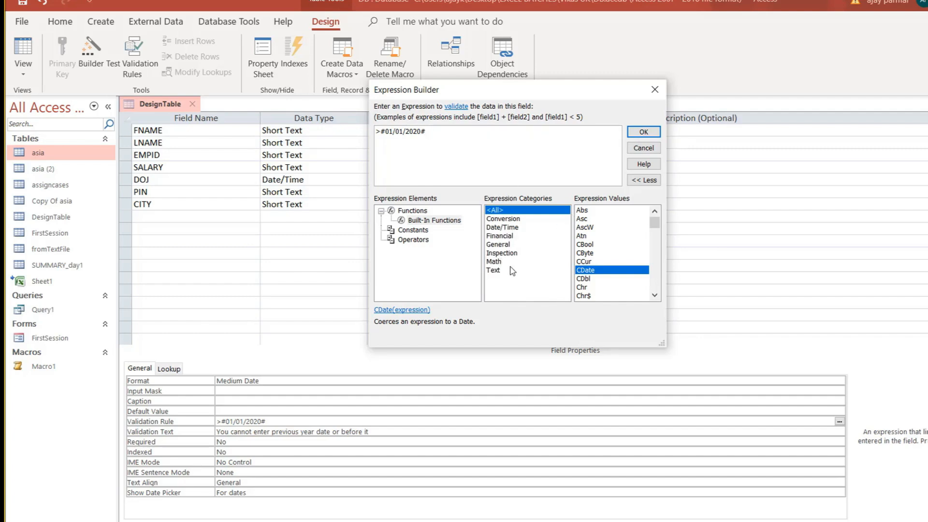
{"action": "left_click", "coordinate": [646, 151]}
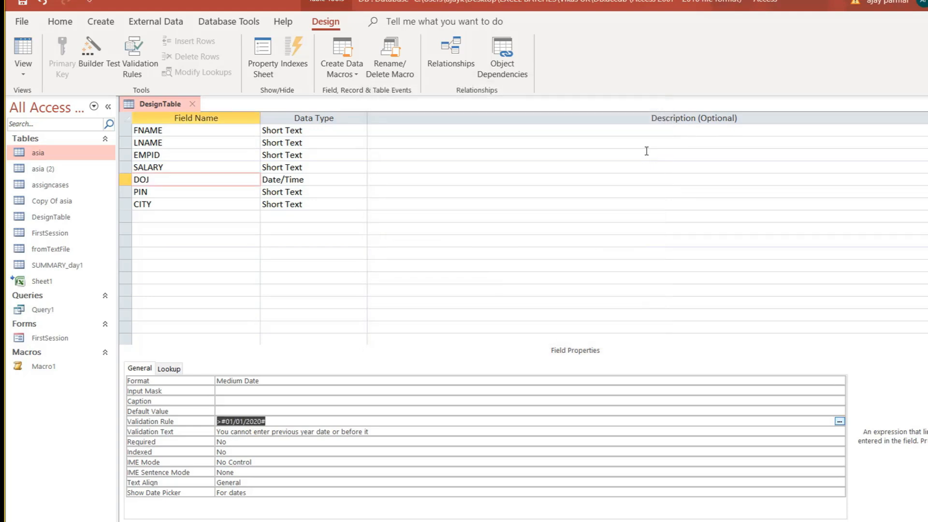
{"action": "left_click", "coordinate": [234, 190]}
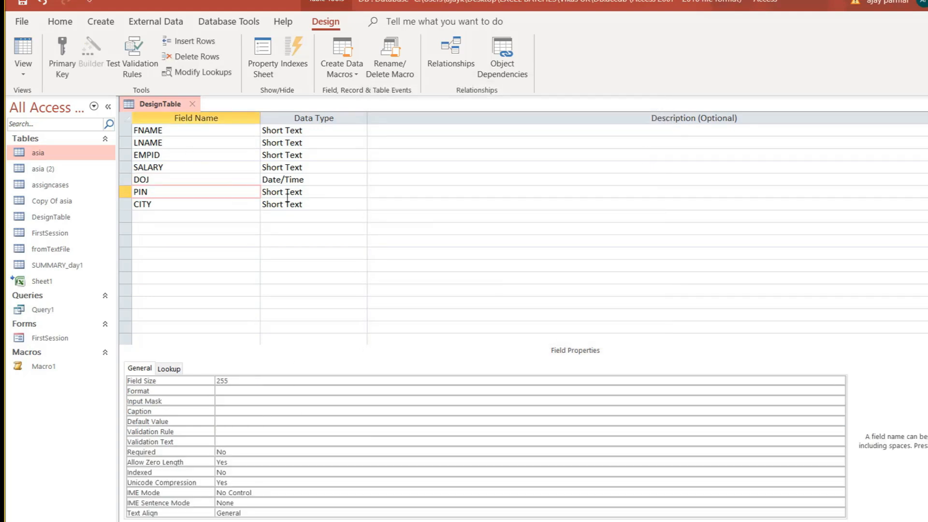
{"action": "left_click", "coordinate": [327, 189]}
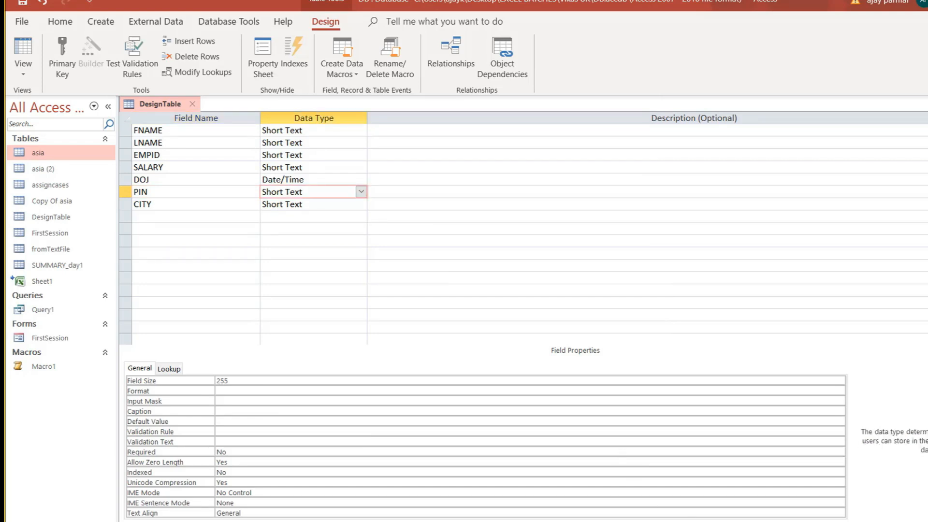
In Excel, enter PINCODE in E3 and the sample value 122002 in G3.
{"action": "key", "text": "alt+Tab"}
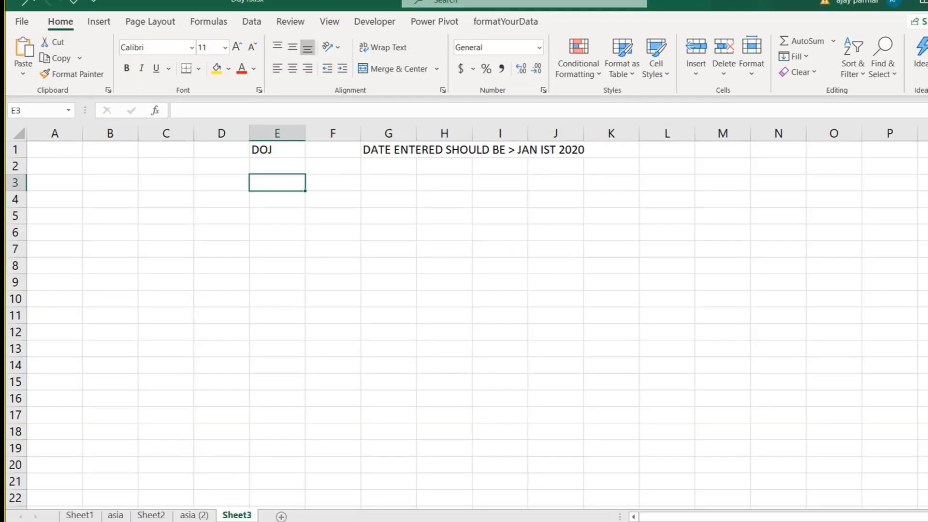
{"action": "type", "text": "P"}
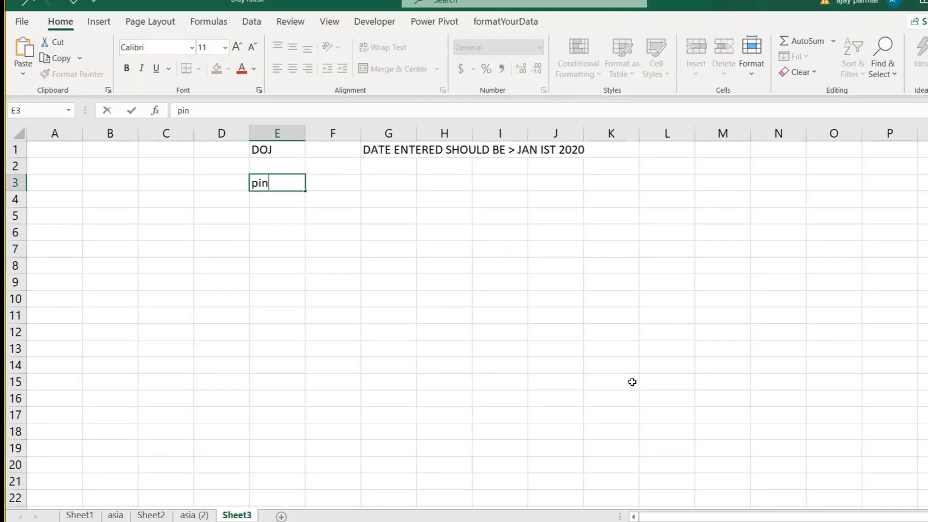
{"action": "type", "text": "INCODE"}
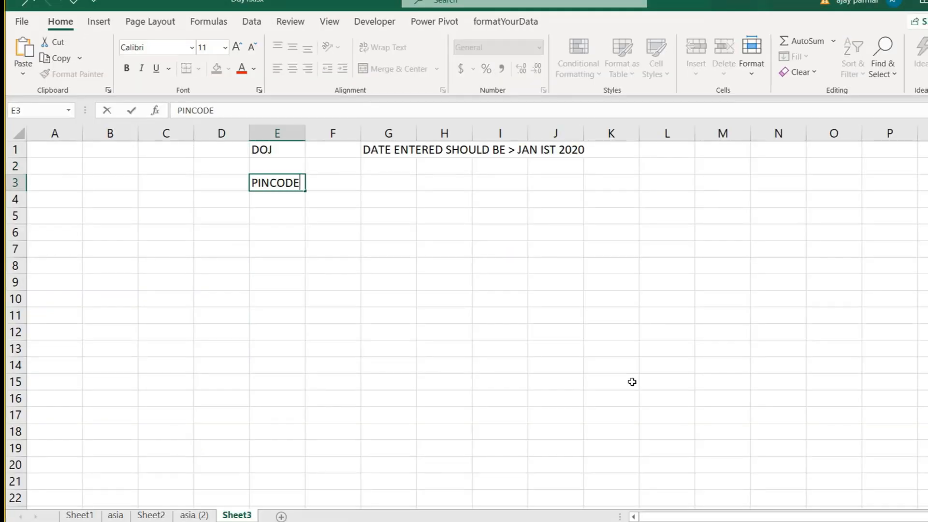
{"action": "key", "text": "Tab"}
{"action": "key", "text": "Tab"}
{"action": "type", "text": "122002"}
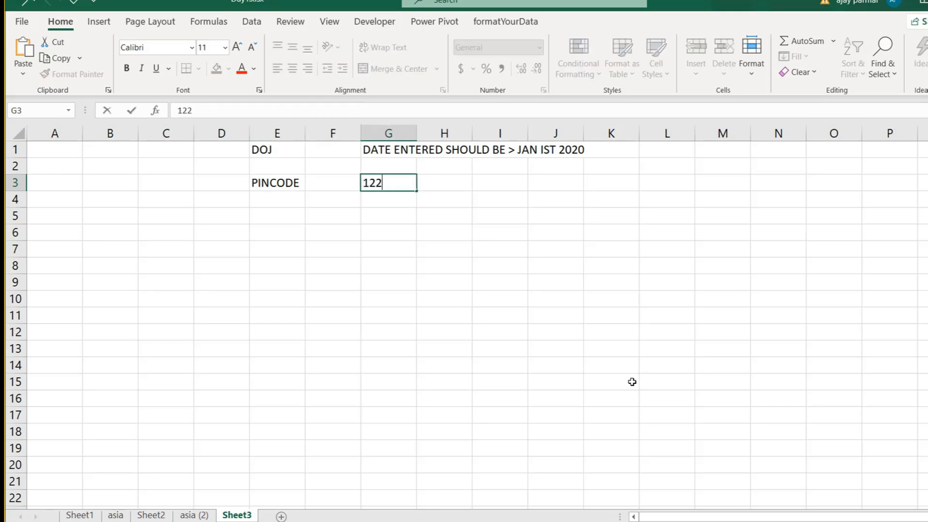
{"action": "key", "text": "ctrl+Return"}
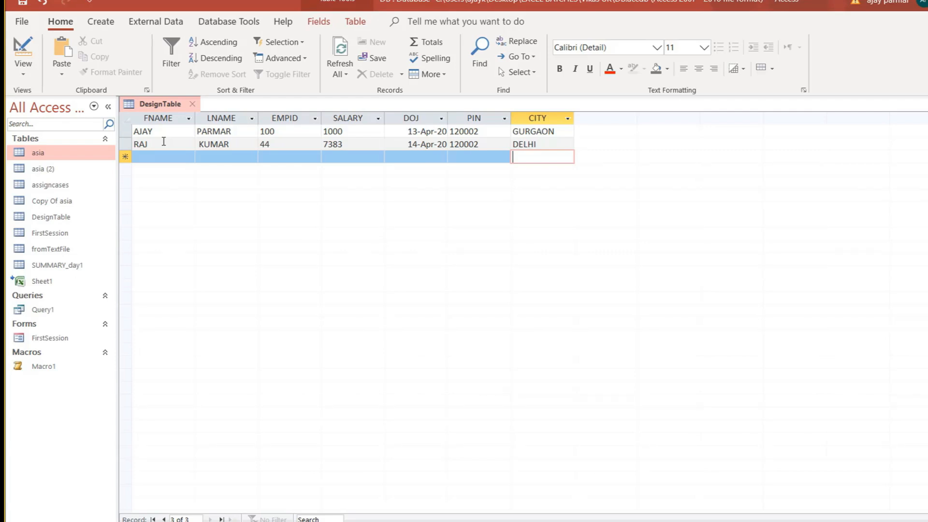
{"action": "key", "text": "Left"}
{"action": "key", "text": "Left"}
{"action": "key", "text": "Left"}
{"action": "key", "text": "Left"}
{"action": "key", "text": "Left"}
{"action": "key", "text": "Left"}
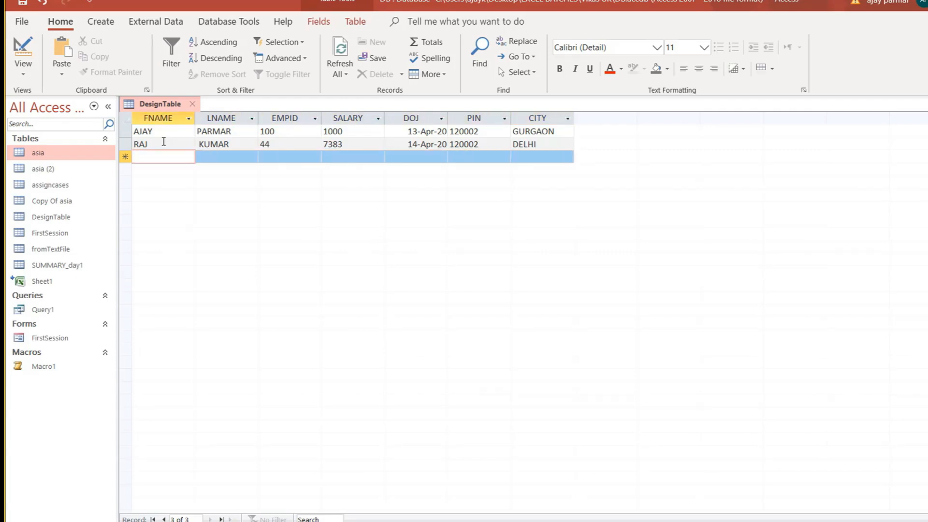
{"action": "key", "text": "Tab"}
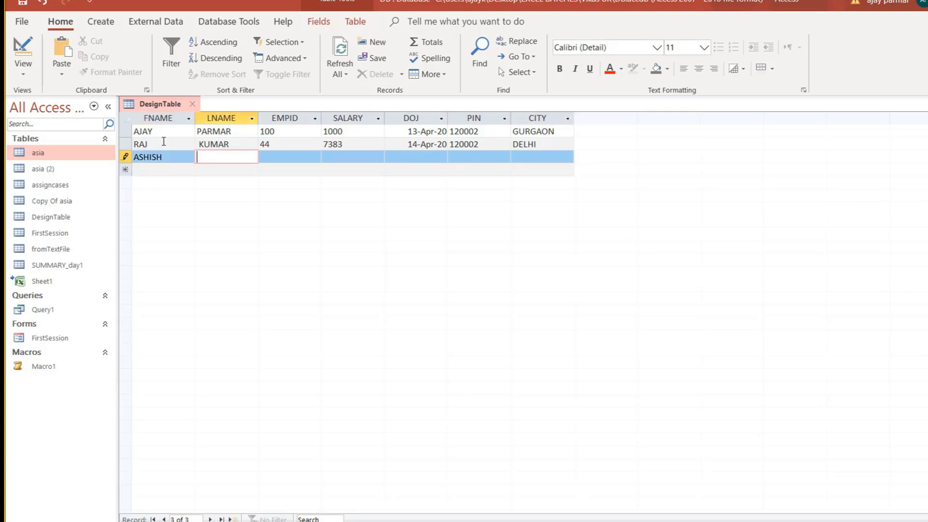
{"action": "key", "text": "Tab"}
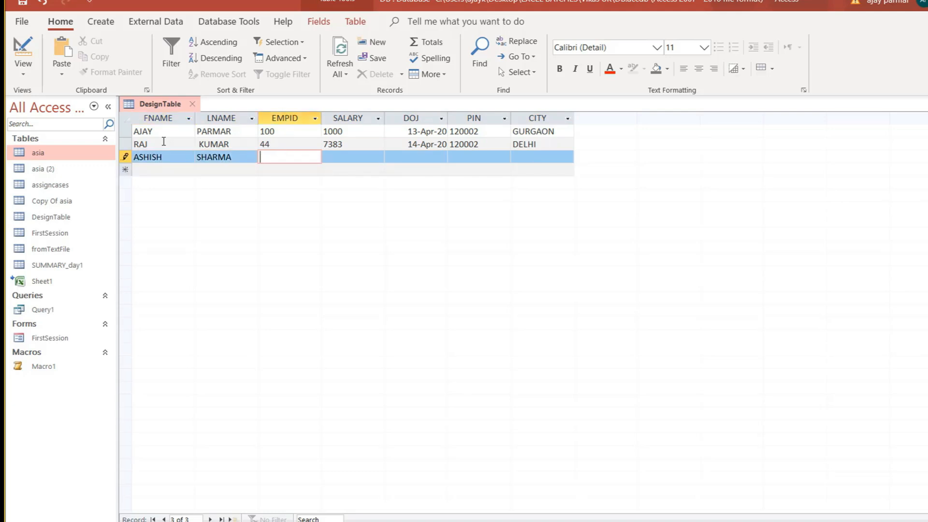
{"action": "type", "text": "77"}
{"action": "key", "text": "Tab"}
{"action": "type", "text": "9829"}
Pick 16-Mar-20 from the calendar as the new record's DOJ.
{"action": "key", "text": "Tab"}
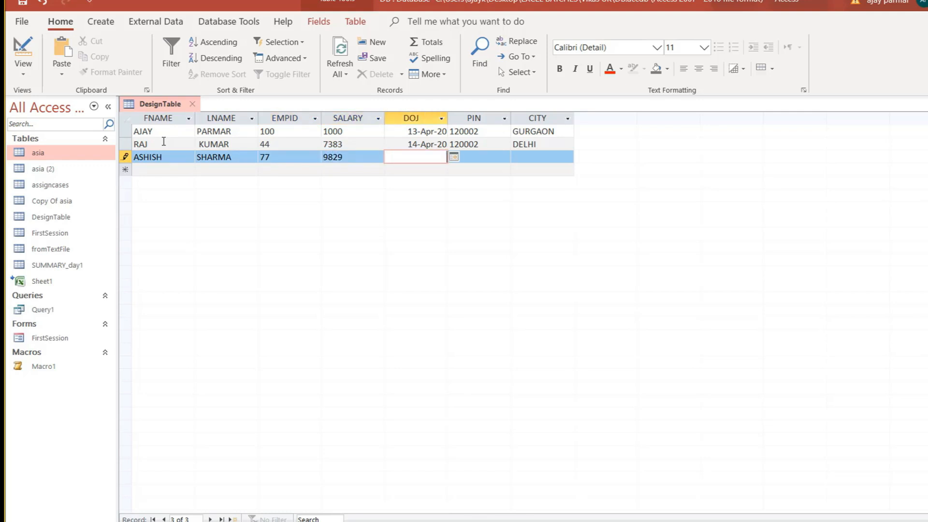
{"action": "key", "text": "alt+Down"}
{"action": "key", "text": "Up"}
{"action": "key", "text": "Up"}
{"action": "key", "text": "Up"}
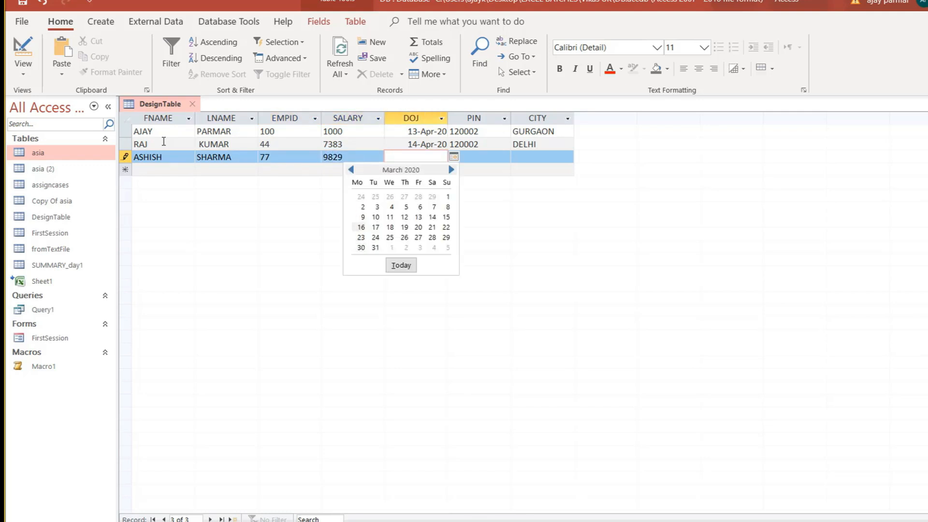
{"action": "key", "text": "Return"}
{"action": "key", "text": "Tab"}
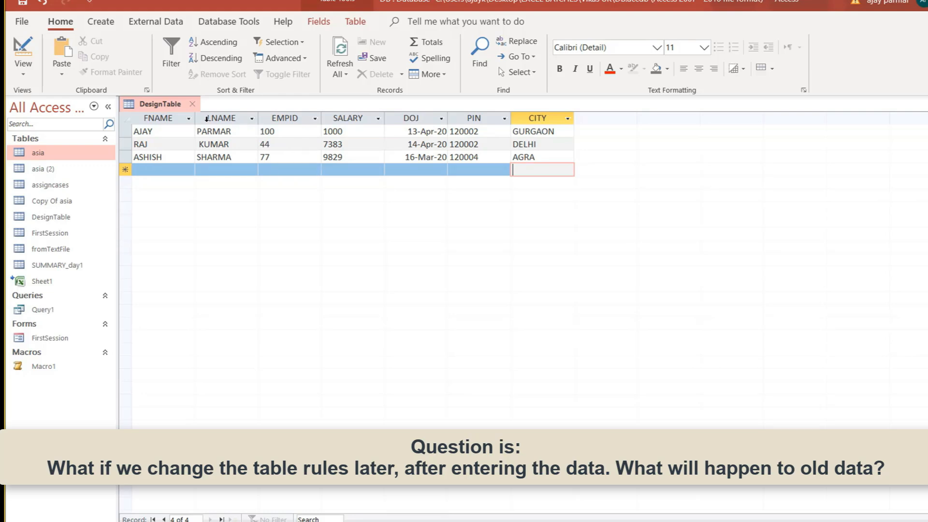
{"action": "left_click", "coordinate": [23, 77]}
{"action": "left_click", "coordinate": [206, 192]}
{"action": "left_click", "coordinate": [197, 179]}
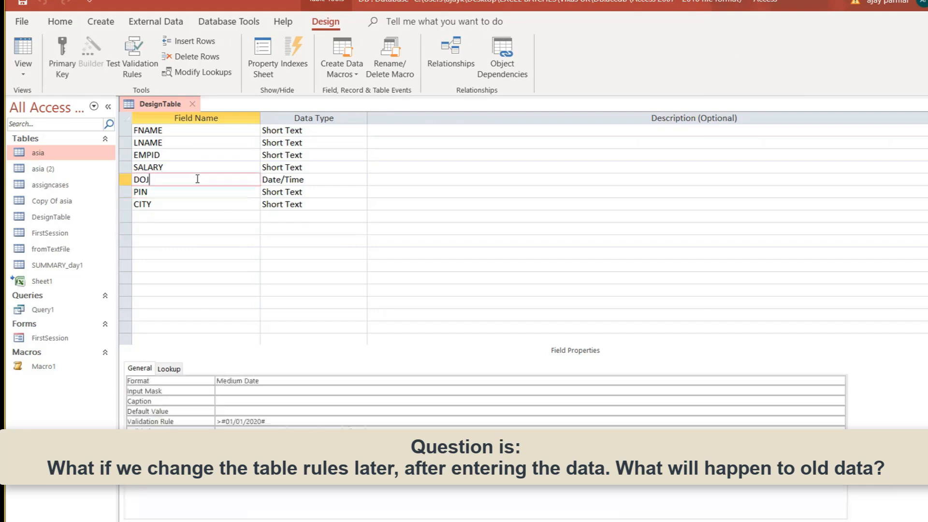
{"action": "left_click", "coordinate": [284, 422]}
{"action": "key", "text": "BackSpace"}
{"action": "key", "text": "BackSpace"}
{"action": "key", "text": "BackSpace"}
{"action": "key", "text": "BackSpace"}
{"action": "key", "text": "BackSpace"}
{"action": "key", "text": "BackSpace"}
{"action": "key", "text": "BackSpace"}
{"action": "key", "text": "BackSpace"}
{"action": "key", "text": "BackSpace"}
{"action": "key", "text": "BackSpace"}
{"action": "key", "text": "BackSpace"}
{"action": "key", "text": "BackSpace"}
{"action": "key", "text": "BackSpace"}
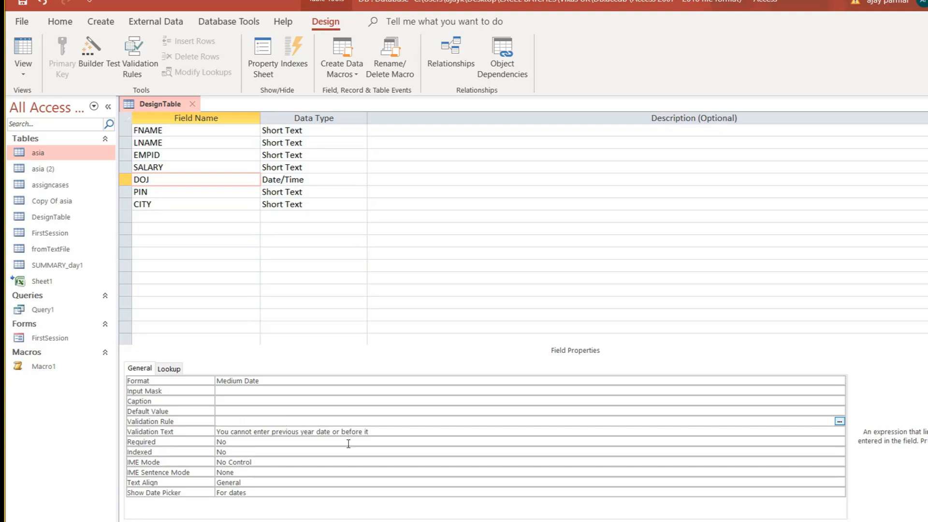
{"action": "left_click", "coordinate": [391, 432]}
{"action": "key", "text": "BackSpace"}
{"action": "key", "text": "BackSpace"}
{"action": "key", "text": "BackSpace"}
{"action": "key", "text": "BackSpace"}
{"action": "key", "text": "BackSpace"}
{"action": "key", "text": "BackSpace"}
{"action": "key", "text": "BackSpace"}
{"action": "key", "text": "BackSpace"}
{"action": "key", "text": "BackSpace"}
{"action": "key", "text": "BackSpace"}
{"action": "key", "text": "BackSpace"}
{"action": "key", "text": "BackSpace"}
{"action": "key", "text": "BackSpace"}
{"action": "key", "text": "BackSpace"}
{"action": "key", "text": "BackSpace"}
{"action": "key", "text": "BackSpace"}
{"action": "key", "text": "BackSpace"}
{"action": "key", "text": "BackSpace"}
{"action": "key", "text": "BackSpace"}
{"action": "key", "text": "BackSpace"}
{"action": "key", "text": "BackSpace"}
{"action": "key", "text": "BackSpace"}
{"action": "key", "text": "BackSpace"}
{"action": "key", "text": "BackSpace"}
{"action": "key", "text": "BackSpace"}
{"action": "key", "text": "BackSpace"}
{"action": "key", "text": "BackSpace"}
{"action": "key", "text": "BackSpace"}
{"action": "key", "text": "BackSpace"}
{"action": "key", "text": "BackSpace"}
{"action": "key", "text": "BackSpace"}
{"action": "key", "text": "BackSpace"}
{"action": "key", "text": "BackSpace"}
{"action": "key", "text": "Return"}
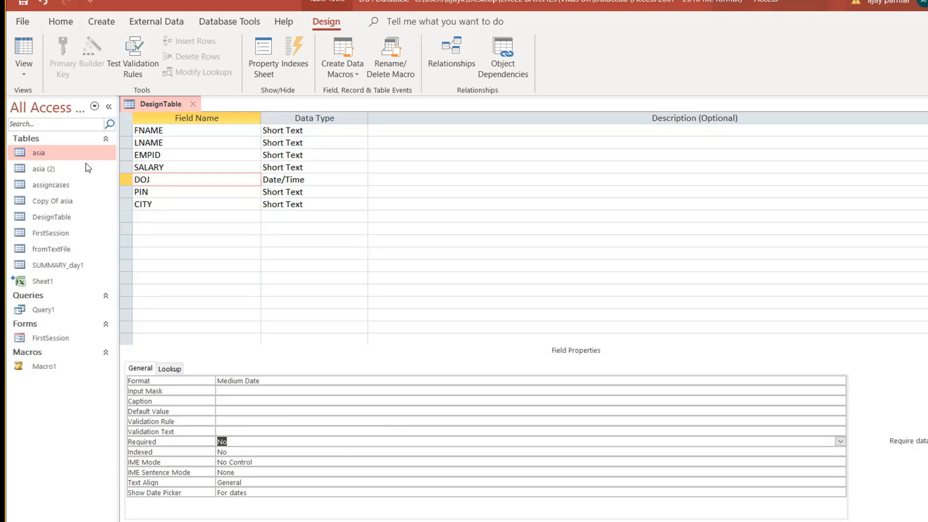
{"action": "left_click", "coordinate": [24, 51]}
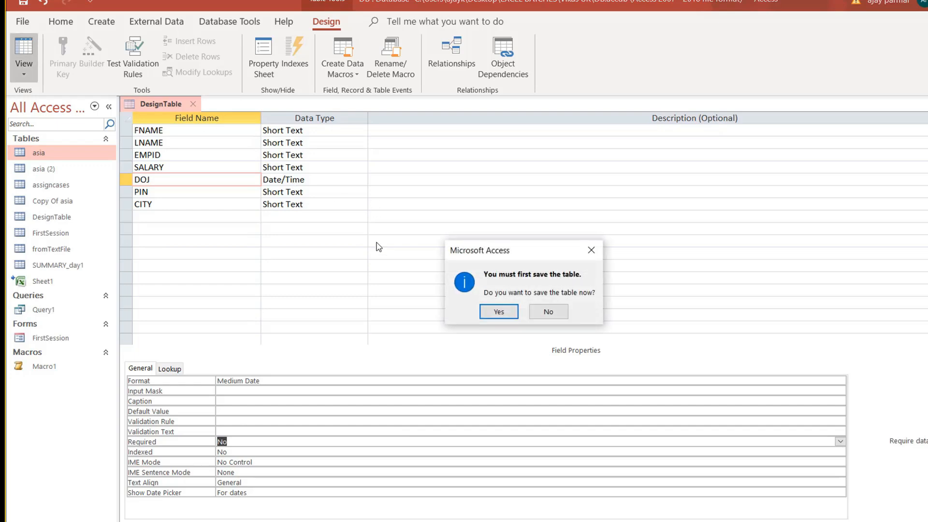
{"action": "left_click", "coordinate": [497, 312]}
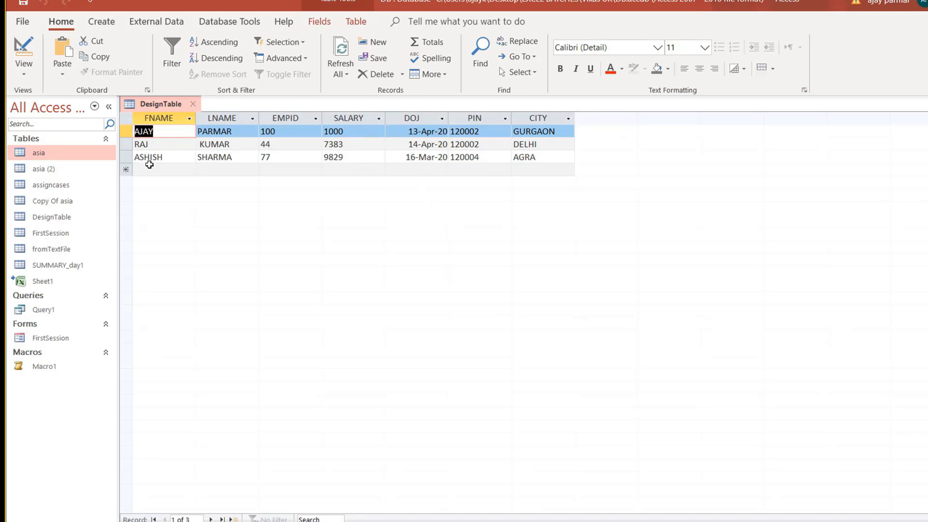
{"action": "left_click", "coordinate": [126, 157]}
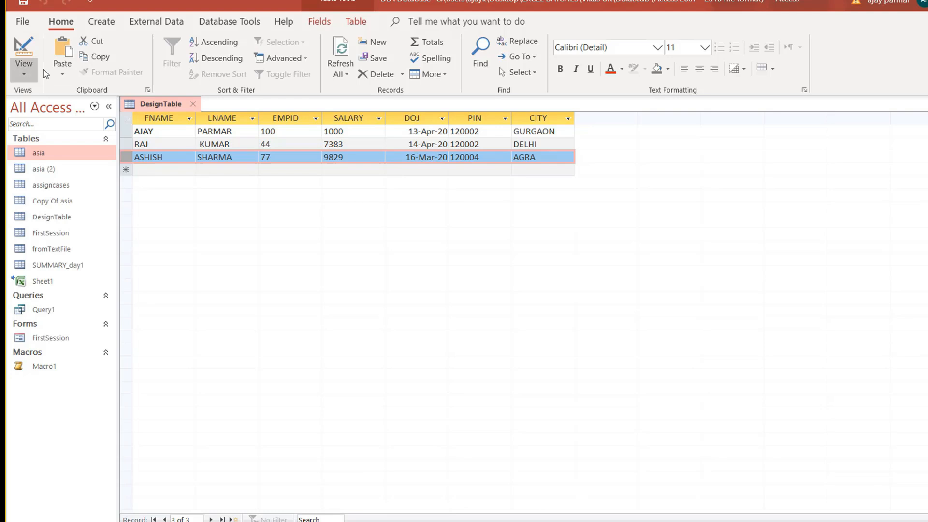
Switch DesignTable to Design View and select the DOJ validation rule.
{"action": "left_click", "coordinate": [30, 74]}
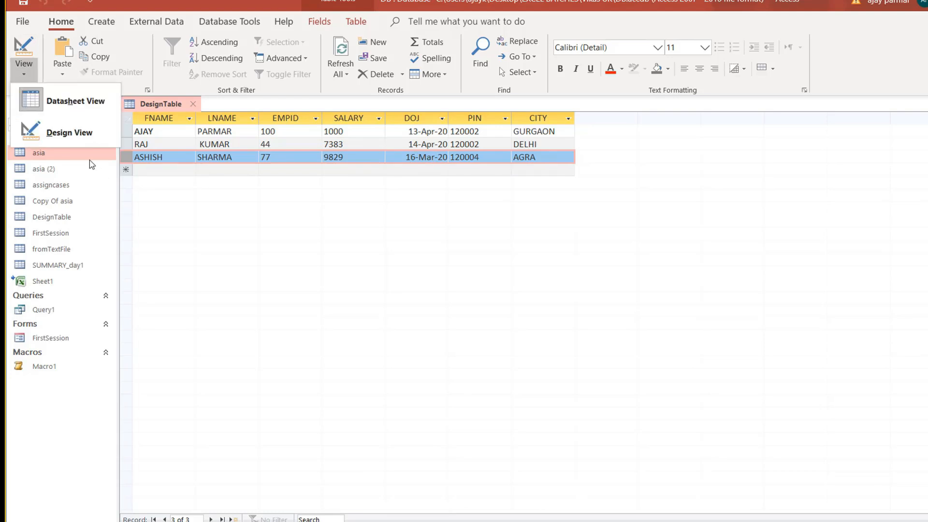
{"action": "left_click", "coordinate": [76, 137]}
{"action": "left_click", "coordinate": [230, 418]}
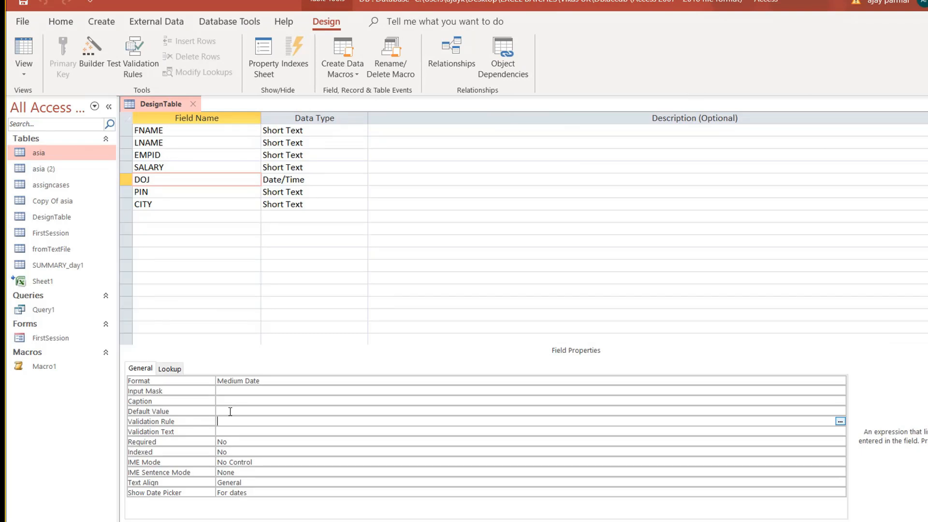
Rewrite the DOJ validation rule as >4/30/2020.
{"action": "type", "text": ">1/1/"}
{"action": "key", "text": "BackSpace"}
{"action": "type", "text": "4"}
{"action": "type", "text": "/201"}
{"action": "type", "text": "20"}
{"action": "key", "text": "BackSpace"}
{"action": "key", "text": "BackSpace"}
{"action": "key", "text": "Right"}
{"action": "key", "text": "Right"}
{"action": "type", "text": "1"}
{"action": "key", "text": "BackSpace"}
{"action": "type", "text": "30"}
{"action": "key", "text": "BackSpace"}
{"action": "key", "text": "BackSpace"}
{"action": "type", "text": "4"}
{"action": "key", "text": "Right"}
{"action": "key", "text": "Right"}
{"action": "key", "text": "BackSpace"}
{"action": "type", "text": "30"}
{"action": "left_click", "coordinate": [316, 431]}
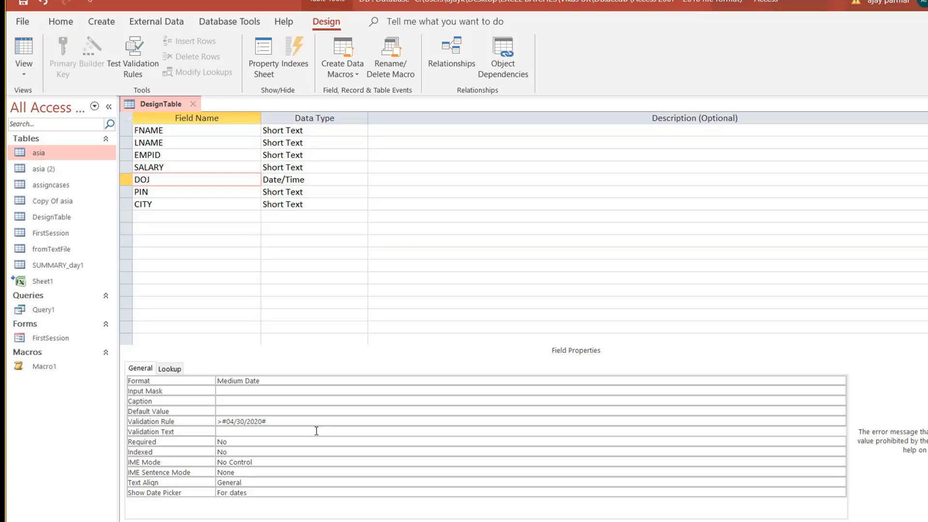
Save the table and keep the >#04/30/2020# rule despite violating records, returning to Datasheet View.
{"action": "left_click", "coordinate": [24, 50]}
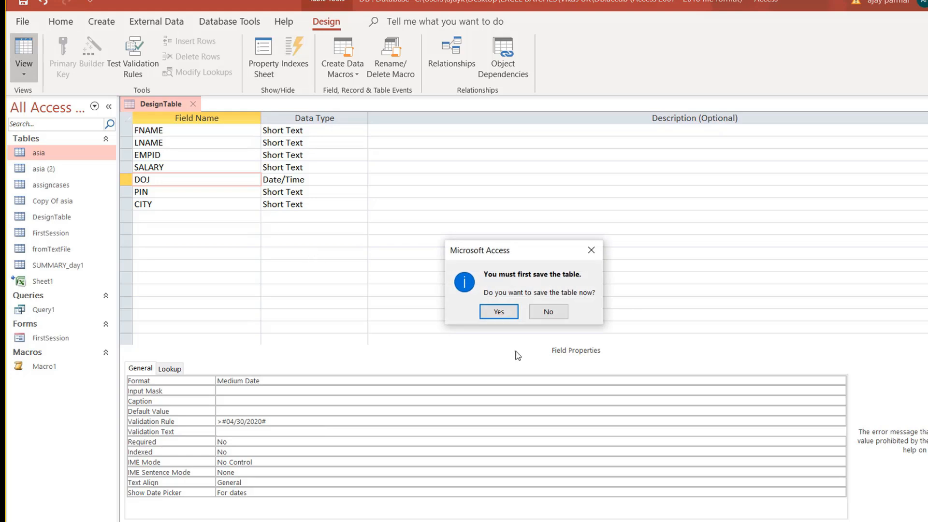
{"action": "left_click", "coordinate": [499, 312]}
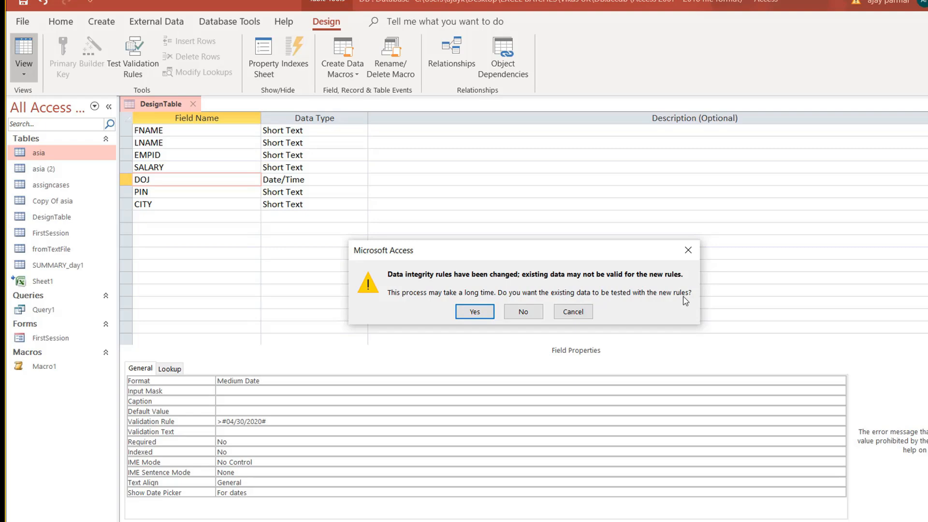
{"action": "left_click", "coordinate": [476, 312]}
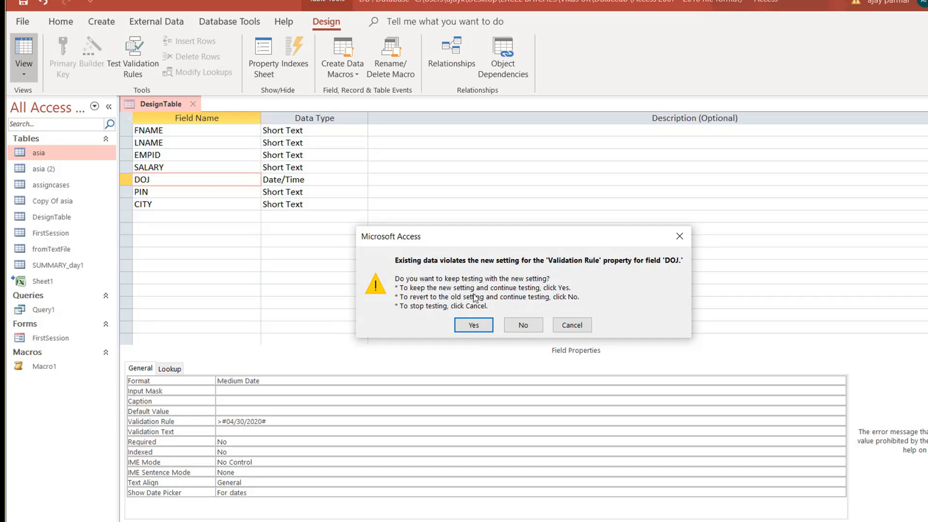
{"action": "left_click", "coordinate": [474, 326]}
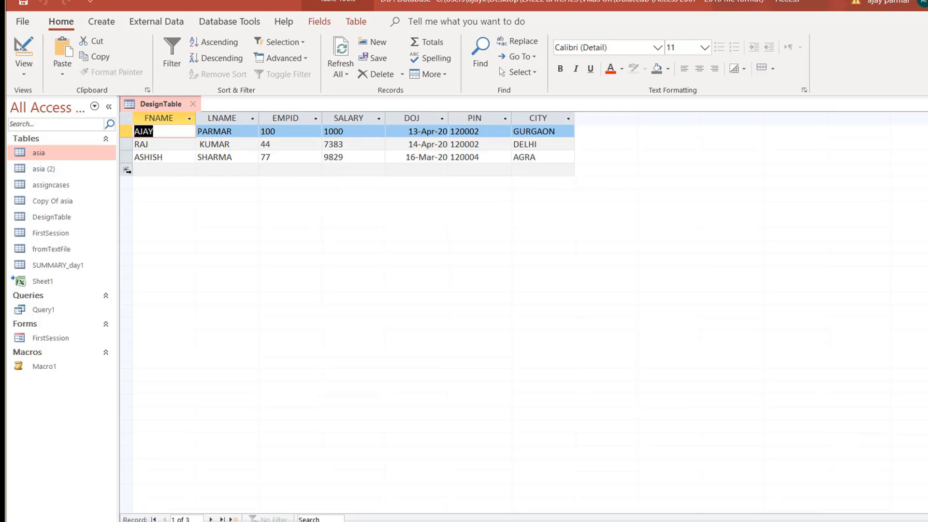
{"action": "left_click", "coordinate": [126, 170]}
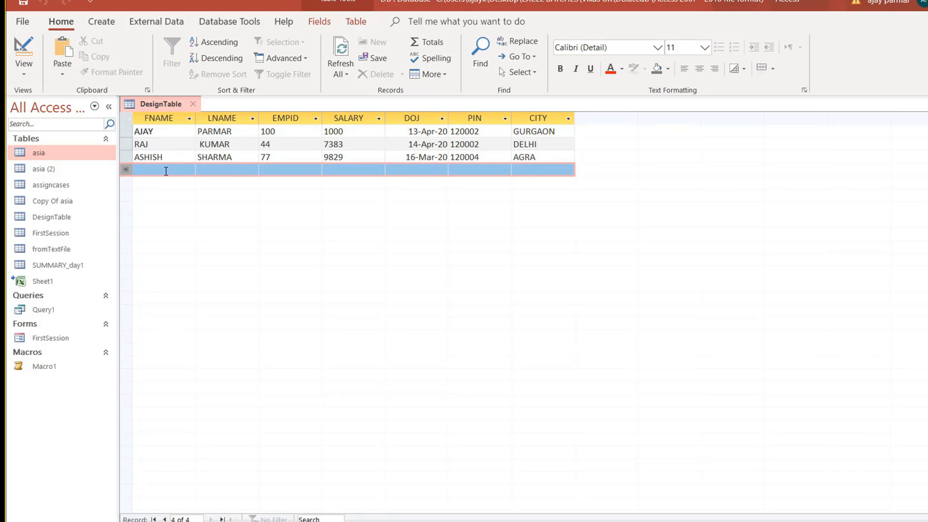
{"action": "left_click", "coordinate": [174, 171]}
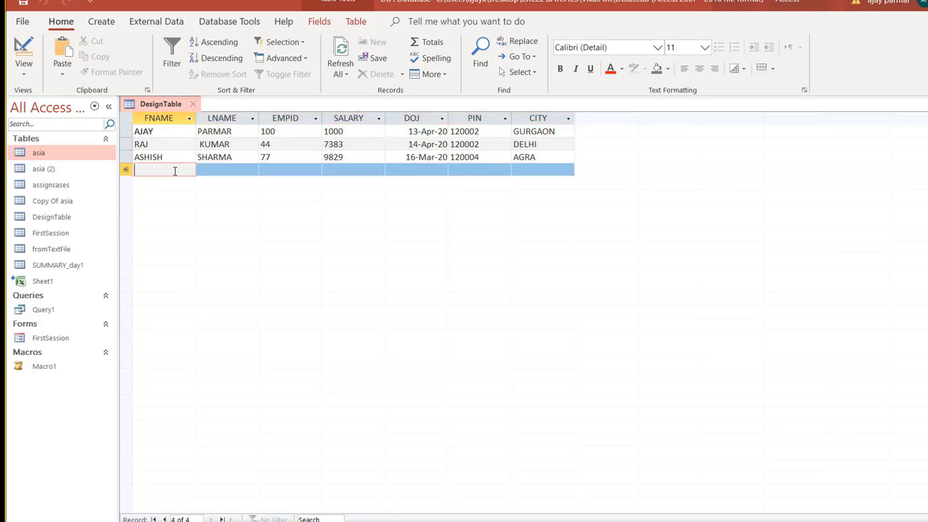
{"action": "key", "text": "Tab"}
{"action": "key", "text": "Tab"}
{"action": "type", "text": "87"}
{"action": "key", "text": "Tab"}
{"action": "type", "text": "8000"}
{"action": "key", "text": "Tab"}
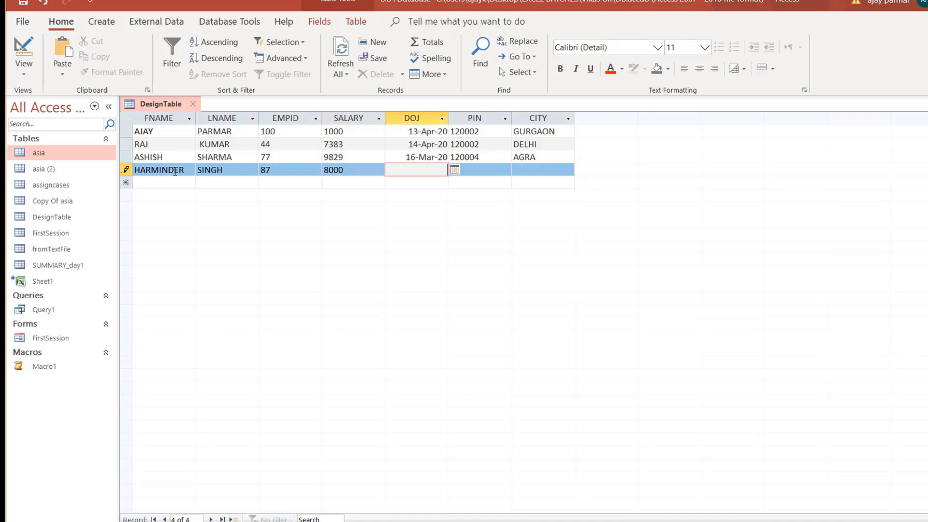
{"action": "key", "text": "alt+Down"}
{"action": "key", "text": "Up"}
{"action": "key", "text": "Up"}
{"action": "key", "text": "Up"}
{"action": "key", "text": "Return"}
{"action": "key", "text": "Tab"}
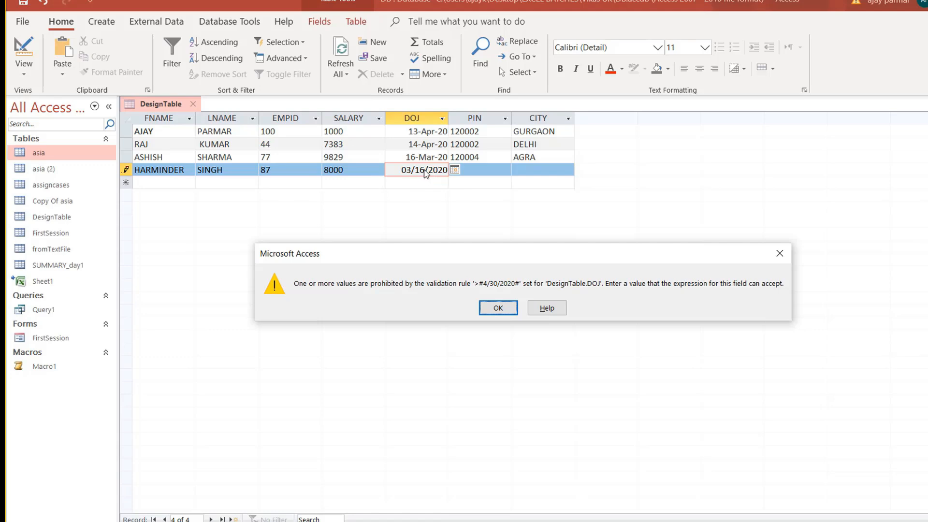
{"action": "key", "text": "Return"}
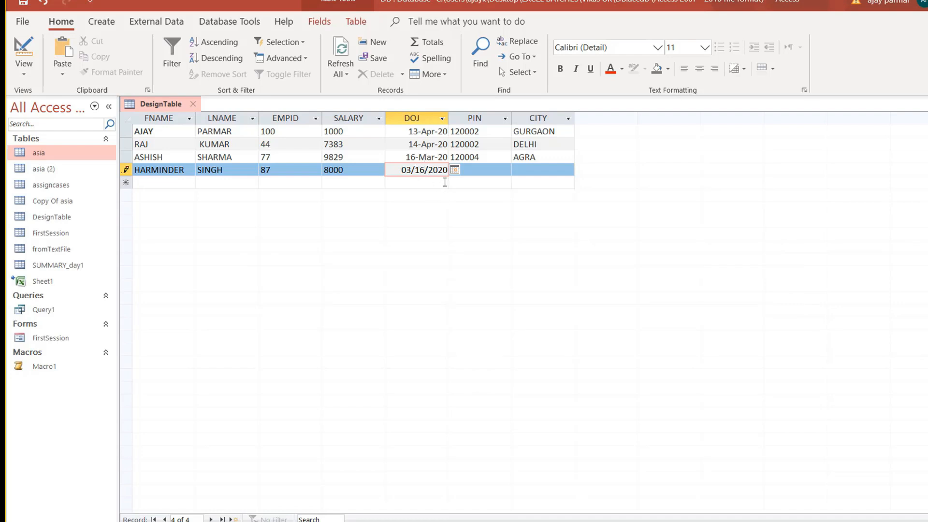
{"action": "key", "text": "Escape"}
{"action": "key", "text": "Escape"}
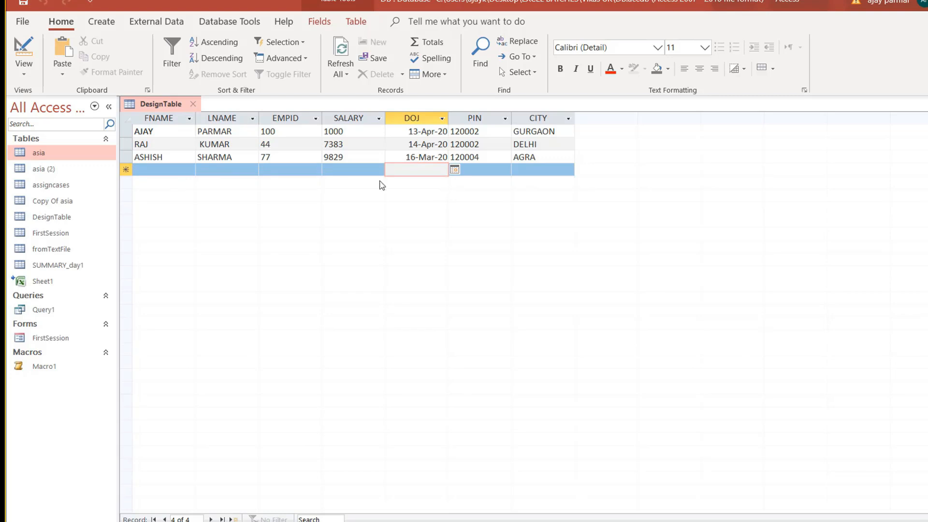
Clear the first record's DOJ and try 4 February 2020, which the validation rule rejects.
{"action": "left_click", "coordinate": [348, 171]}
{"action": "key", "text": "Up"}
{"action": "key", "text": "Up"}
{"action": "key", "text": "Up"}
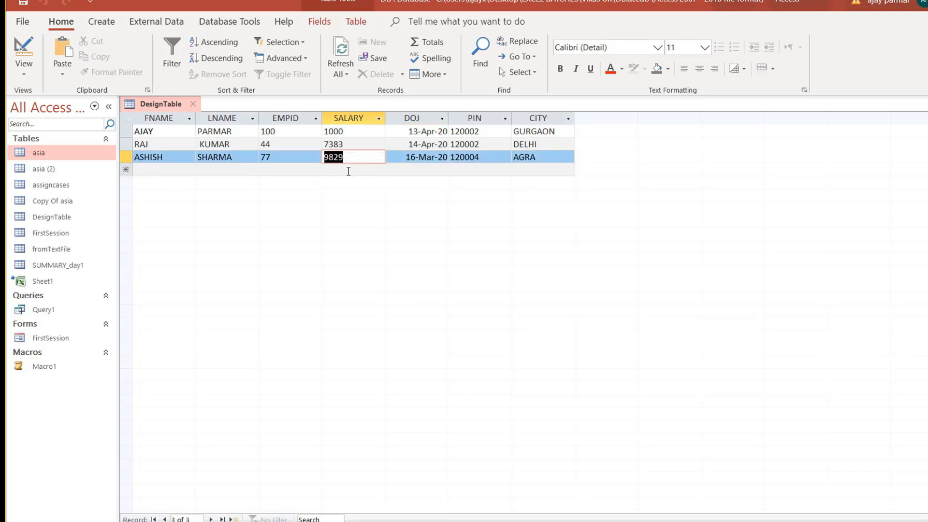
{"action": "key", "text": "Tab"}
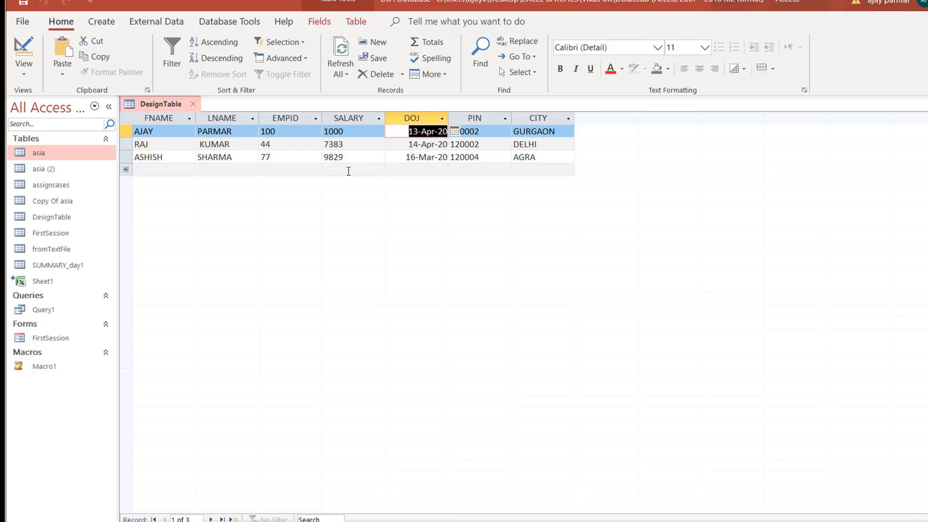
{"action": "key", "text": "Delete"}
{"action": "key", "text": "Down"}
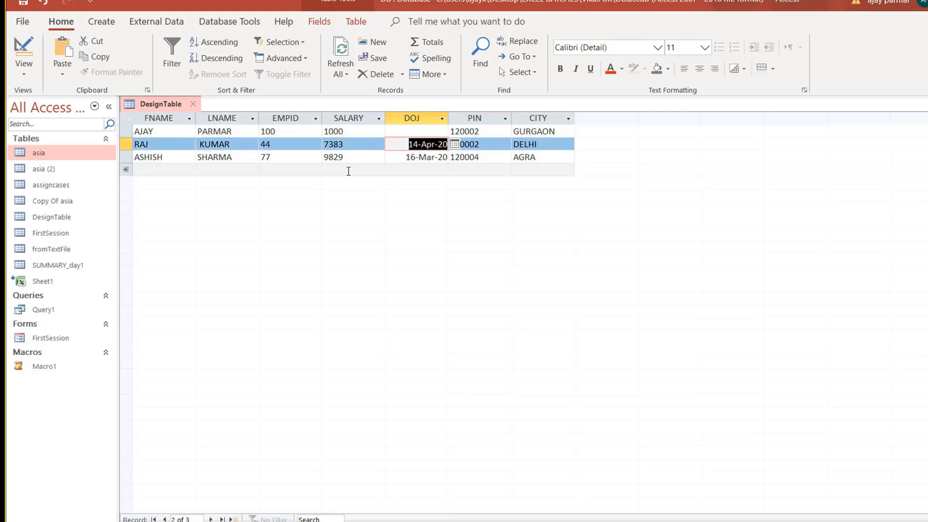
{"action": "key", "text": "Up"}
{"action": "key", "text": "alt+Down"}
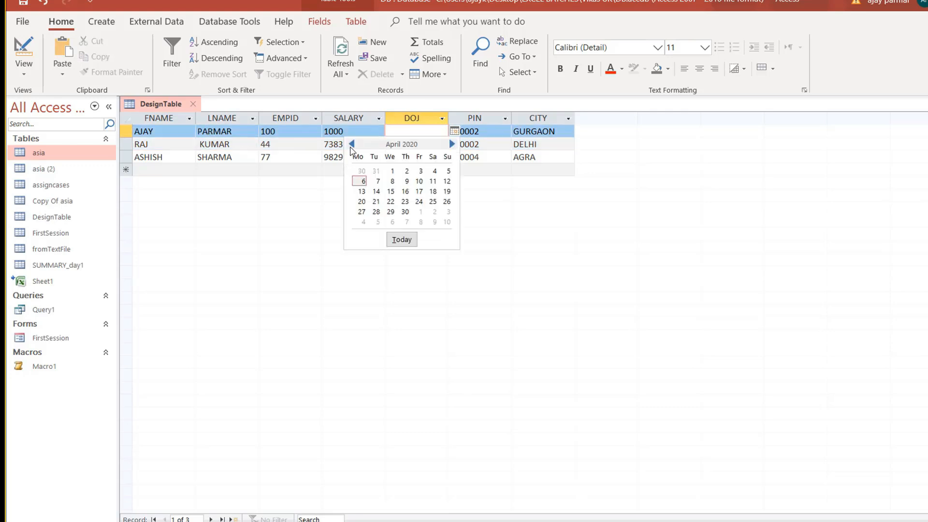
{"action": "left_click", "coordinate": [352, 144]}
{"action": "left_click", "coordinate": [352, 144]}
{"action": "left_click", "coordinate": [377, 181]}
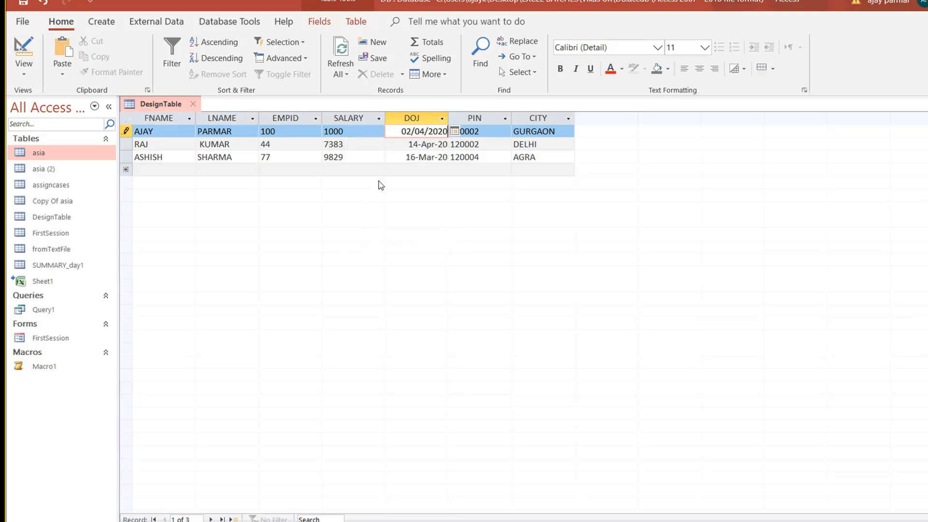
{"action": "left_click", "coordinate": [445, 161]}
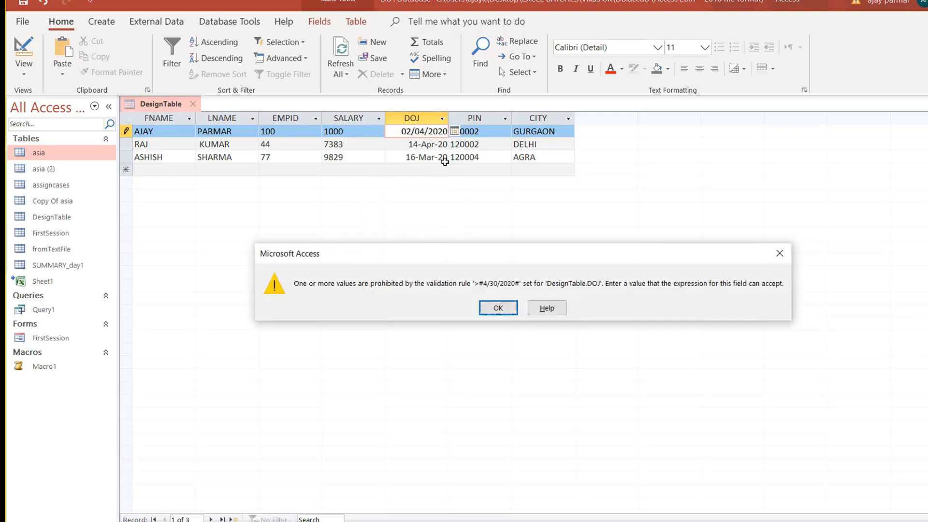
{"action": "left_click", "coordinate": [511, 312]}
Undo, then try 21 April 2020 as the first record's DOJ, which is also rejected.
{"action": "key", "text": "Escape"}
{"action": "key", "text": "Escape"}
{"action": "key", "text": "Down"}
{"action": "key", "text": "Up"}
{"action": "key", "text": "Left"}
{"action": "key", "text": "Right"}
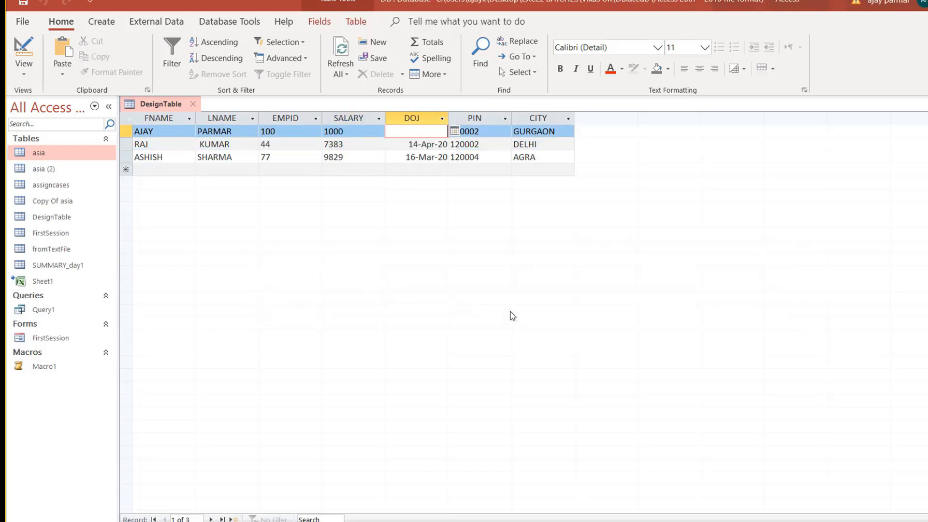
{"action": "key", "text": "alt+Down"}
{"action": "key", "text": "Down"}
{"action": "key", "text": "Right"}
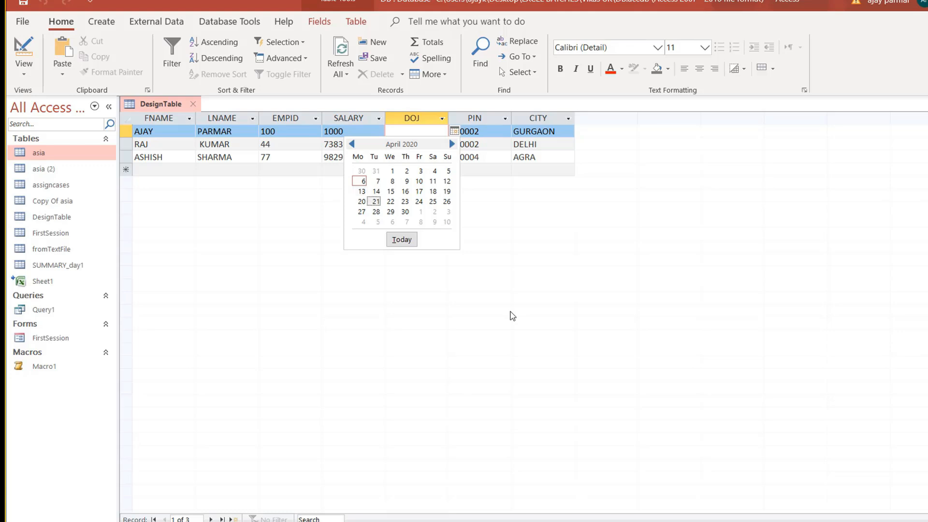
{"action": "key", "text": "Return"}
{"action": "key", "text": "Tab"}
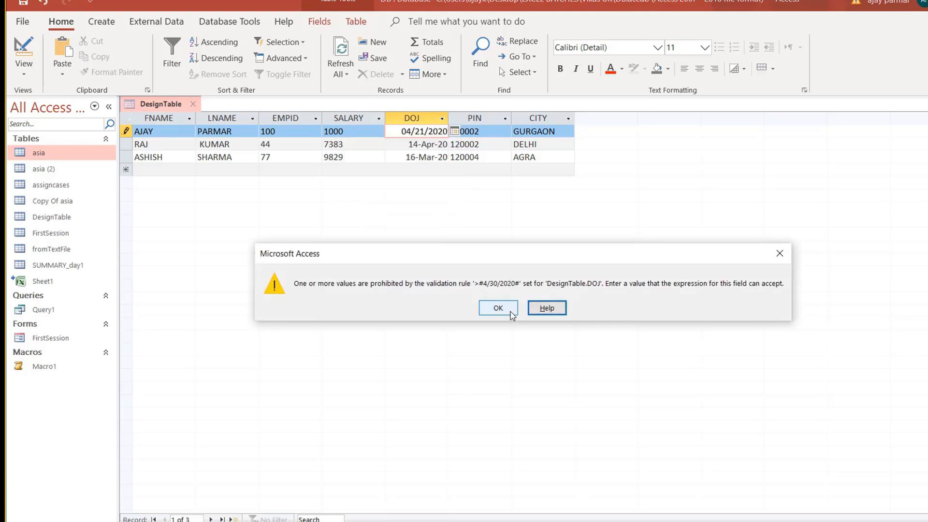
{"action": "left_click", "coordinate": [510, 313]}
Enter 5 May 2020 as the first record's DOJ and commit it.
{"action": "key", "text": "alt+Down"}
{"action": "key", "text": "Up"}
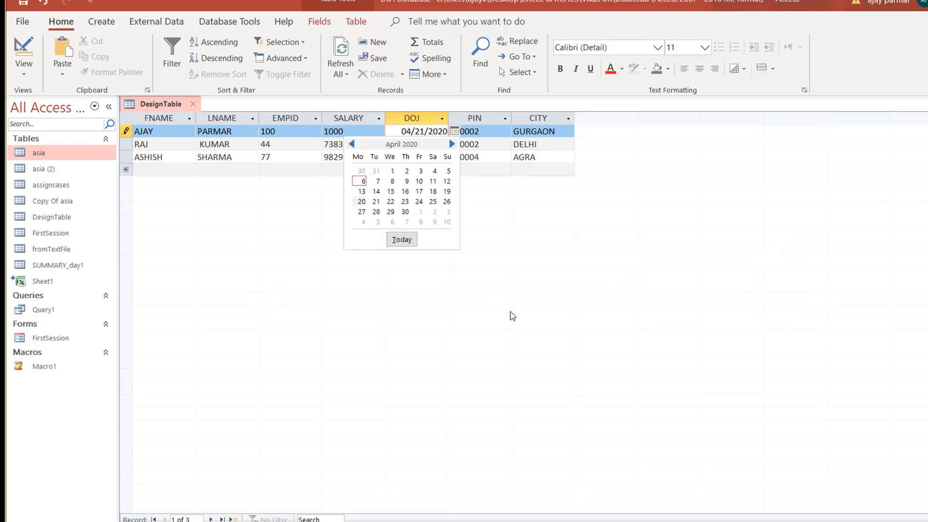
{"action": "key", "text": "Right"}
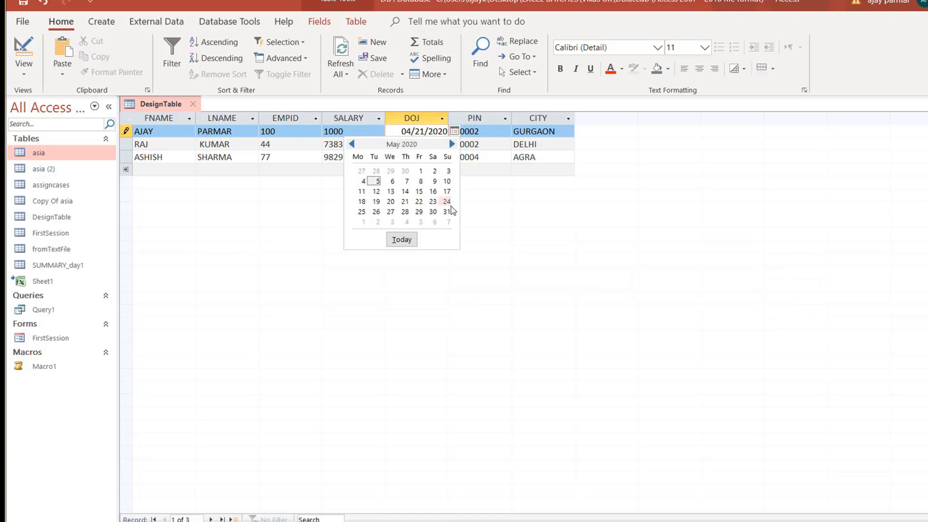
{"action": "key", "text": "Return"}
{"action": "key", "text": "Down"}
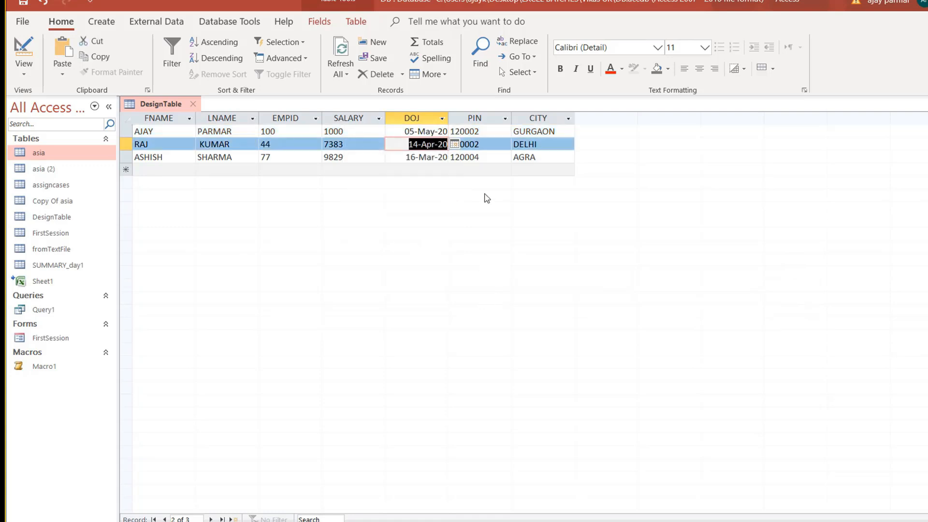
{"action": "key", "text": "Down"}
{"action": "key", "text": "Up"}
{"action": "key", "text": "Down"}
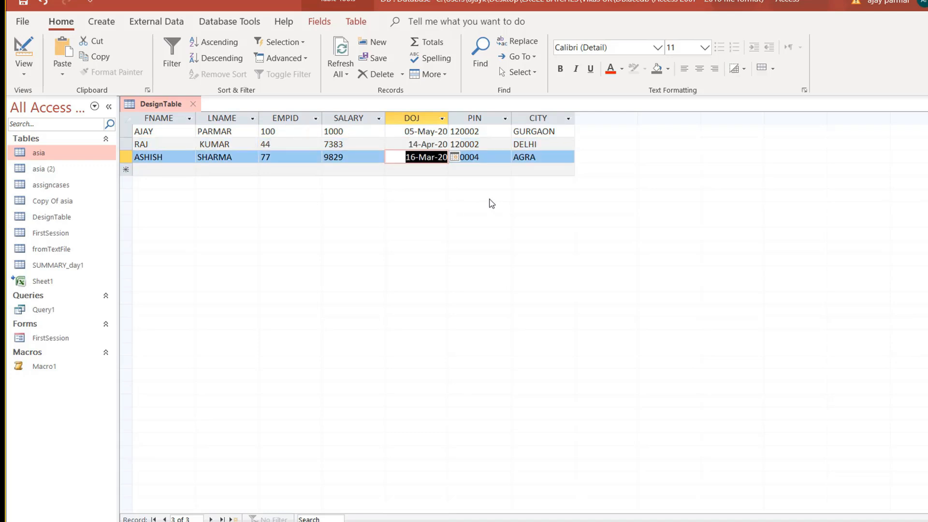
{"action": "key", "text": "Up"}
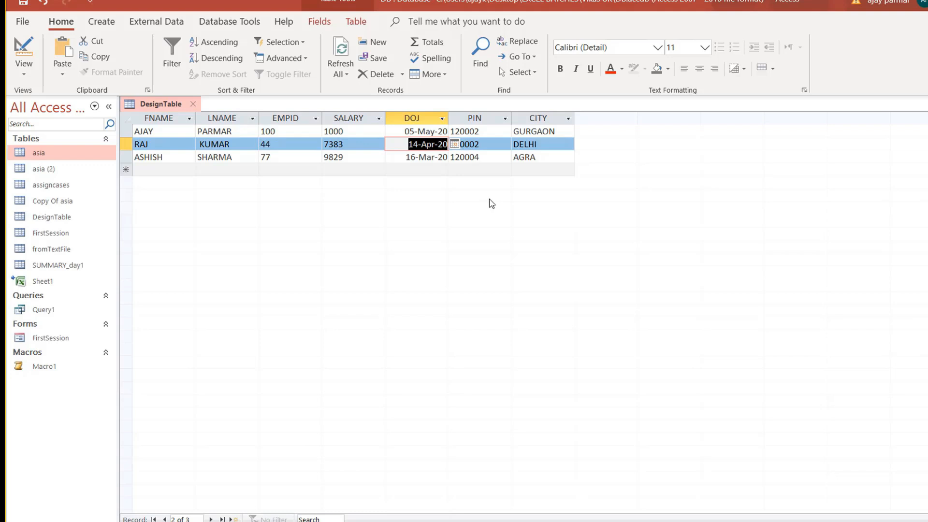
Try 02/05/2020 for RAJ's DOJ, undo the rejected change, and move to the new record.
{"action": "key", "text": "alt+Down"}
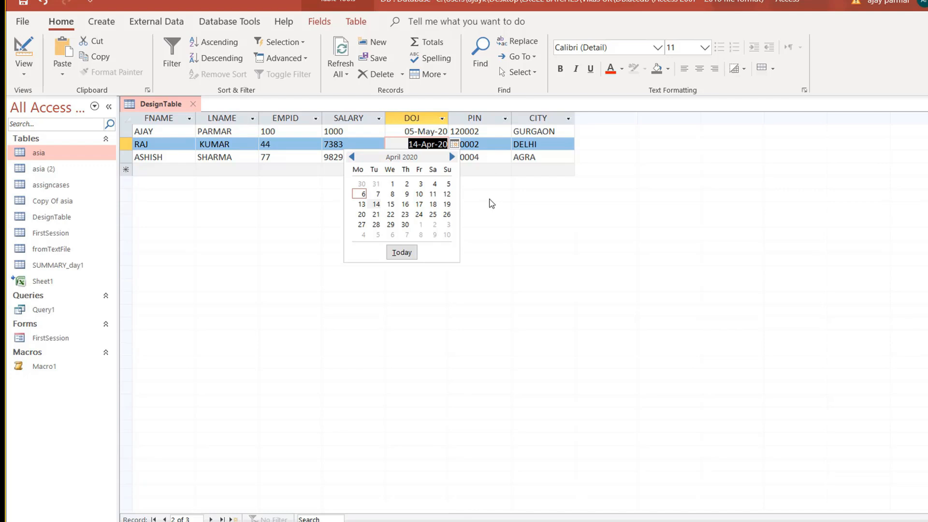
{"action": "left_click", "coordinate": [353, 156]}
{"action": "left_click", "coordinate": [352, 156]}
{"action": "left_click", "coordinate": [390, 194]}
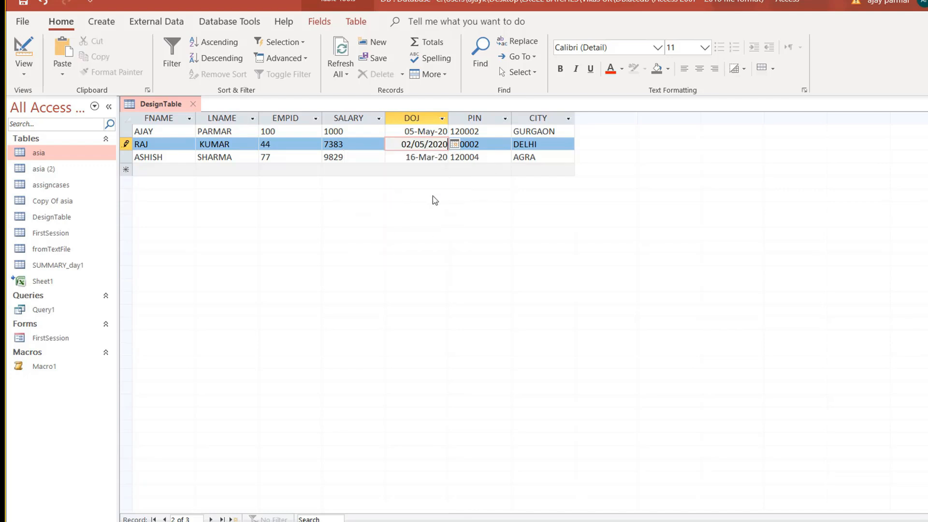
{"action": "left_click", "coordinate": [422, 160]}
{"action": "key", "text": "Return"}
{"action": "key", "text": "Escape"}
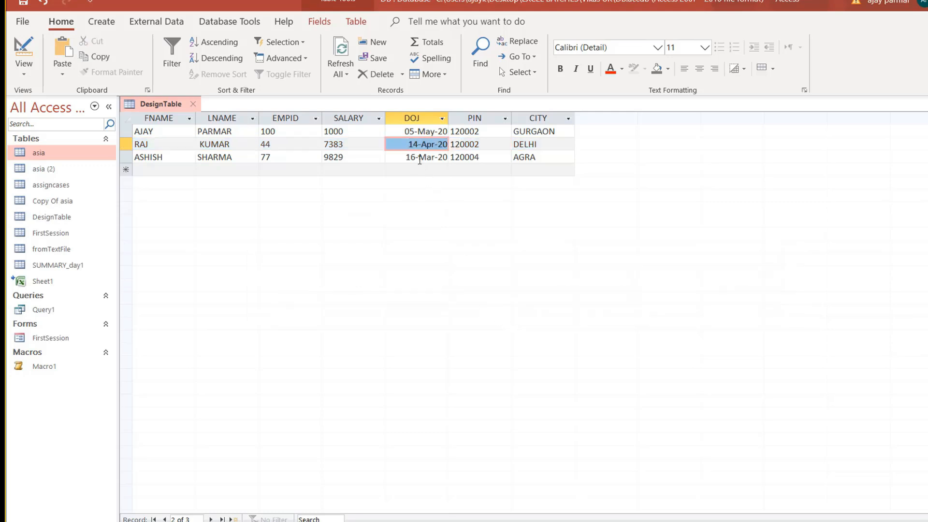
{"action": "left_click", "coordinate": [415, 157]}
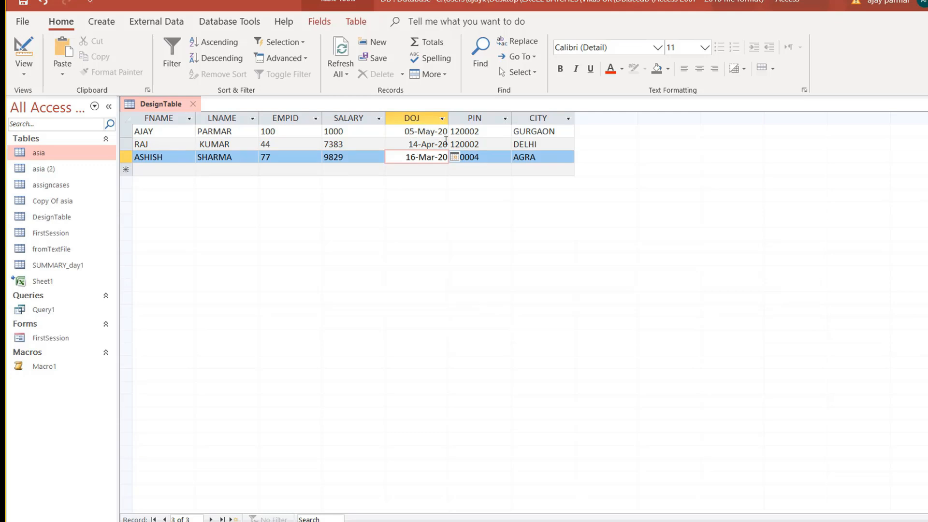
{"action": "left_click", "coordinate": [395, 172]}
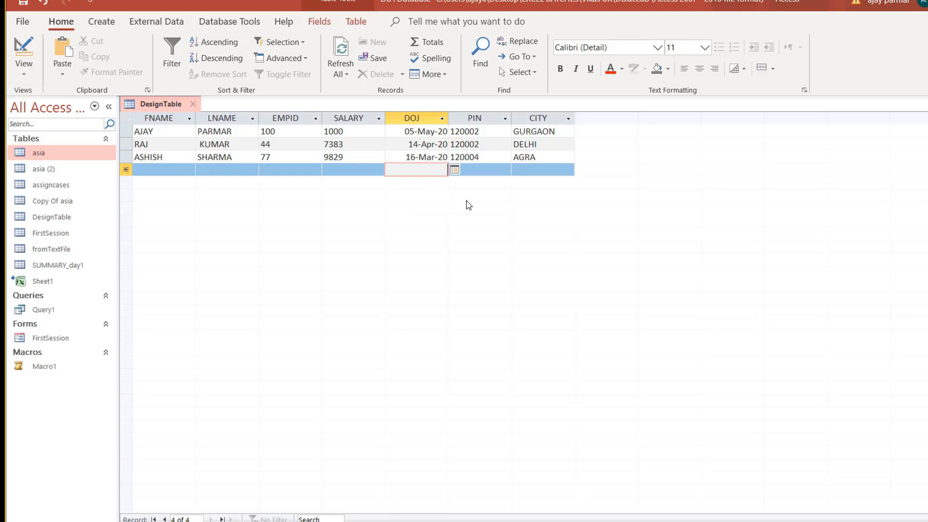
In Design View, set DOJ's Validation Text to 'Date must be greater than 30th april'.
{"action": "left_click", "coordinate": [23, 70]}
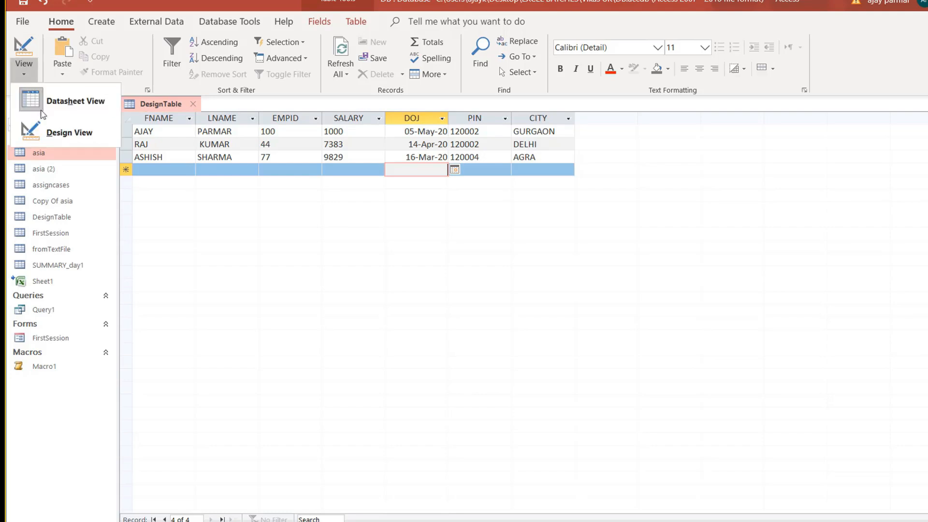
{"action": "left_click", "coordinate": [79, 136]}
{"action": "left_click", "coordinate": [232, 430]}
{"action": "type", "text": "Da"}
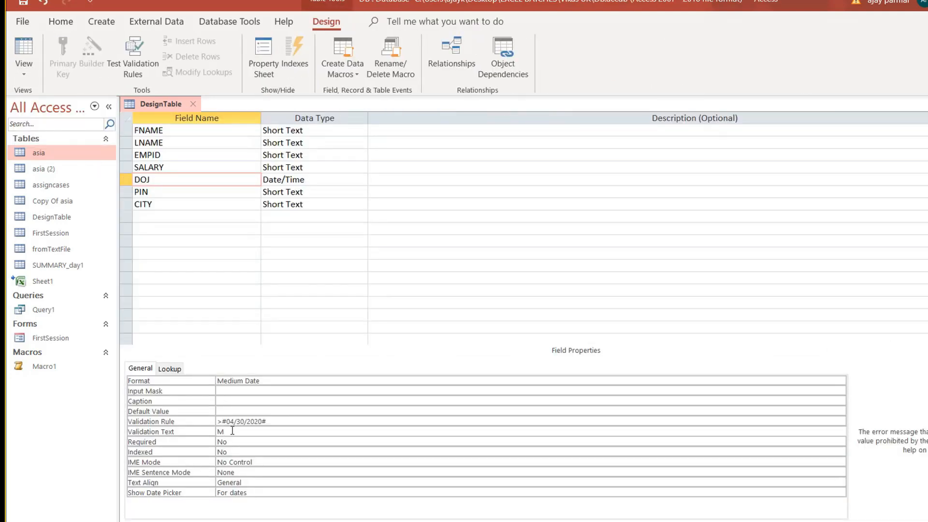
{"action": "type", "text": "te must be greater than 30th april"}
{"action": "key", "text": "Return"}
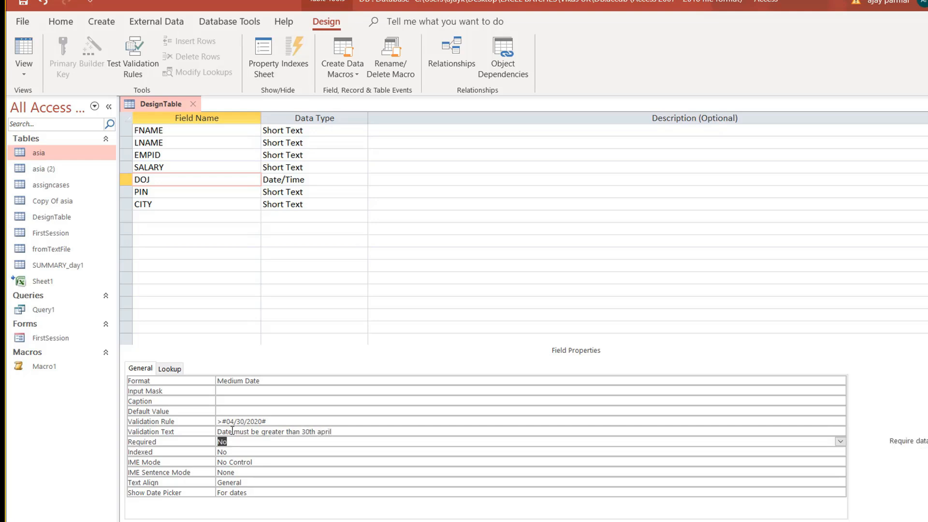
{"action": "left_click", "coordinate": [299, 192]}
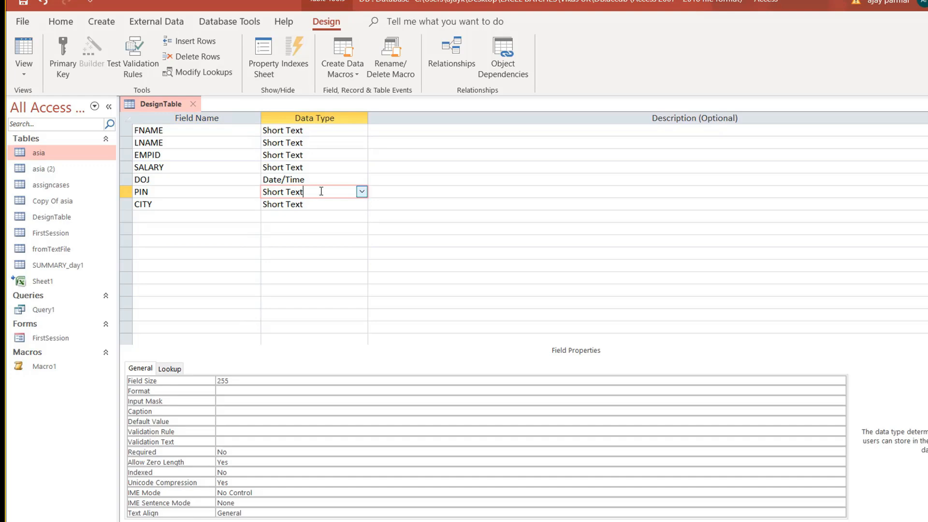
In Excel, make a first attempt at a hyphenated pin in I3 beside 122002.
{"action": "key", "text": "alt+Tab"}
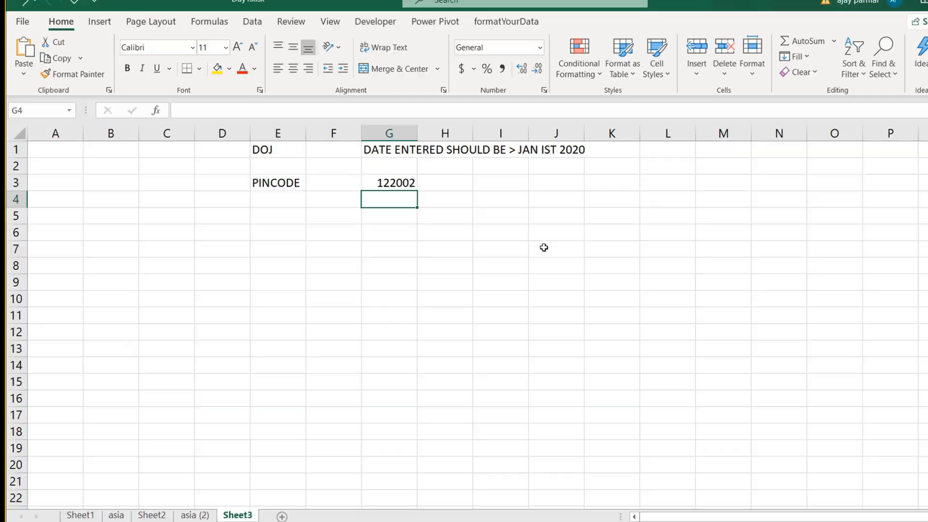
{"action": "left_click", "coordinate": [373, 210]}
{"action": "key", "text": "Up"}
{"action": "key", "text": "Up"}
{"action": "key", "text": "Right"}
{"action": "key", "text": "Right"}
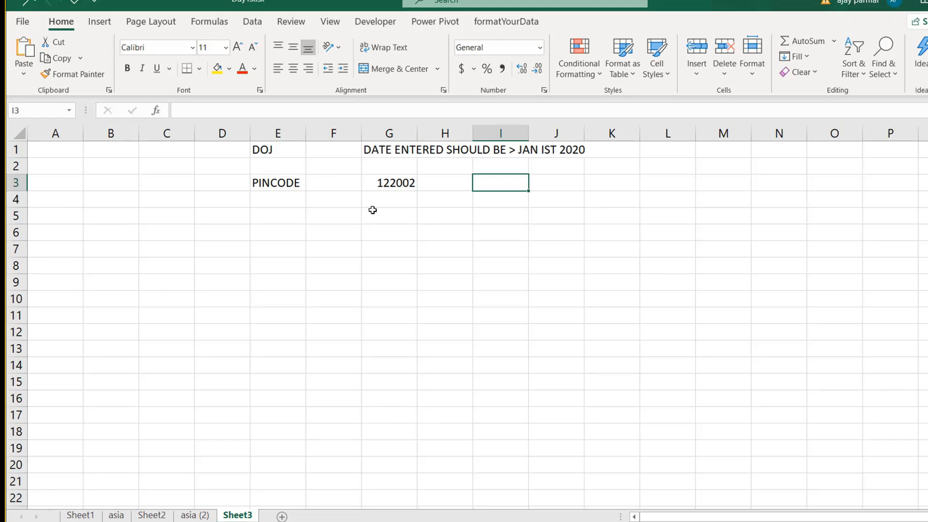
{"action": "type", "text": "12-22"}
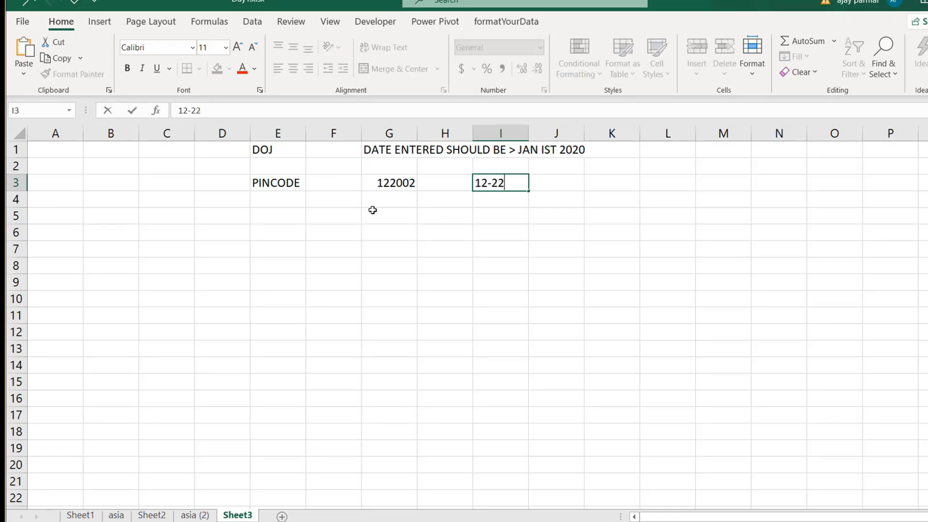
{"action": "key", "text": "BackSpace"}
{"action": "key", "text": "BackSpace"}
{"action": "type", "text": "20-22"}
{"action": "key", "text": "Return"}
Re-enter I3 as 122-002, check it, and return to Access.
{"action": "key", "text": "Up"}
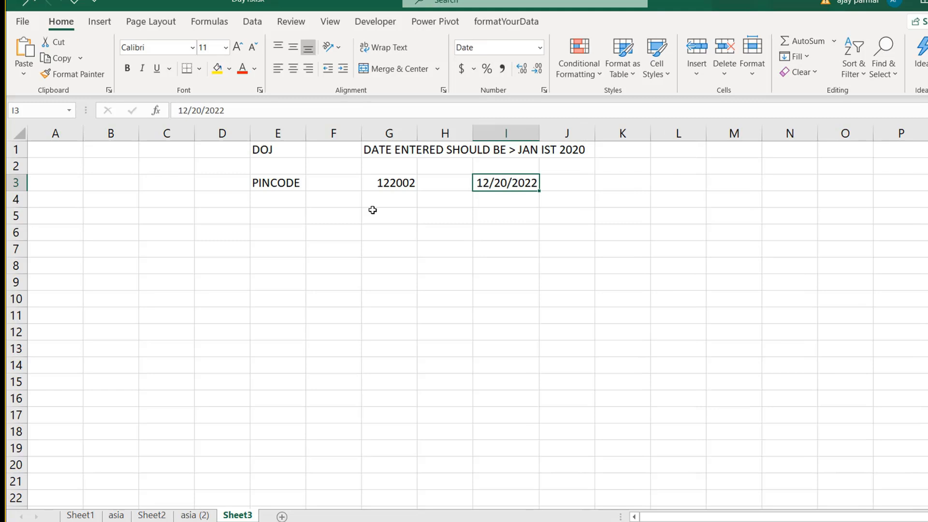
{"action": "type", "text": "1222"}
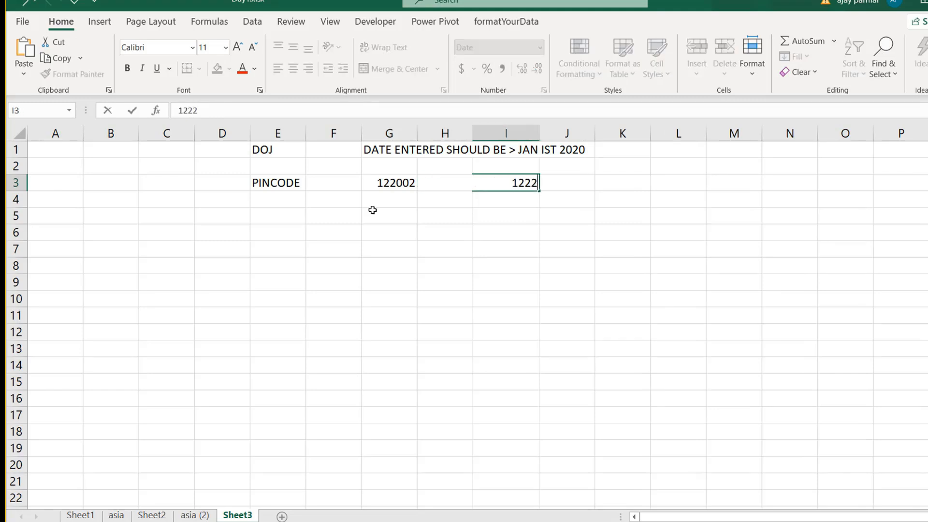
{"action": "key", "text": "BackSpace"}
{"action": "type", "text": "-"}
{"action": "type", "text": "002"}
{"action": "key", "text": "Return"}
{"action": "key", "text": "Up"}
{"action": "key", "text": "Down"}
{"action": "key", "text": "Up"}
{"action": "left_click", "coordinate": [510, 230]}
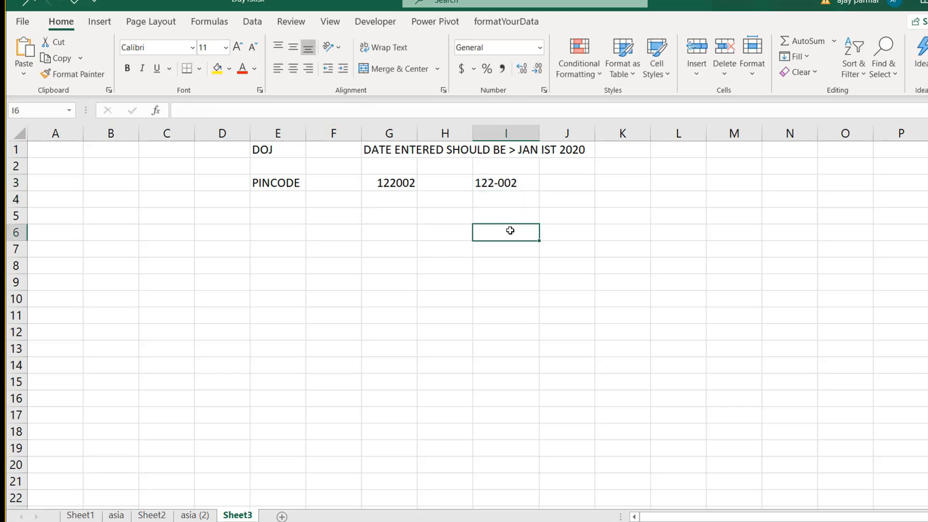
{"action": "left_click", "coordinate": [512, 187]}
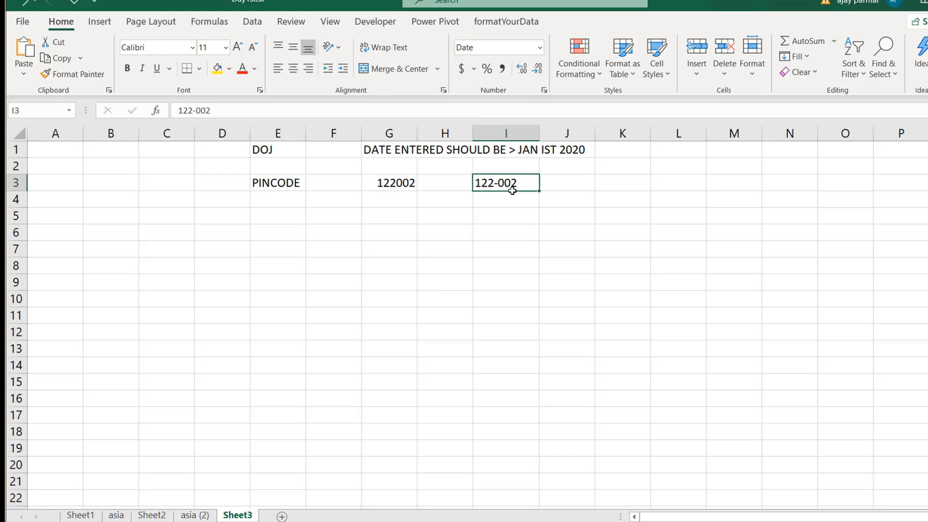
{"action": "key", "text": "alt+Tab"}
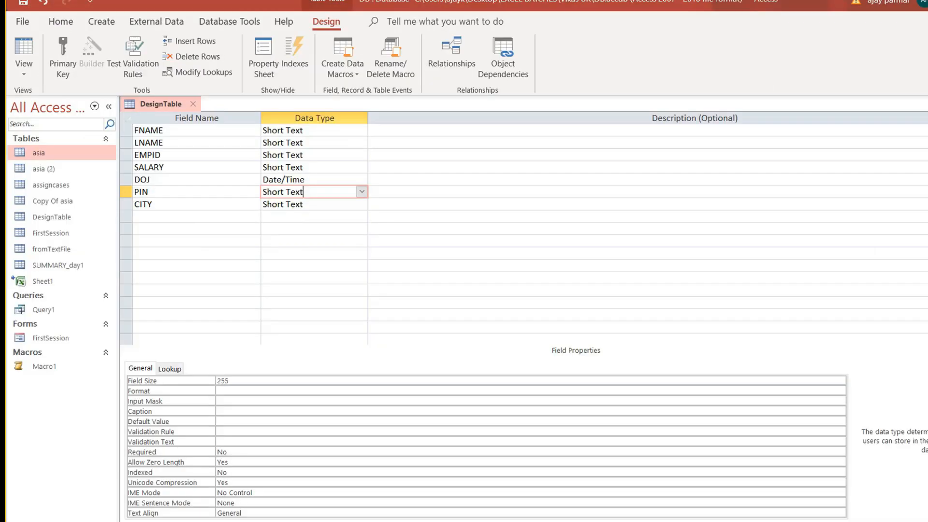
Select the PIN field's Input Mask property and launch the Input Mask Wizard builder.
{"action": "left_click", "coordinate": [167, 213]}
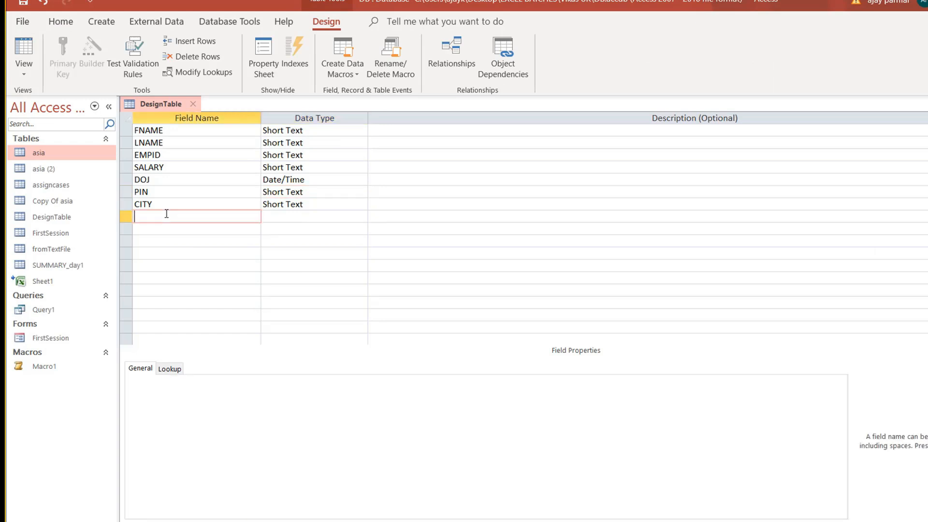
{"action": "left_click", "coordinate": [337, 201]}
{"action": "left_click", "coordinate": [341, 181]}
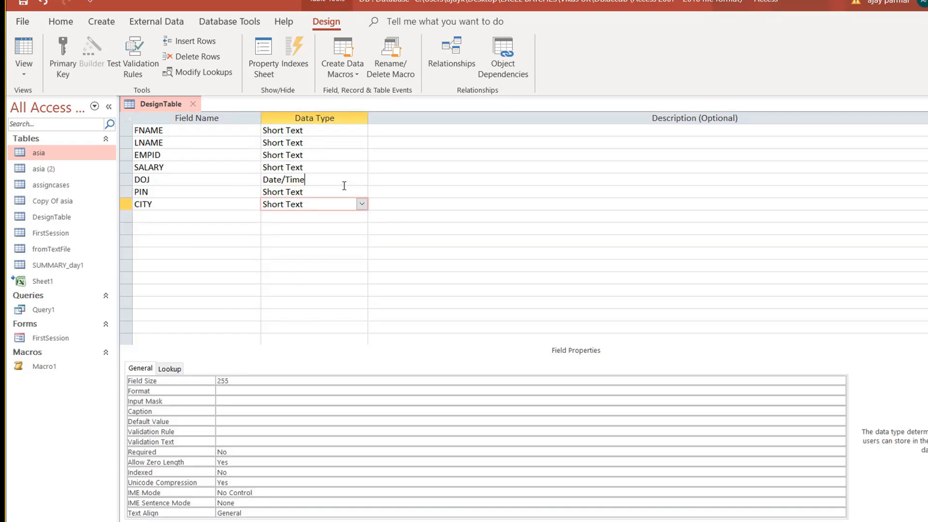
{"action": "left_click", "coordinate": [323, 191]}
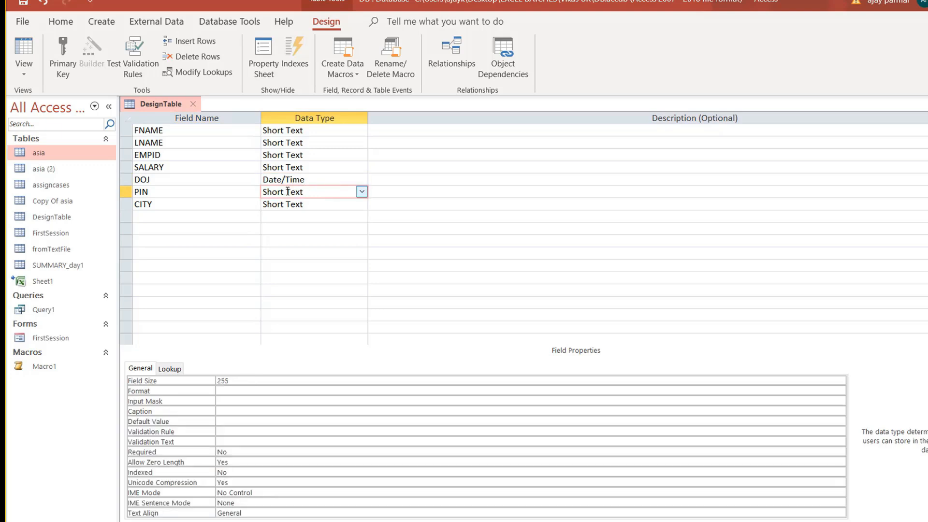
{"action": "left_click", "coordinate": [189, 191]}
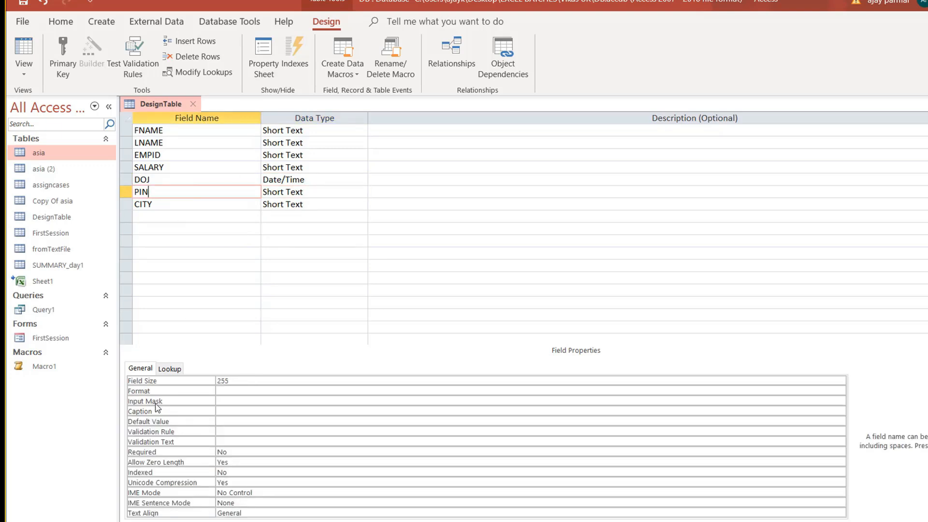
{"action": "left_click", "coordinate": [236, 403]}
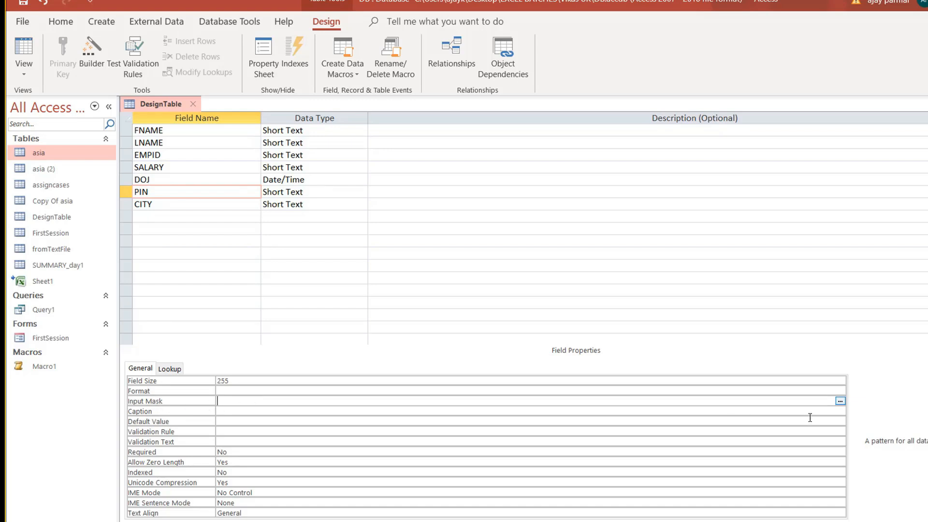
{"action": "left_click", "coordinate": [840, 402]}
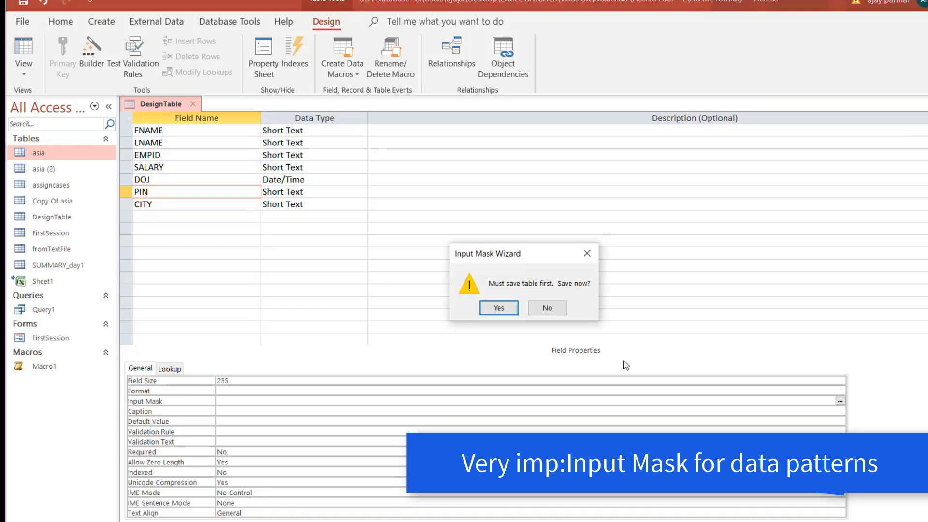
Save DesignTable, browse the predefined masks, and select Countryzipcode.
{"action": "left_click", "coordinate": [499, 308]}
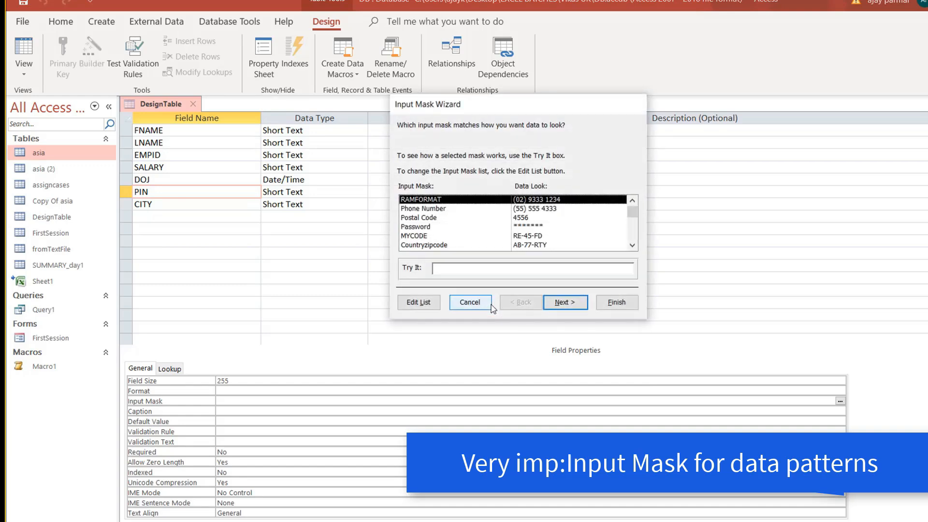
{"action": "left_click", "coordinate": [440, 211]}
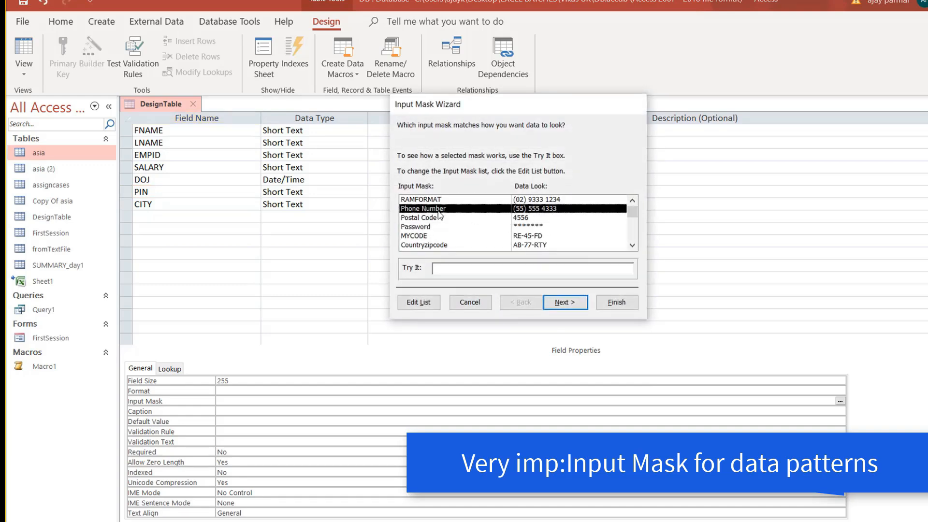
{"action": "left_click", "coordinate": [437, 227]}
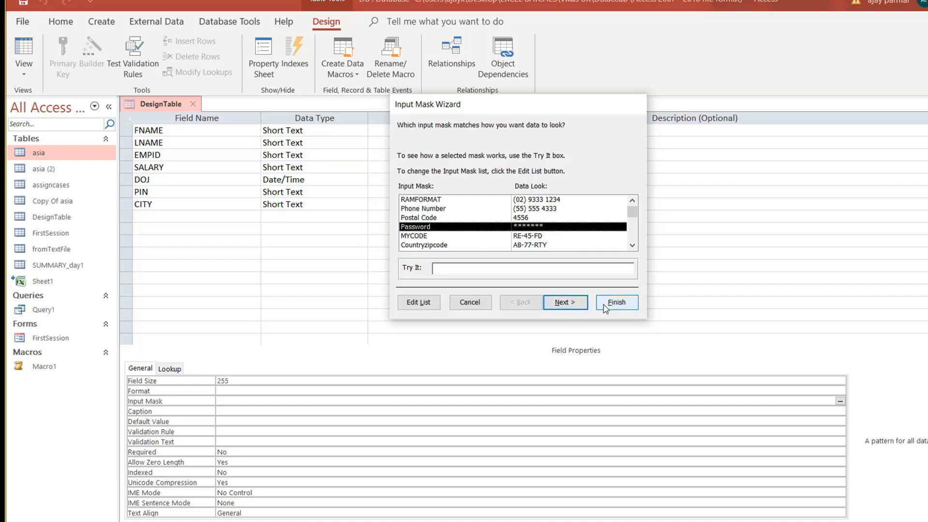
{"action": "left_click", "coordinate": [437, 200]}
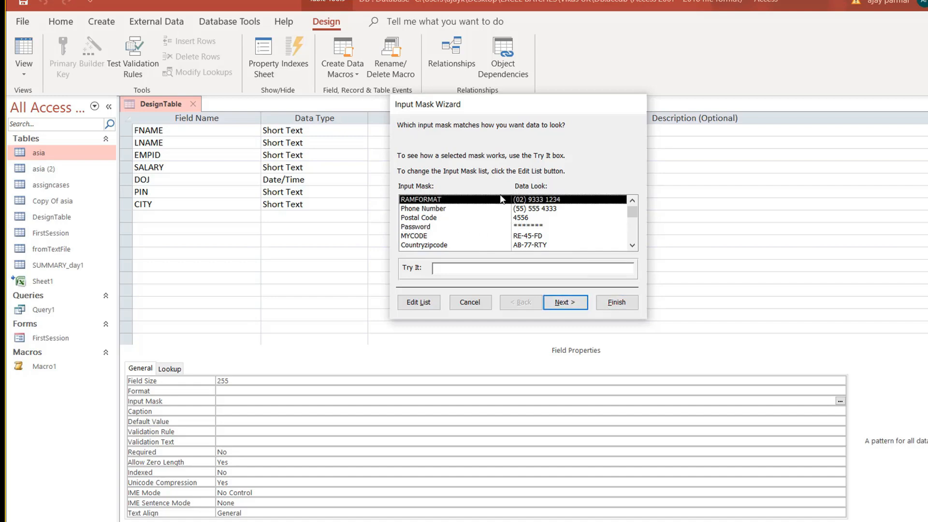
{"action": "left_click", "coordinate": [559, 212]}
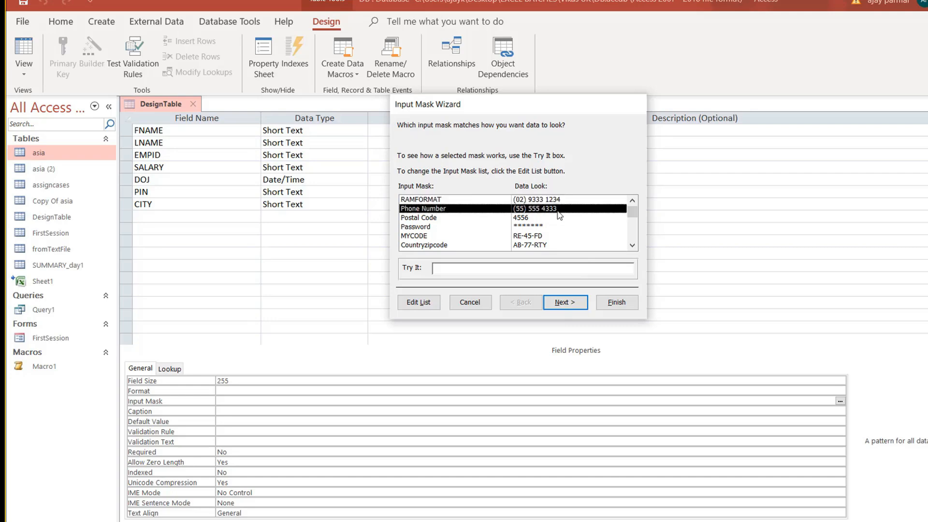
{"action": "left_click", "coordinate": [518, 218]}
{"action": "left_click", "coordinate": [631, 245]}
{"action": "left_click", "coordinate": [632, 246]}
{"action": "left_click", "coordinate": [631, 245]}
{"action": "left_click", "coordinate": [632, 245]}
{"action": "left_click", "coordinate": [631, 246]}
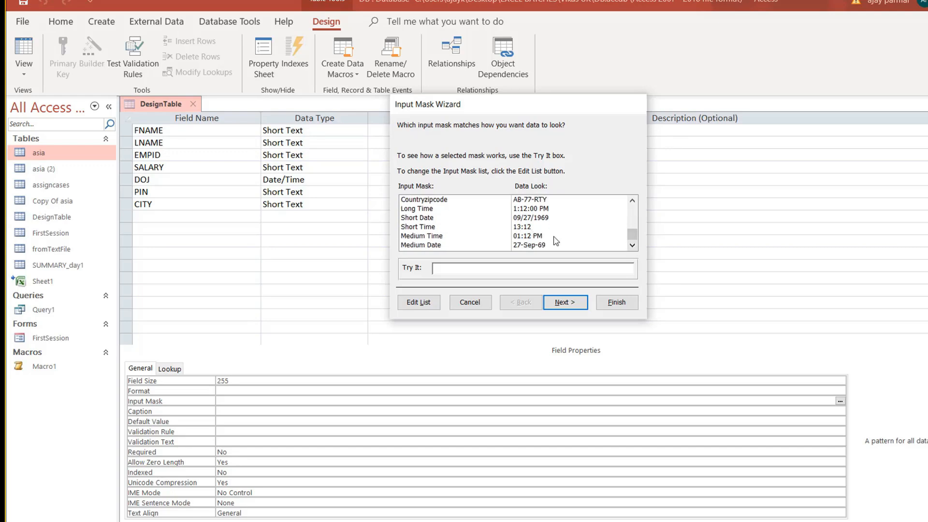
{"action": "left_click", "coordinate": [451, 200]}
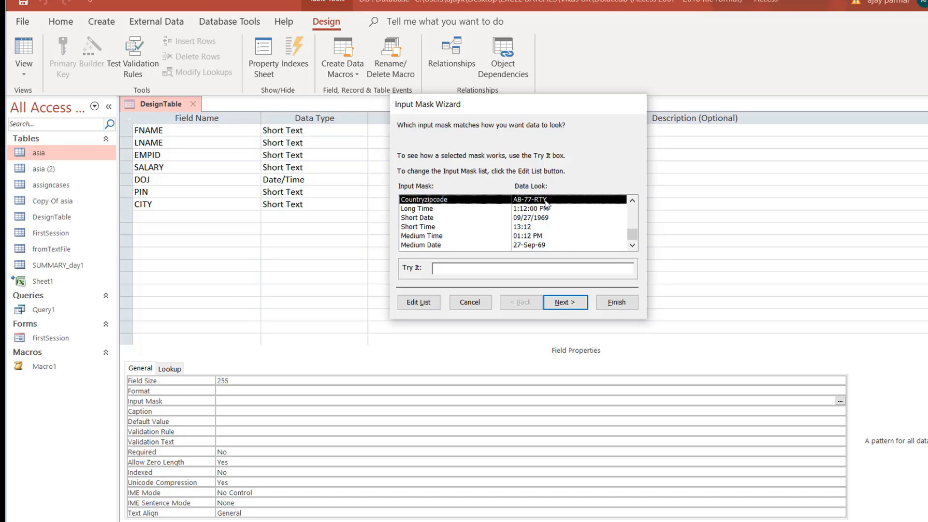
Review Countryzipcode's LL-00-LLL mask, reselect it, then cancel the wizard without applying it.
{"action": "left_click", "coordinate": [565, 308]}
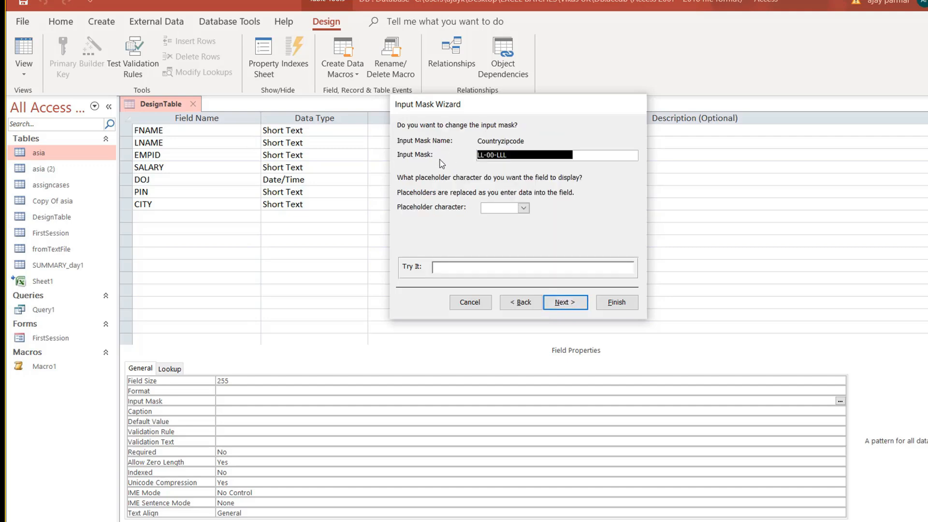
{"action": "left_click", "coordinate": [514, 158]}
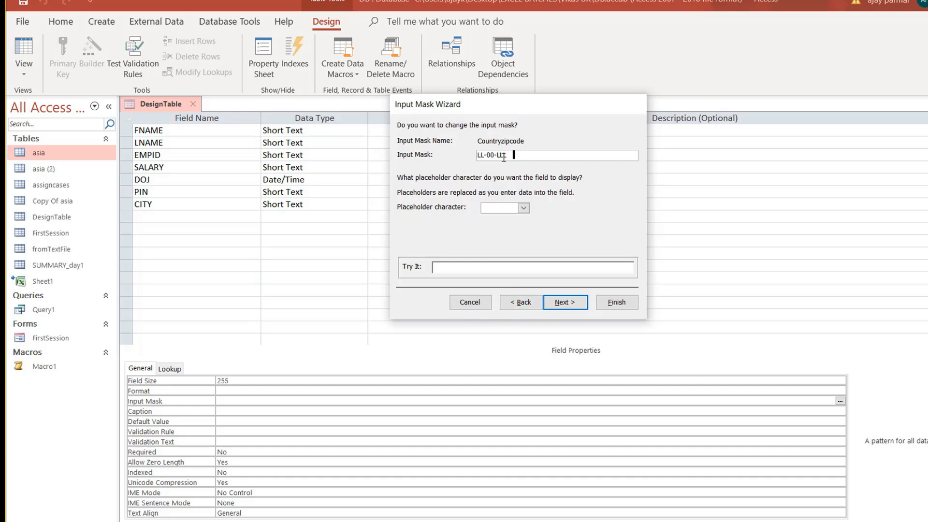
{"action": "left_click", "coordinate": [521, 307]}
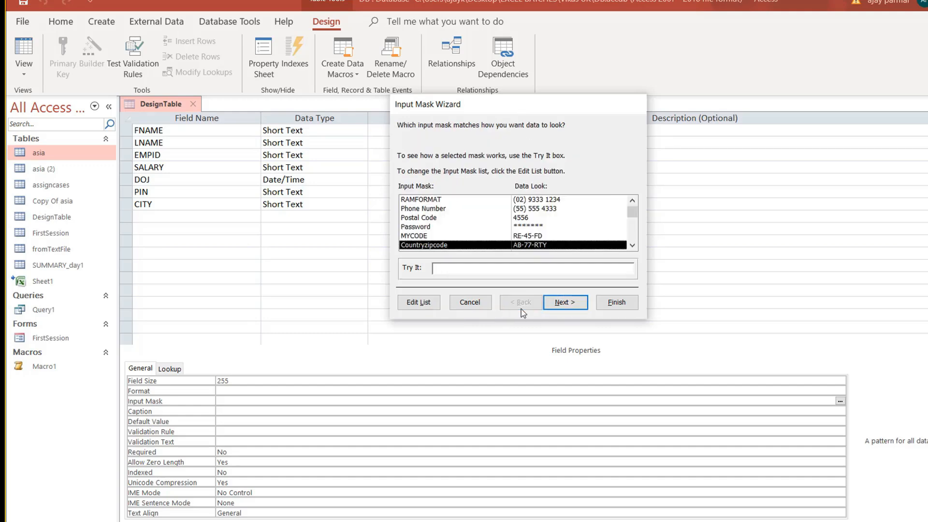
{"action": "left_click", "coordinate": [631, 245]}
{"action": "left_click", "coordinate": [631, 245]}
{"action": "left_click", "coordinate": [531, 237]}
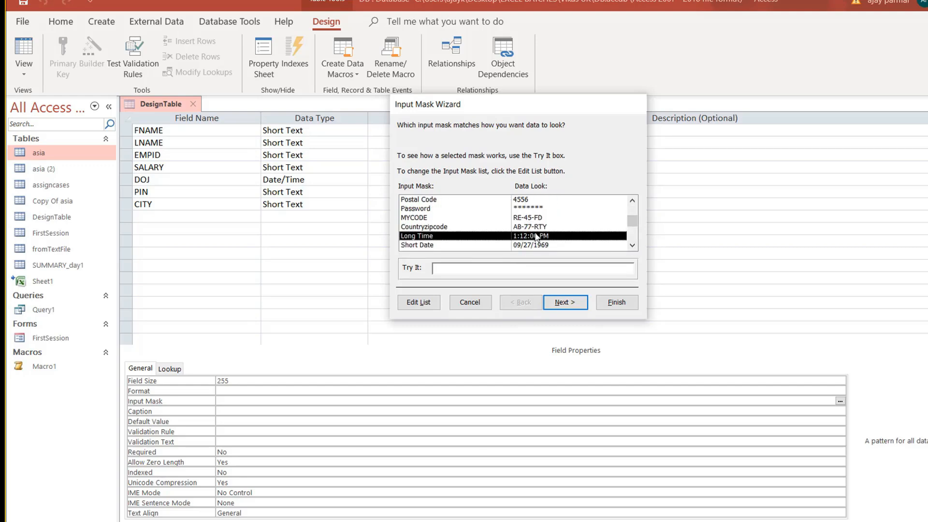
{"action": "left_click", "coordinate": [544, 229]}
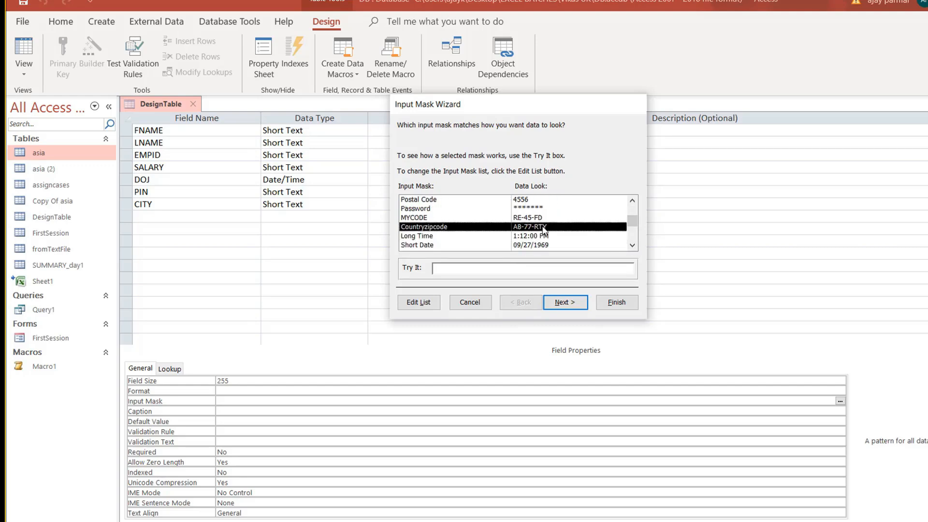
{"action": "left_click", "coordinate": [572, 303]}
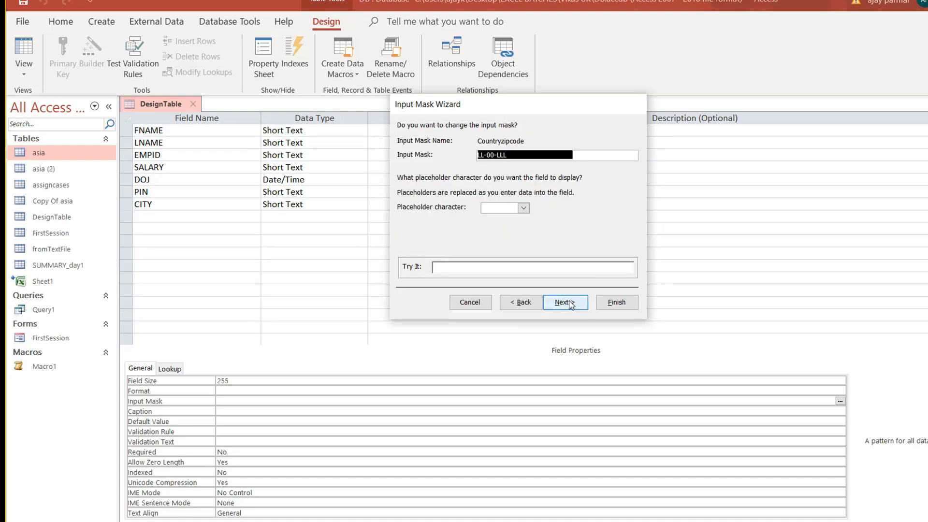
{"action": "left_click", "coordinate": [513, 161]}
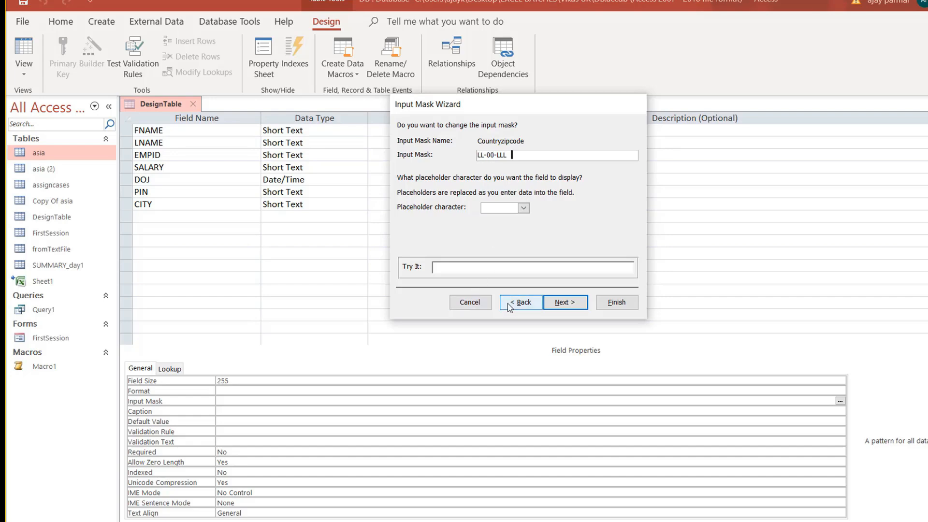
{"action": "left_click", "coordinate": [488, 303]}
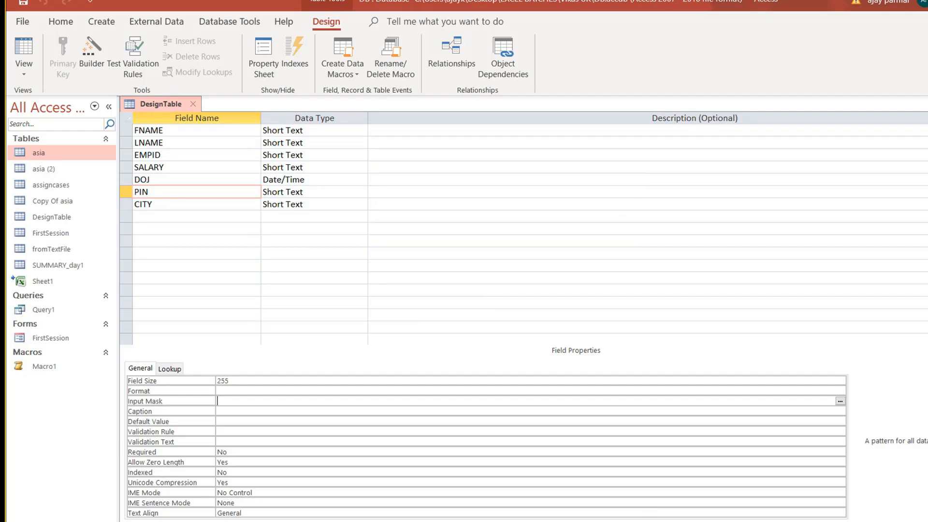
Search Google for 'input mask access tables'.
{"action": "key", "text": "alt+Tab"}
{"action": "left_click", "coordinate": [141, 91]}
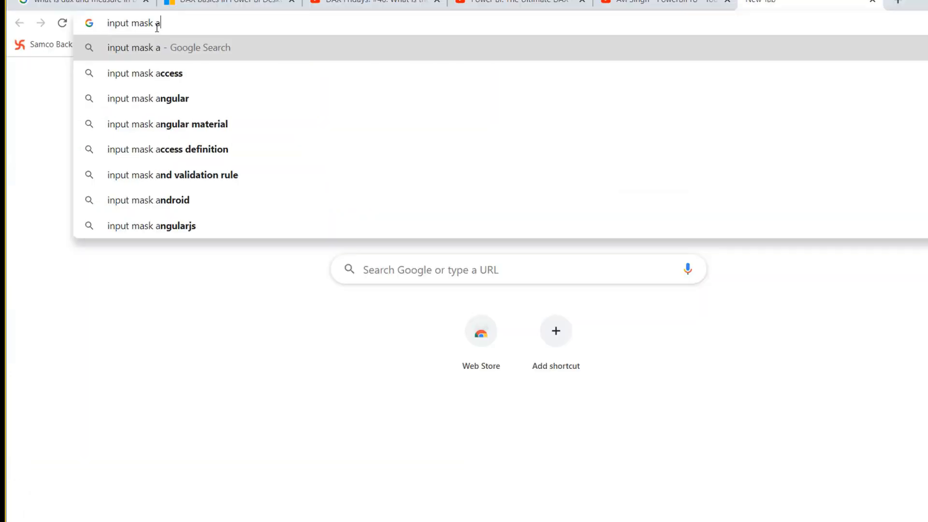
{"action": "type", "text": "ccess tables"}
{"action": "key", "text": "Return"}
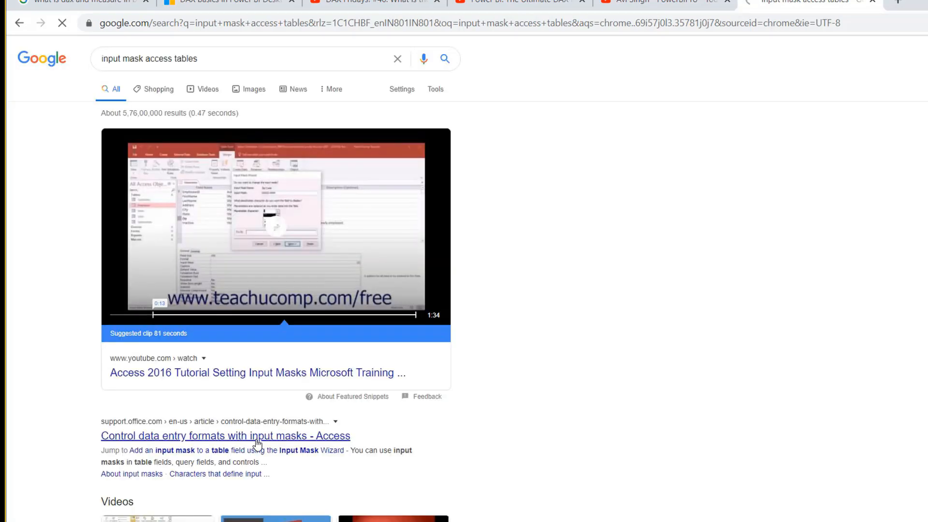
Open Microsoft's input mask support article, find its character table, and copy the URL.
{"action": "left_click", "coordinate": [258, 436]}
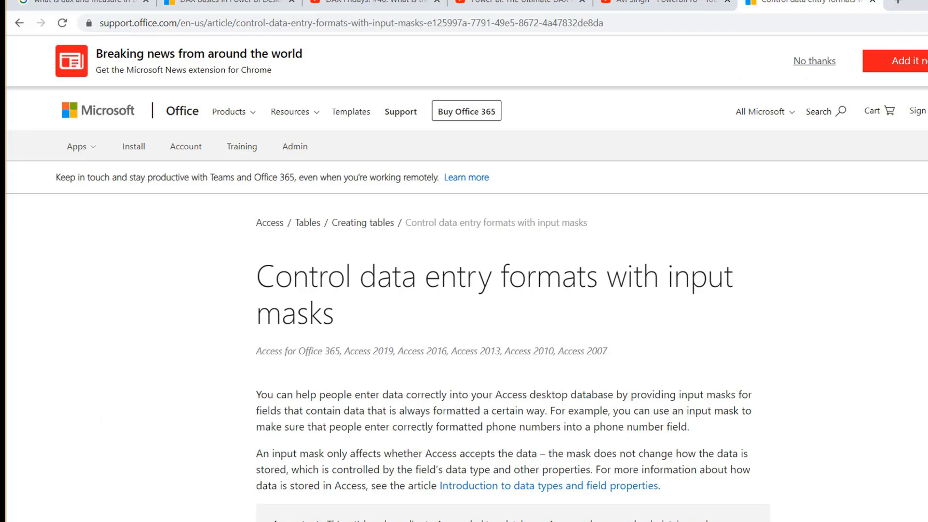
{"action": "scroll", "coordinate": [464, 290], "scroll_direction": "down", "scroll_amount": 20}
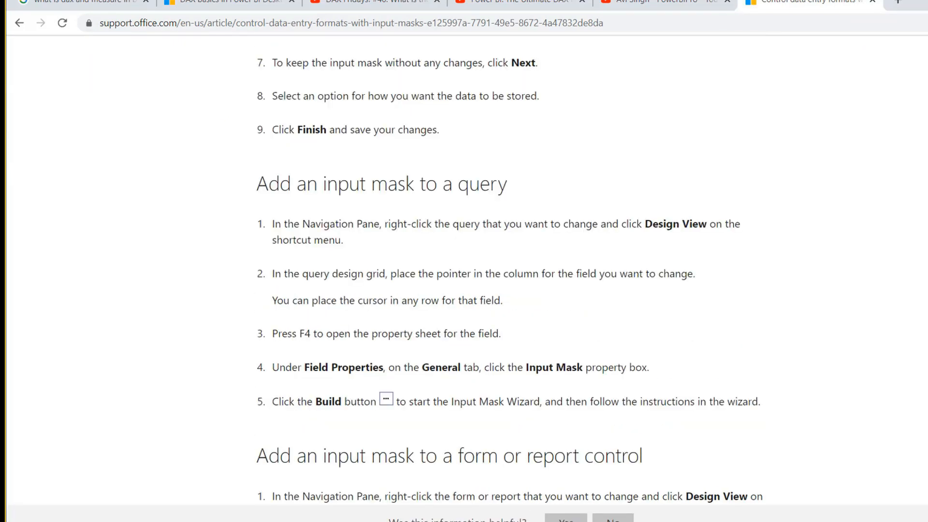
{"action": "scroll", "coordinate": [513, 271], "scroll_direction": "up", "scroll_amount": 15}
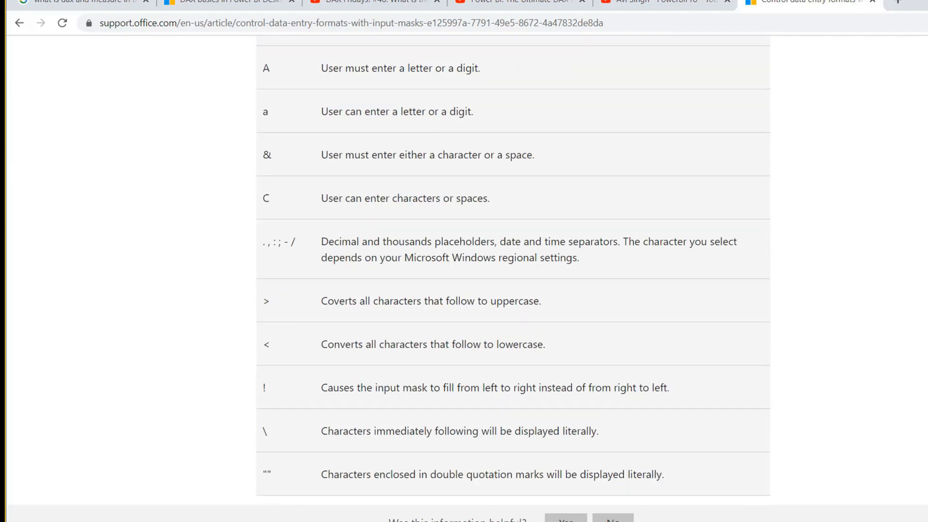
{"action": "scroll", "coordinate": [513, 270], "scroll_direction": "up", "scroll_amount": 4}
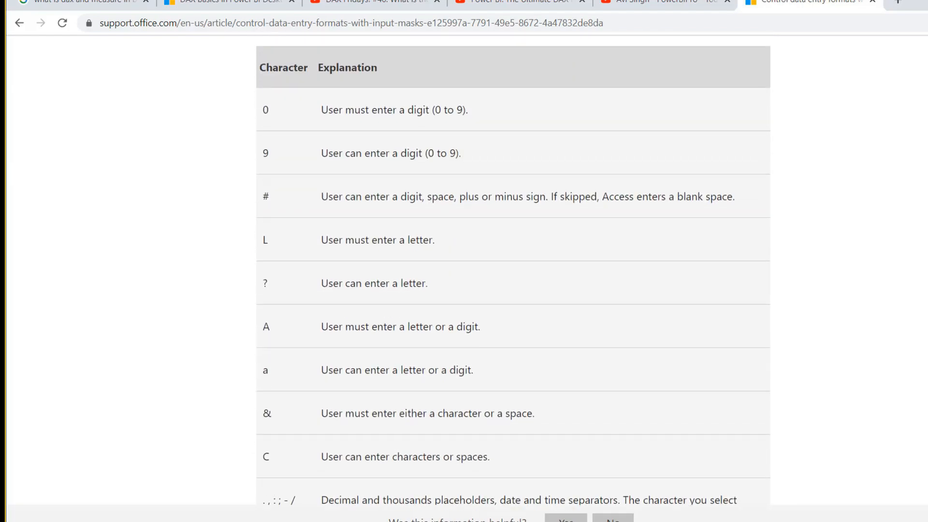
{"action": "left_click", "coordinate": [665, 20]}
{"action": "key", "text": "ctrl+c"}
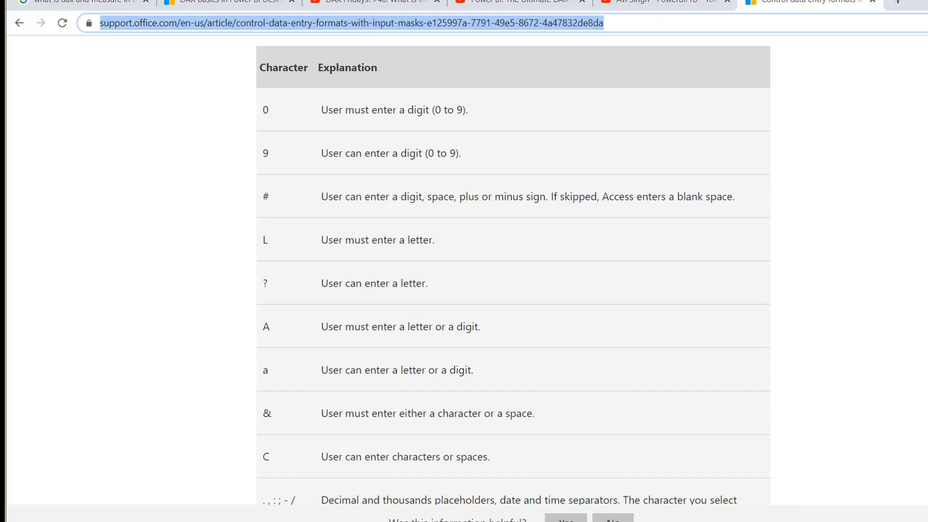
{"action": "key", "text": "alt+Tab"}
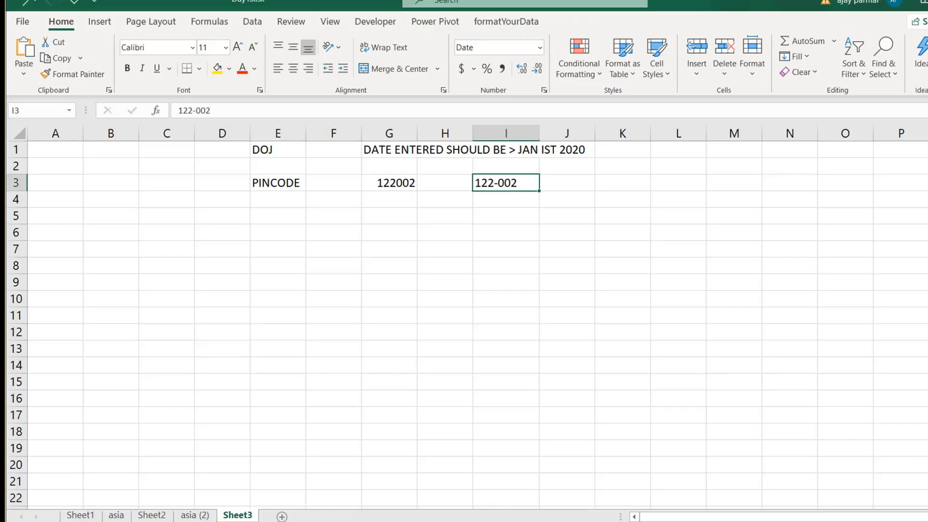
Paste the article link into A8 and label it 'input masks' in A7.
{"action": "left_click", "coordinate": [172, 304]}
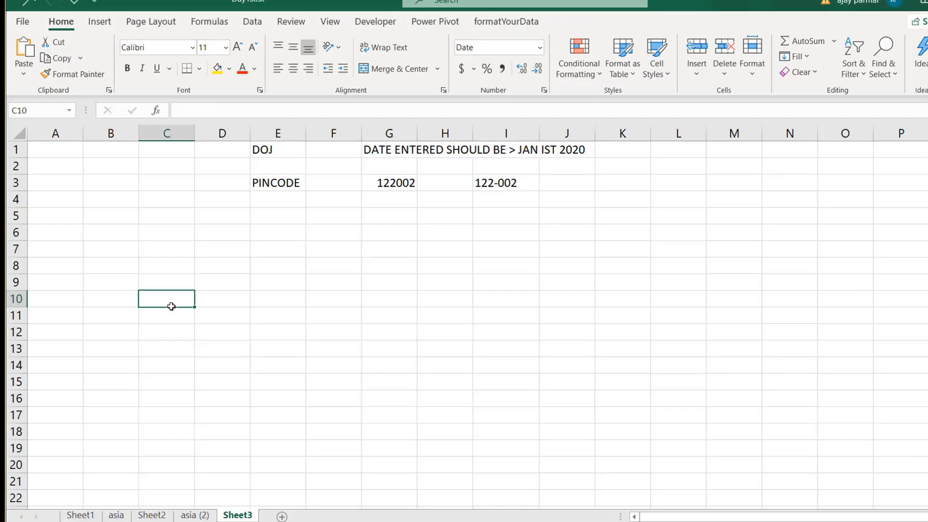
{"action": "left_click", "coordinate": [74, 264]}
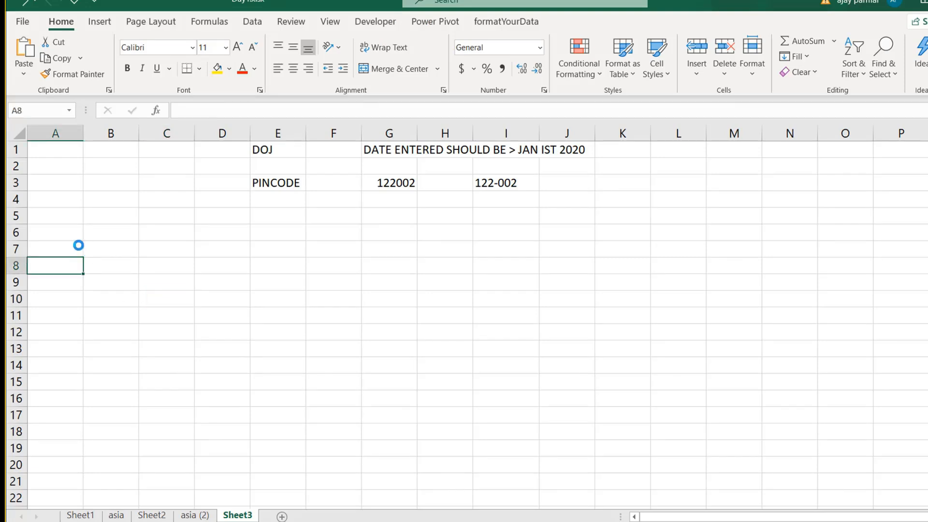
{"action": "key", "text": "ctrl+v"}
{"action": "left_click", "coordinate": [58, 244]}
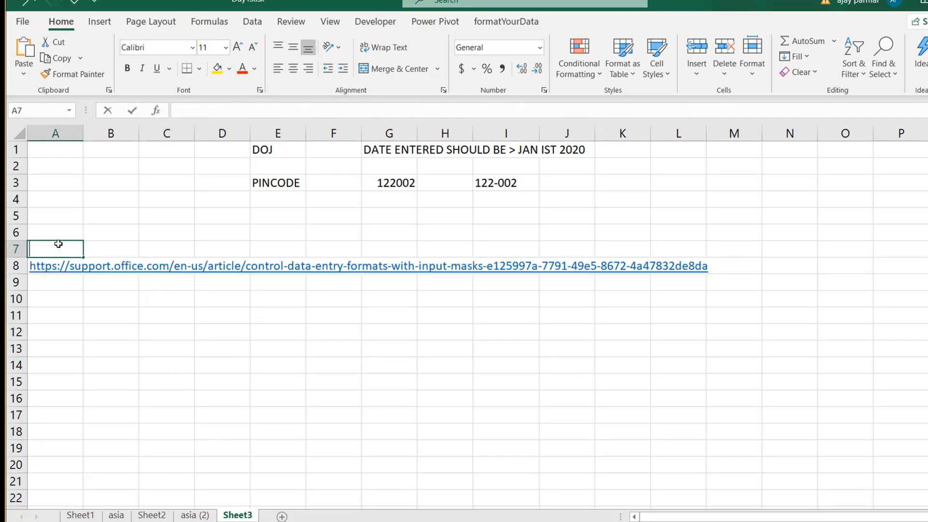
{"action": "type", "text": "input masks"}
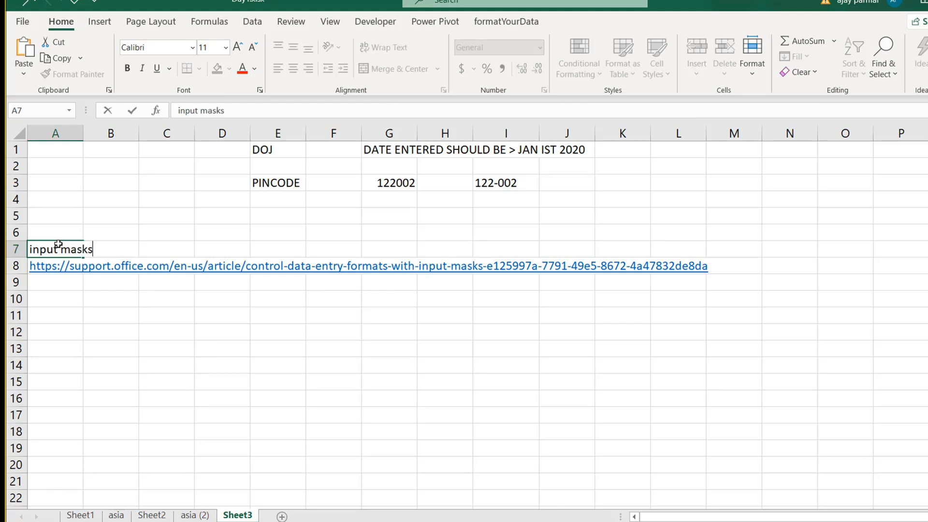
{"action": "key", "text": "Return"}
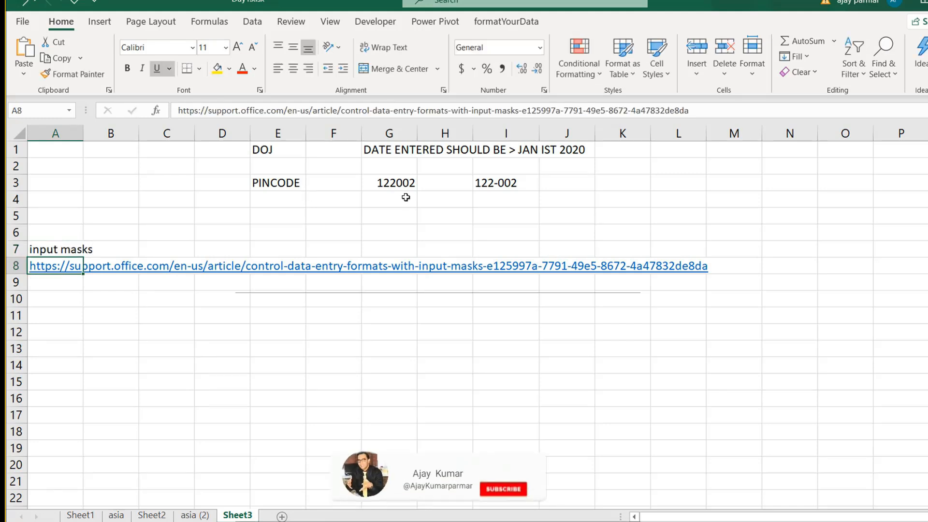
{"action": "left_click", "coordinate": [495, 188]}
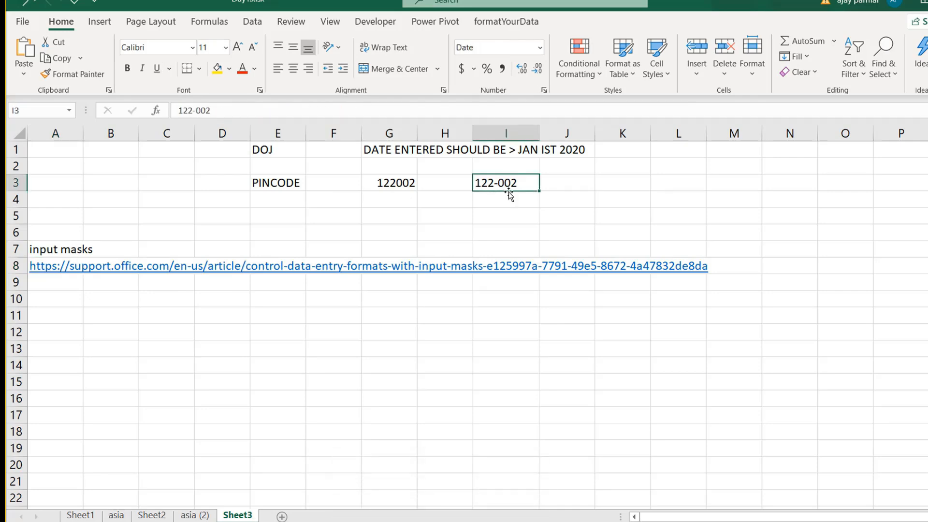
{"action": "left_click", "coordinate": [494, 202]}
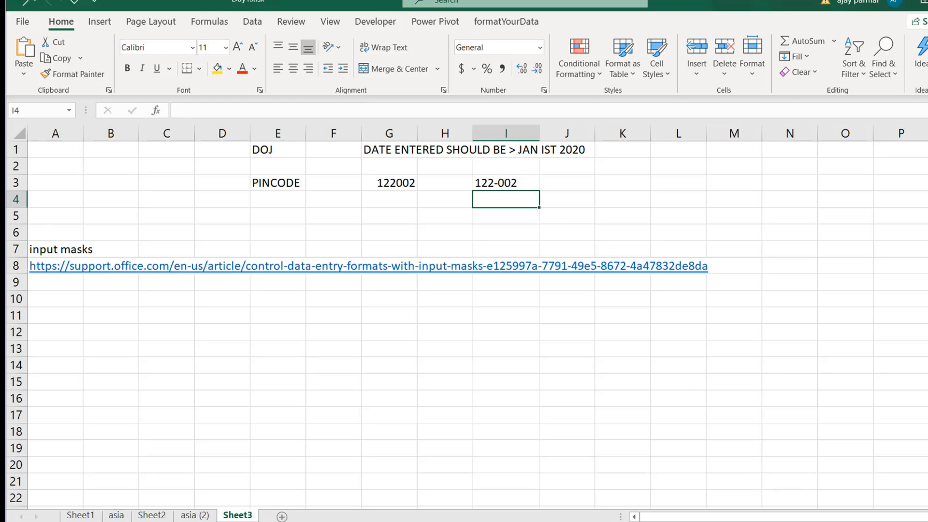
{"action": "key", "text": "alt+Tab"}
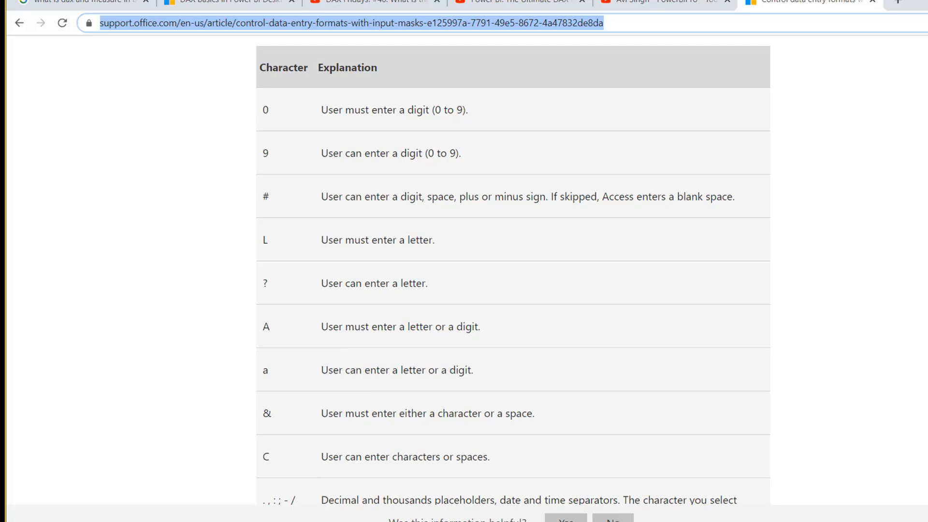
Scroll through the article's 'Characters that define input masks' table.
{"action": "scroll", "coordinate": [512, 271], "scroll_direction": "down", "scroll_amount": 8}
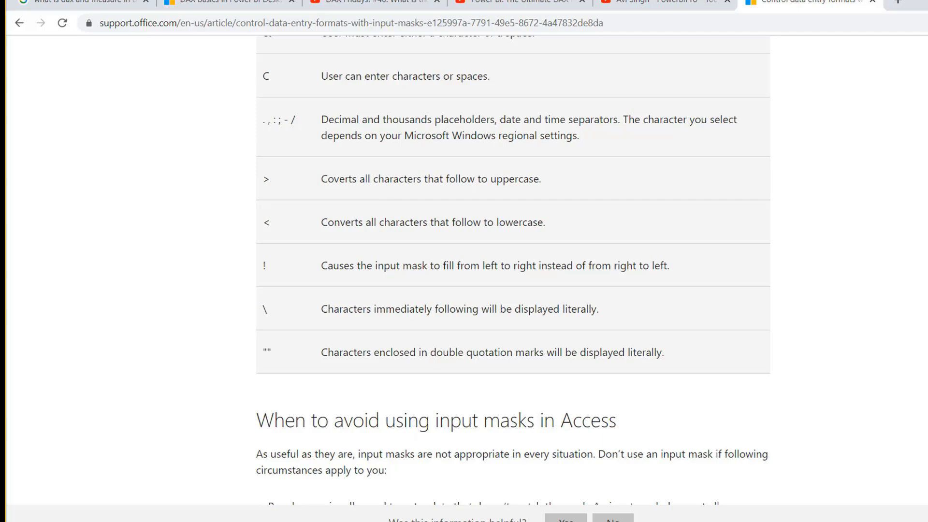
{"action": "scroll", "coordinate": [512, 271], "scroll_direction": "up", "scroll_amount": 10}
{"action": "scroll", "coordinate": [513, 270], "scroll_direction": "down", "scroll_amount": 3}
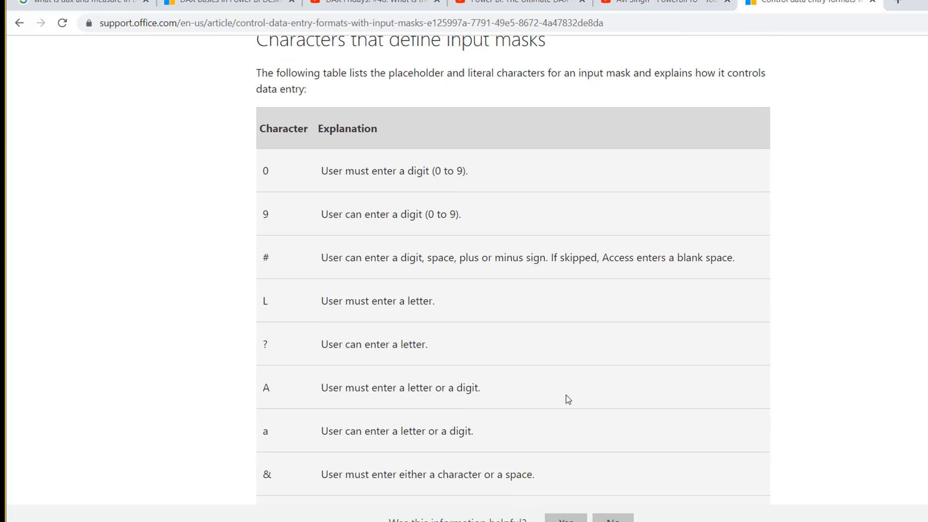
{"action": "key", "text": "alt+Tab"}
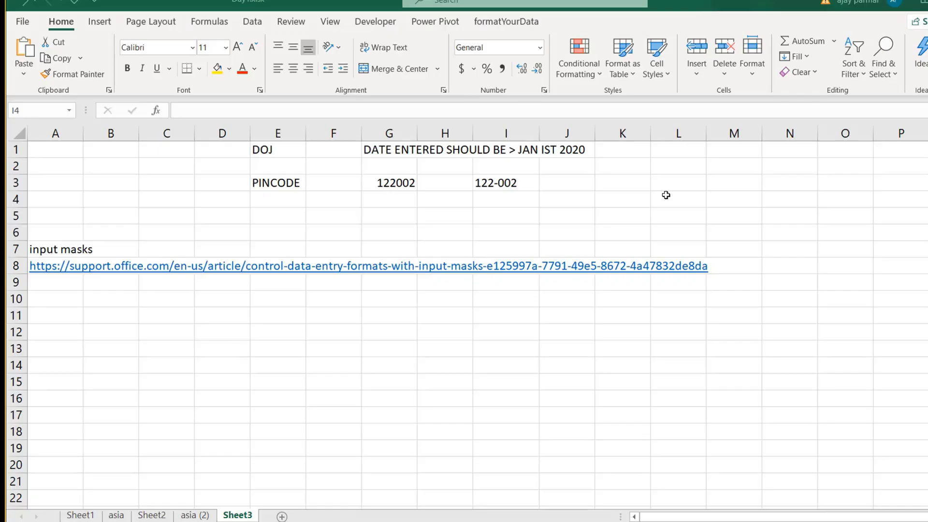
Type the sample mask 000-000 into K3 beside the pincode examples.
{"action": "left_click", "coordinate": [556, 168]}
{"action": "left_click", "coordinate": [584, 185]}
{"action": "key", "text": "Right"}
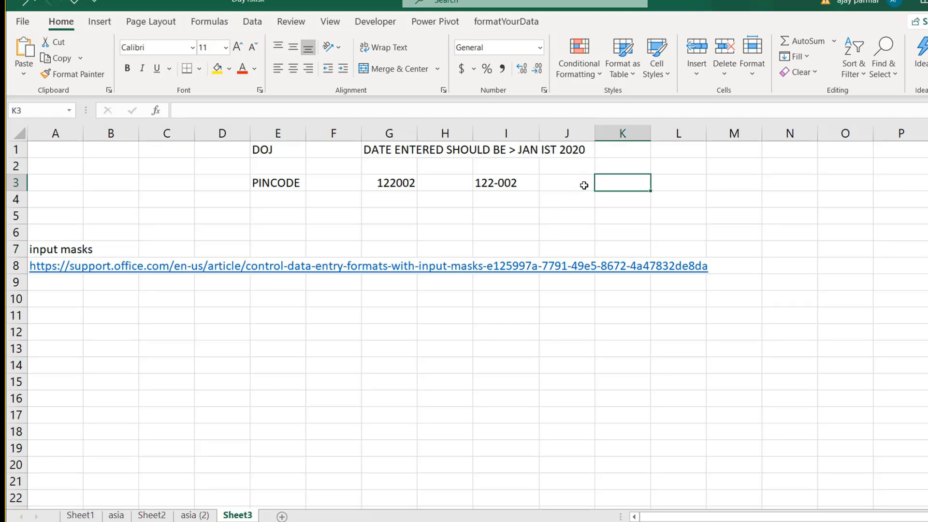
{"action": "type", "text": "000-000"}
{"action": "key", "text": "Return"}
{"action": "key", "text": "Up"}
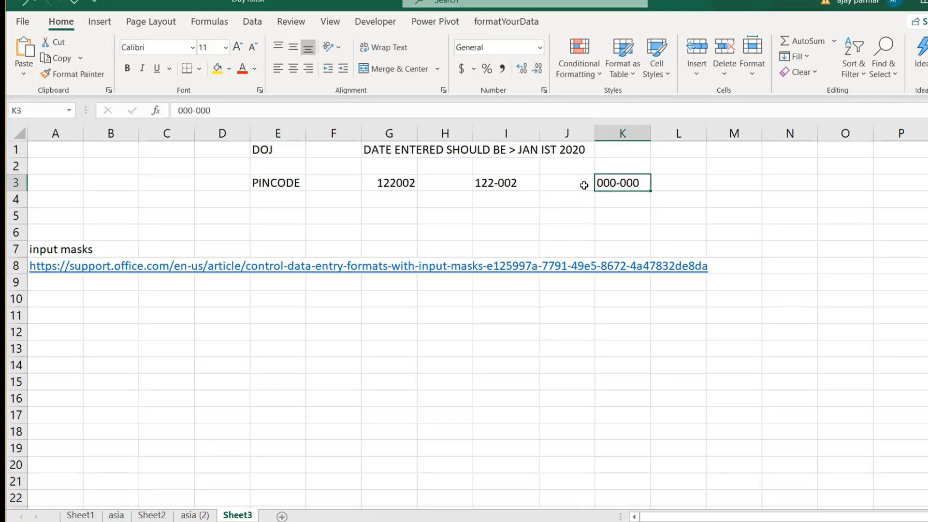
{"action": "left_click", "coordinate": [821, 521]}
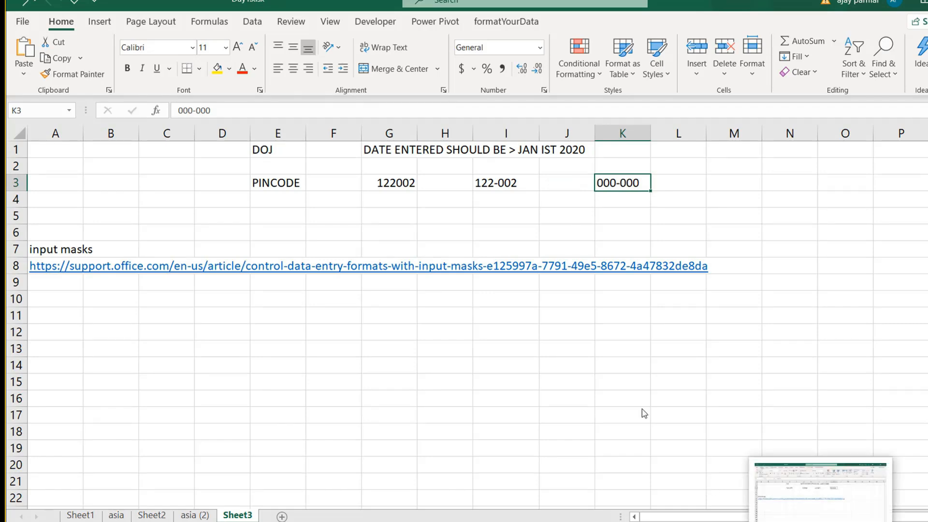
{"action": "key", "text": "alt+Tab"}
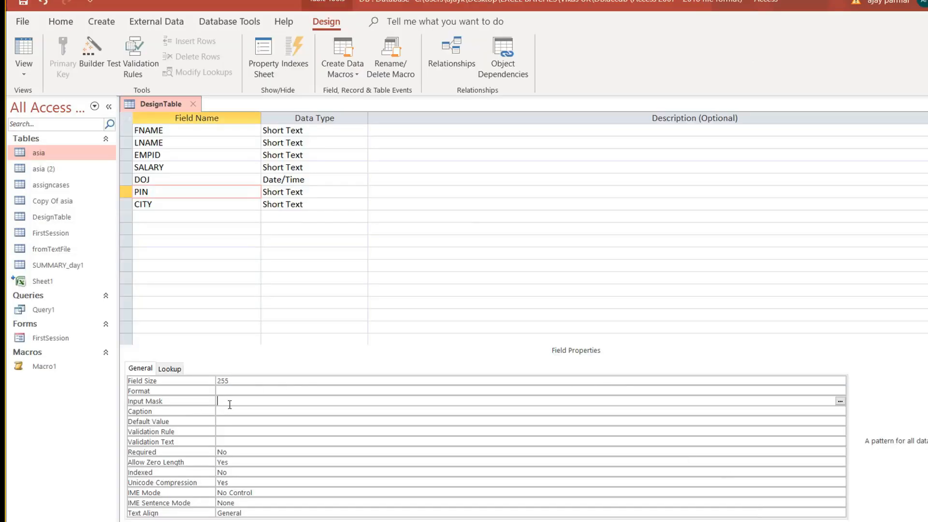
Save DesignTable so the PIN Input Mask Wizard runs, and open its mask list editor.
{"action": "left_click", "coordinate": [840, 402]}
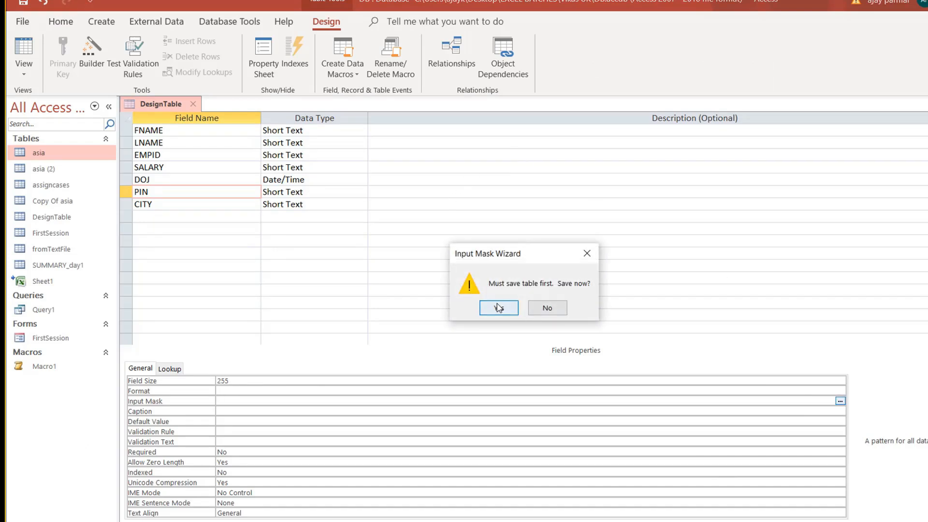
{"action": "left_click", "coordinate": [498, 307]}
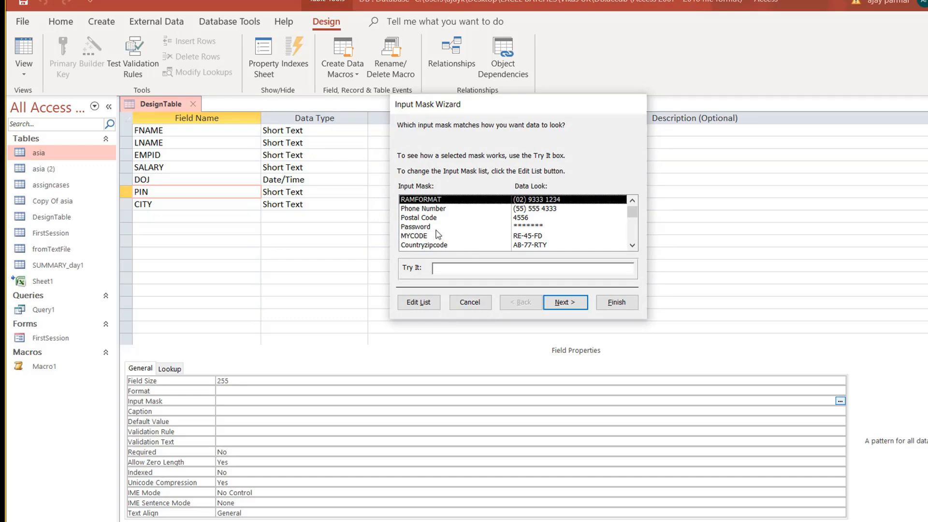
{"action": "left_click", "coordinate": [412, 309]}
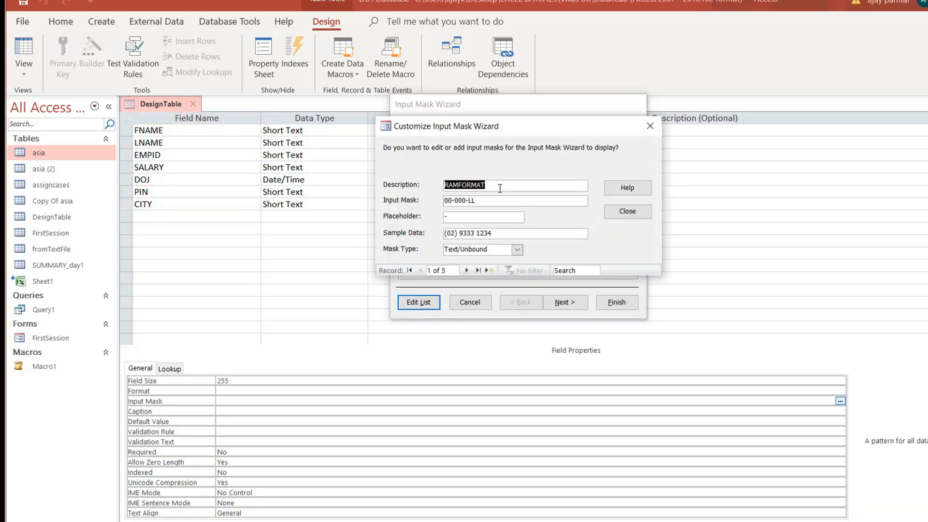
Replace the RAMFORMAT entry with VIKASPIN using mask 000-000, store it, and close the editor.
{"action": "left_click", "coordinate": [500, 189]}
{"action": "double_click", "coordinate": [486, 185]}
{"action": "key", "text": "BackSpace"}
{"action": "type", "text": "vik"}
{"action": "key", "text": "BackSpace"}
{"action": "type", "text": "KASPI"}
{"action": "key", "text": "BackSpace"}
{"action": "key", "text": "BackSpace"}
{"action": "key", "text": "BackSpace"}
{"action": "key", "text": "BackSpace"}
{"action": "key", "text": "BackSpace"}
{"action": "key", "text": "BackSpace"}
{"action": "key", "text": "BackSpace"}
{"action": "key", "text": "BackSpace"}
{"action": "key", "text": "BackSpace"}
{"action": "key", "text": "BackSpace"}
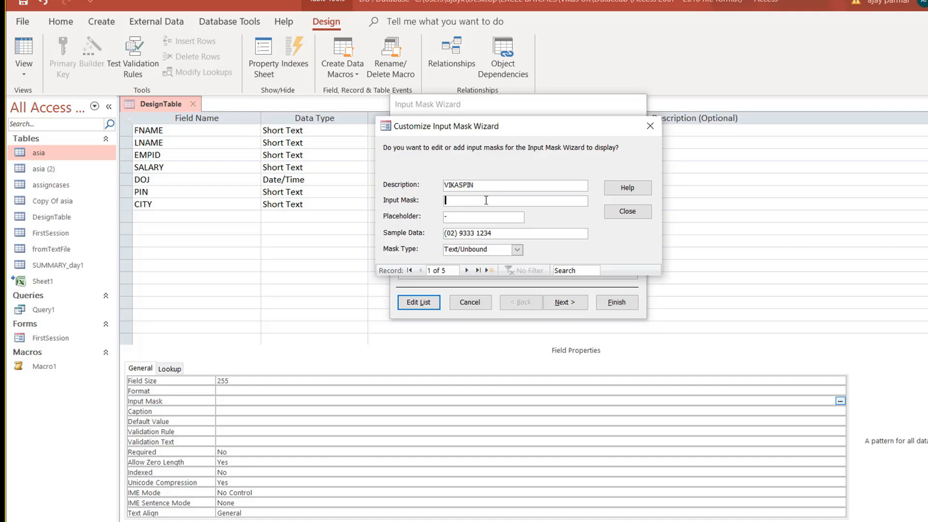
{"action": "type", "text": "000-000"}
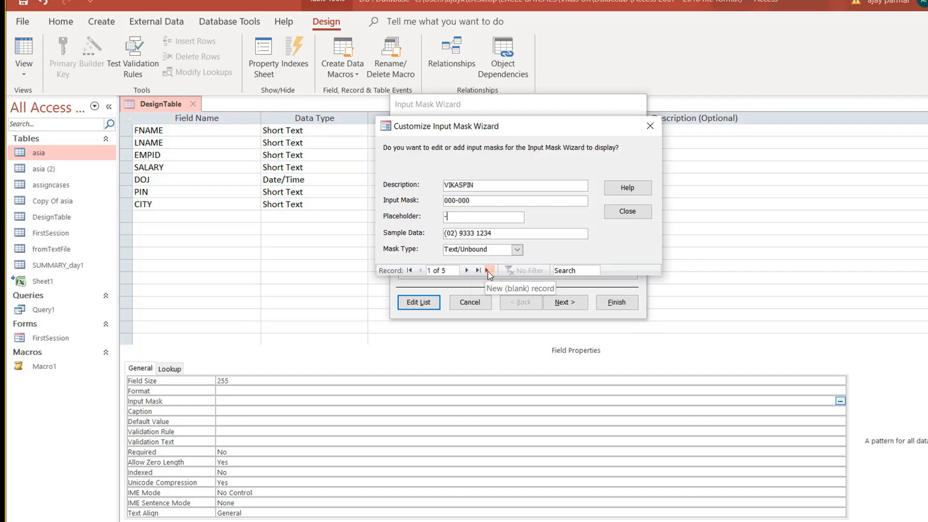
{"action": "left_click", "coordinate": [467, 271]}
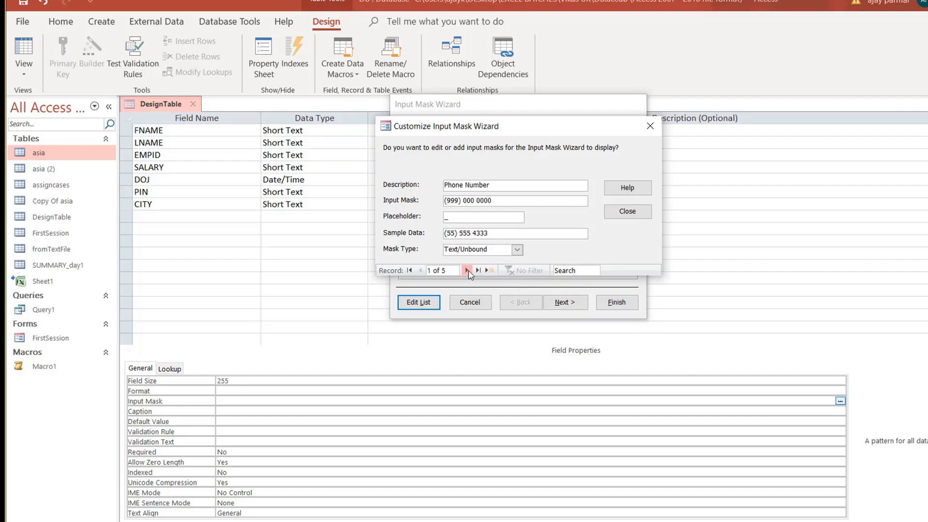
{"action": "left_click", "coordinate": [627, 212]}
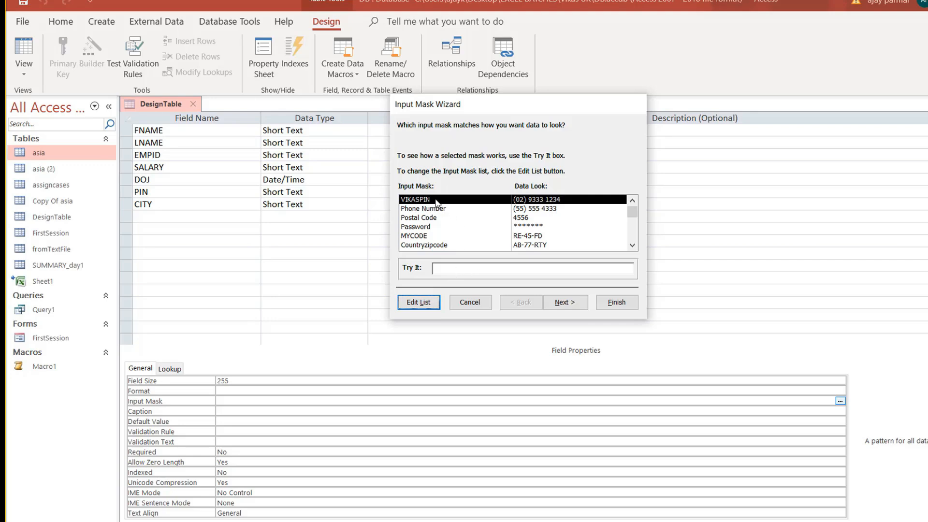
Test 111-111, apply the VIKASPIN mask to PIN, and save the table into datasheet view.
{"action": "left_click", "coordinate": [451, 271]}
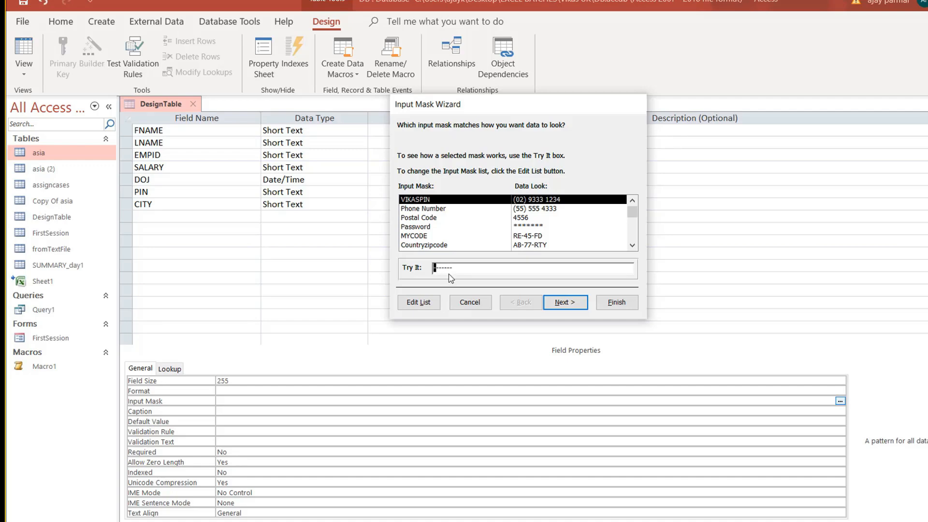
{"action": "type", "text": "111-111"}
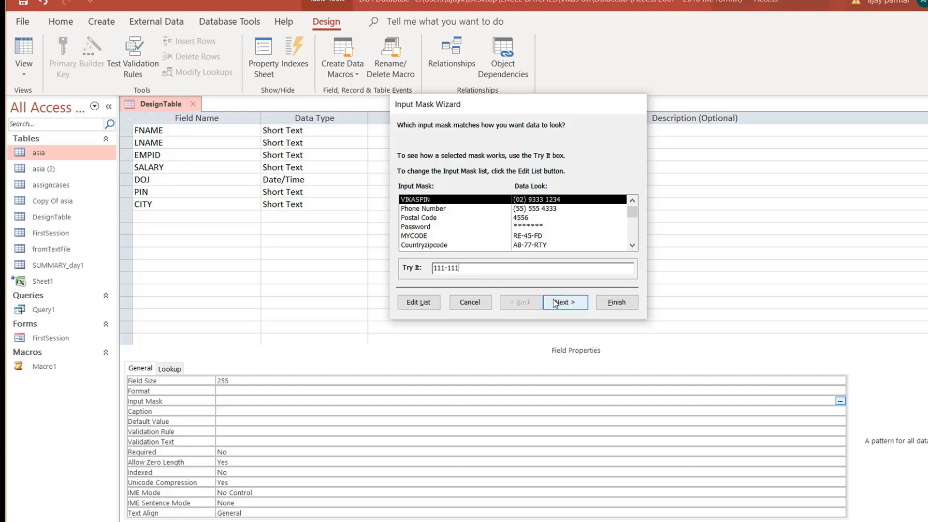
{"action": "left_click", "coordinate": [623, 303]}
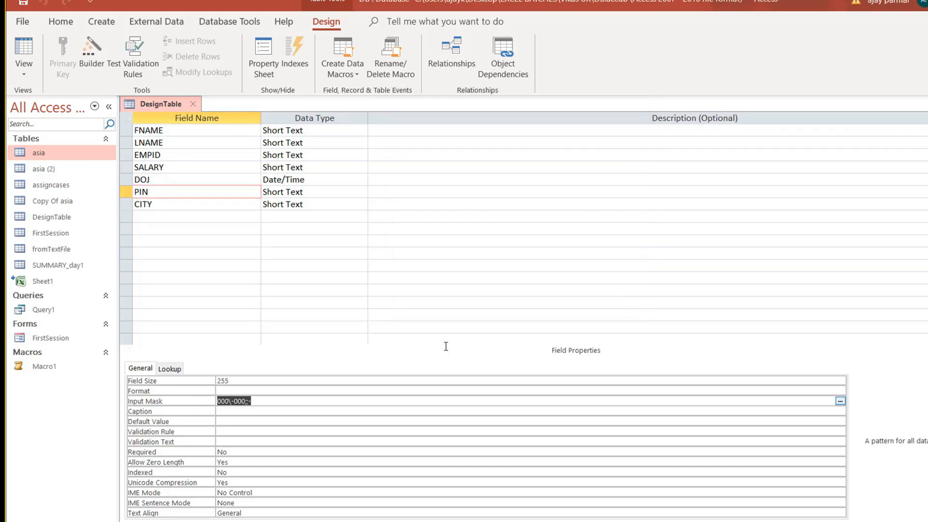
{"action": "left_click", "coordinate": [239, 411]}
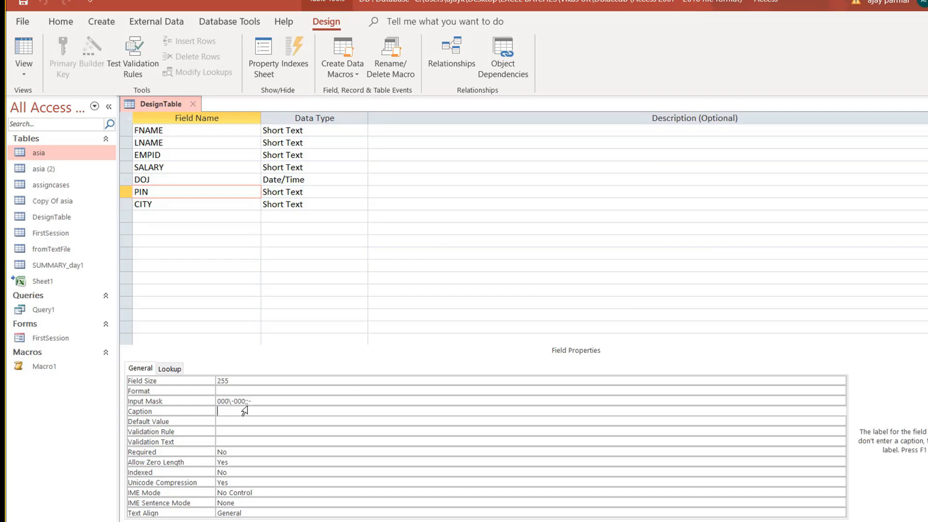
{"action": "left_click", "coordinate": [24, 50]}
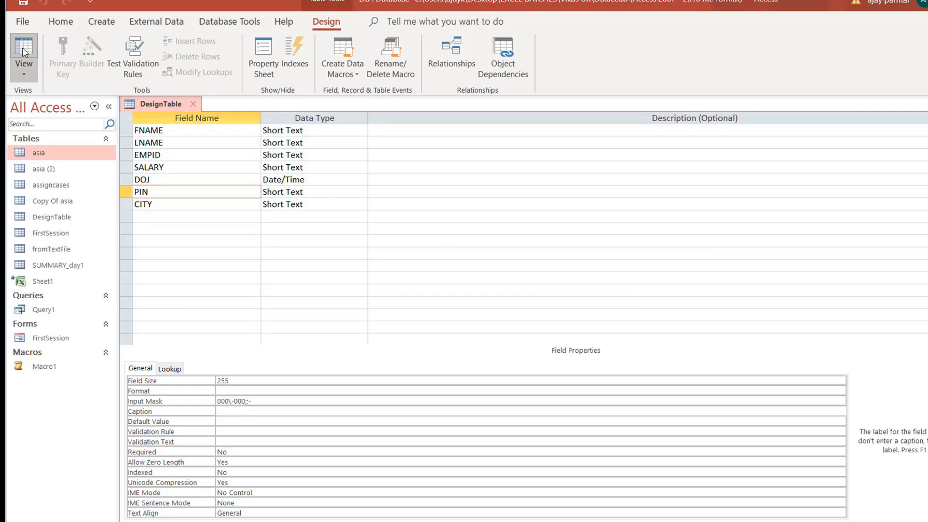
{"action": "left_click", "coordinate": [497, 312]}
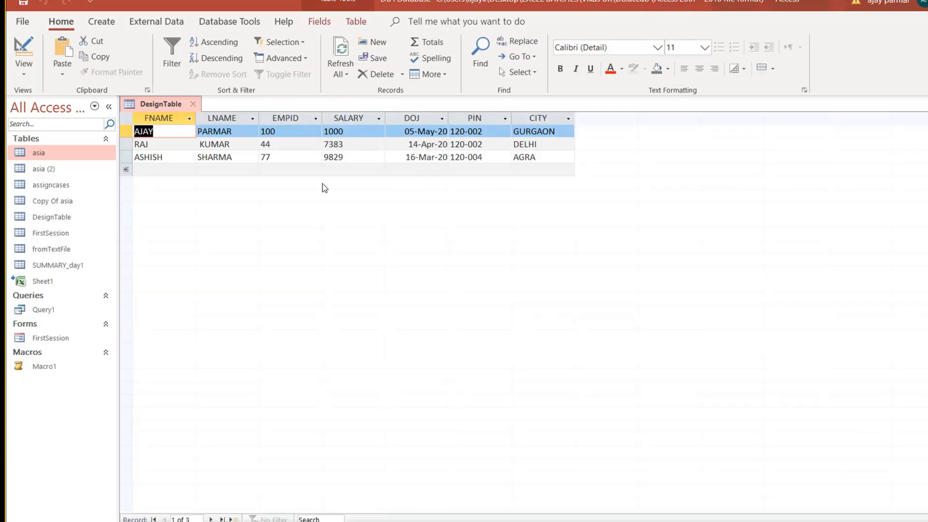
Start a new record with the employee's first and last name, EMPID 999 and salary 7000.
{"action": "left_click", "coordinate": [156, 171]}
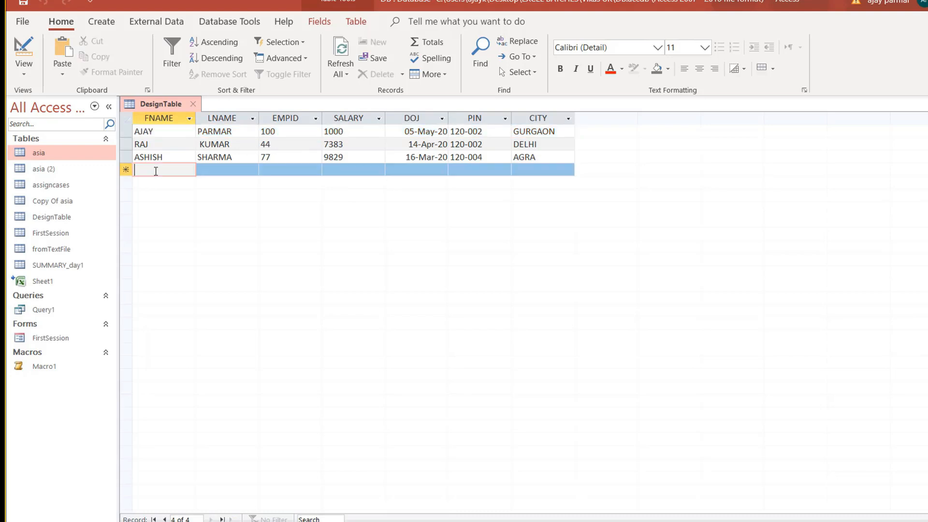
{"action": "type", "text": "a"}
{"action": "key", "text": "BackSpace"}
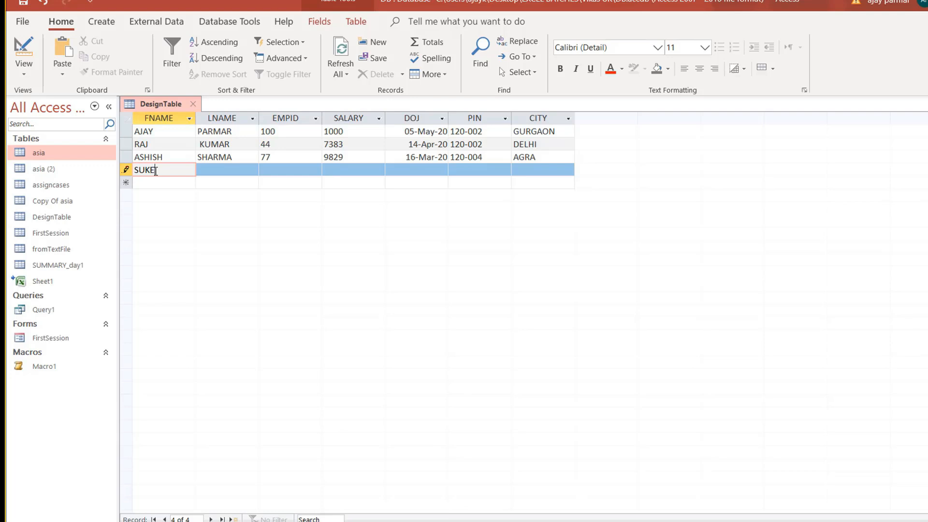
{"action": "key", "text": "Tab"}
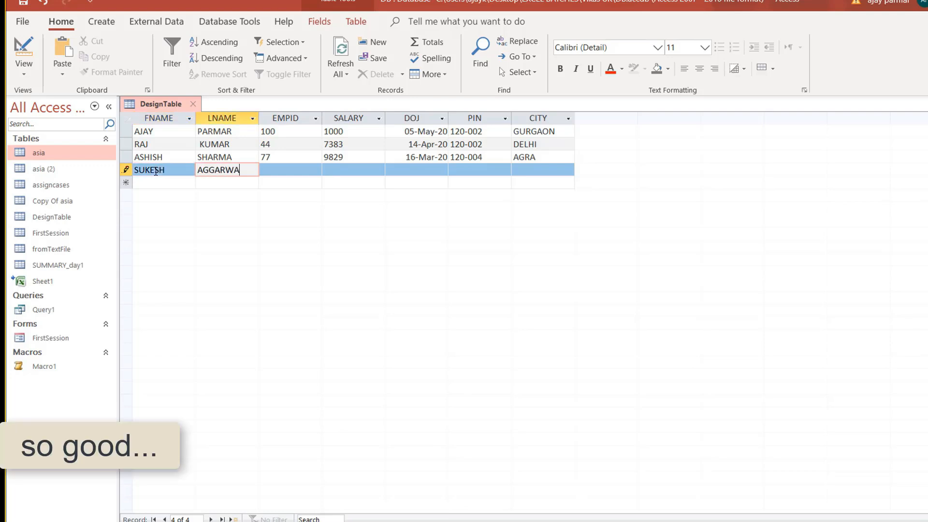
{"action": "key", "text": "Tab"}
{"action": "type", "text": "999"}
{"action": "key", "text": "Tab"}
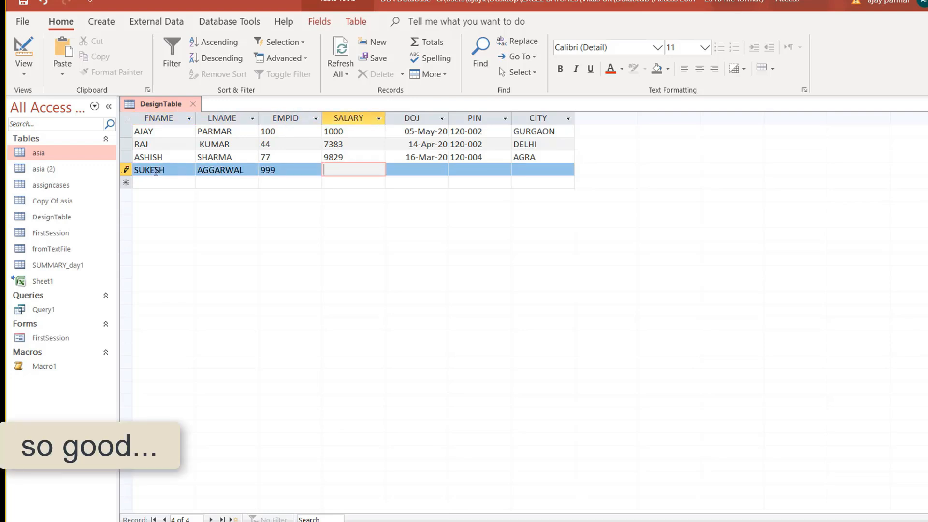
{"action": "type", "text": "7000"}
{"action": "key", "text": "Tab"}
Set the new record's DOJ to 07-May-20 using the calendar and a month correction.
{"action": "key", "text": "alt+Down"}
{"action": "key", "text": "Right"}
{"action": "key", "text": "Return"}
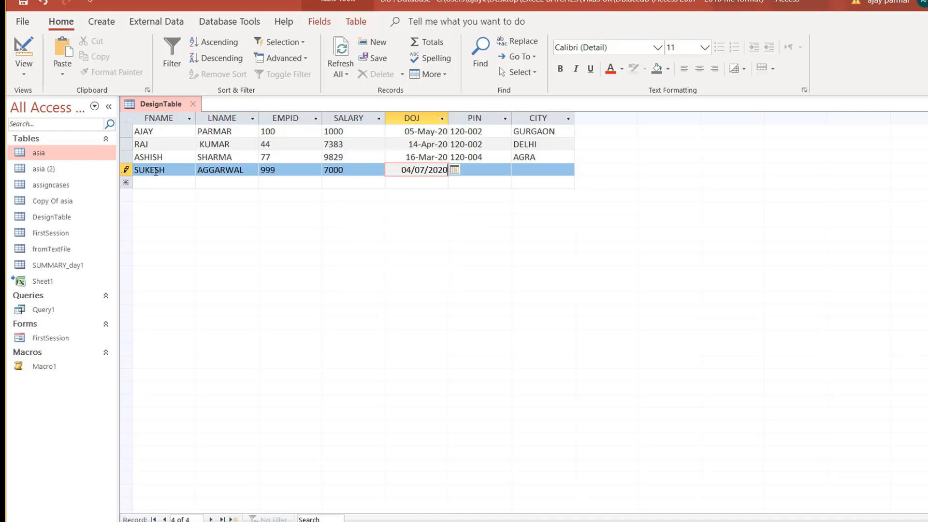
{"action": "key", "text": "Left"}
{"action": "key", "text": "BackSpace"}
{"action": "type", "text": "5"}
{"action": "key", "text": "Down"}
{"action": "key", "text": "Up"}
{"action": "key", "text": "Tab"}
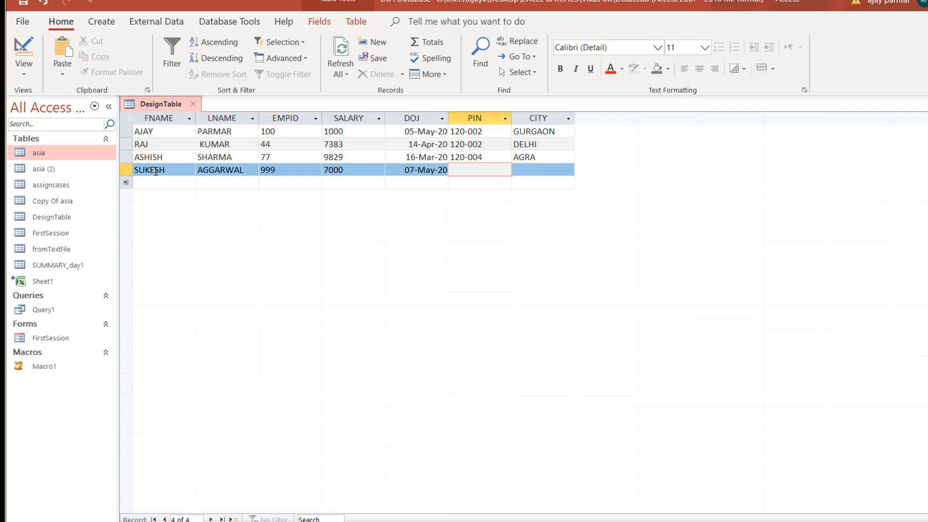
Enter PIN 234566 (shown as 234-566) and city MP, then save the record.
{"action": "type", "text": "234566"}
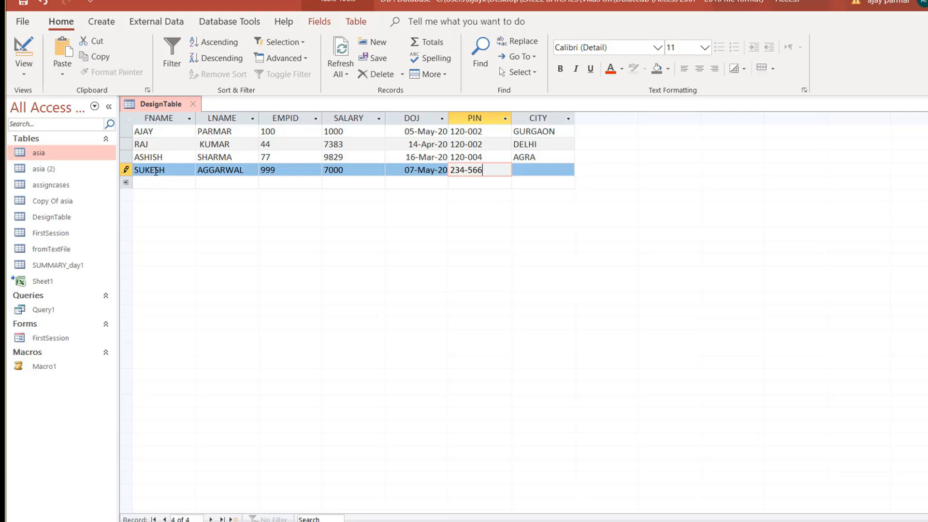
{"action": "key", "text": "Tab"}
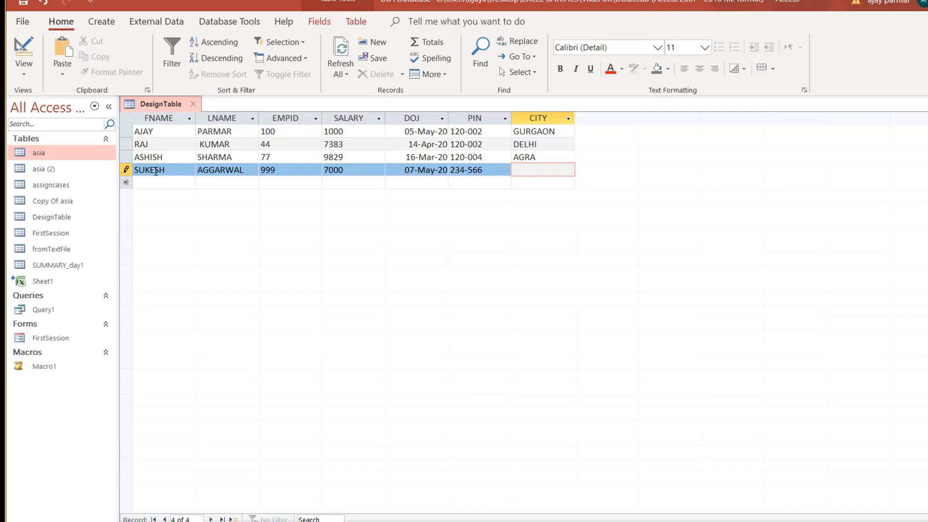
{"action": "key", "text": "shift+Tab"}
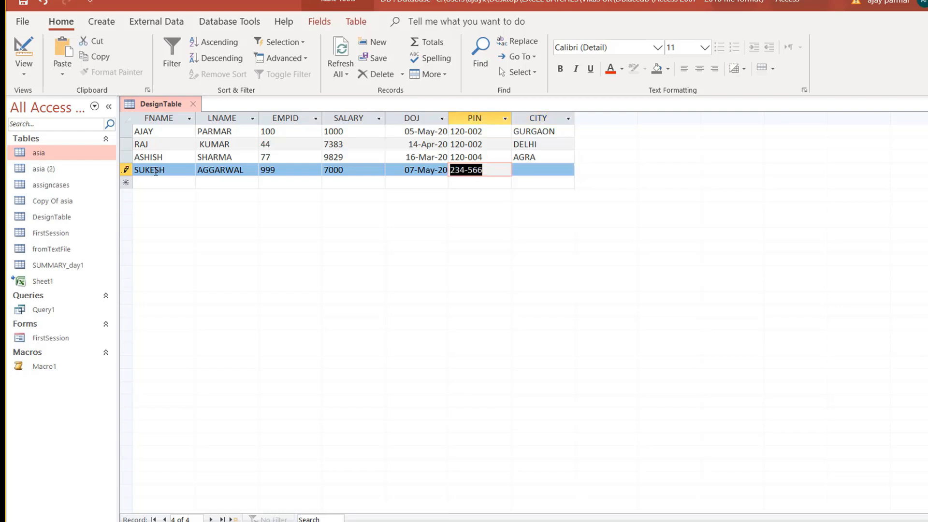
{"action": "type", "text": "3"}
{"action": "key", "text": "Escape"}
{"action": "key", "text": "Tab"}
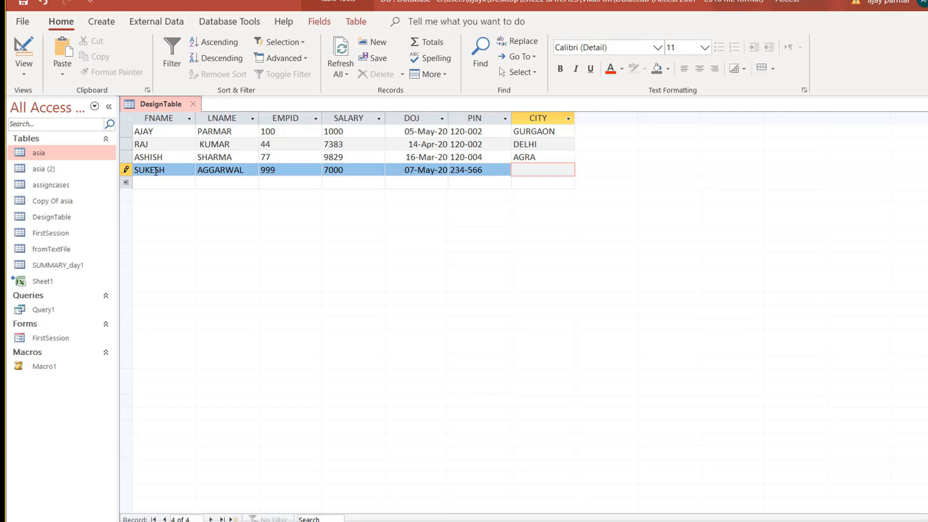
{"action": "type", "text": "MP"}
{"action": "key", "text": "Tab"}
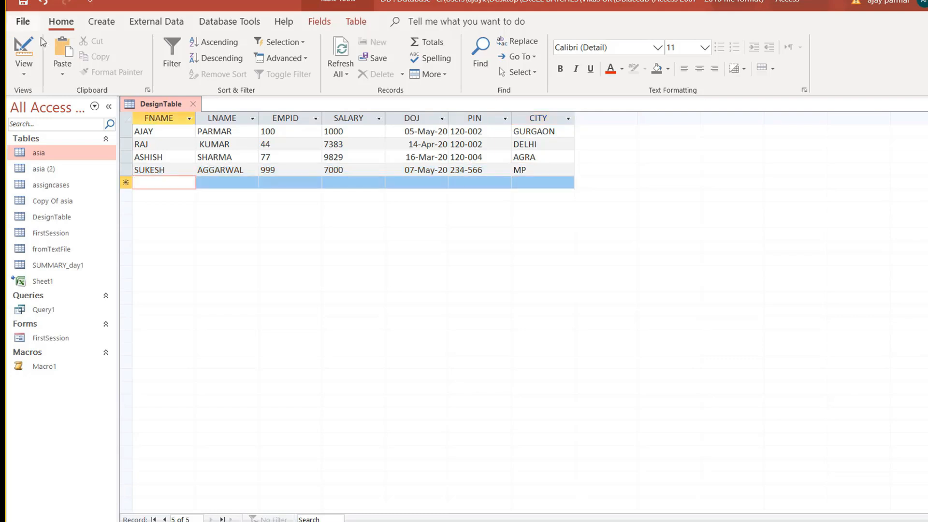
Return DesignTable to design view and show the DOJ field's properties.
{"action": "left_click", "coordinate": [24, 71]}
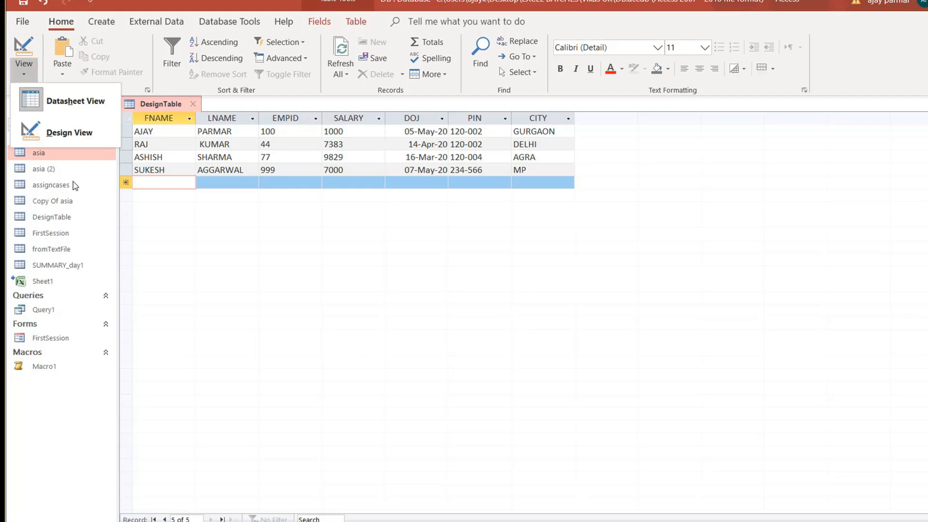
{"action": "left_click", "coordinate": [77, 137]}
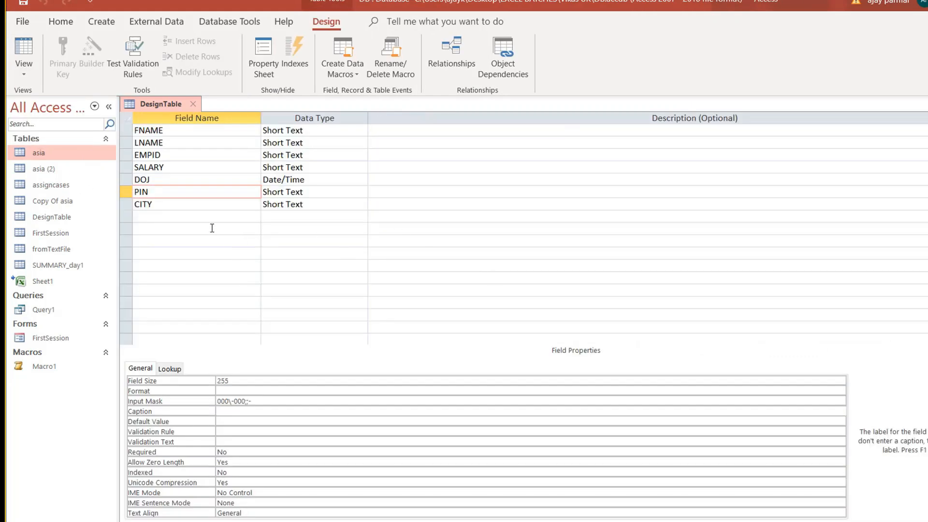
{"action": "left_click", "coordinate": [188, 206]}
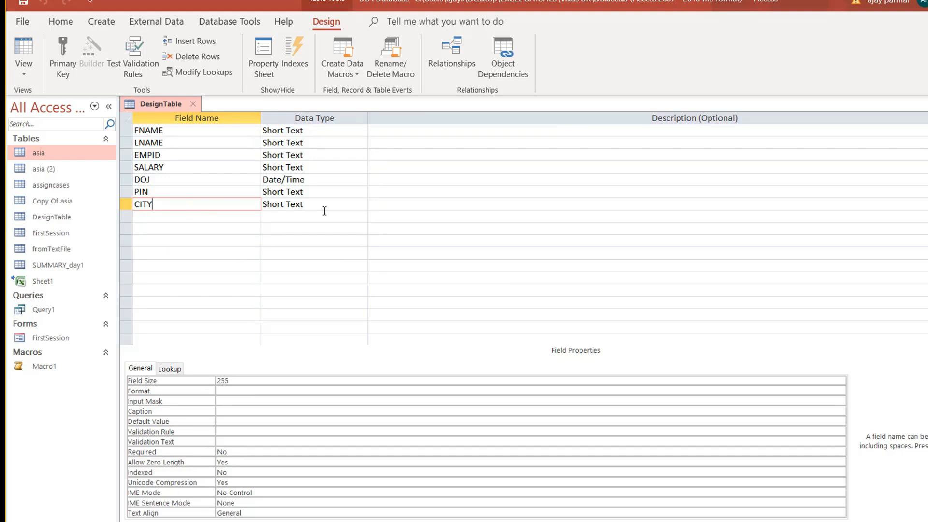
{"action": "left_click", "coordinate": [314, 184]}
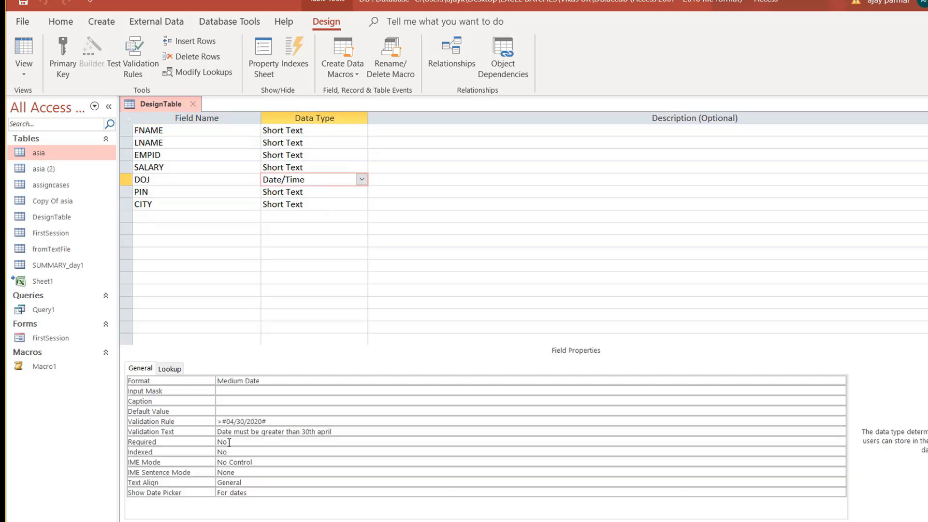
Change the DOJ rule to >#01/01/2020# and end its message with '1ST JAN 2020'.
{"action": "left_click", "coordinate": [240, 421]}
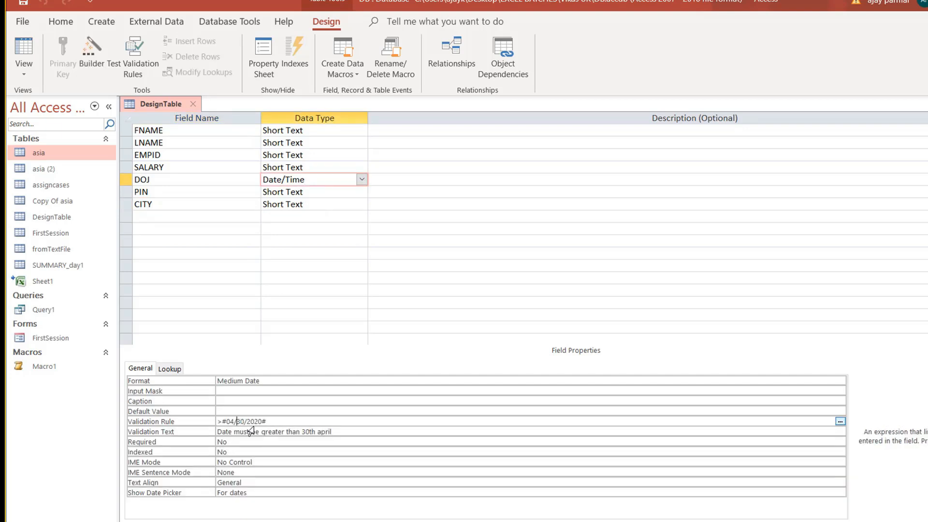
{"action": "key", "text": "BackSpace"}
{"action": "key", "text": "BackSpace"}
{"action": "type", "text": "1"}
{"action": "double_click", "coordinate": [327, 431]}
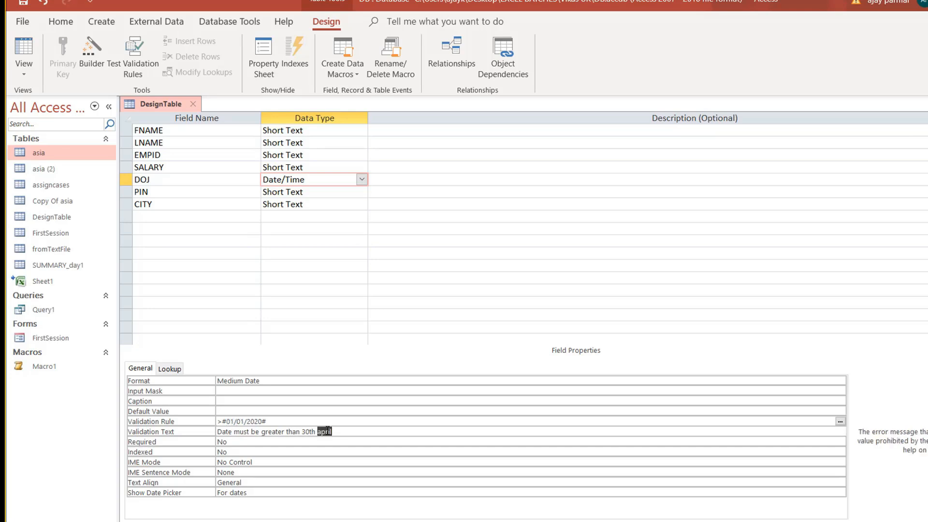
{"action": "key", "text": "BackSpace"}
{"action": "key", "text": "BackSpace"}
{"action": "key", "text": "BackSpace"}
{"action": "key", "text": "BackSpace"}
{"action": "key", "text": "BackSpace"}
{"action": "key", "text": "BackSpace"}
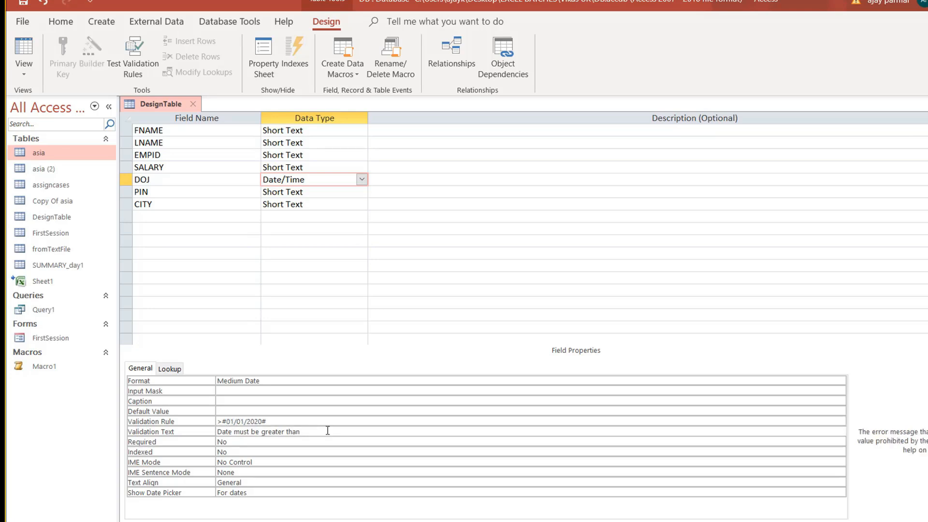
{"action": "type", "text": "1ST JAN"}
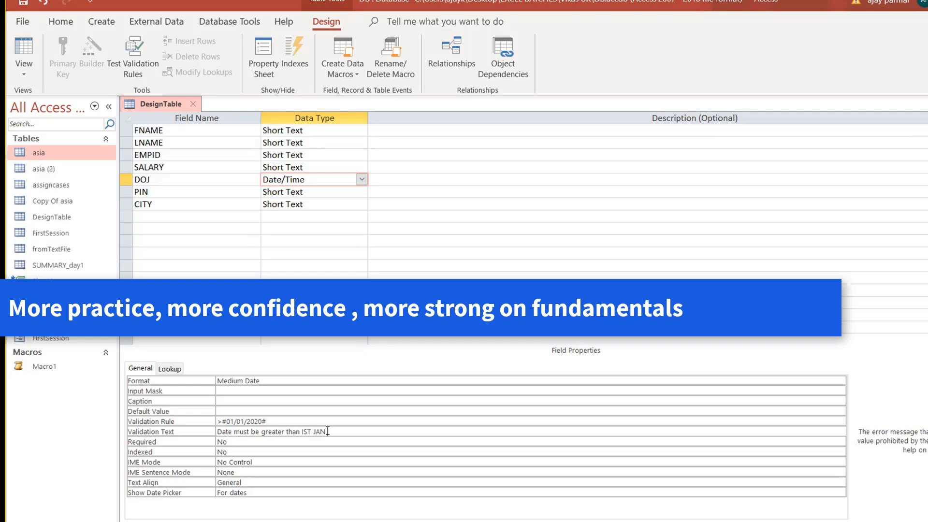
{"action": "type", "text": " 2020"}
{"action": "key", "text": "Return"}
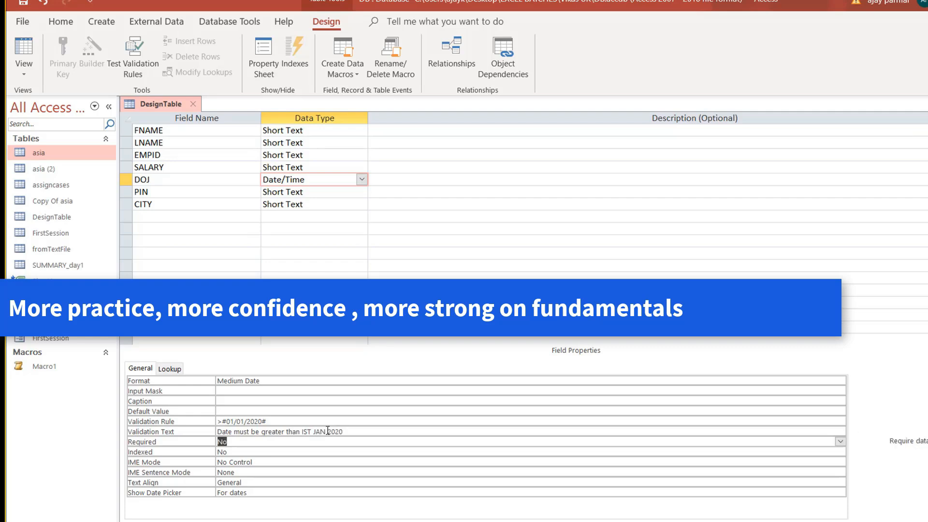
Select the PIN field and focus its Input Mask property.
{"action": "left_click", "coordinate": [312, 201]}
{"action": "left_click", "coordinate": [320, 192]}
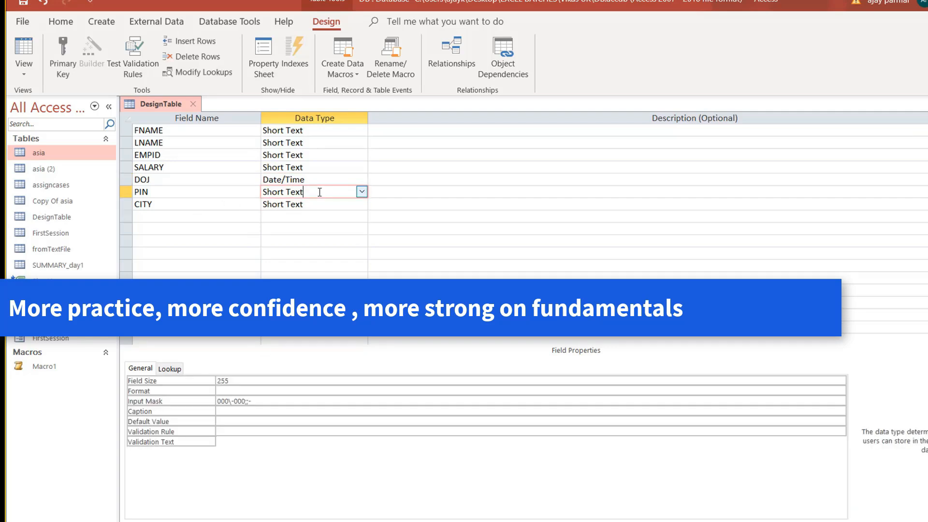
{"action": "left_click", "coordinate": [282, 401]}
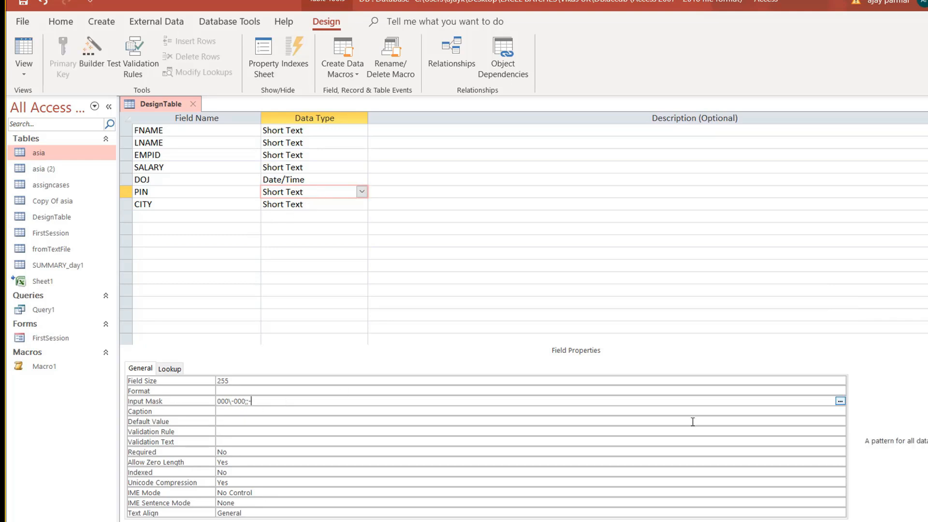
Save DesignTable, accept the integrity warning, and open the PIN mask list for editing.
{"action": "left_click", "coordinate": [840, 402]}
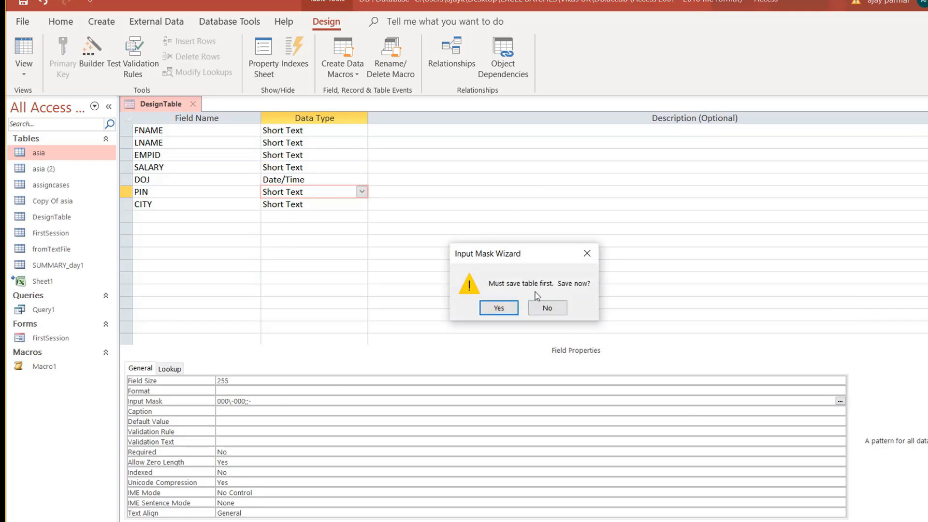
{"action": "left_click", "coordinate": [500, 309]}
{"action": "left_click", "coordinate": [476, 313]}
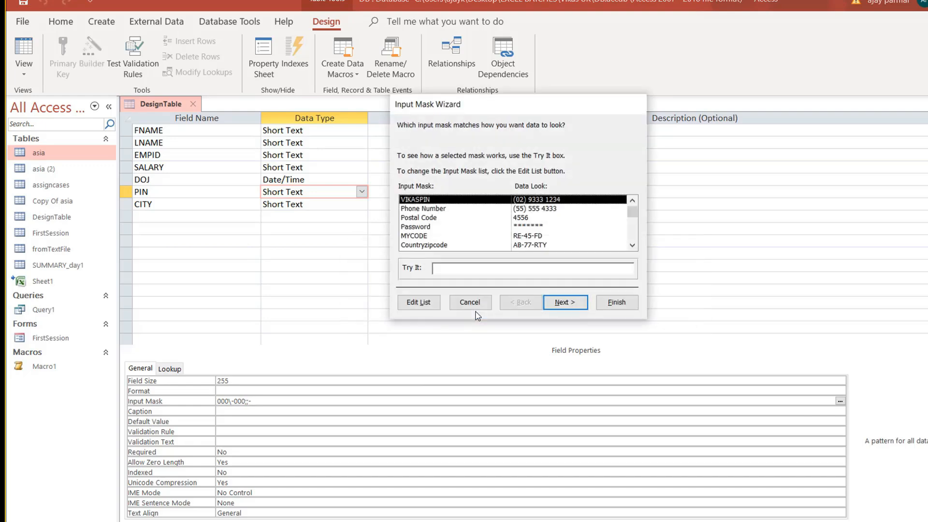
{"action": "left_click", "coordinate": [420, 304]}
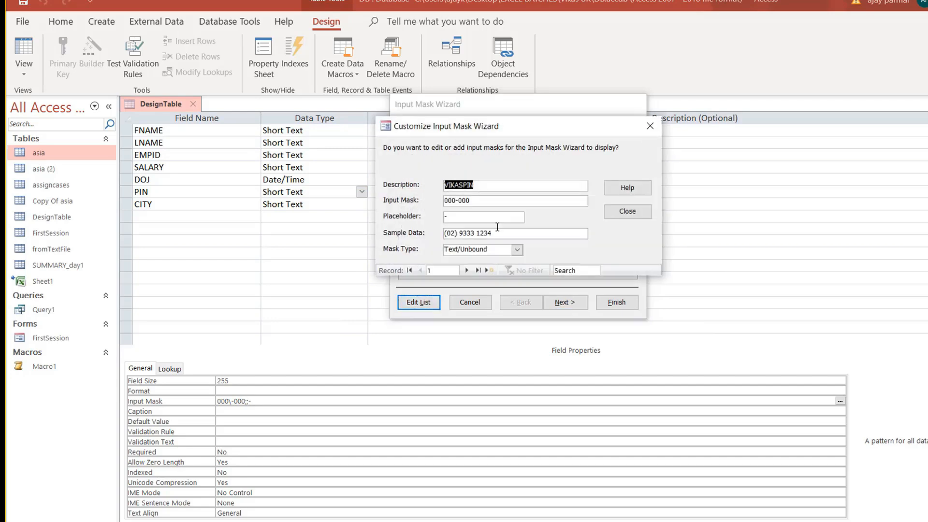
Place the caret at the end of VIKASPIN's 000-000 definition and check Chrome's mask reference.
{"action": "left_click", "coordinate": [448, 202]}
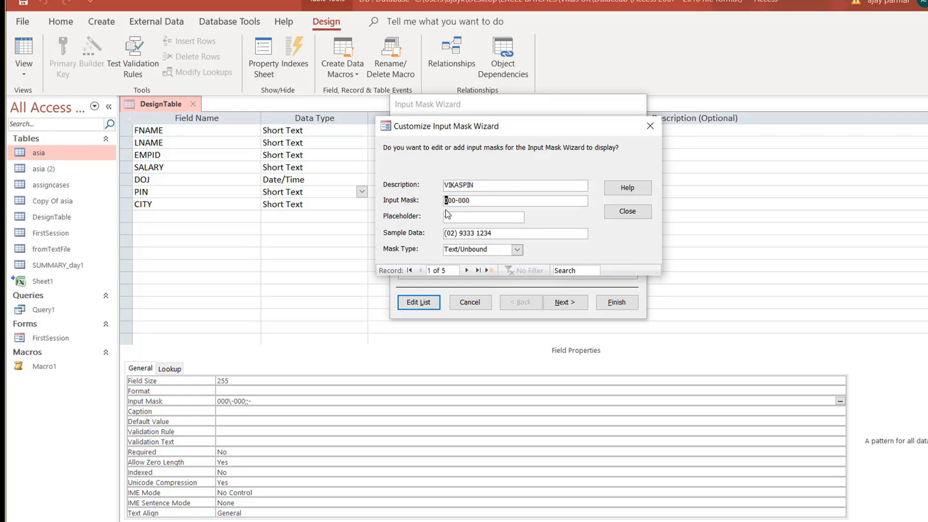
{"action": "left_click", "coordinate": [473, 200]}
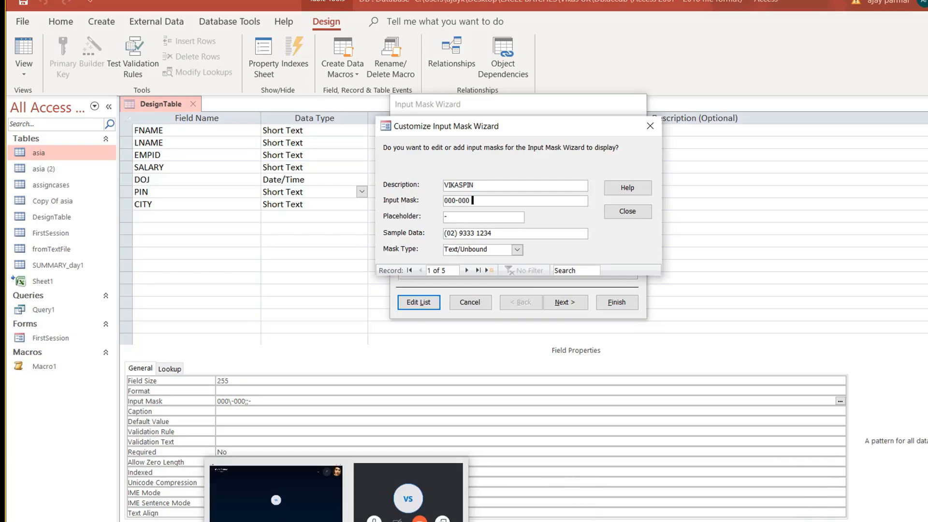
{"action": "left_click", "coordinate": [309, 521]}
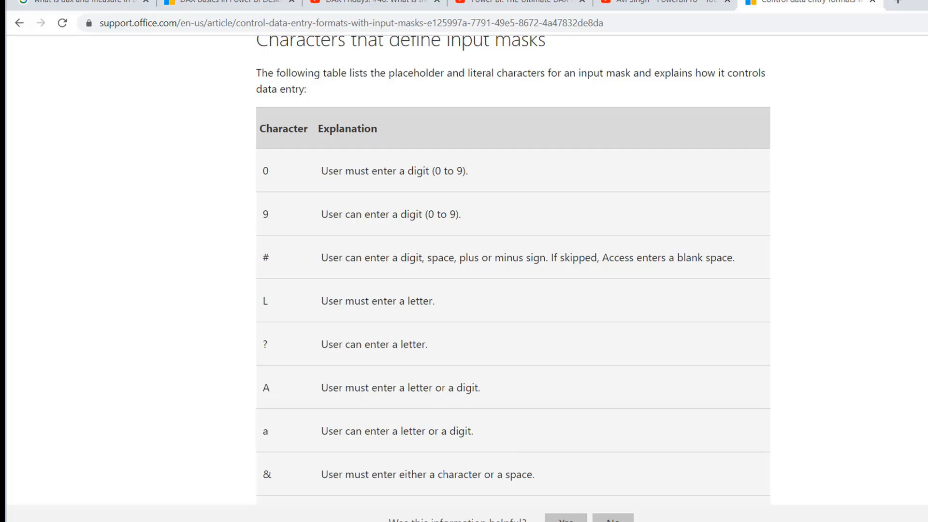
Redefine the VIKASPIN mask as 999-999, store it, and close the customization editor.
{"action": "key", "text": "alt+Tab"}
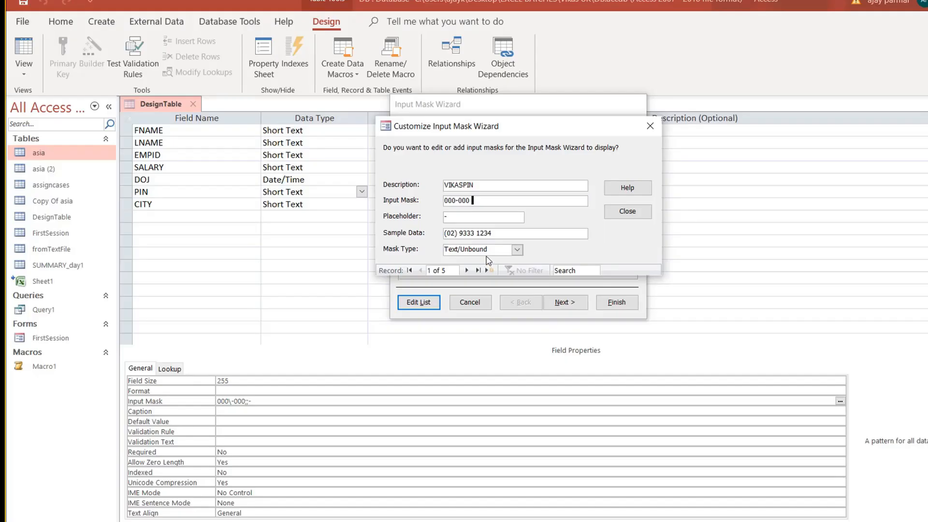
{"action": "key", "text": "BackSpace"}
{"action": "key", "text": "BackSpace"}
{"action": "key", "text": "BackSpace"}
{"action": "key", "text": "BackSpace"}
{"action": "key", "text": "BackSpace"}
{"action": "key", "text": "BackSpace"}
{"action": "key", "text": "BackSpace"}
{"action": "key", "text": "BackSpace"}
{"action": "type", "text": "999-999"}
{"action": "left_click", "coordinate": [467, 270]}
{"action": "left_click", "coordinate": [627, 211]}
Try the 999-999 mask with a sample PIN starting 878-88, then finish to apply it to PIN.
{"action": "left_click", "coordinate": [436, 269]}
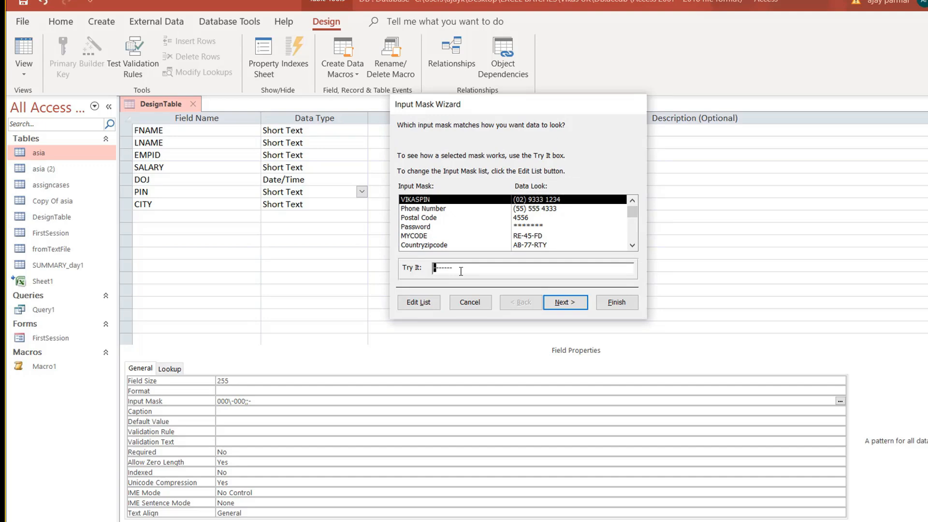
{"action": "type", "text": "878-888"}
{"action": "key", "text": "BackSpace"}
{"action": "left_click", "coordinate": [449, 268]}
{"action": "left_click", "coordinate": [466, 268]}
{"action": "left_click", "coordinate": [623, 307]}
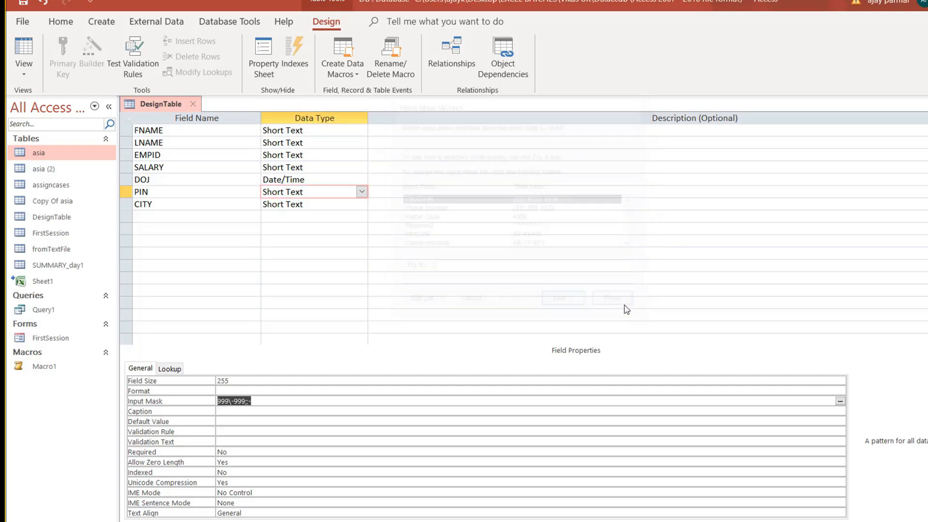
Save the table into datasheet view and shorten the fourth record's PIN to 234-56.
{"action": "left_click", "coordinate": [19, 47]}
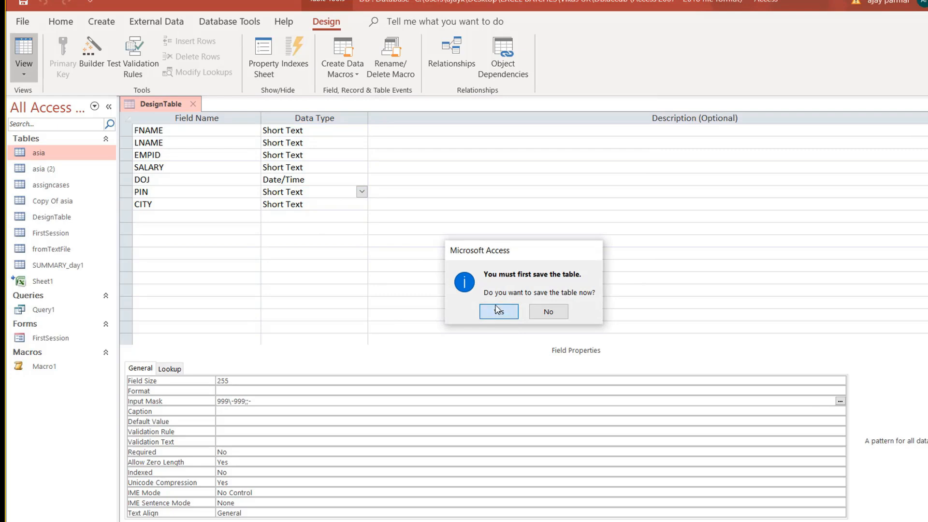
{"action": "left_click", "coordinate": [500, 312]}
{"action": "left_click", "coordinate": [467, 183]}
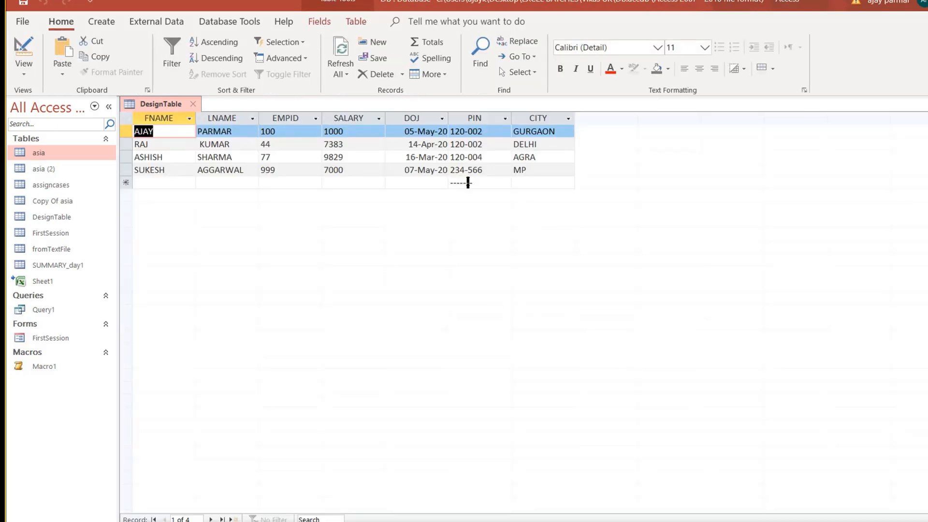
{"action": "key", "text": "Left"}
{"action": "key", "text": "Left"}
{"action": "key", "text": "Left"}
{"action": "key", "text": "Left"}
{"action": "key", "text": "Left"}
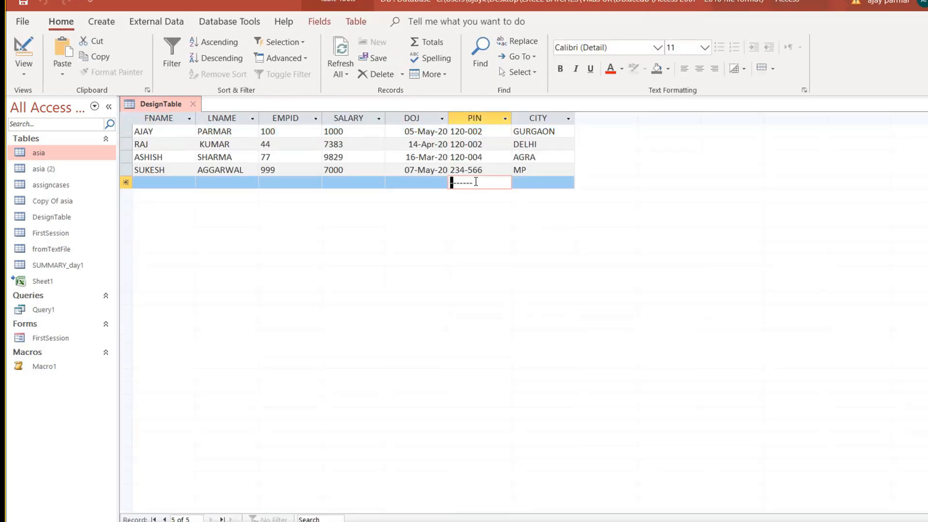
{"action": "left_click", "coordinate": [487, 169]}
{"action": "key", "text": "BackSpace"}
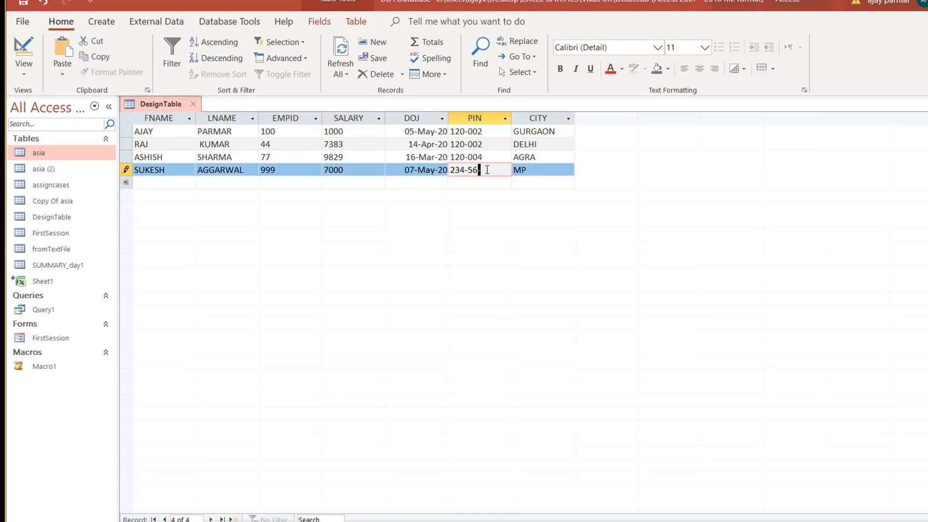
{"action": "key", "text": "Tab"}
{"action": "left_click", "coordinate": [489, 181]}
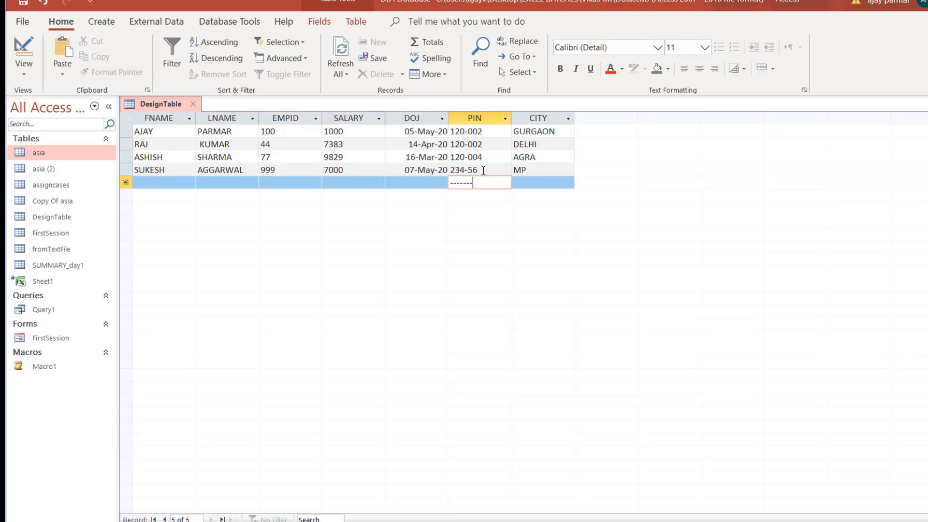
{"action": "left_click", "coordinate": [482, 170]}
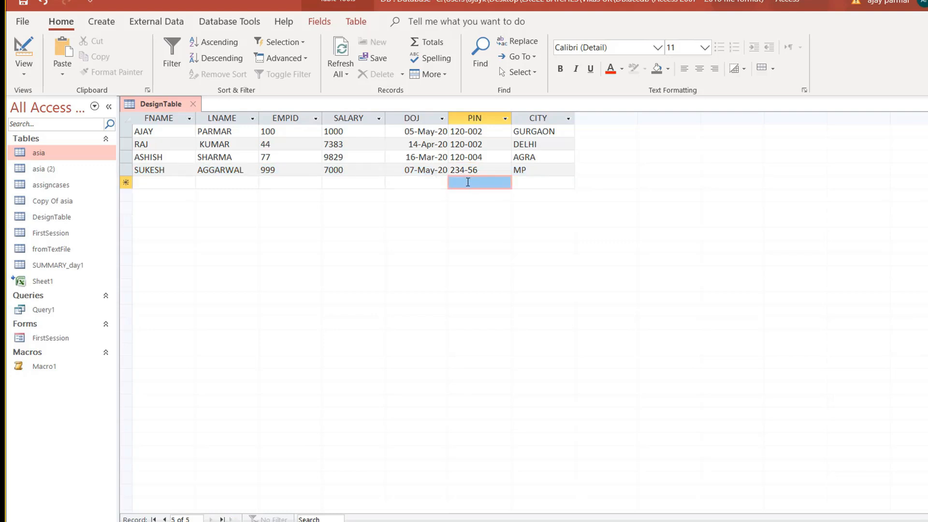
{"action": "left_click", "coordinate": [469, 179]}
{"action": "key", "text": "Left"}
{"action": "key", "text": "Left"}
{"action": "key", "text": "Left"}
{"action": "key", "text": "Left"}
{"action": "key", "text": "Left"}
{"action": "key", "text": "Left"}
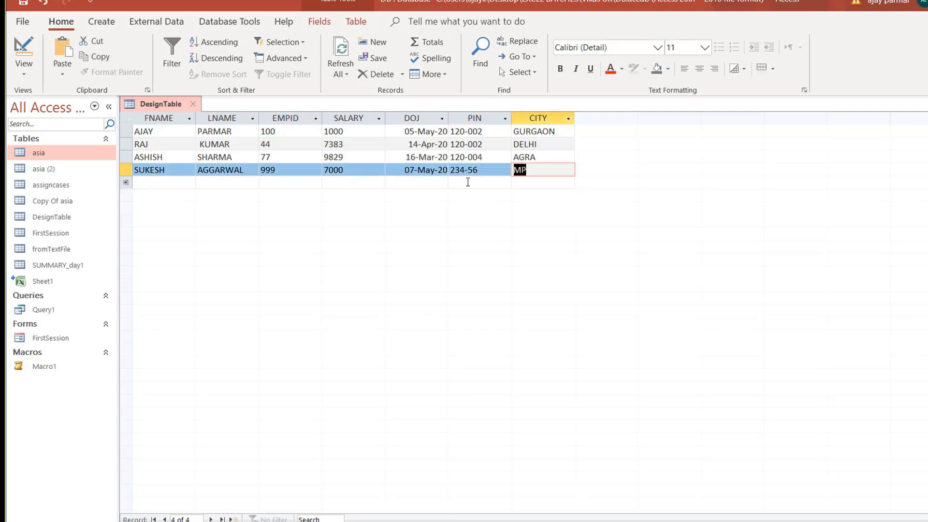
{"action": "left_click", "coordinate": [468, 182]}
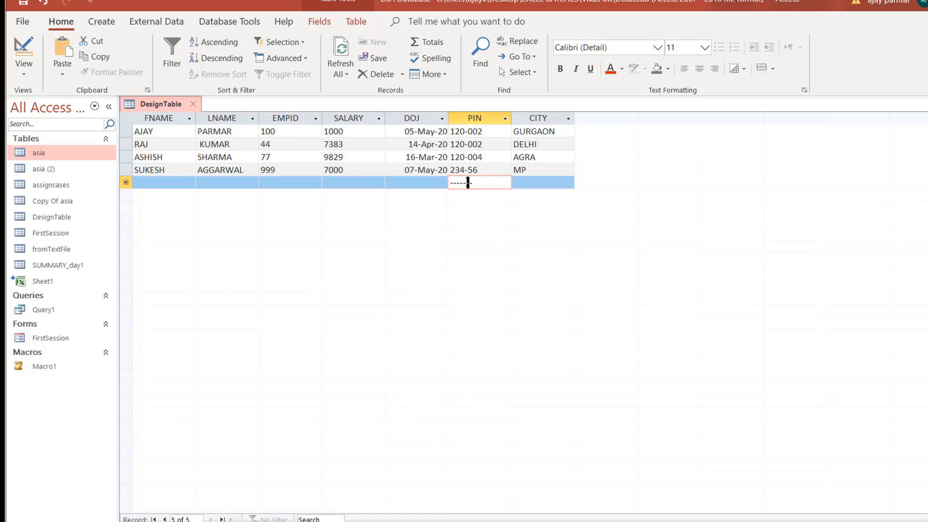
{"action": "type", "text": "12"}
{"action": "key", "text": "BackSpace"}
{"action": "key", "text": "BackSpace"}
{"action": "key", "text": "BackSpace"}
{"action": "key", "text": "BackSpace"}
{"action": "key", "text": "BackSpace"}
{"action": "key", "text": "BackSpace"}
{"action": "type", "text": "123-"}
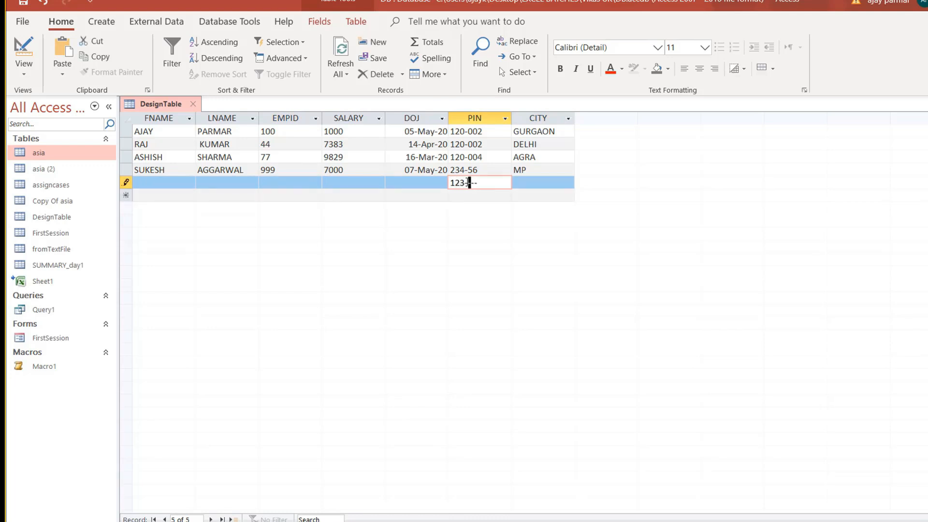
{"action": "type", "text": "33"}
{"action": "key", "text": "Tab"}
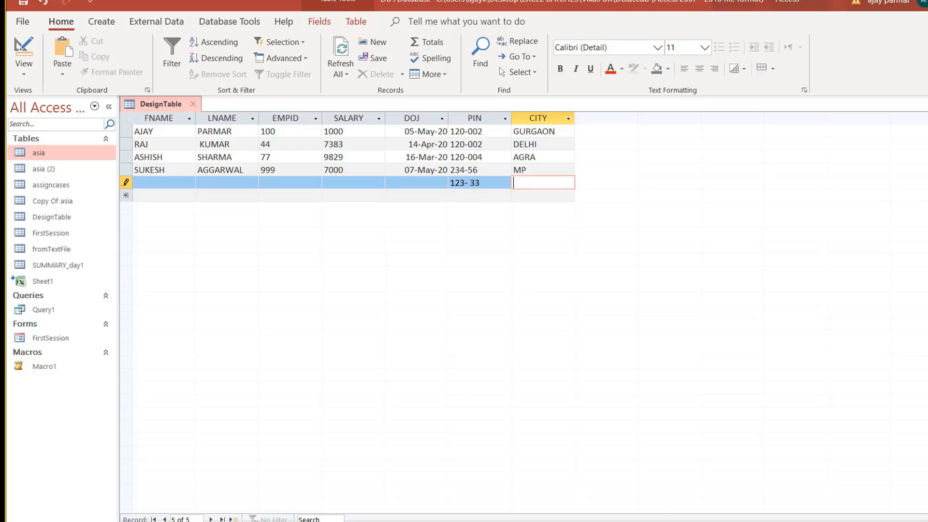
{"action": "key", "text": "alt+Tab"}
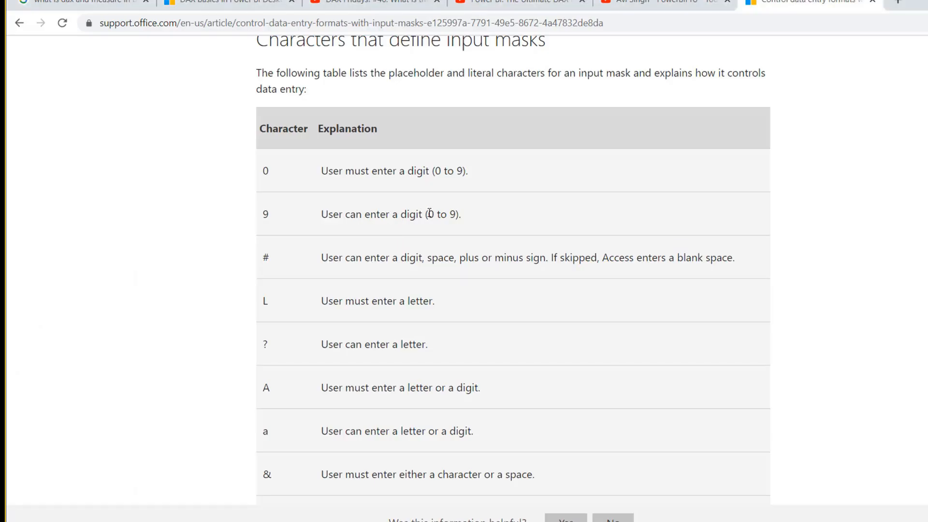
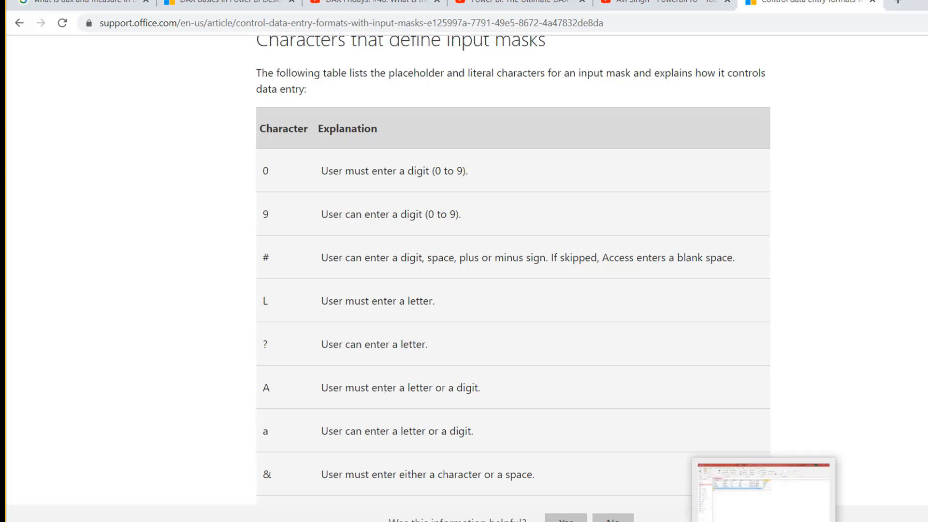
In design view, change the saved VIKASPIN mask to AAA-AAA and apply it to PIN.
{"action": "left_click", "coordinate": [765, 508]}
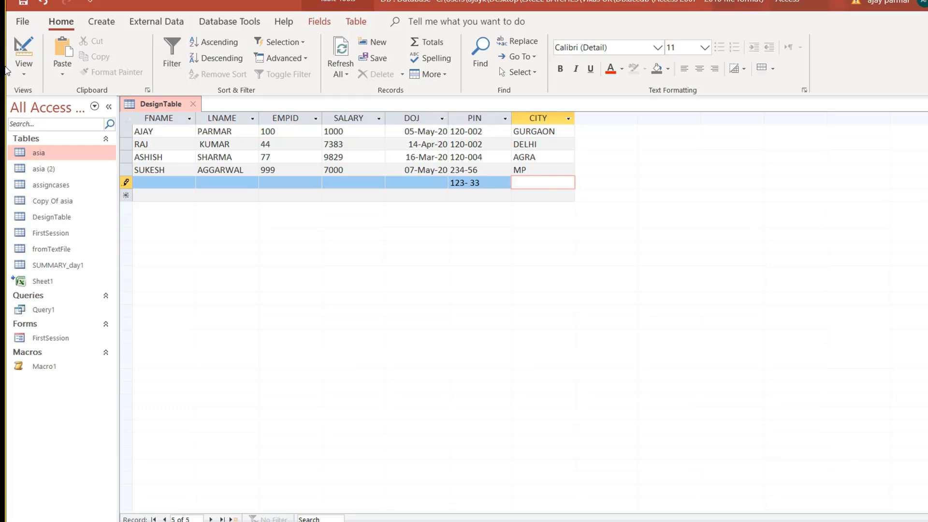
{"action": "left_click", "coordinate": [20, 72]}
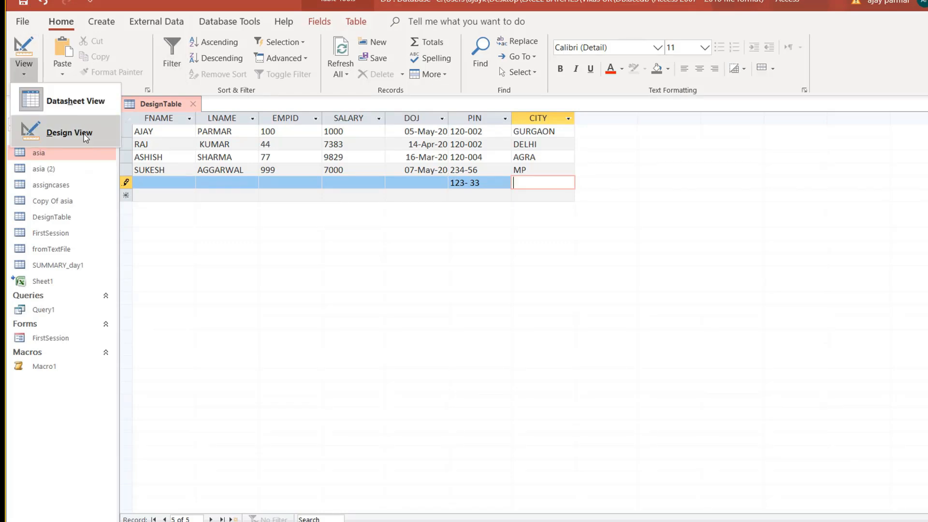
{"action": "left_click", "coordinate": [84, 127]}
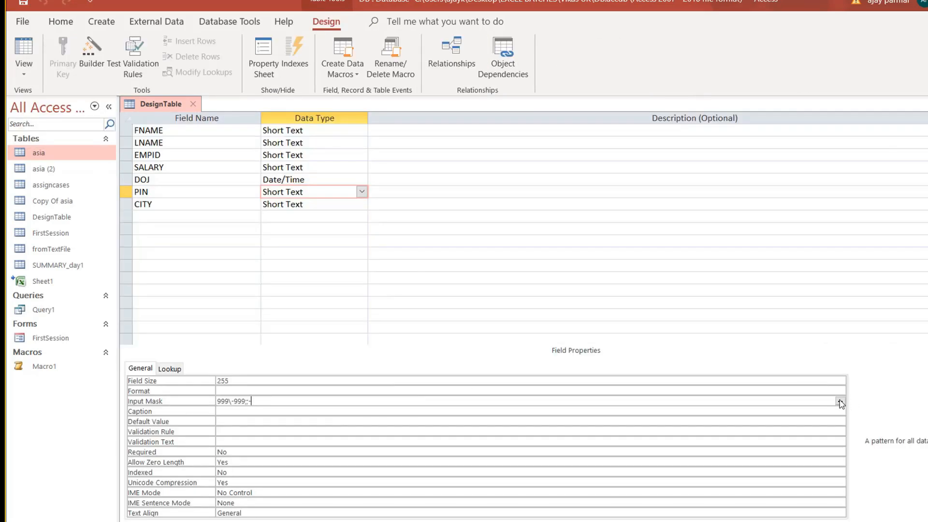
{"action": "left_click", "coordinate": [419, 303]}
{"action": "left_click", "coordinate": [487, 200]}
{"action": "key", "text": "BackSpace"}
{"action": "key", "text": "BackSpace"}
{"action": "key", "text": "BackSpace"}
{"action": "key", "text": "BackSpace"}
{"action": "key", "text": "BackSpace"}
{"action": "key", "text": "BackSpace"}
{"action": "key", "text": "BackSpace"}
{"action": "type", "text": "AAA-AAA"}
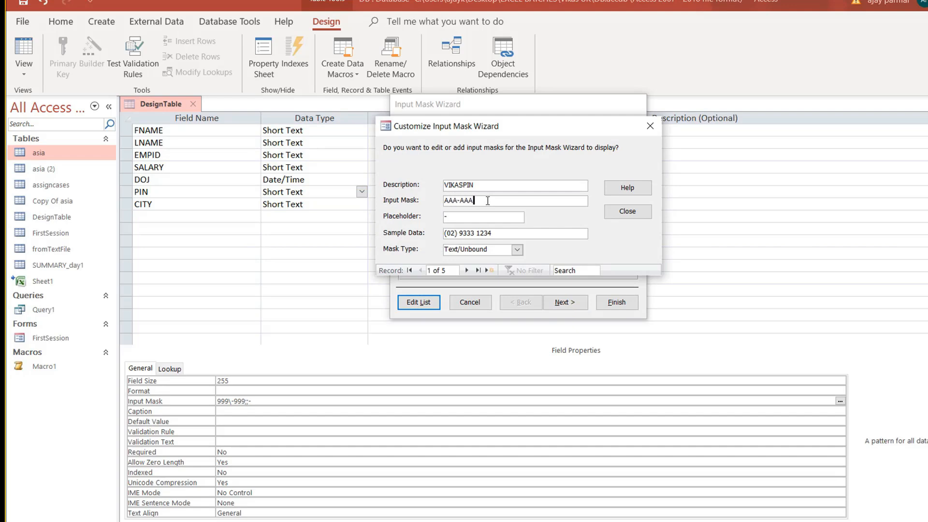
{"action": "left_click", "coordinate": [465, 271]}
{"action": "left_click", "coordinate": [628, 212]}
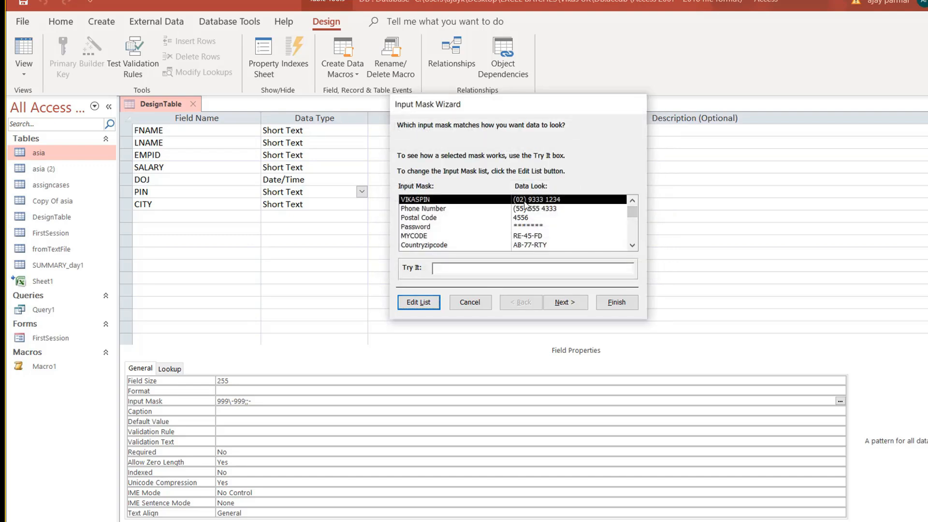
{"action": "left_click", "coordinate": [617, 302]}
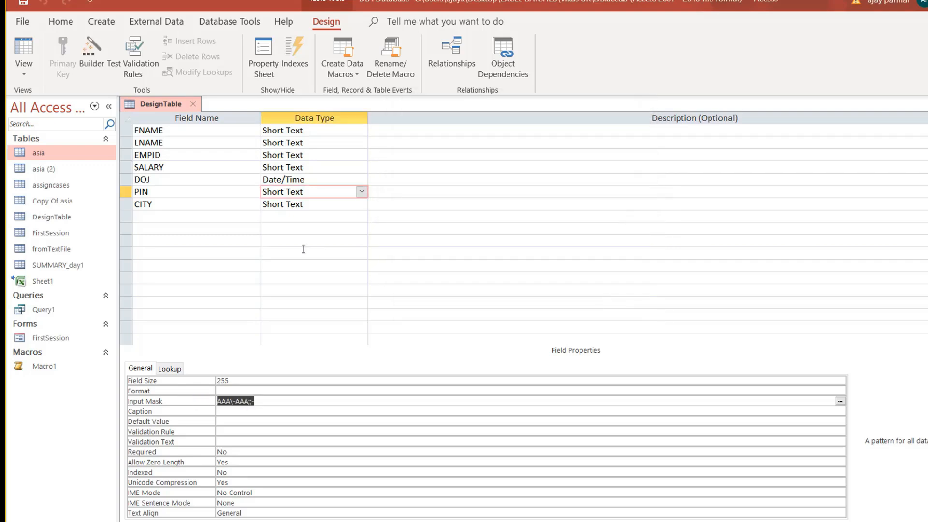
{"action": "left_click", "coordinate": [24, 48]}
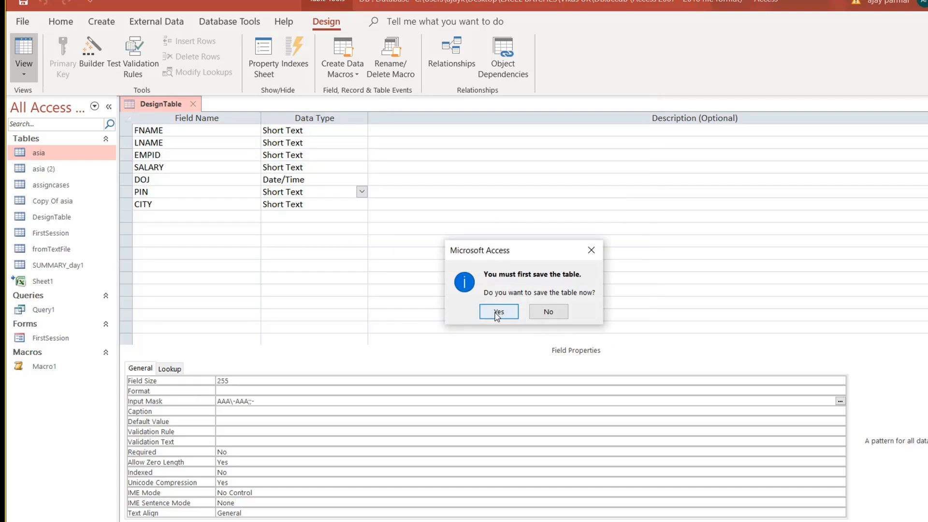
Save DesignTable and delete the stray record holding only PIN 123 33.
{"action": "left_click", "coordinate": [497, 312]}
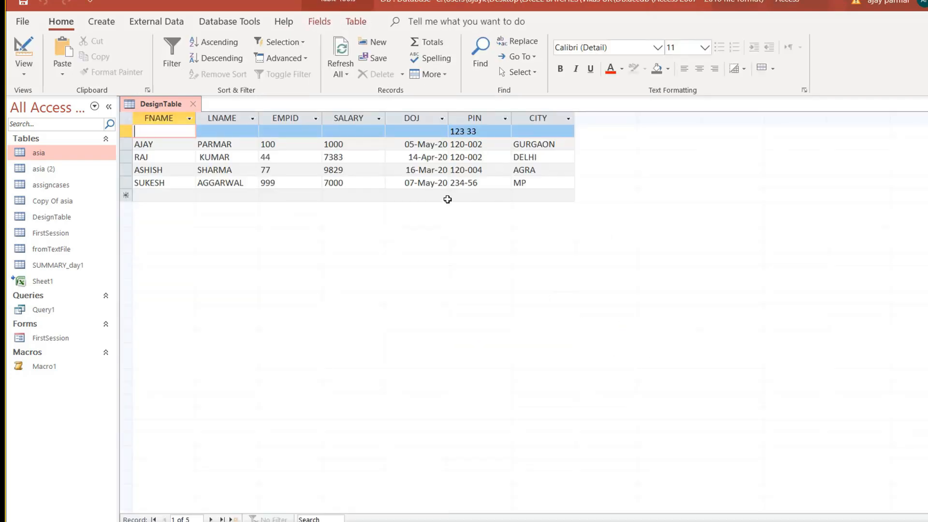
{"action": "left_click", "coordinate": [459, 195]}
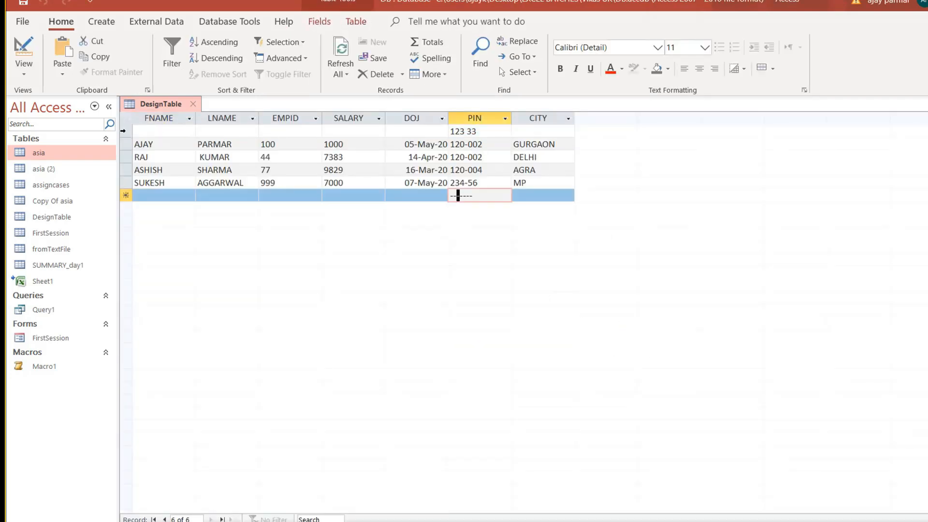
{"action": "left_click", "coordinate": [122, 131]}
{"action": "key", "text": "Delete"}
{"action": "key", "text": "Return"}
Start a new record with PIN A12-F4R and city AP.
{"action": "left_click", "coordinate": [468, 182]}
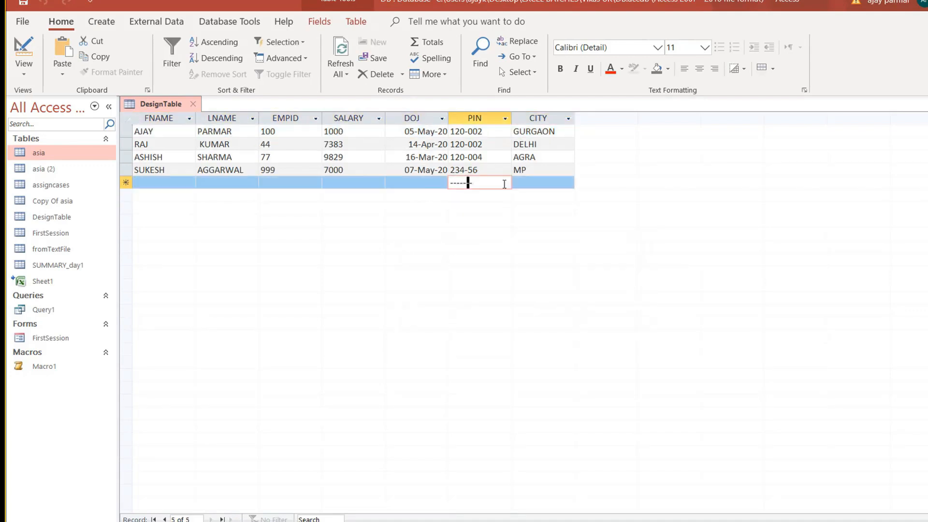
{"action": "type", "text": "A12-F"}
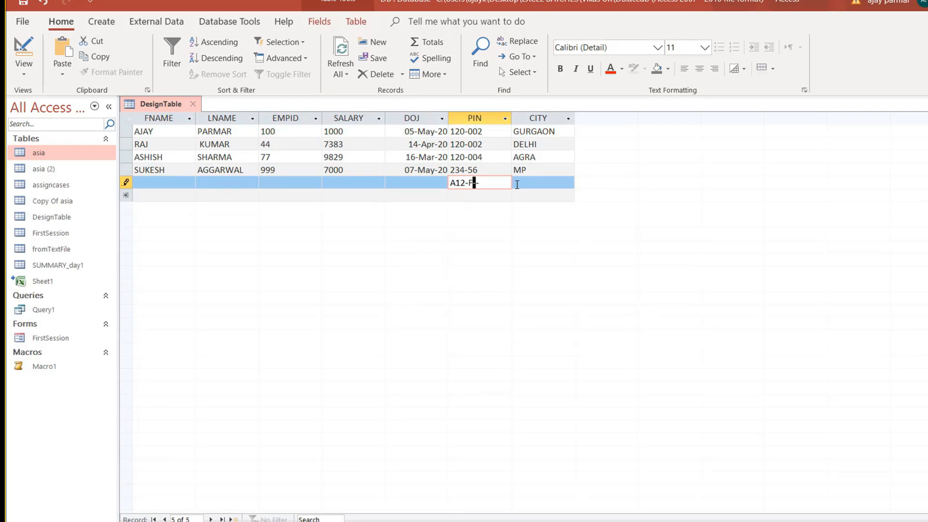
{"action": "type", "text": "4"}
{"action": "key", "text": "Return"}
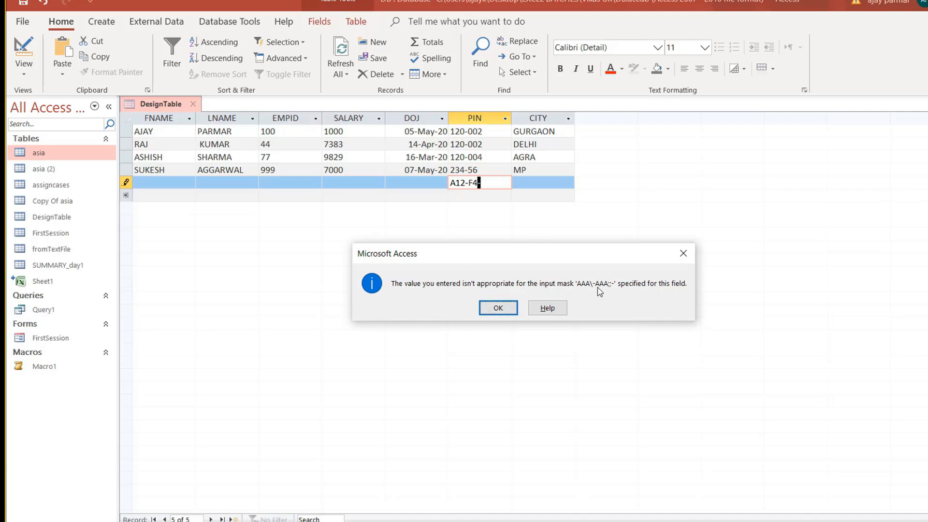
{"action": "left_click", "coordinate": [497, 314]}
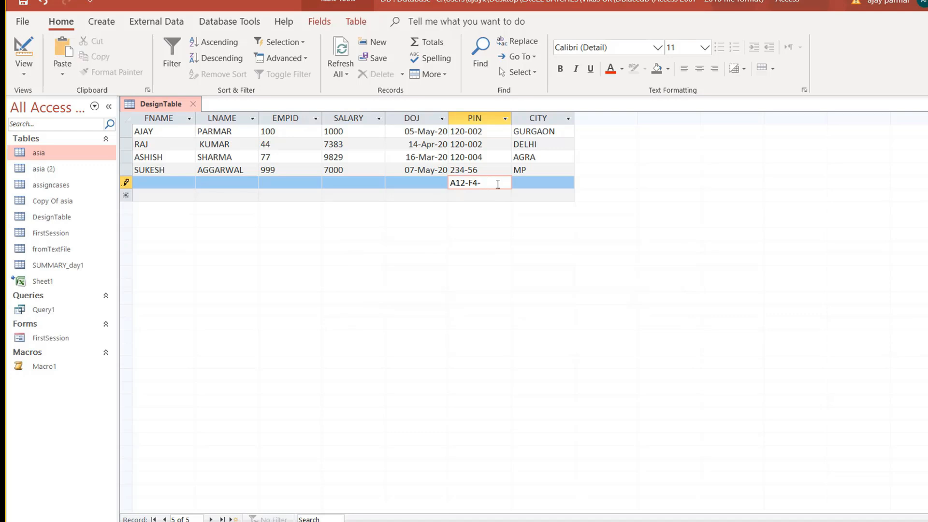
{"action": "type", "text": "R"}
{"action": "key", "text": "Tab"}
{"action": "type", "text": "AP"}
Set the new record's joining date to 29-Mar-20 using the date picker.
{"action": "key", "text": "shift+Tab"}
{"action": "key", "text": "shift+Tab"}
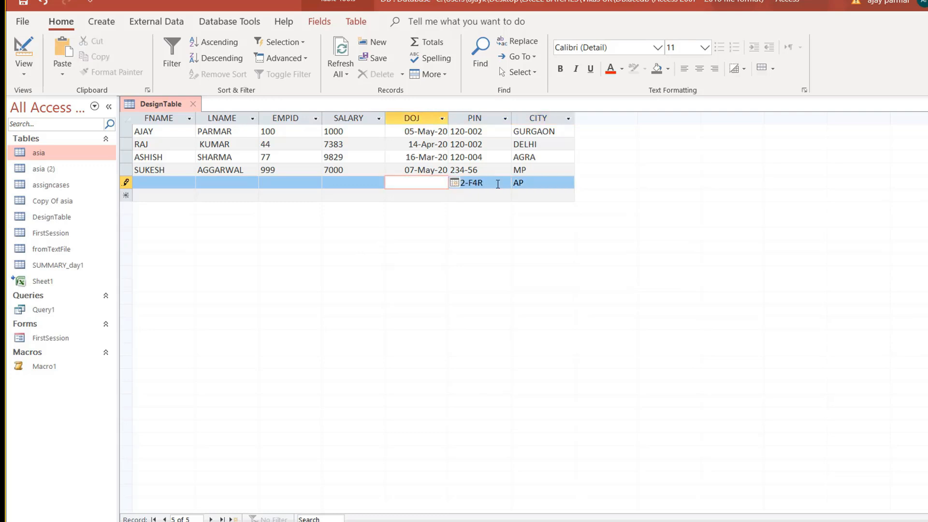
{"action": "key", "text": "alt+Down"}
{"action": "key", "text": "Up"}
{"action": "key", "text": "Up"}
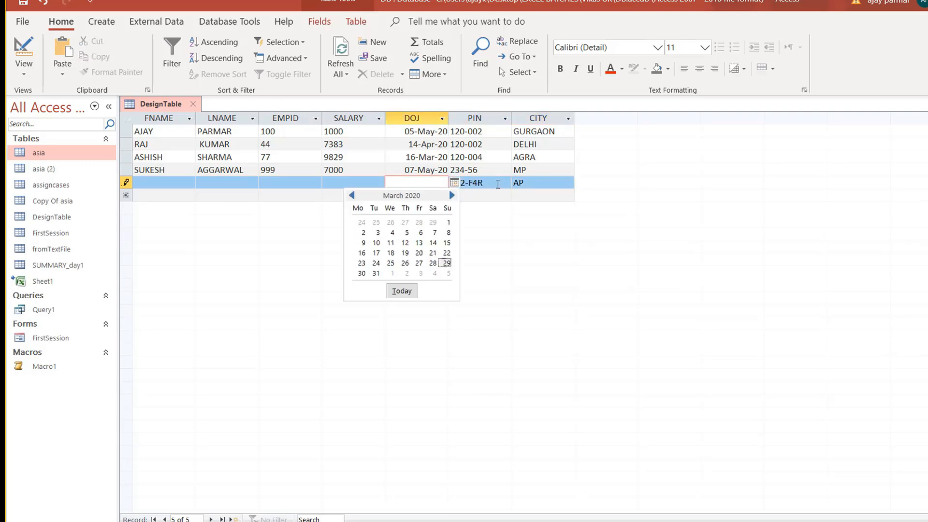
{"action": "key", "text": "Return"}
{"action": "key", "text": "Tab"}
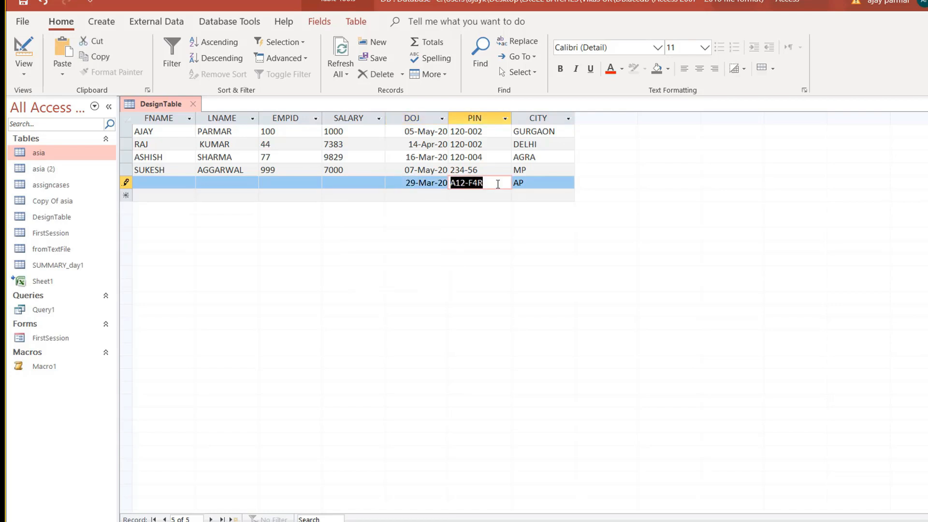
Enter salary 3300 and EMPID 989 for the new record.
{"action": "key", "text": "shift+Tab"}
{"action": "key", "text": "shift+Tab"}
{"action": "key", "text": "w"}
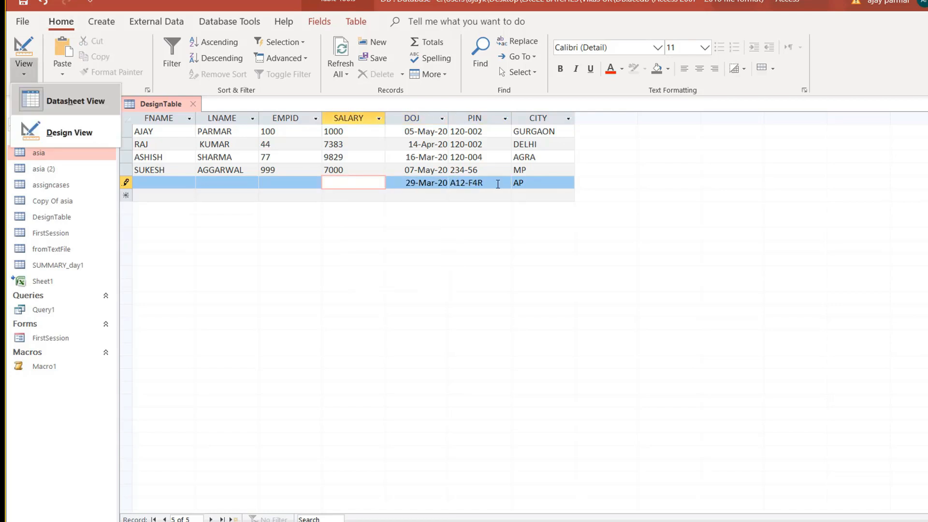
{"action": "key", "text": "d"}
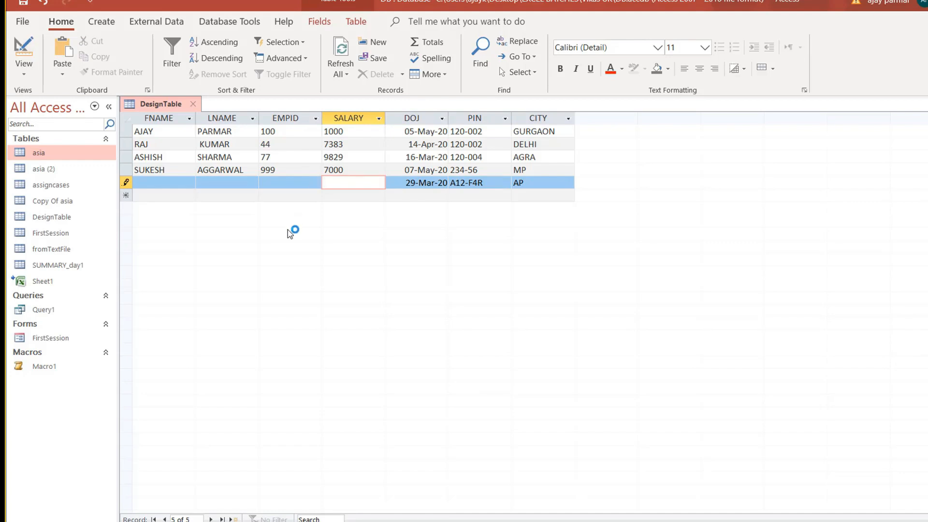
{"action": "type", "text": "3300"}
{"action": "key", "text": "Tab"}
{"action": "key", "text": "shift+Tab"}
{"action": "key", "text": "shift+Tab"}
{"action": "type", "text": "989"}
{"action": "key", "text": "Tab"}
Fill in the new employee's first and last name and commit the record.
{"action": "key", "text": "shift+Tab"}
{"action": "key", "text": "shift+Tab"}
{"action": "key", "text": "shift+Tab"}
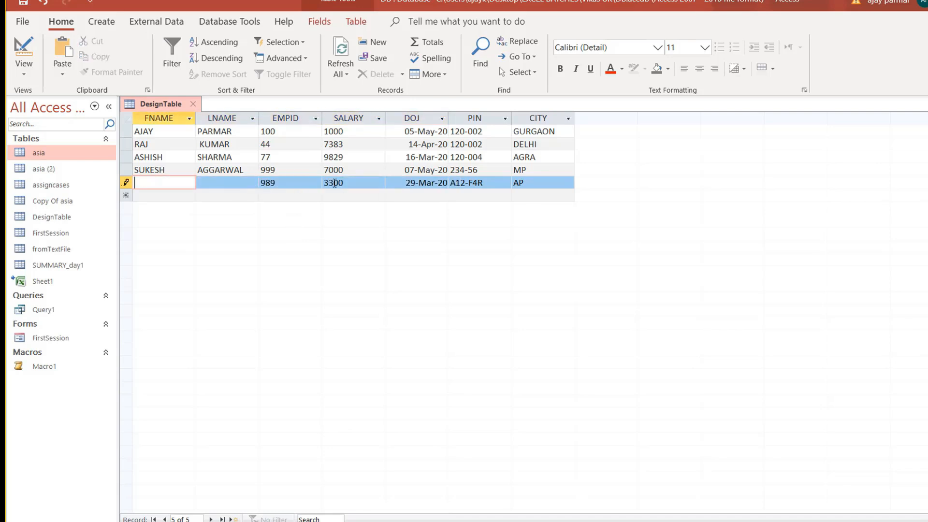
{"action": "type", "text": "DYNES"}
{"action": "key", "text": "BackSpace"}
{"action": "key", "text": "BackSpace"}
{"action": "key", "text": "BackSpace"}
{"action": "key", "text": "BackSpace"}
{"action": "type", "text": "IA"}
{"action": "key", "text": "Tab"}
{"action": "type", "text": "MIRZA"}
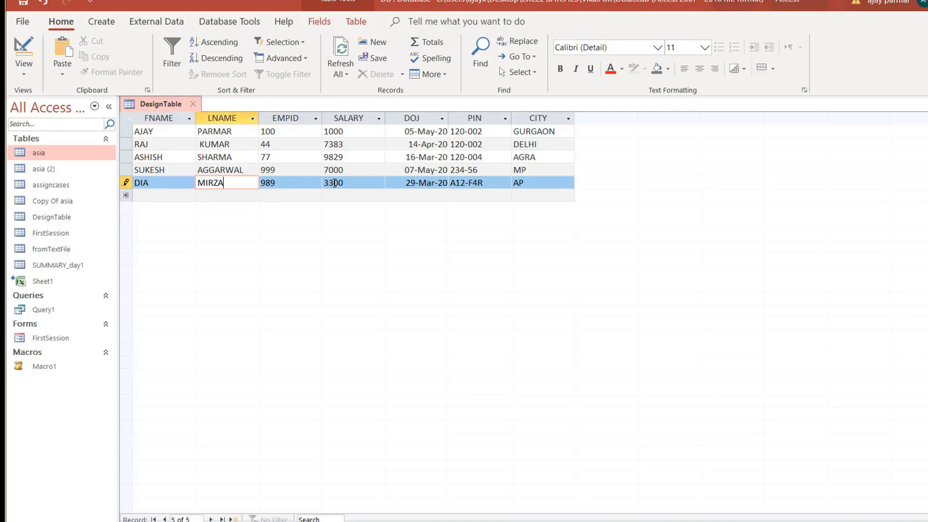
{"action": "key", "text": "Down"}
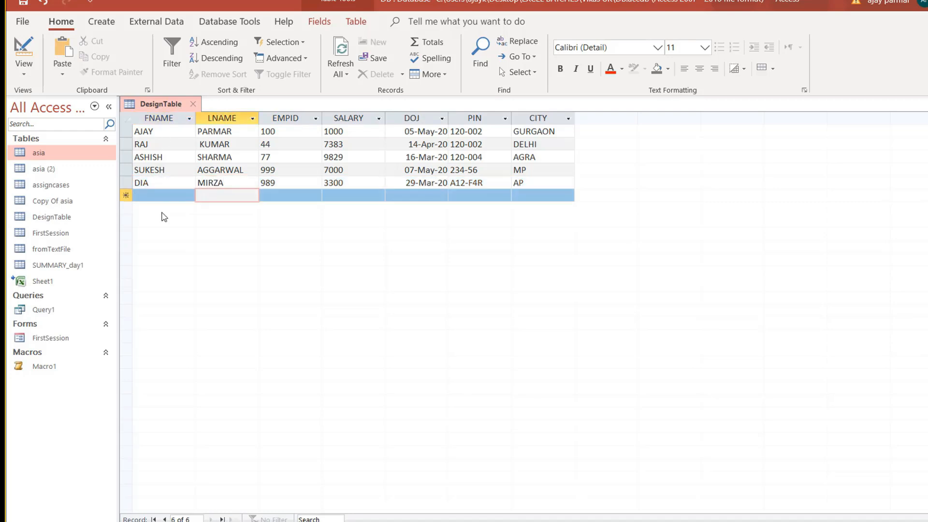
Type a test first name in another row, then delete it and abandon the empty record.
{"action": "left_click", "coordinate": [147, 197]}
{"action": "type", "text": "ajay"}
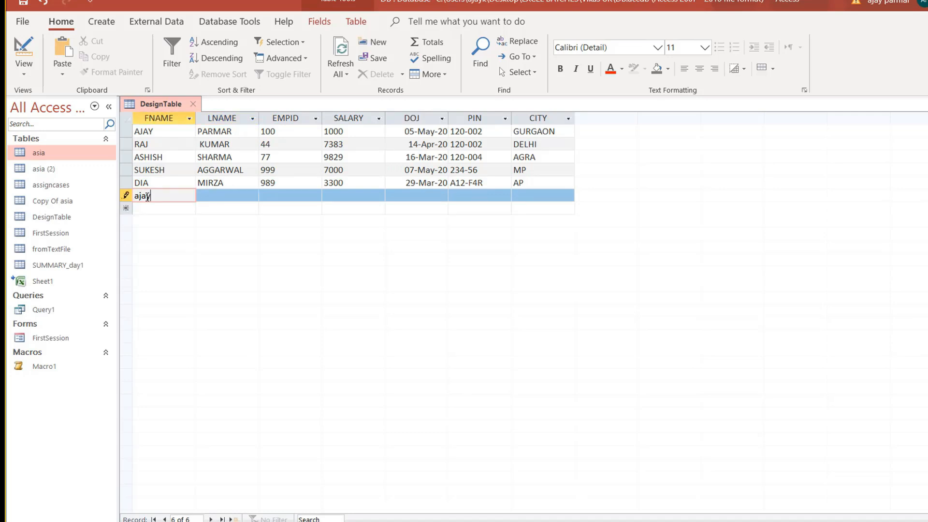
{"action": "key", "text": "Tab"}
{"action": "key", "text": "Left"}
{"action": "key", "text": "Delete"}
{"action": "key", "text": "Down"}
{"action": "left_click", "coordinate": [24, 70]}
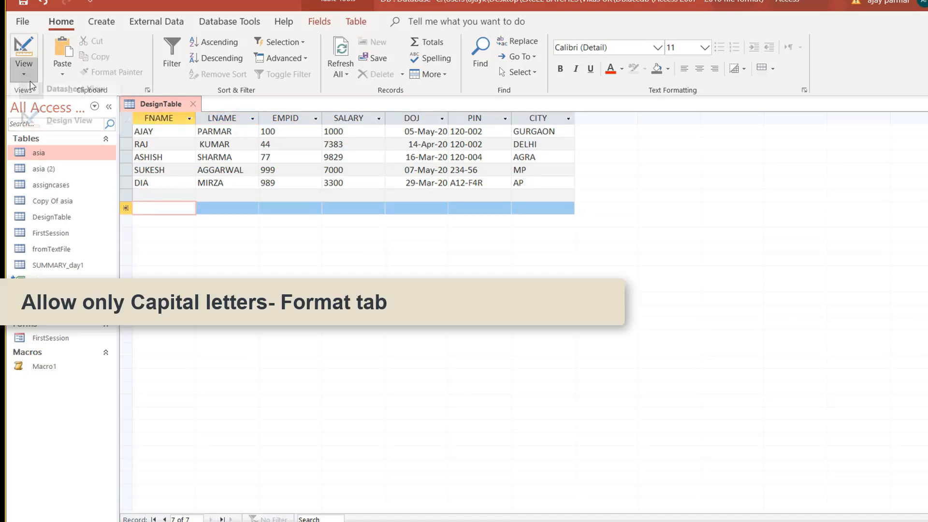
Select FNAME in design view and scroll the input-mask reference to the > and < characters.
{"action": "left_click", "coordinate": [75, 126]}
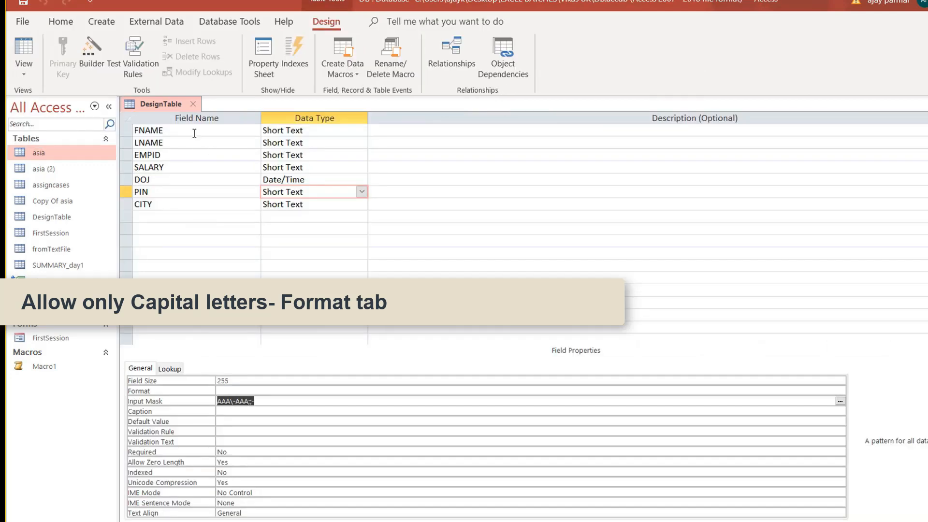
{"action": "left_click", "coordinate": [193, 129]}
{"action": "left_click", "coordinate": [217, 401]}
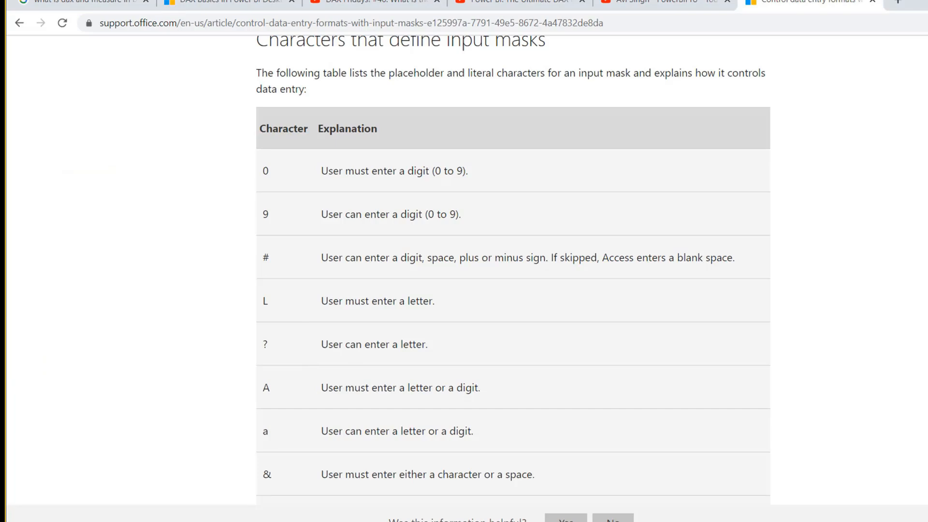
{"action": "scroll", "coordinate": [513, 271], "scroll_direction": "down", "scroll_amount": 10}
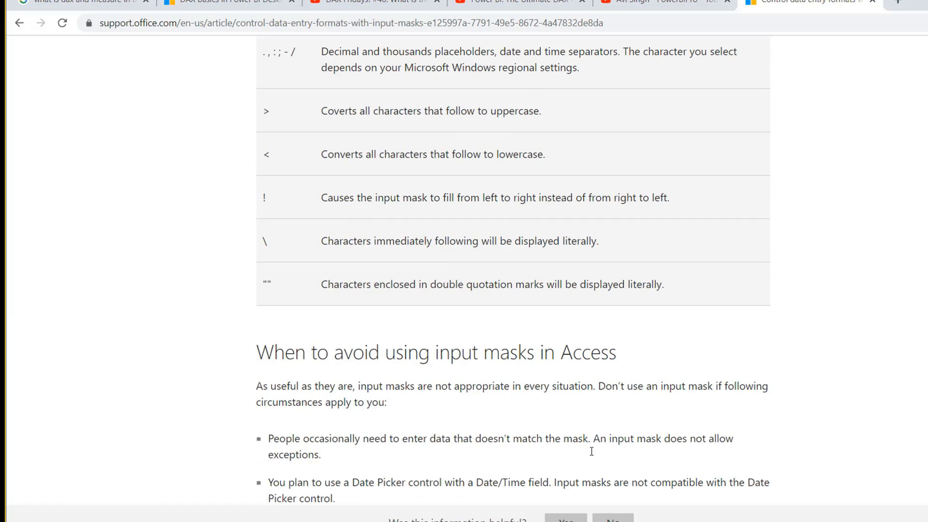
Give FNAME the > uppercase format and save the table into datasheet view.
{"action": "key", "text": "alt+Tab"}
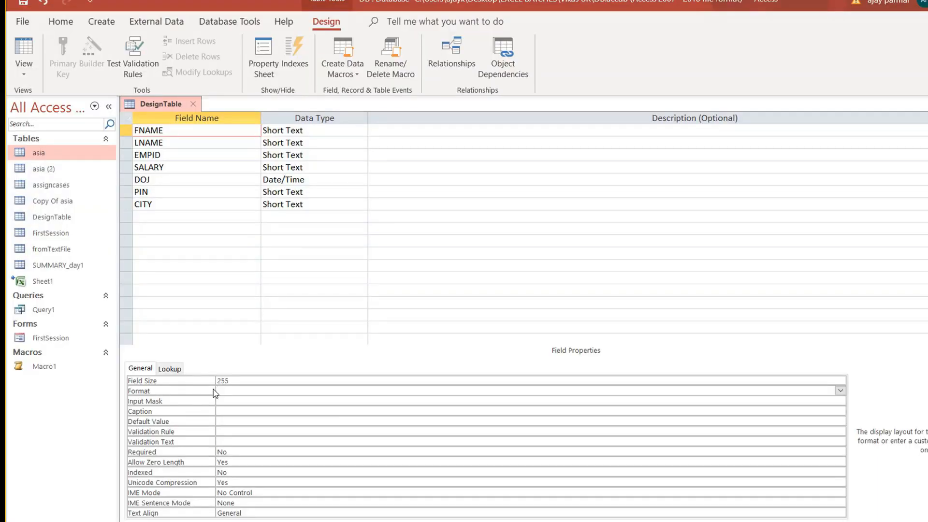
{"action": "type", "text": ">"}
{"action": "key", "text": "Return"}
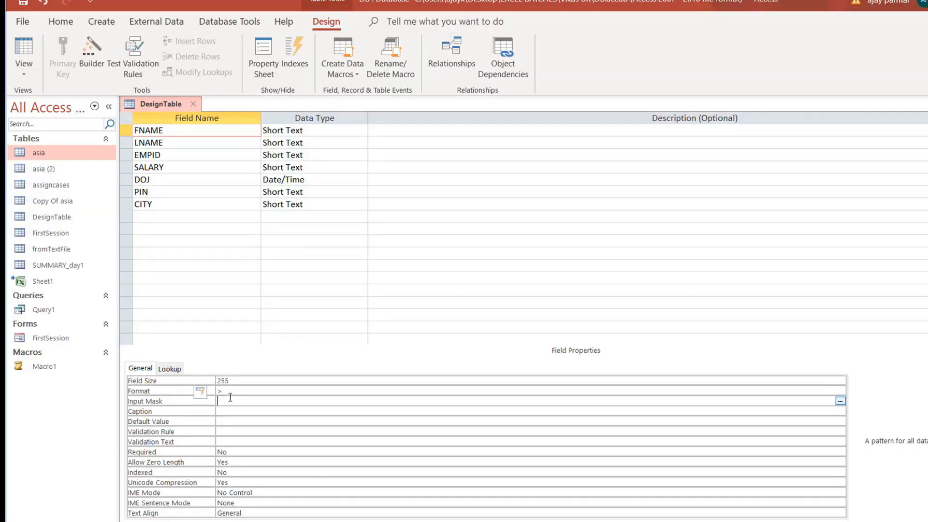
{"action": "left_click", "coordinate": [242, 410]}
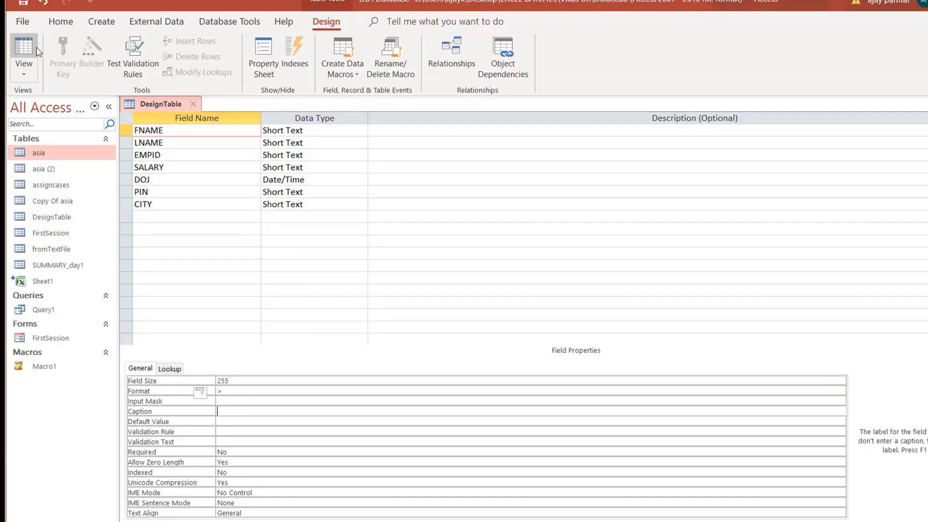
{"action": "left_click", "coordinate": [23, 50]}
{"action": "left_click", "coordinate": [493, 314]}
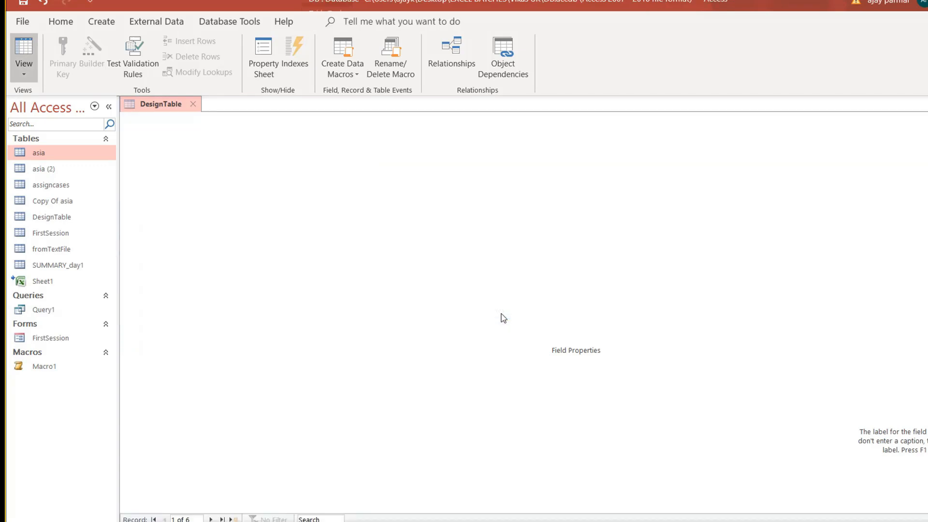
Start a new record with the employee's first and last name and EMPID 9999.
{"action": "type", "text": "AJ"}
{"action": "key", "text": "BackSpace"}
{"action": "key", "text": "Tab"}
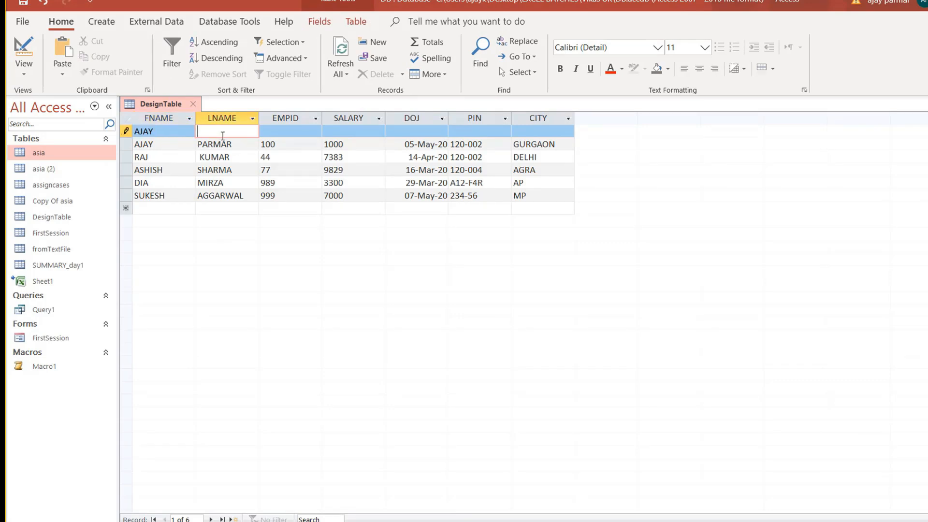
{"action": "key", "text": "Tab"}
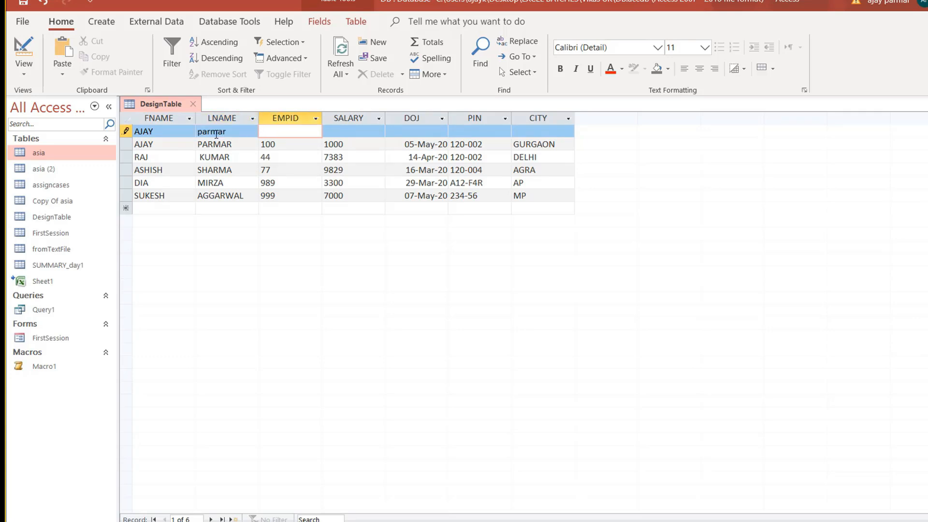
{"action": "type", "text": "9999"}
Add salary 9888, today's joining date, PIN 133-wd3 and city HYD, then save the record.
{"action": "key", "text": "Tab"}
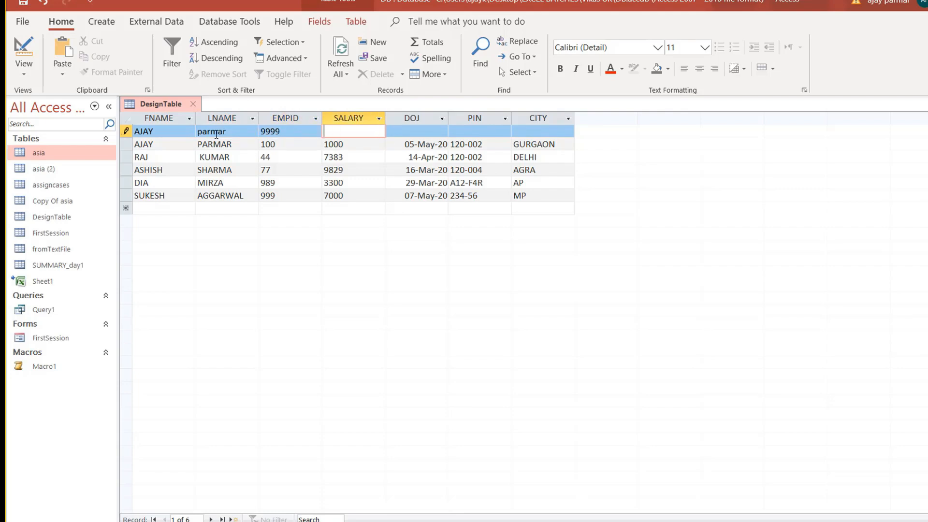
{"action": "type", "text": "9888"}
{"action": "key", "text": "Tab"}
{"action": "key", "text": "alt+Down"}
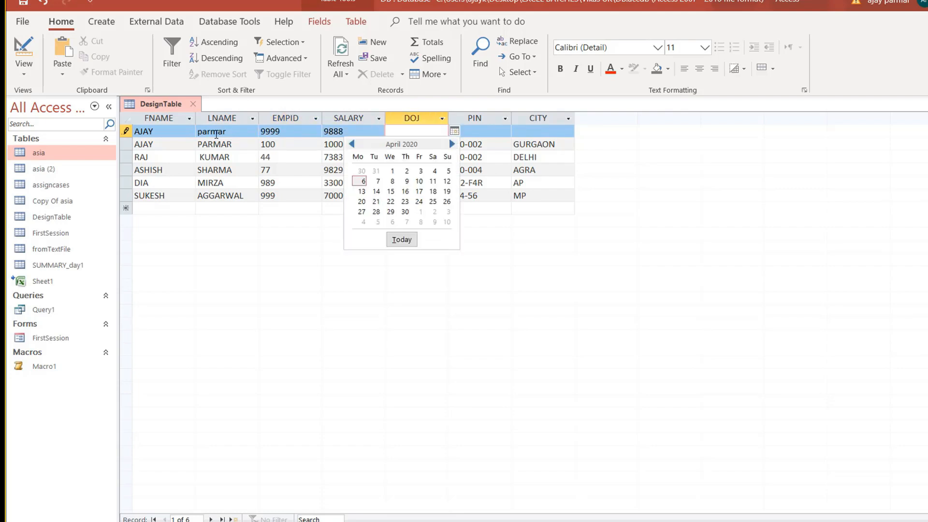
{"action": "key", "text": "Return"}
{"action": "key", "text": "Tab"}
{"action": "type", "text": "133-wd3"}
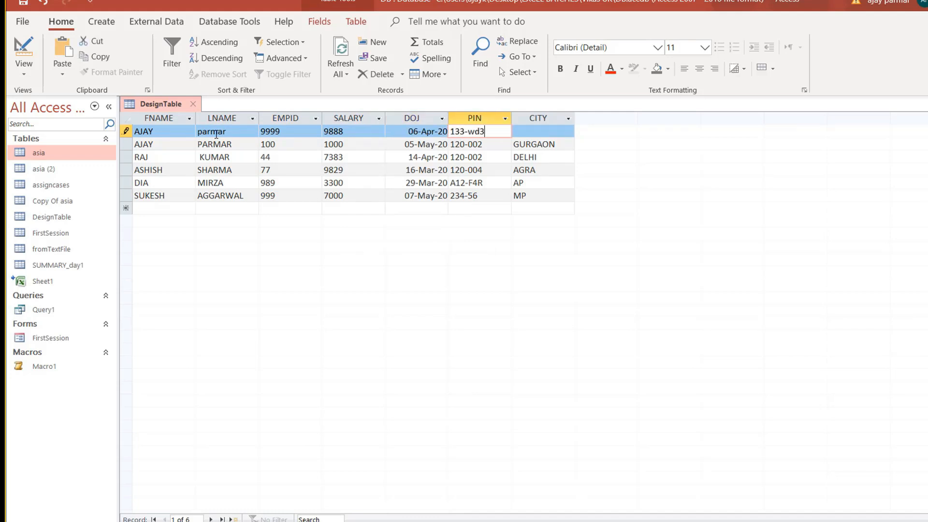
{"action": "key", "text": "Tab"}
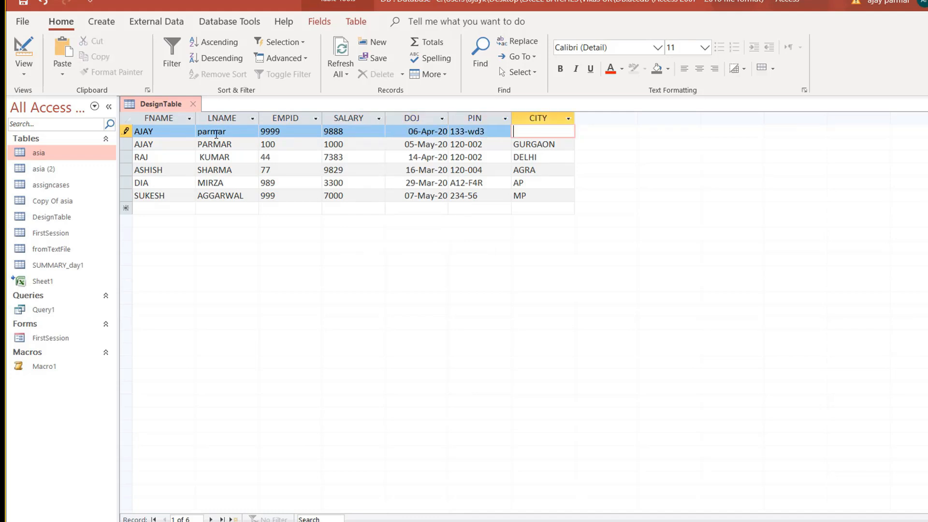
{"action": "type", "text": "HYD"}
{"action": "key", "text": "BackSpace"}
{"action": "key", "text": "BackSpace"}
{"action": "type", "text": "YD"}
{"action": "key", "text": "Down"}
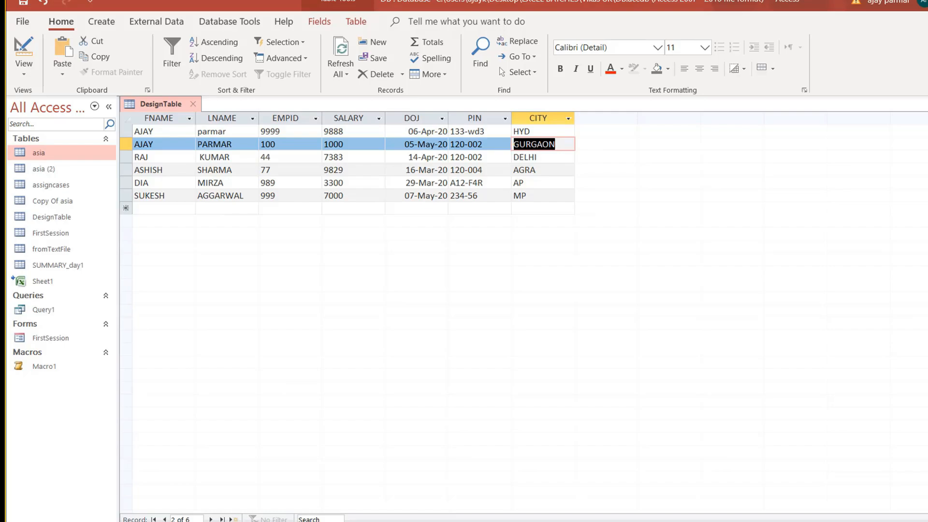
Review the input-mask help article and Excel pincode notes, then return to DesignTable.
{"action": "left_click", "coordinate": [396, 521]}
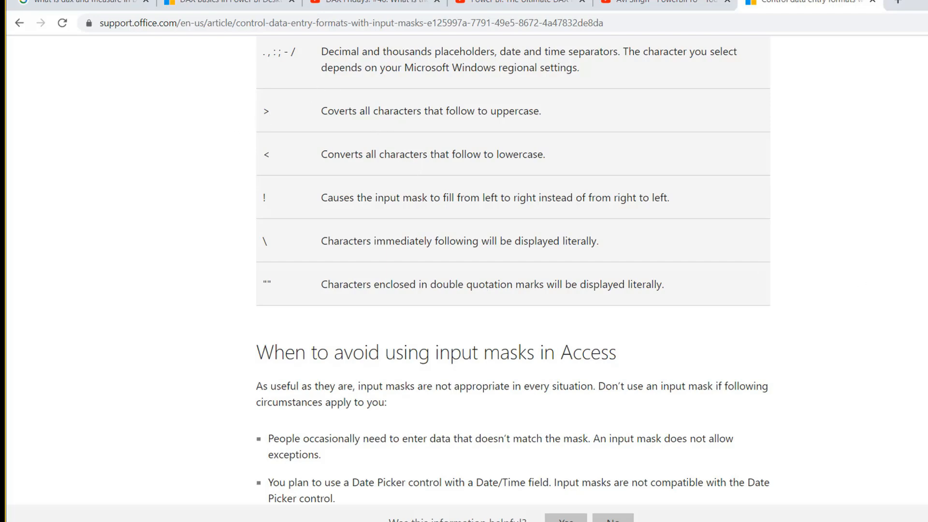
{"action": "scroll", "coordinate": [512, 275], "scroll_direction": "up", "scroll_amount": 10}
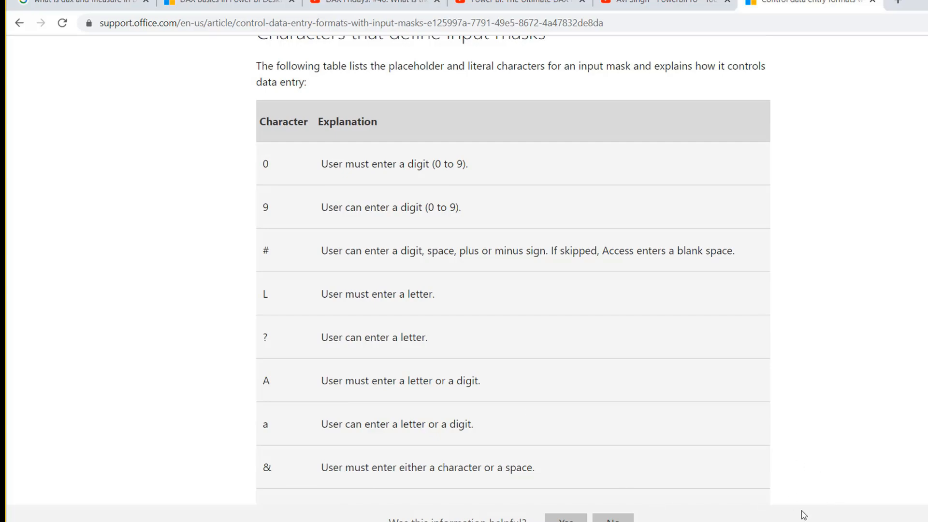
{"action": "mouse_move", "coordinate": [822, 521]}
{"action": "left_click", "coordinate": [822, 503]}
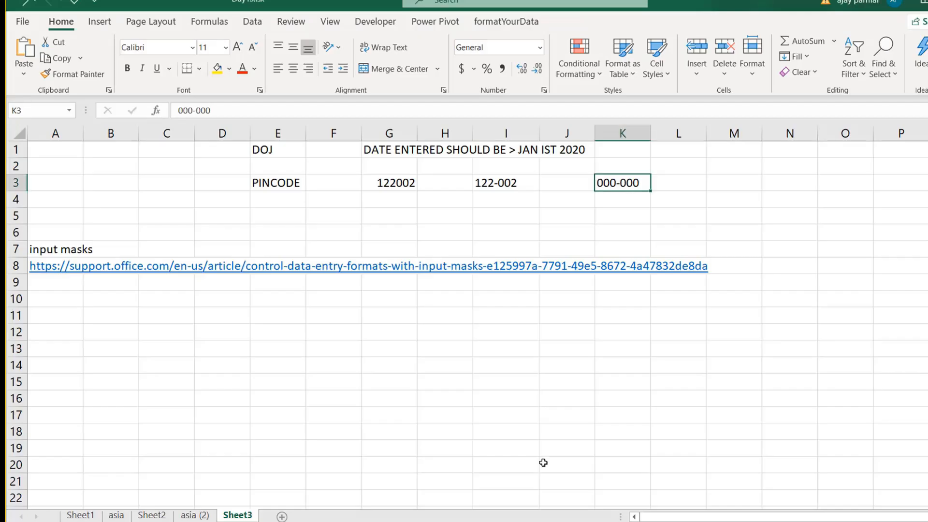
{"action": "left_click", "coordinate": [764, 520]}
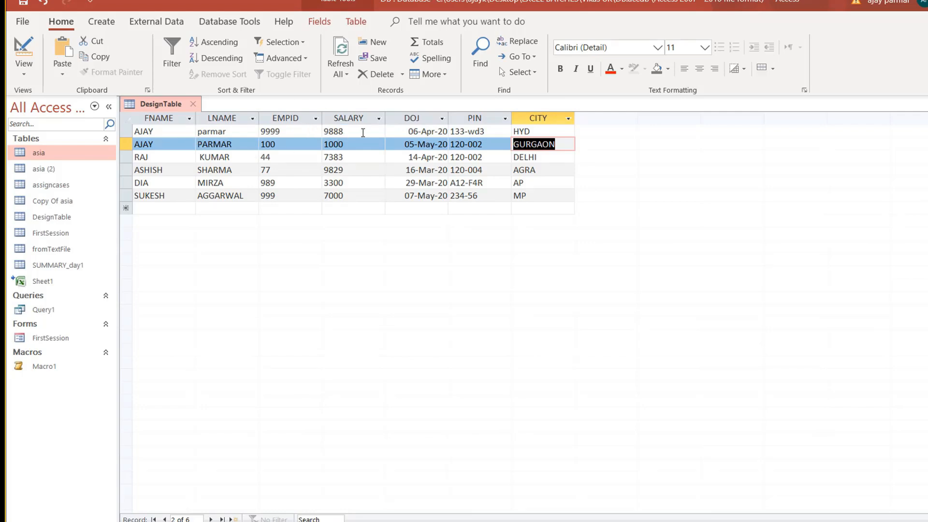
Set SALARY's Default Value to 1000 in design view and save back to datasheet.
{"action": "left_click", "coordinate": [20, 72]}
{"action": "left_click", "coordinate": [53, 130]}
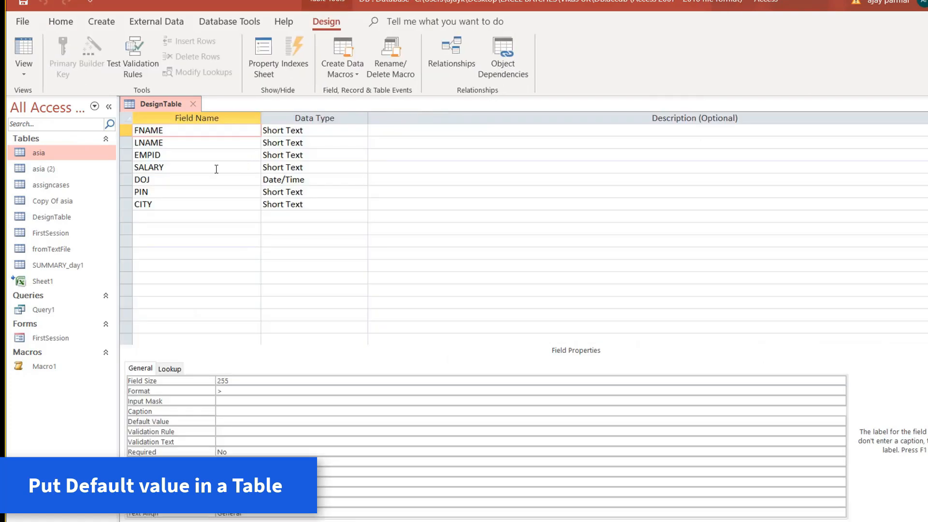
{"action": "left_click", "coordinate": [213, 167]}
{"action": "left_click", "coordinate": [227, 403]}
{"action": "key", "text": "Down"}
{"action": "key", "text": "Down"}
{"action": "type", "text": "1000"}
{"action": "key", "text": "Return"}
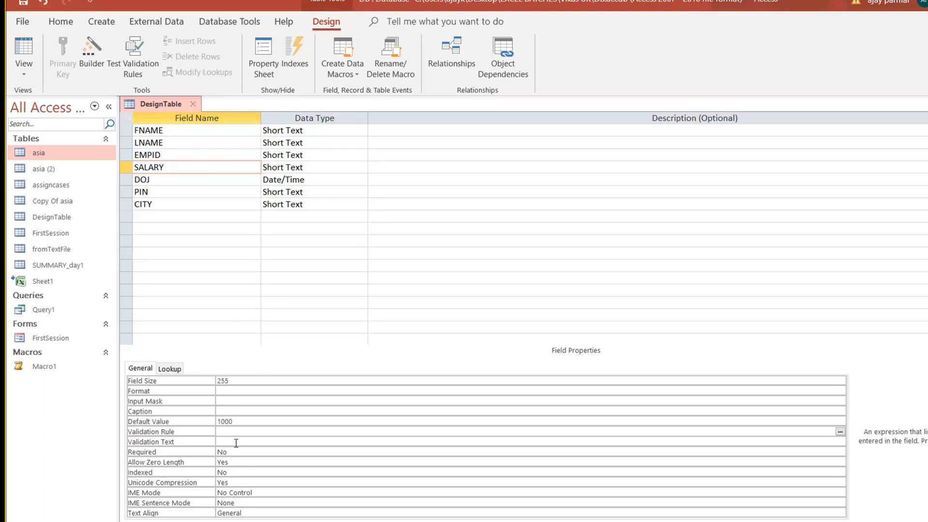
{"action": "left_click", "coordinate": [24, 54]}
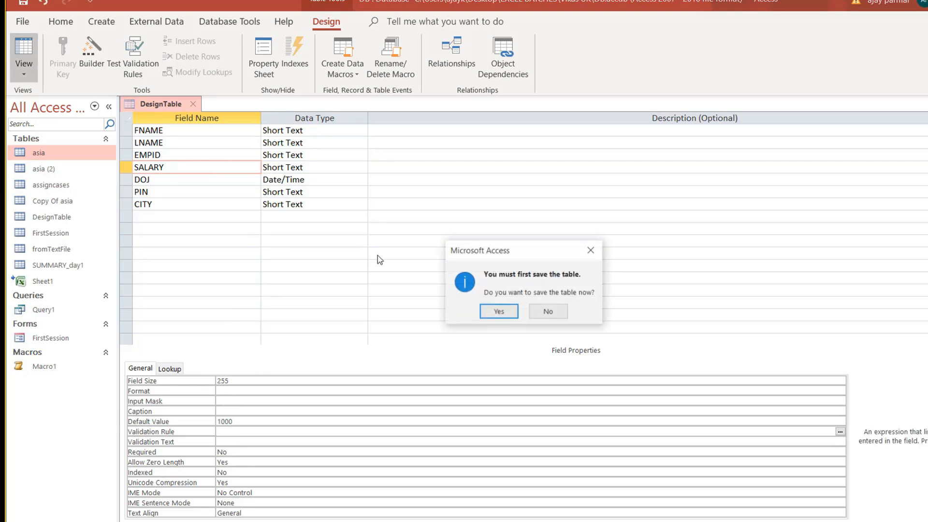
{"action": "left_click", "coordinate": [506, 314]}
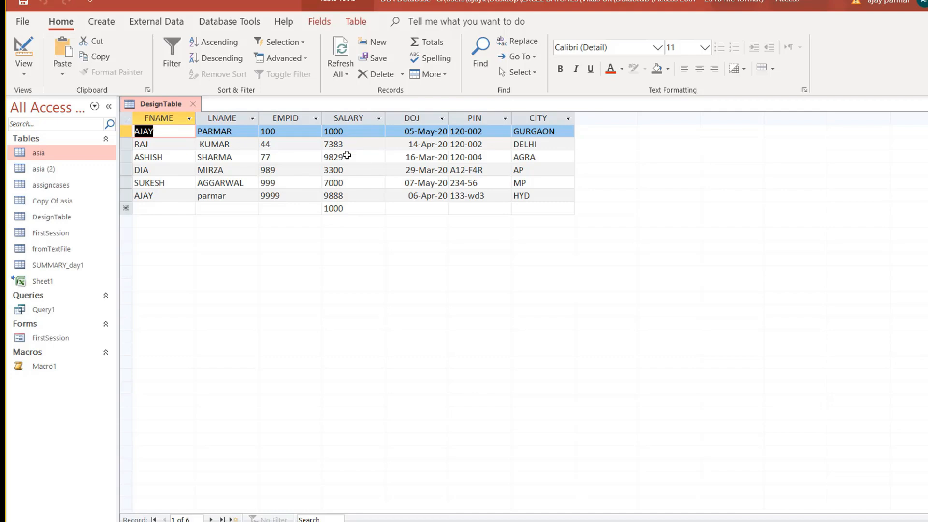
{"action": "left_click", "coordinate": [350, 207]}
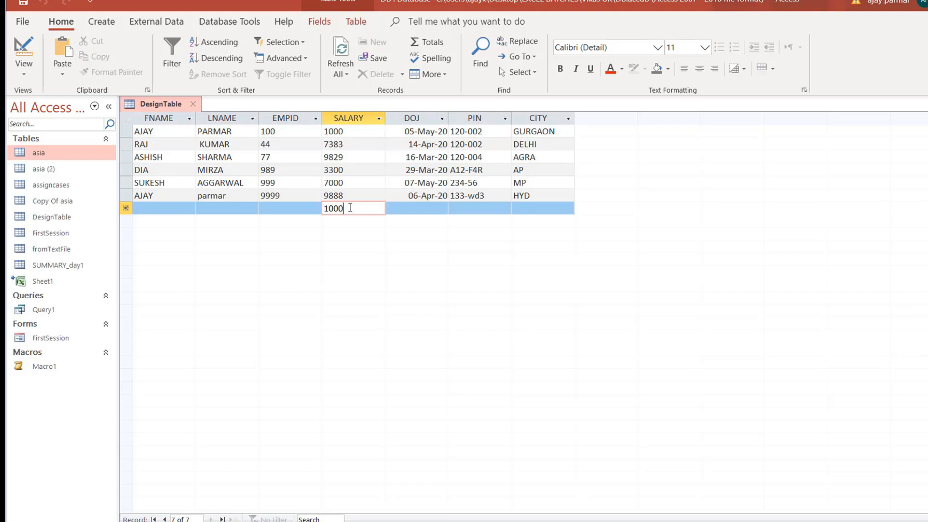
{"action": "type", "text": "0"}
{"action": "key", "text": "Tab"}
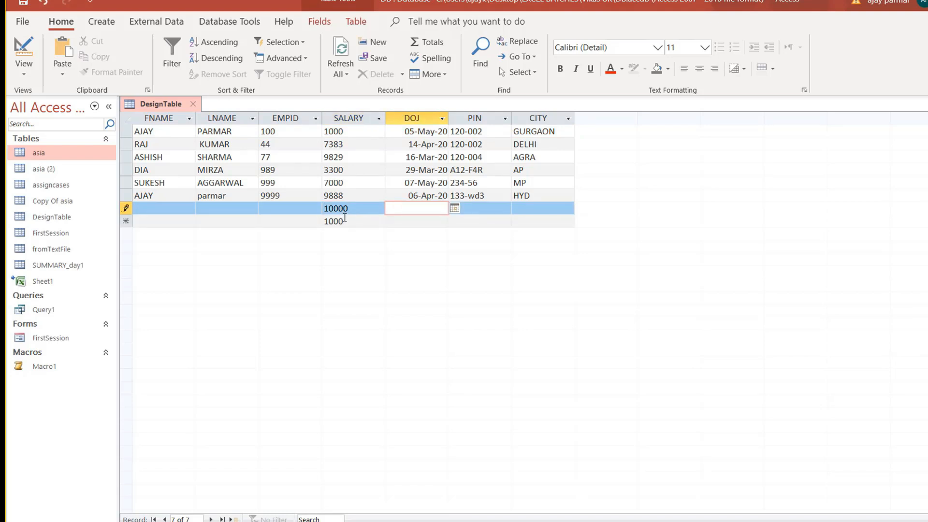
{"action": "key", "text": "Escape"}
{"action": "left_click", "coordinate": [156, 212]}
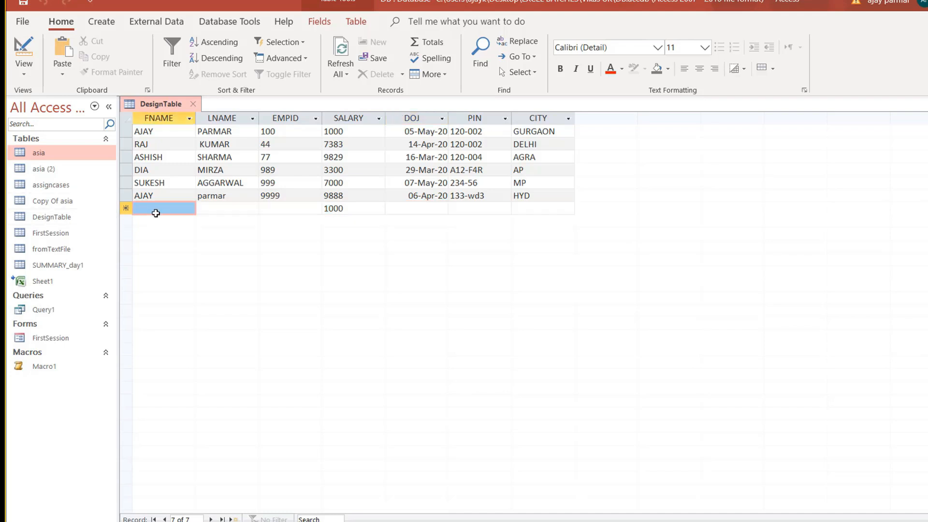
{"action": "left_click", "coordinate": [124, 208]}
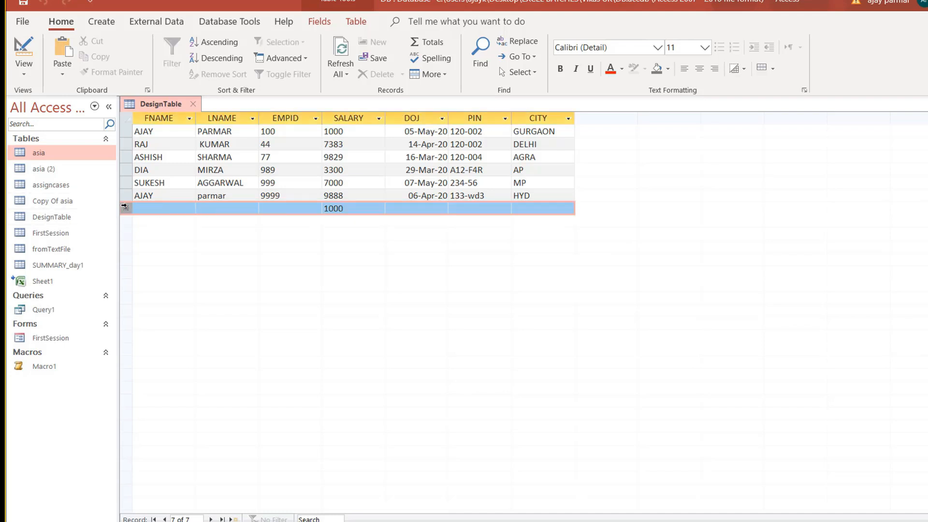
{"action": "left_click", "coordinate": [179, 208]}
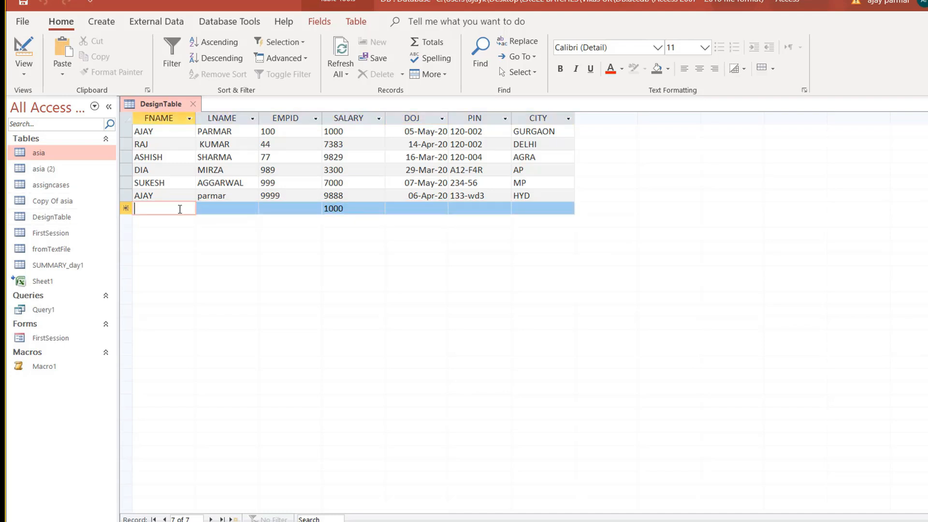
{"action": "left_click", "coordinate": [359, 132]}
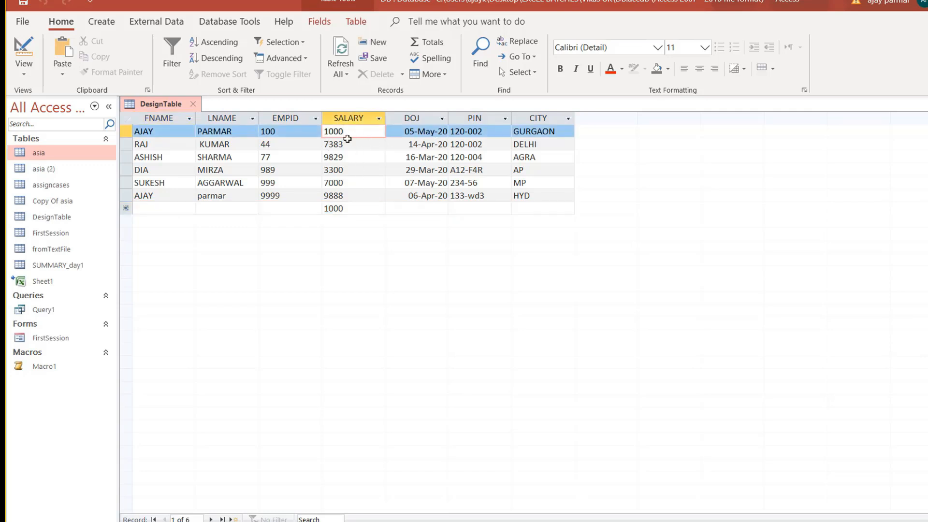
{"action": "left_click", "coordinate": [25, 75]}
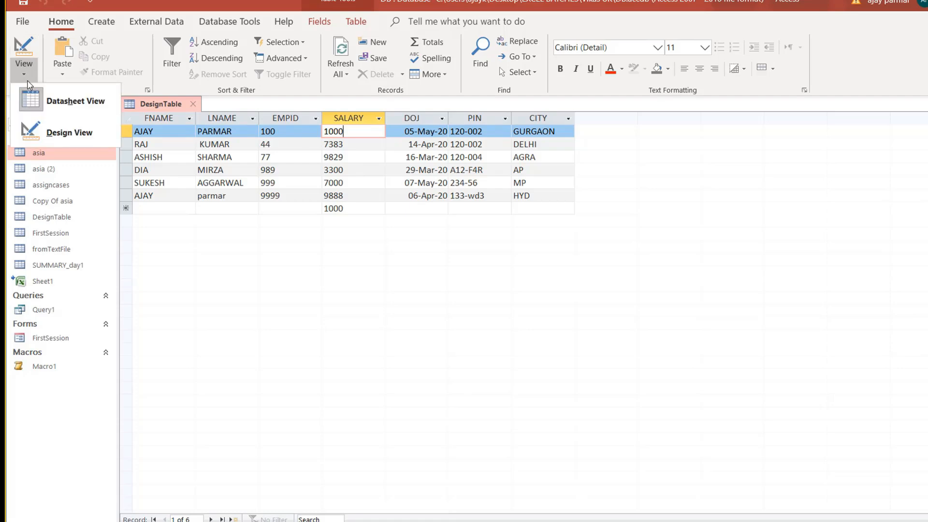
{"action": "left_click", "coordinate": [71, 143]}
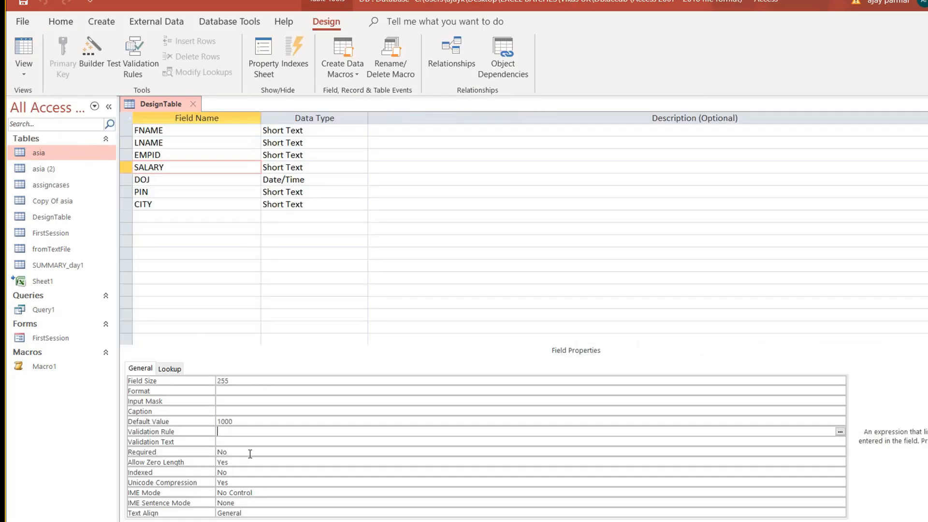
{"action": "left_click", "coordinate": [243, 422]}
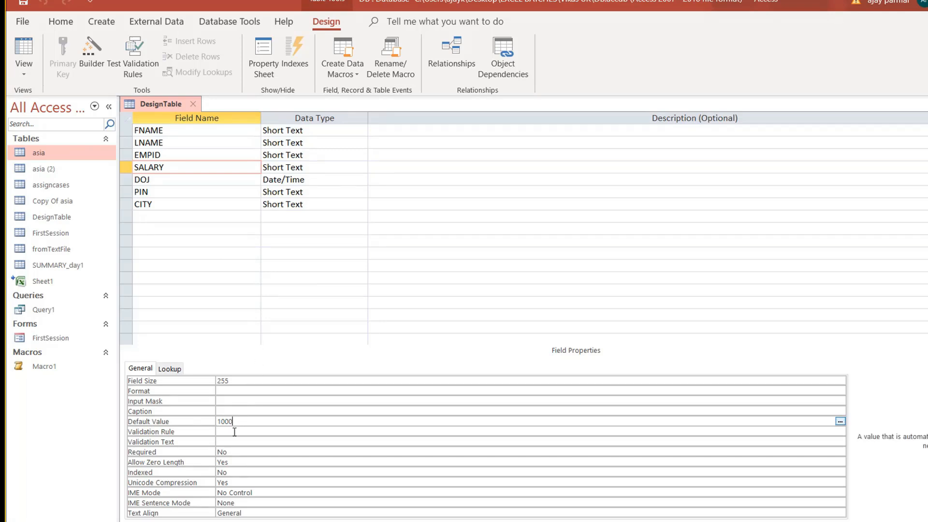
{"action": "left_click", "coordinate": [235, 432]}
{"action": "type", "text": "BETWEEN 10 AND 100"}
{"action": "key", "text": "Return"}
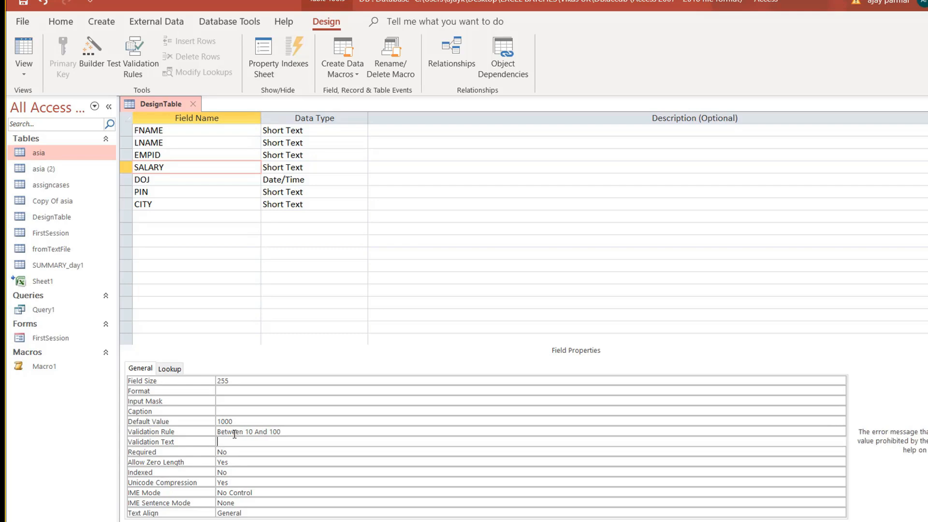
{"action": "key", "text": "Up"}
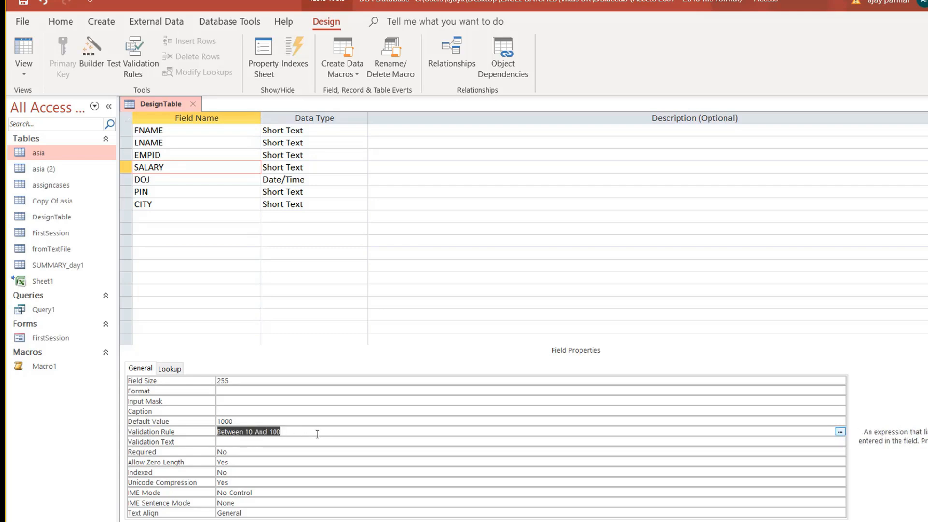
{"action": "key", "text": "BackSpace"}
{"action": "key", "text": "Return"}
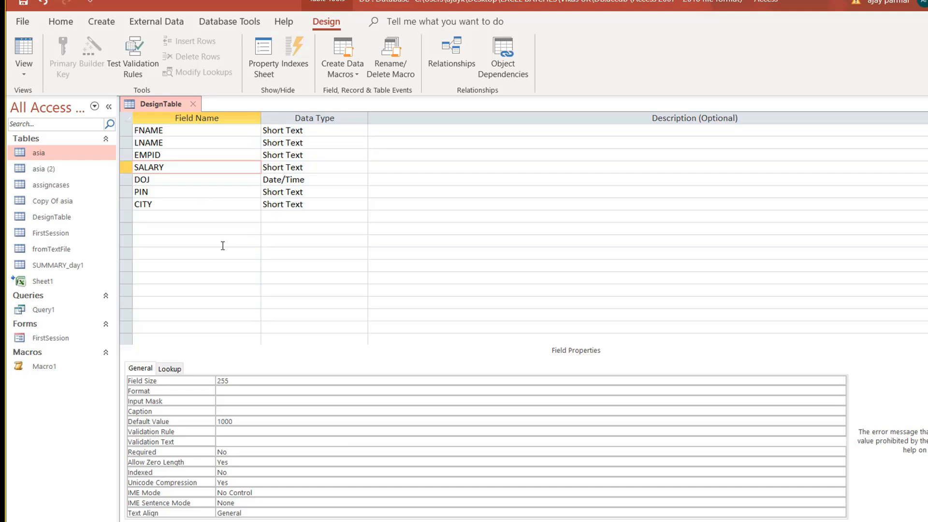
{"action": "left_click", "coordinate": [198, 213]}
{"action": "left_click", "coordinate": [190, 207]}
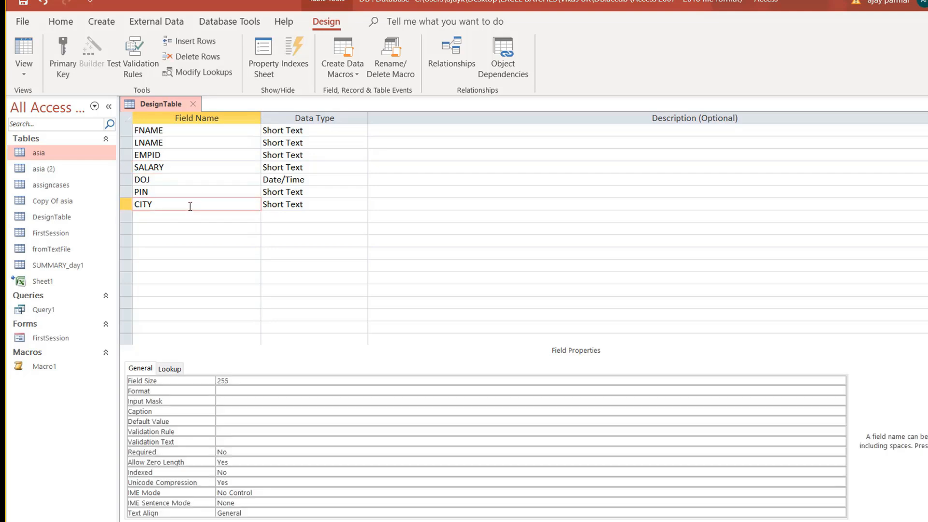
{"action": "left_click", "coordinate": [28, 50]}
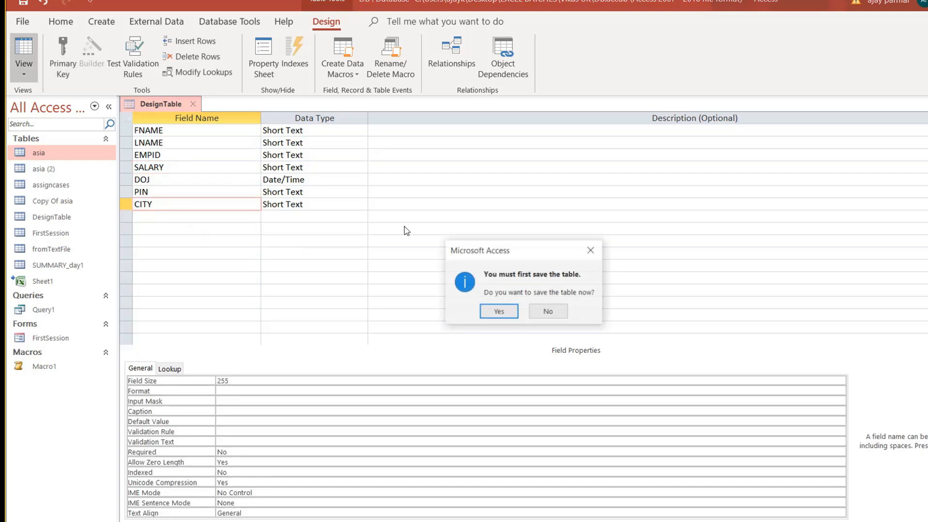
{"action": "left_click", "coordinate": [501, 311]}
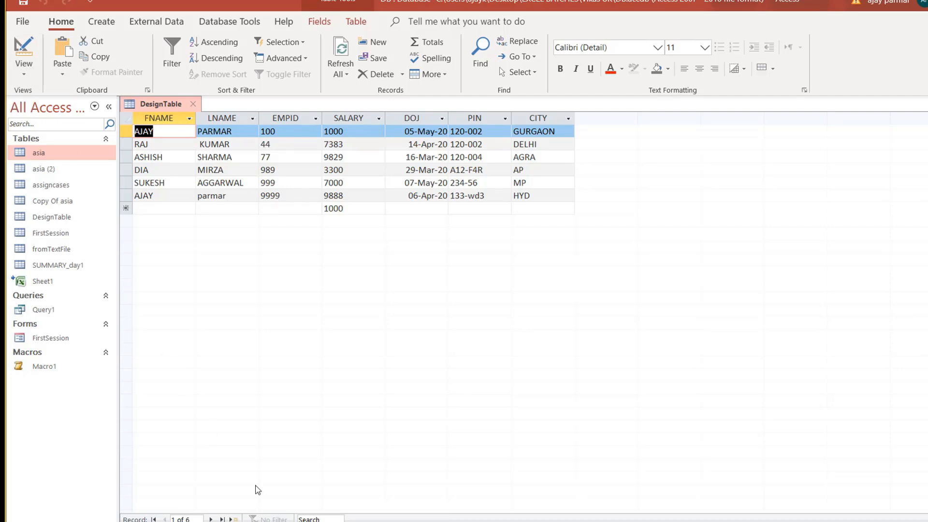
{"action": "key", "text": "alt+Tab"}
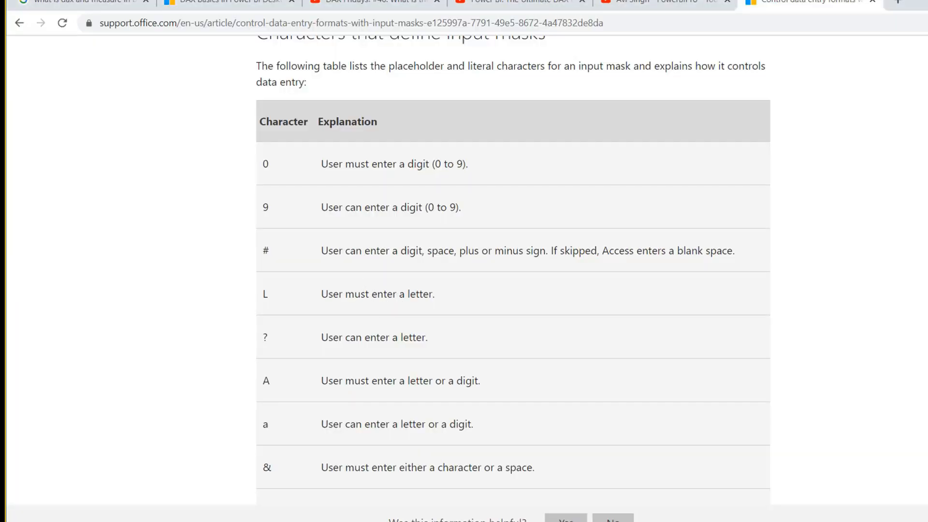
{"action": "key", "text": "alt+Tab"}
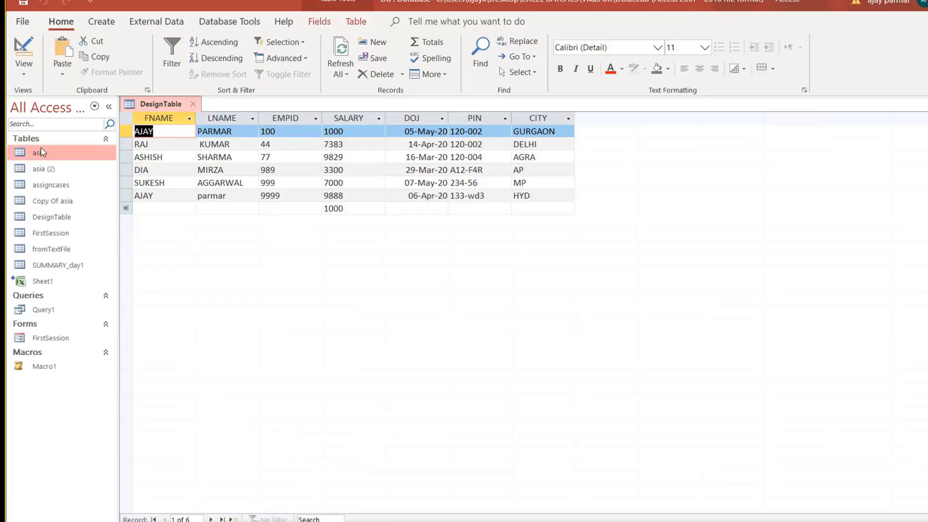
In design view, change the SALARY field's data type to Number.
{"action": "left_click", "coordinate": [25, 77]}
{"action": "left_click", "coordinate": [68, 133]}
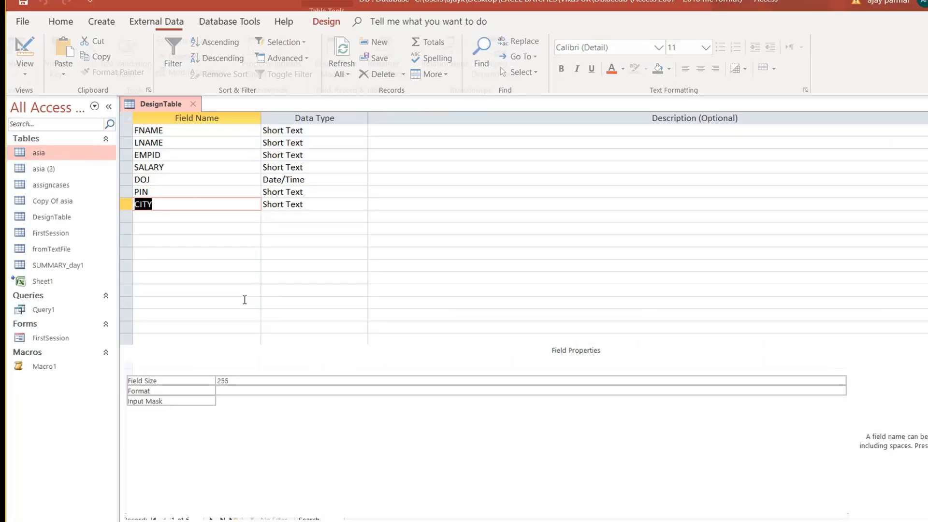
{"action": "left_click", "coordinate": [199, 169]}
{"action": "left_click", "coordinate": [209, 160]}
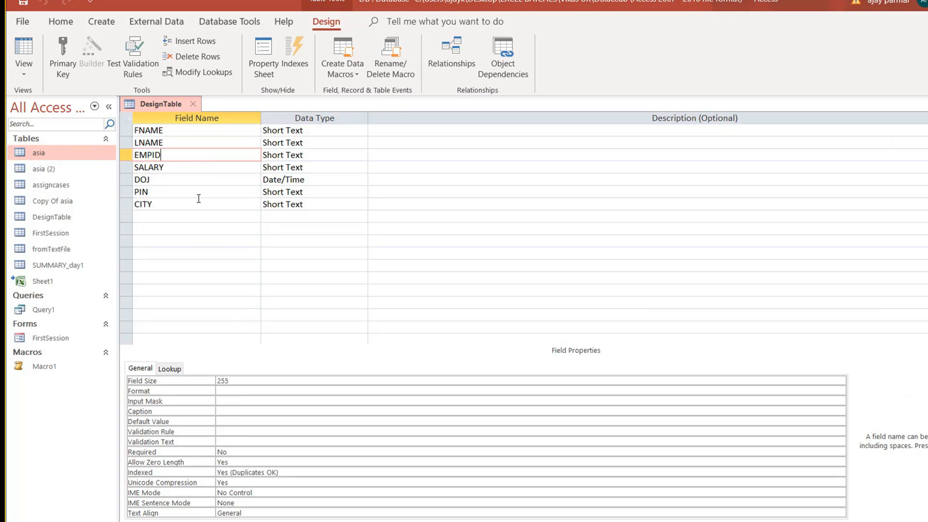
{"action": "left_click", "coordinate": [196, 167]}
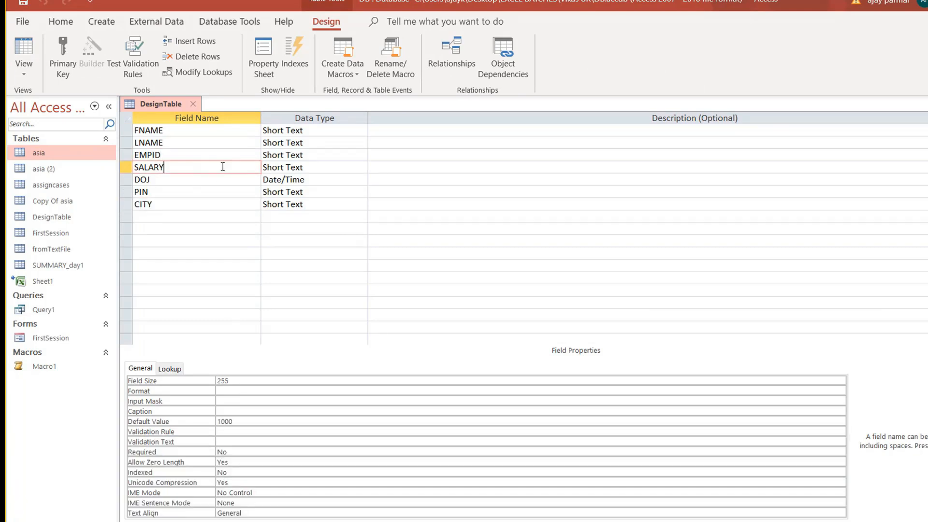
{"action": "left_click", "coordinate": [329, 169]}
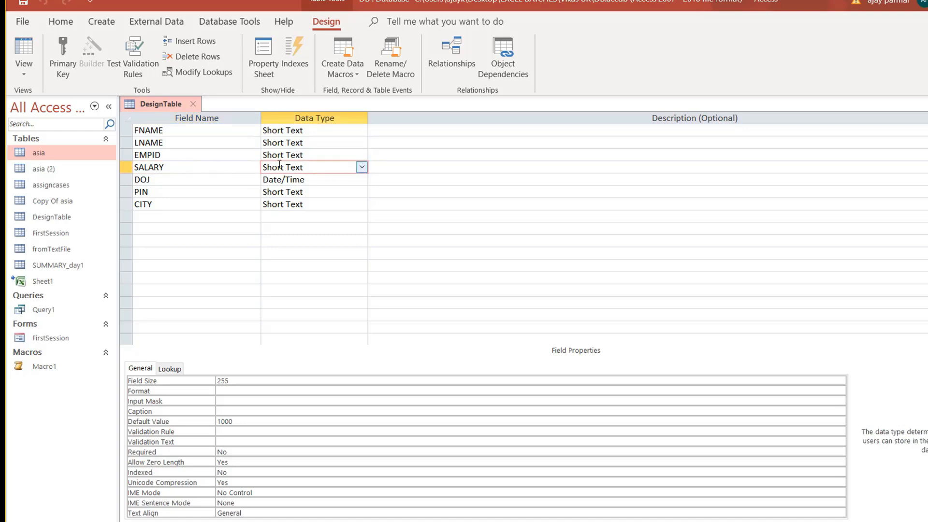
{"action": "left_click", "coordinate": [362, 172]}
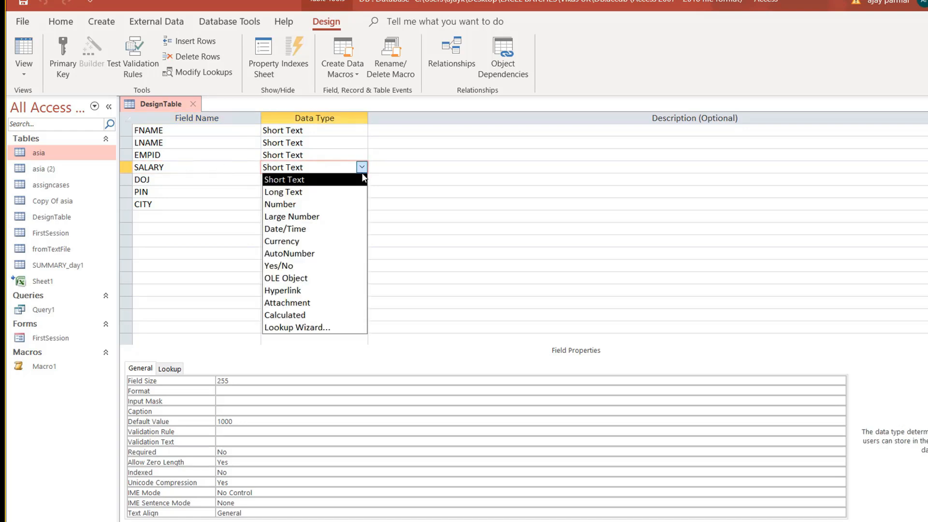
{"action": "left_click", "coordinate": [305, 204]}
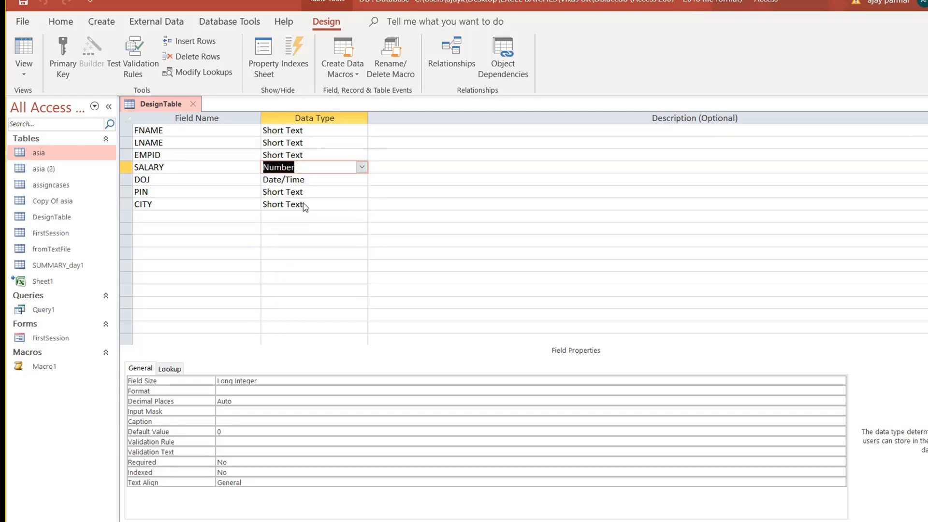
Format SALARY as Currency and save, accepting the data-loss warning.
{"action": "left_click", "coordinate": [261, 390]}
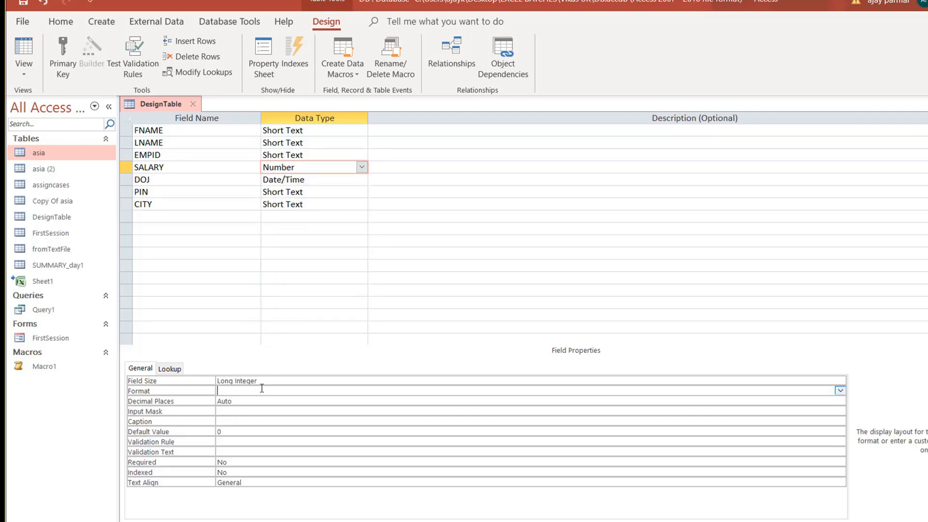
{"action": "left_click", "coordinate": [840, 390]}
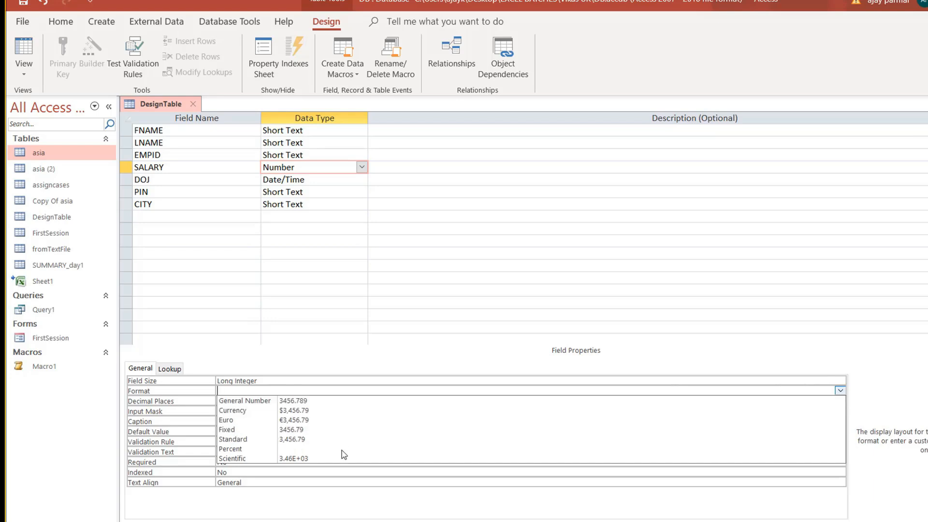
{"action": "left_click", "coordinate": [332, 411]}
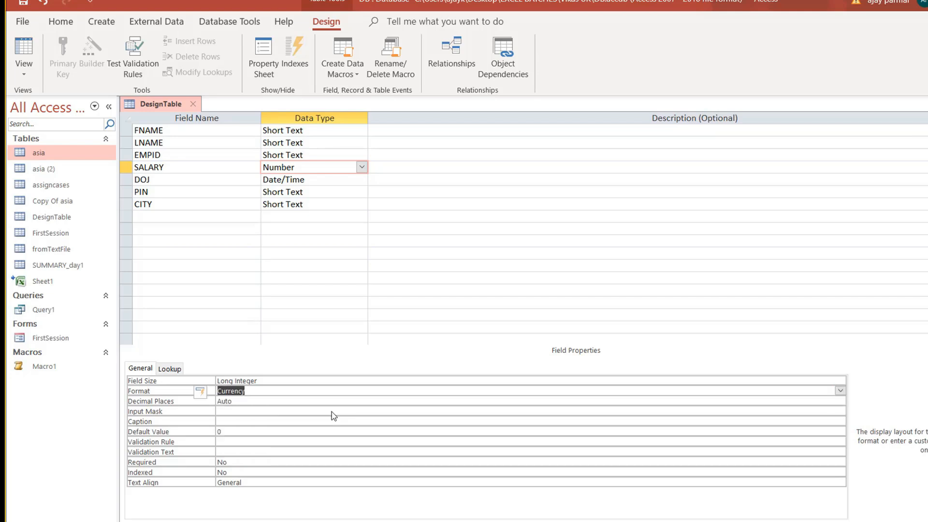
{"action": "left_click", "coordinate": [24, 48]}
{"action": "left_click", "coordinate": [507, 315]}
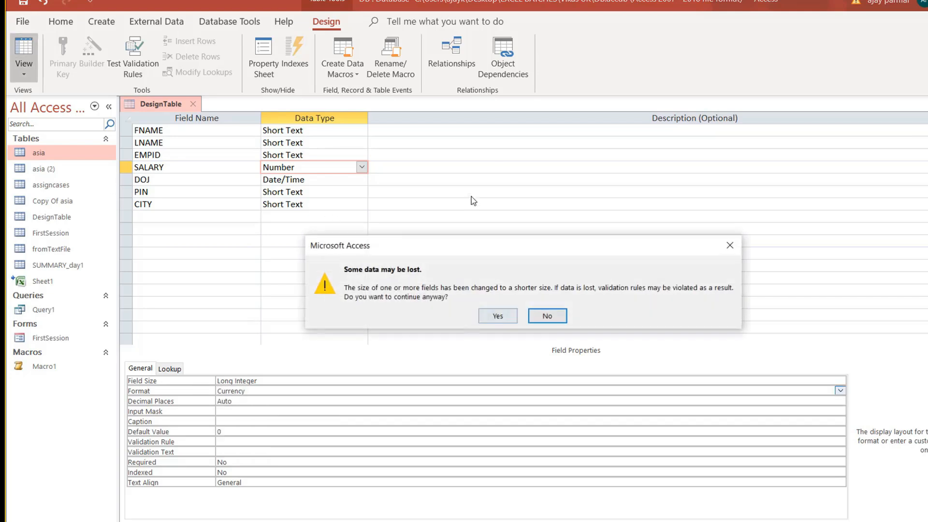
{"action": "left_click", "coordinate": [498, 316]}
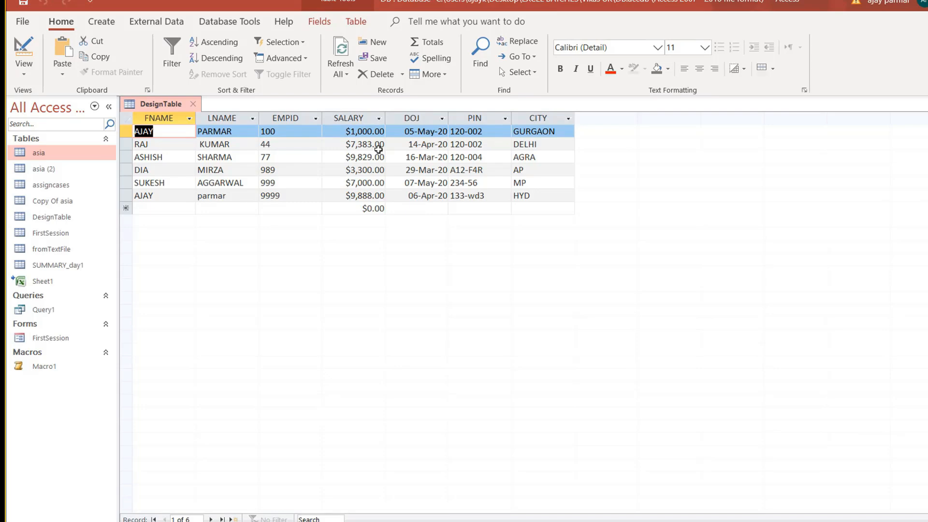
Reopen DesignTable's design, check the PIN and FNAME properties, and close the table.
{"action": "left_click", "coordinate": [24, 74]}
{"action": "left_click", "coordinate": [64, 138]}
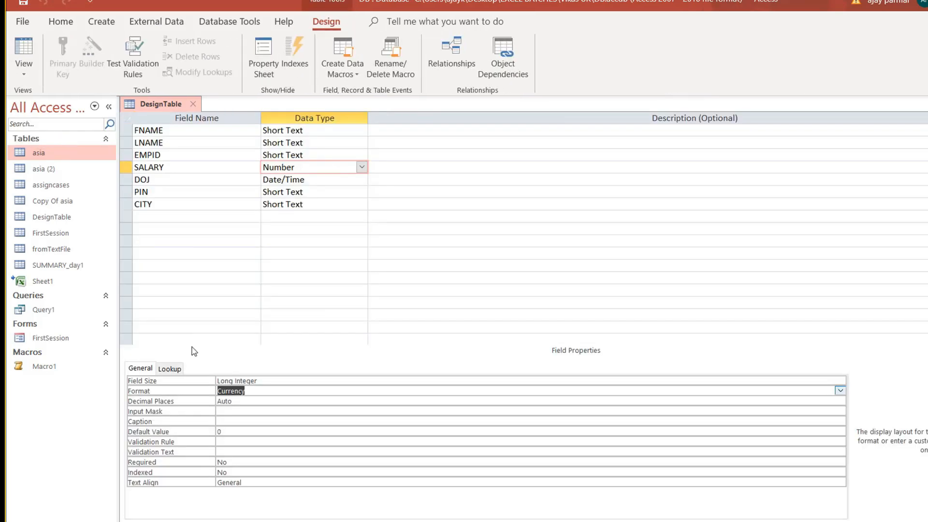
{"action": "left_click", "coordinate": [170, 191]}
{"action": "left_click", "coordinate": [183, 130]}
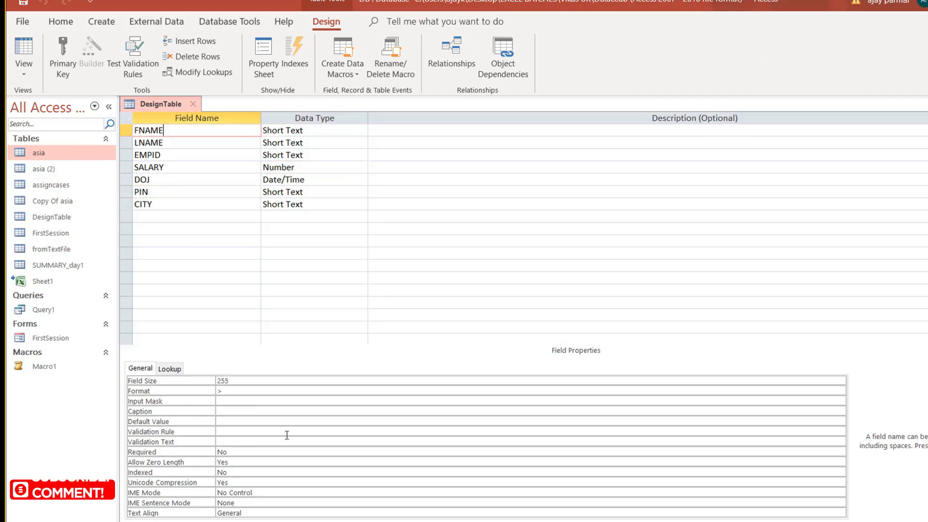
{"action": "left_click", "coordinate": [196, 107]}
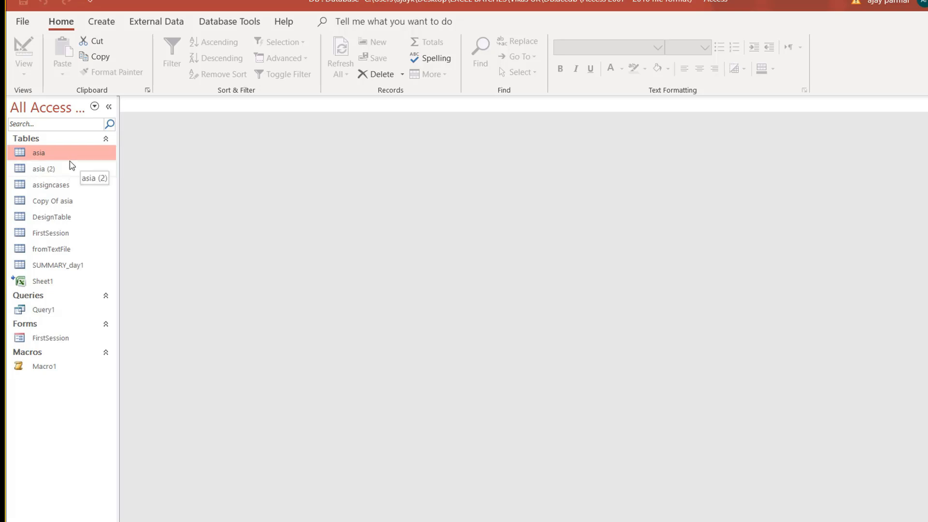
Copy the asia table and attempt a structure-only paste, then cancel it.
{"action": "key", "text": "ctrl+c"}
{"action": "key", "text": "ctrl+v"}
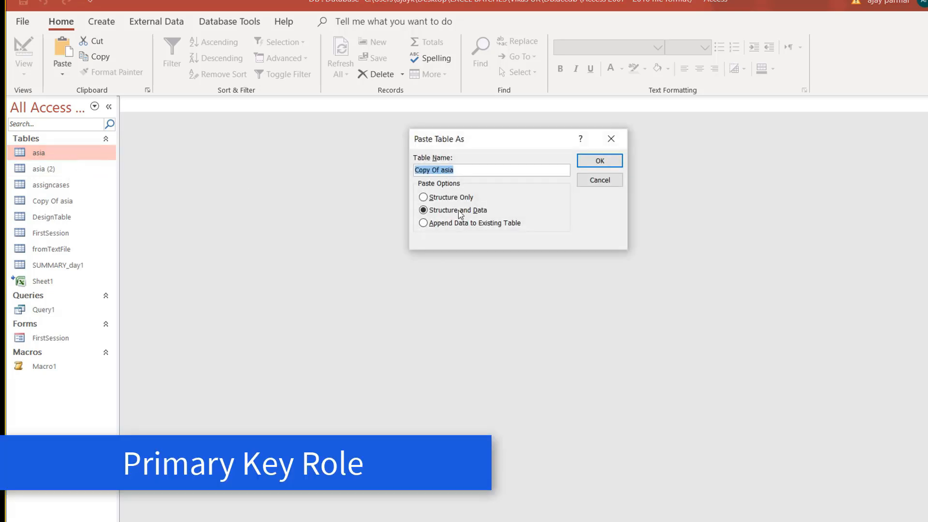
{"action": "left_click", "coordinate": [449, 198]}
{"action": "left_click", "coordinate": [612, 161]}
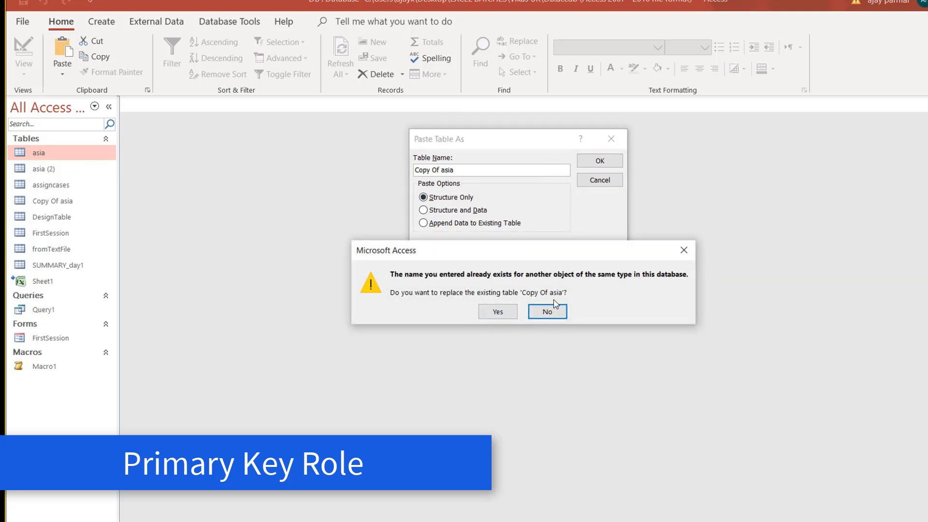
{"action": "left_click", "coordinate": [551, 311]}
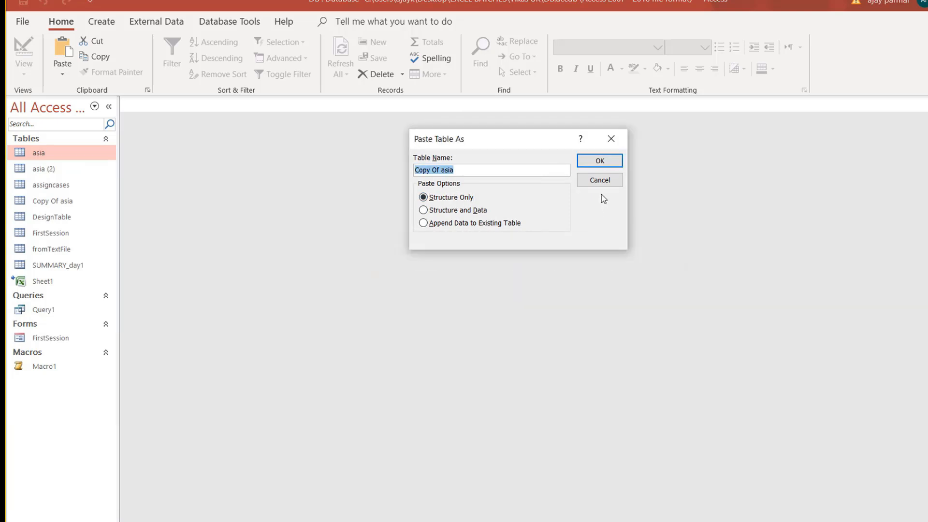
{"action": "left_click", "coordinate": [601, 183]}
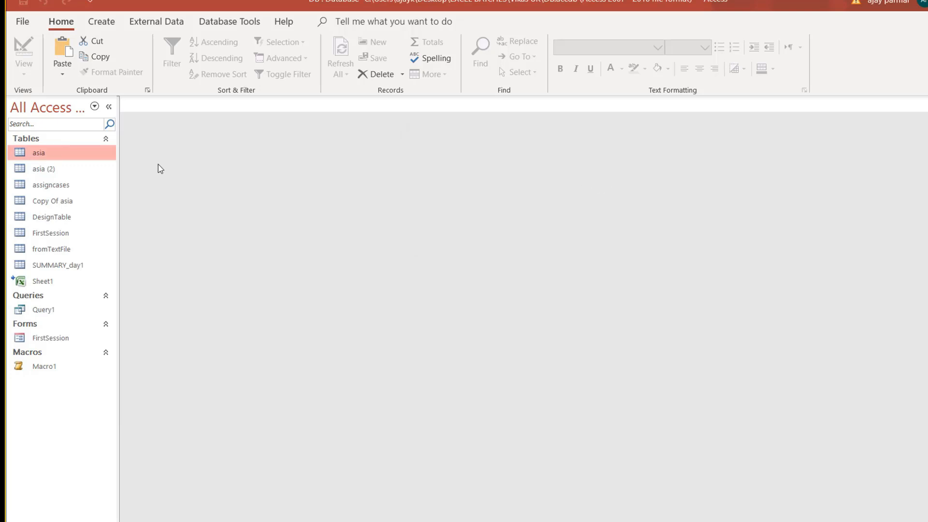
Paste the asia table again as a new table named PRIMARY_KEY.
{"action": "key", "text": "ctrl+v"}
{"action": "type", "text": "PRIMAY"}
{"action": "key", "text": "BackSpace"}
{"action": "type", "text": "RY_KEY"}
{"action": "key", "text": "Return"}
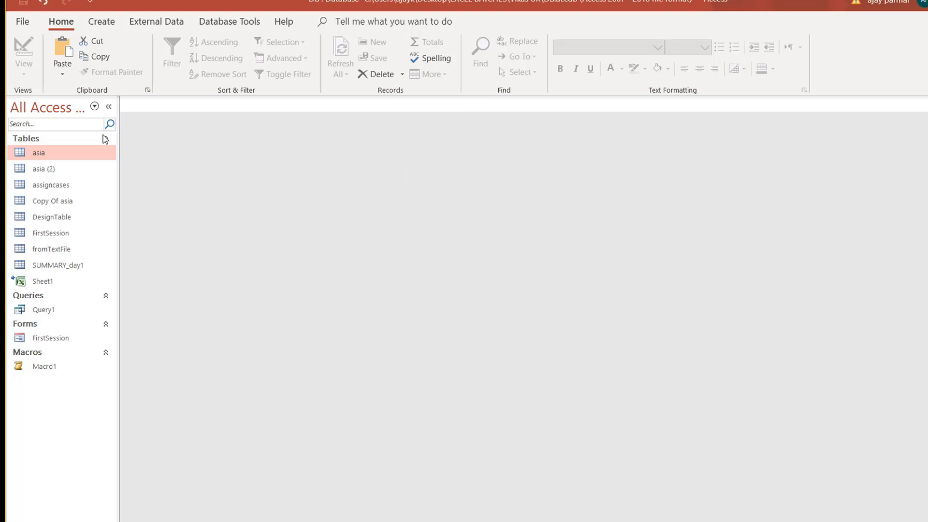
Open PRIMARY_KEY and permanently delete its population and GDP columns.
{"action": "double_click", "coordinate": [77, 269]}
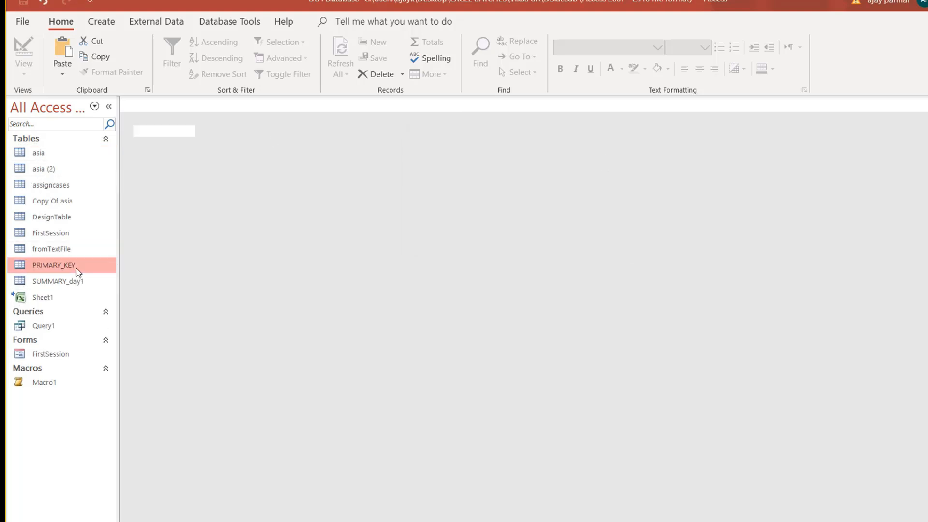
{"action": "left_click_drag", "start_coordinate": [356, 117], "coordinate": [429, 114]}
{"action": "key", "text": "Delete"}
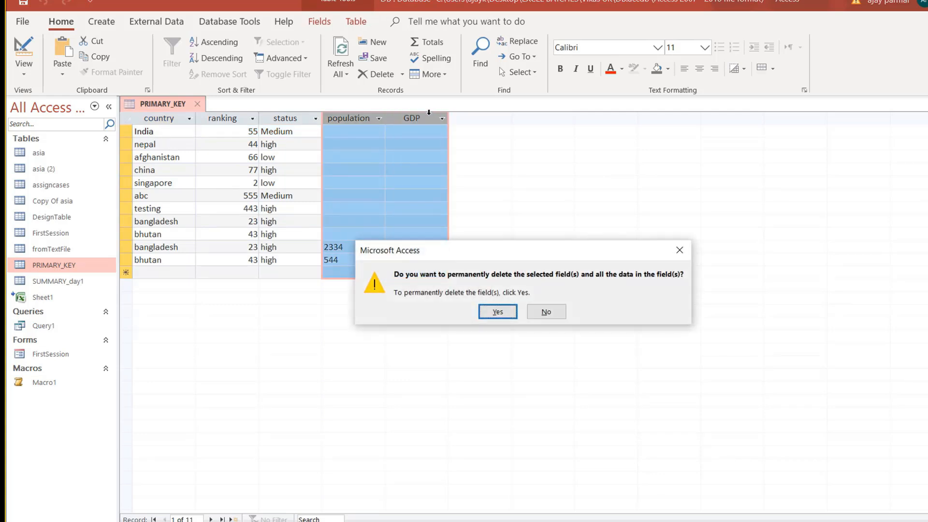
{"action": "left_click", "coordinate": [498, 312]}
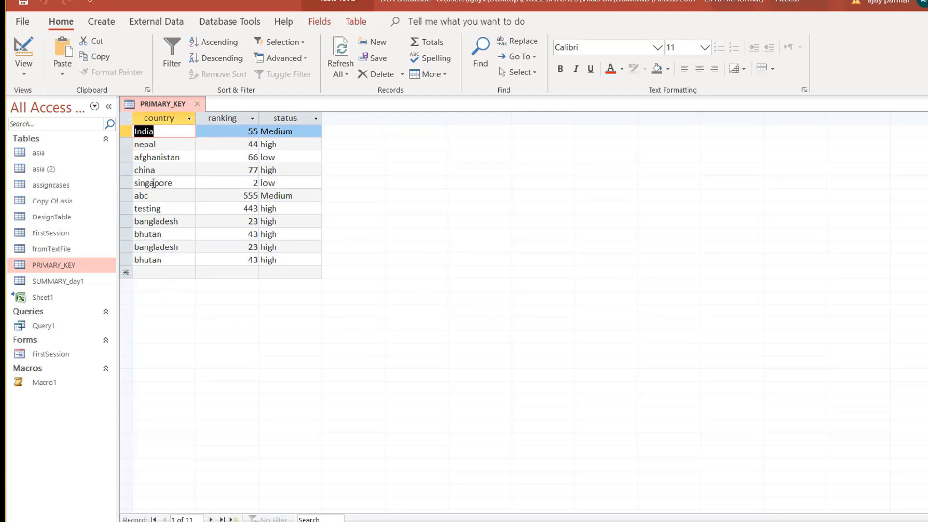
Paste the 11 records as new rows, delete them again, and switch to design view.
{"action": "left_click", "coordinate": [126, 272]}
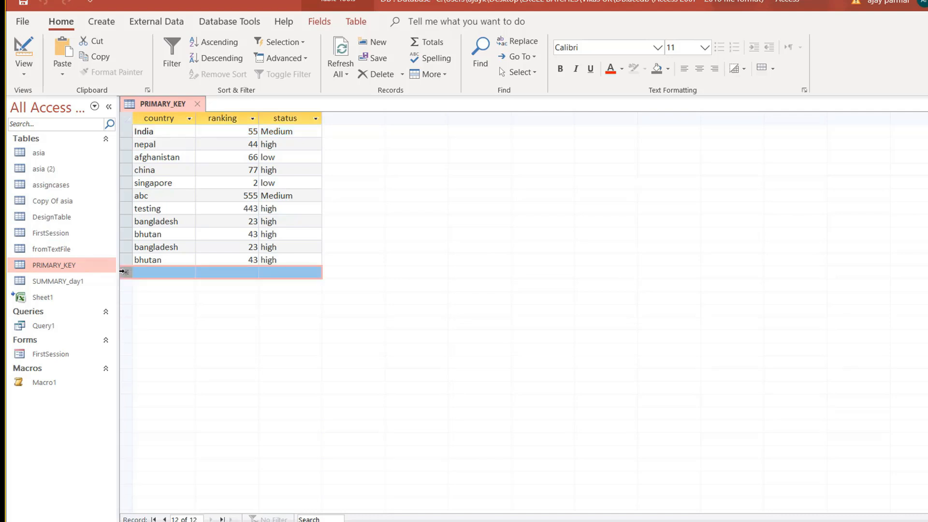
{"action": "left_click", "coordinate": [157, 118]}
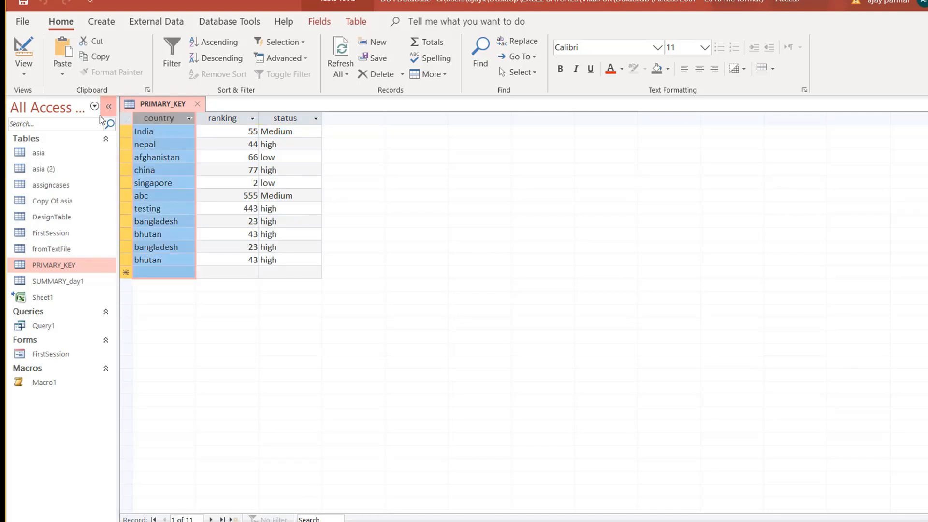
{"action": "left_click", "coordinate": [125, 119]}
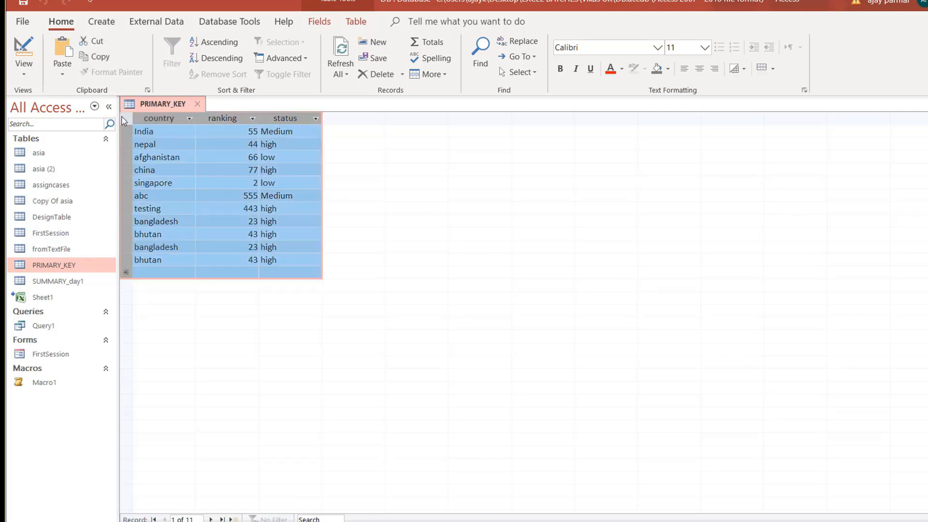
{"action": "left_click", "coordinate": [125, 273]}
{"action": "key", "text": "ctrl+v"}
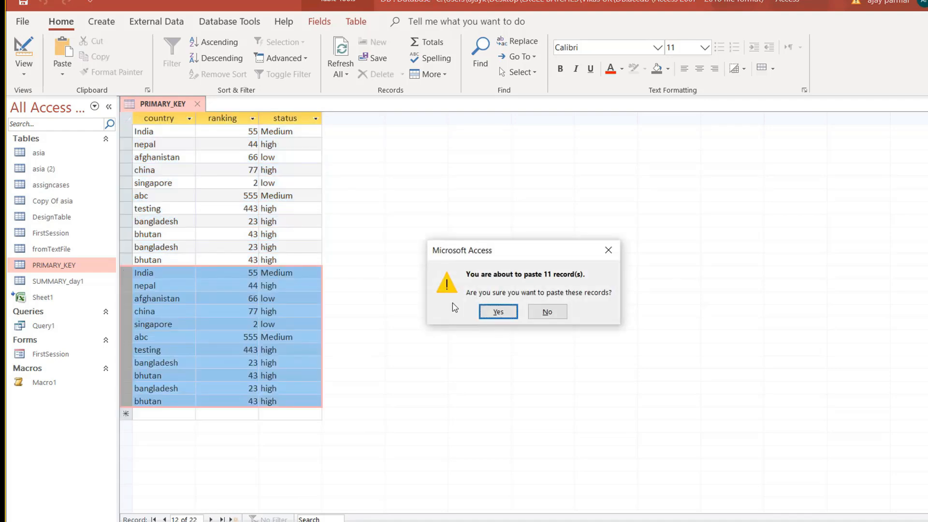
{"action": "left_click", "coordinate": [497, 309]}
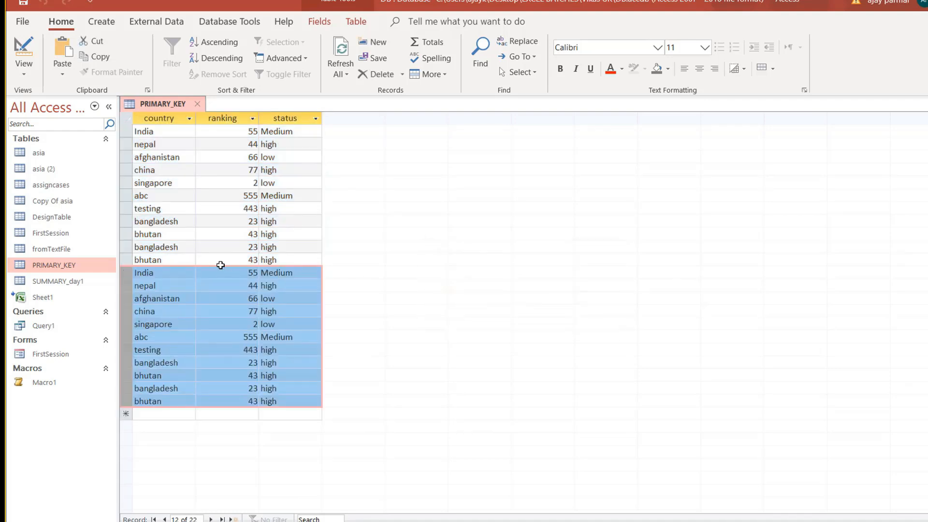
{"action": "key", "text": "Delete"}
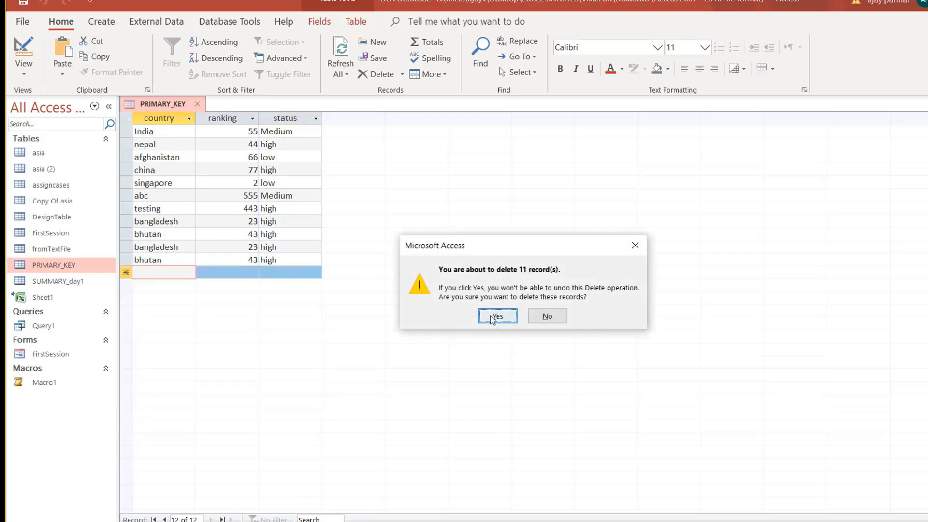
{"action": "left_click", "coordinate": [498, 316]}
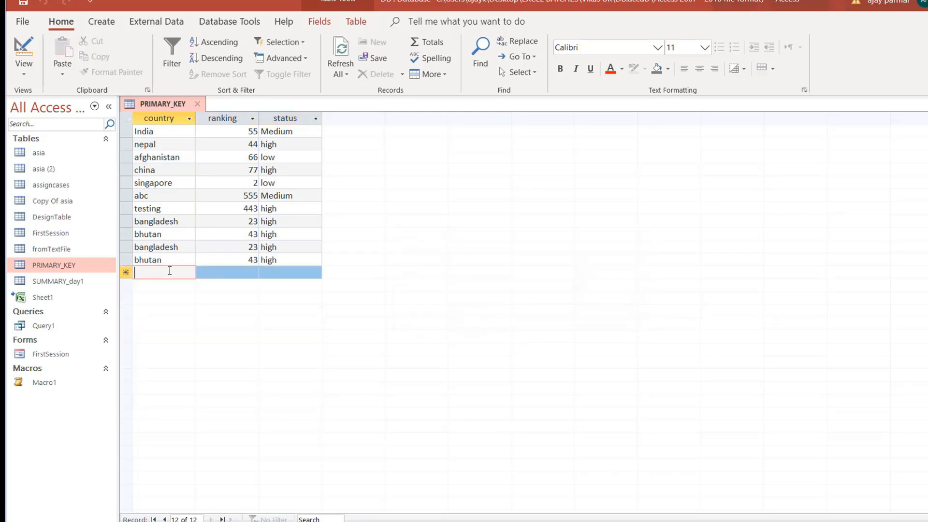
{"action": "left_click", "coordinate": [24, 67]}
{"action": "left_click", "coordinate": [68, 133]}
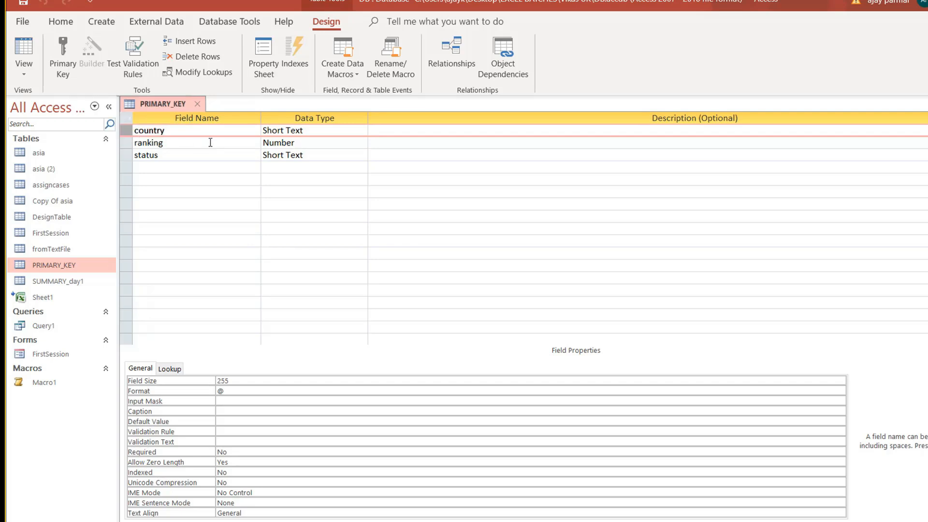
{"action": "left_click", "coordinate": [62, 57]}
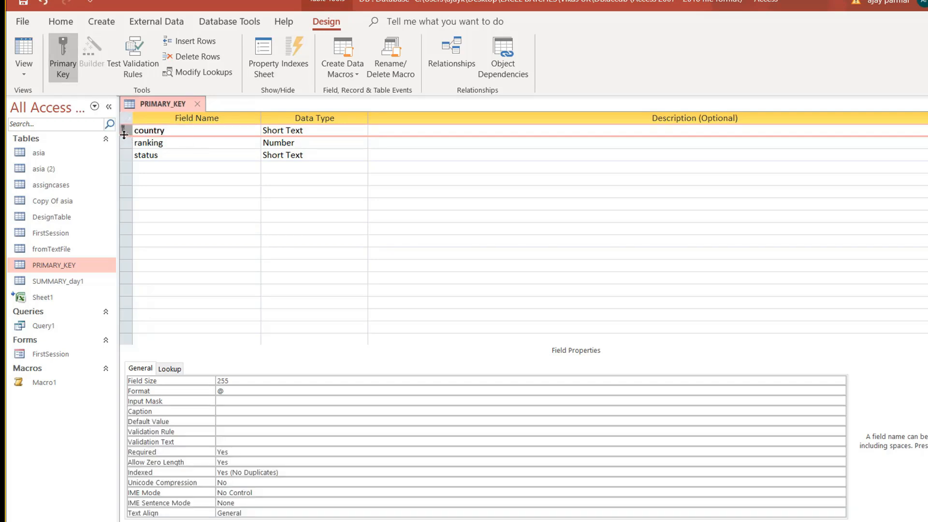
{"action": "left_click", "coordinate": [198, 104]}
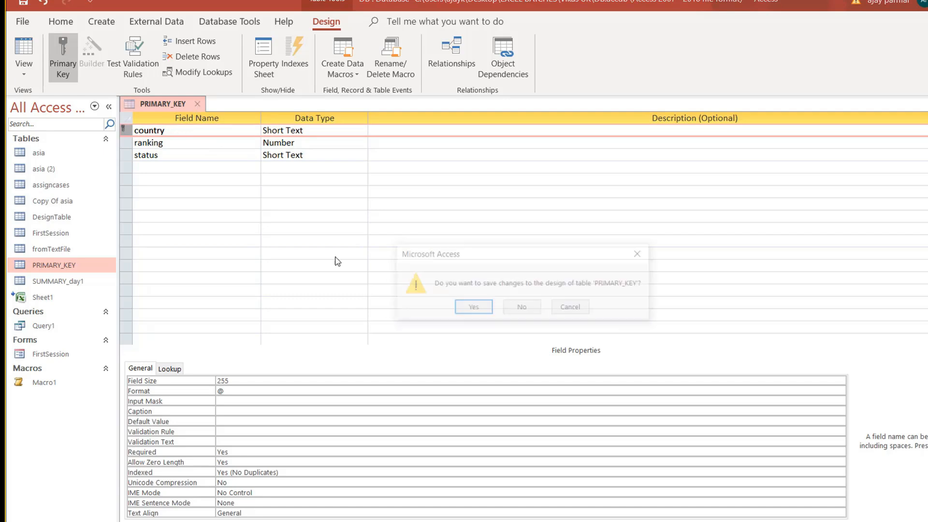
{"action": "left_click", "coordinate": [472, 307]}
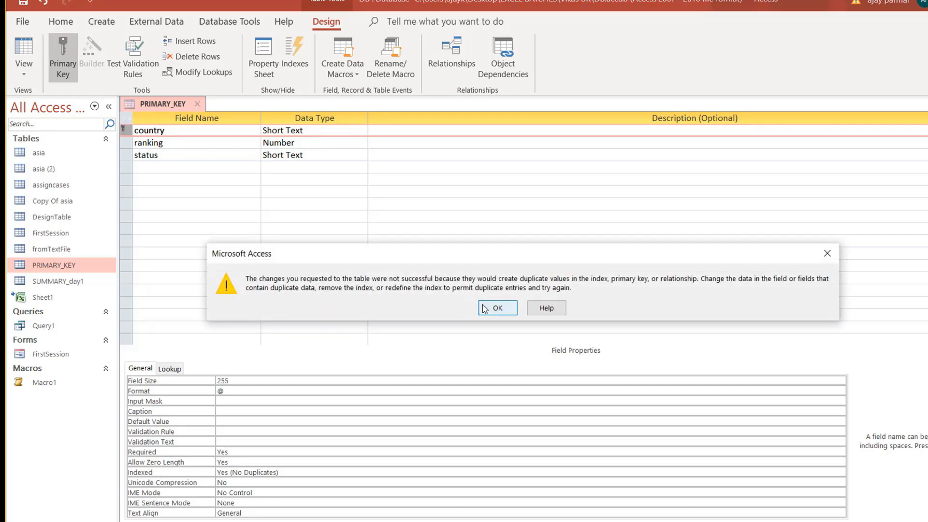
{"action": "left_click", "coordinate": [498, 309]}
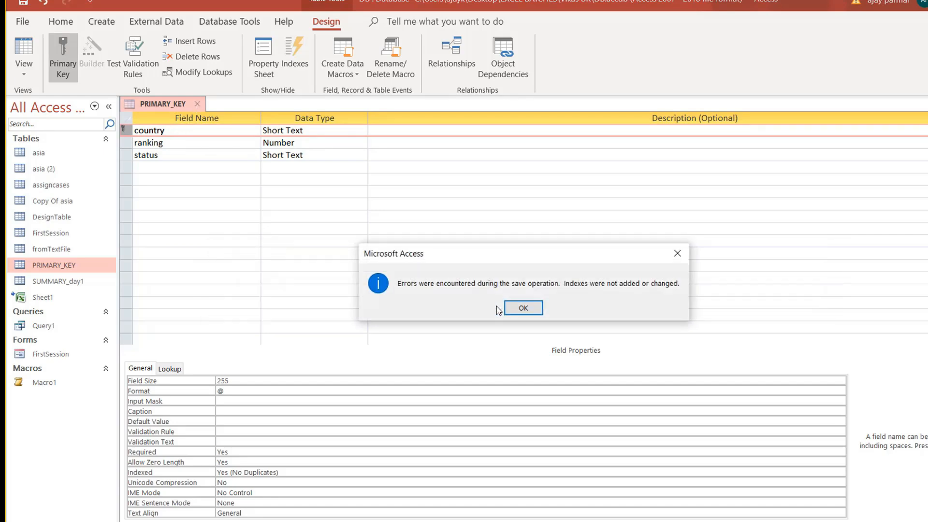
{"action": "left_click", "coordinate": [533, 309]}
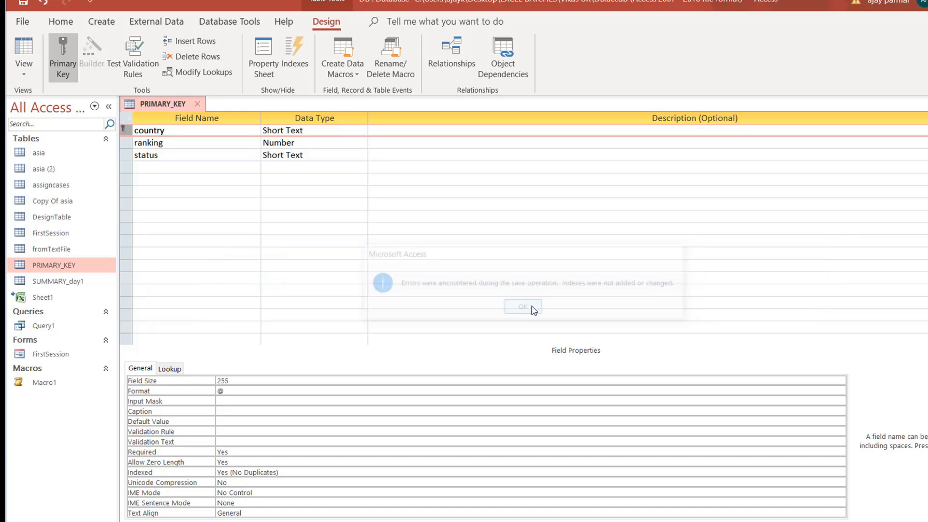
{"action": "left_click", "coordinate": [262, 241]}
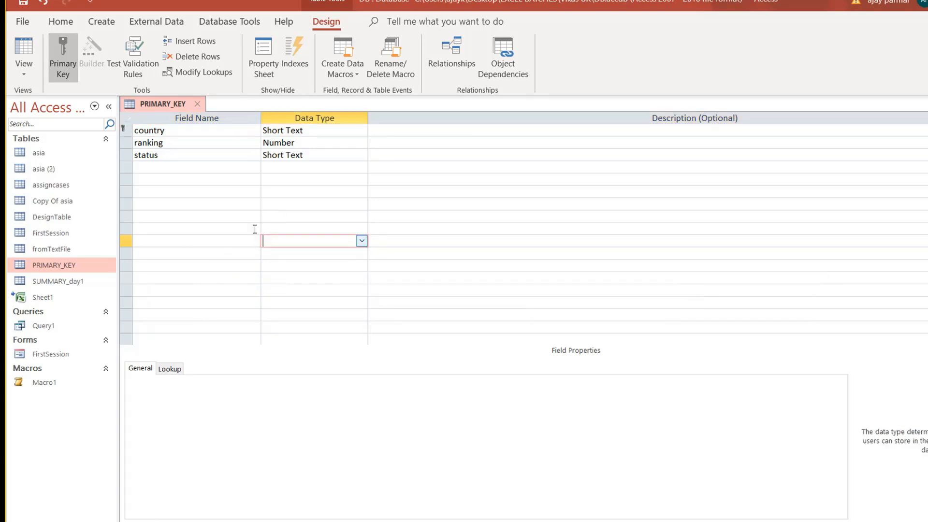
{"action": "left_click", "coordinate": [197, 104]}
{"action": "left_click", "coordinate": [465, 310]}
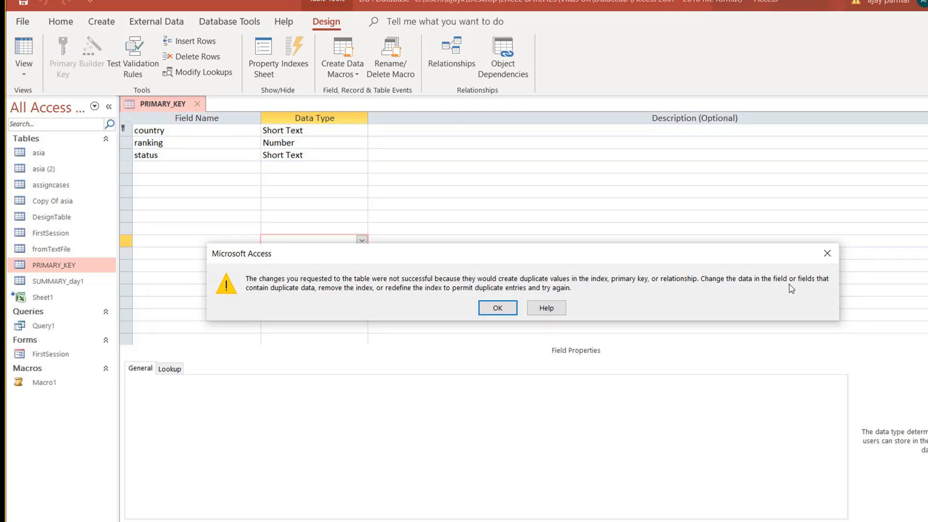
{"action": "left_click", "coordinate": [494, 308]}
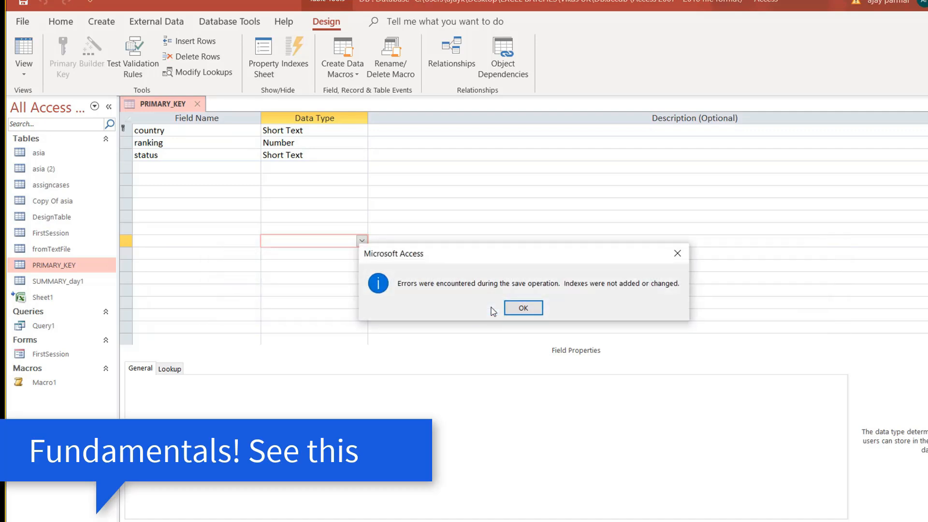
{"action": "left_click", "coordinate": [518, 309]}
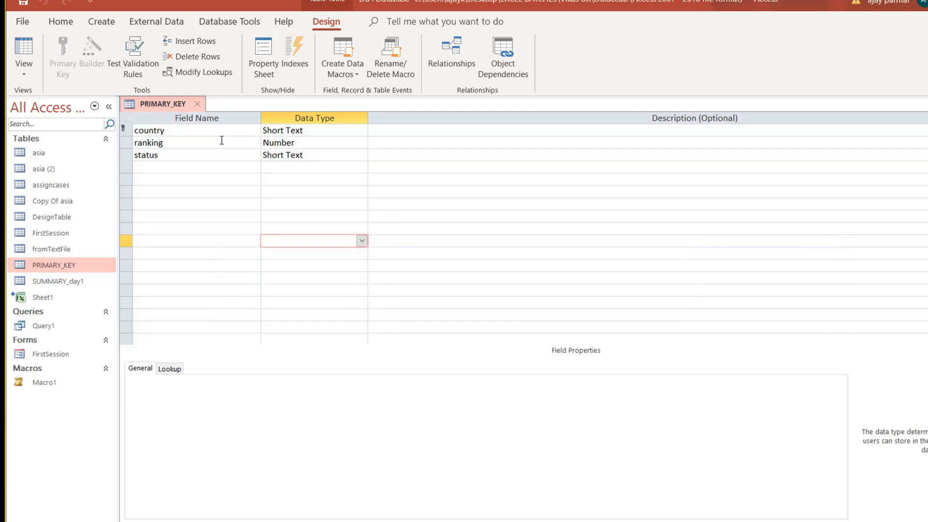
{"action": "left_click", "coordinate": [122, 130]}
{"action": "left_click", "coordinate": [65, 68]}
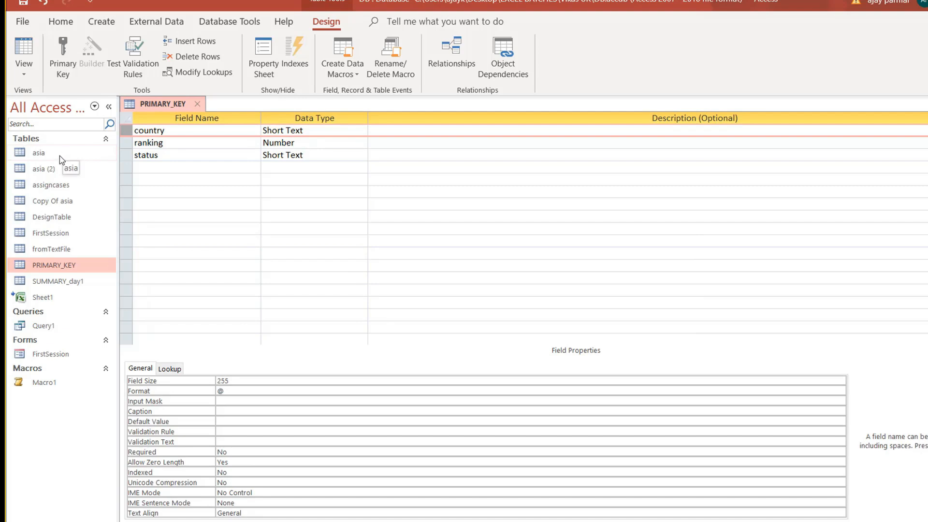
Save PRIMARY_KEY, return to its records, and delete the duplicate bangladesh row.
{"action": "left_click", "coordinate": [23, 51]}
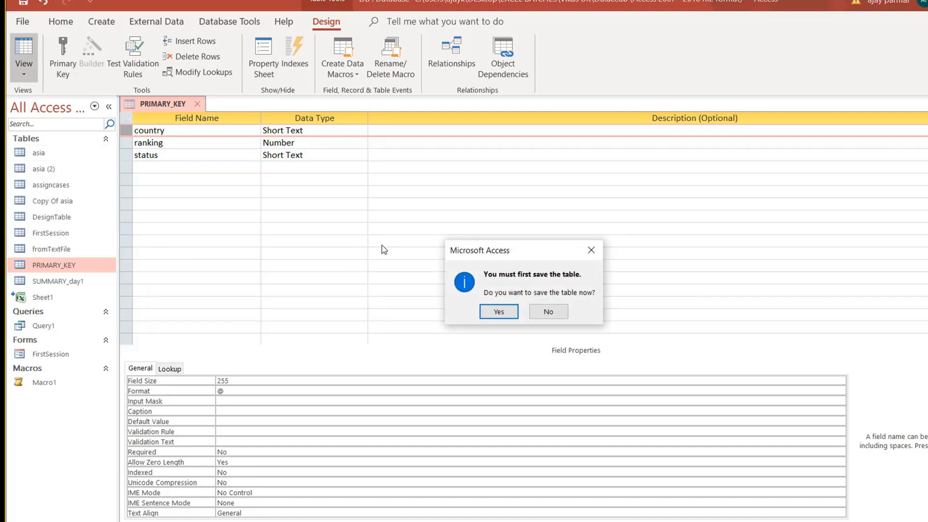
{"action": "left_click", "coordinate": [498, 311]}
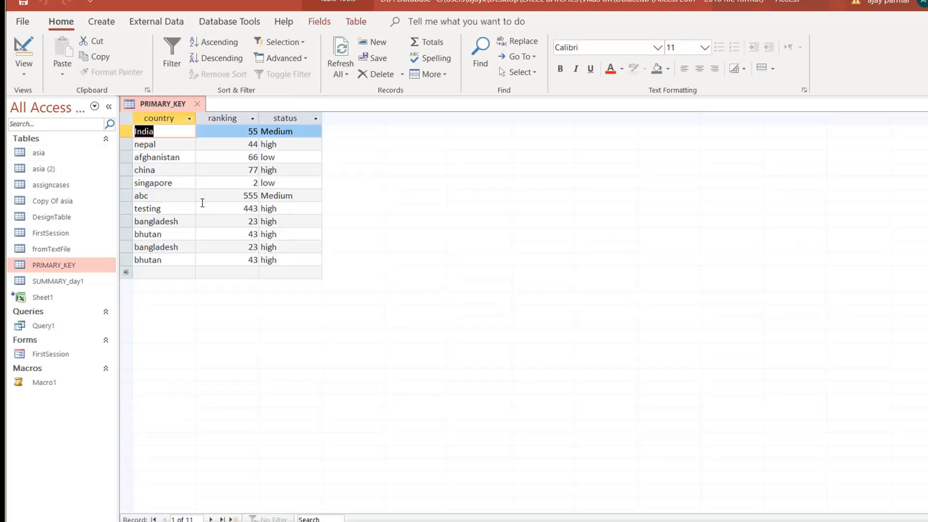
{"action": "key", "text": "Down"}
{"action": "key", "text": "Down"}
{"action": "key", "text": "Down"}
{"action": "key", "text": "Down"}
{"action": "key", "text": "Down"}
{"action": "key", "text": "Down"}
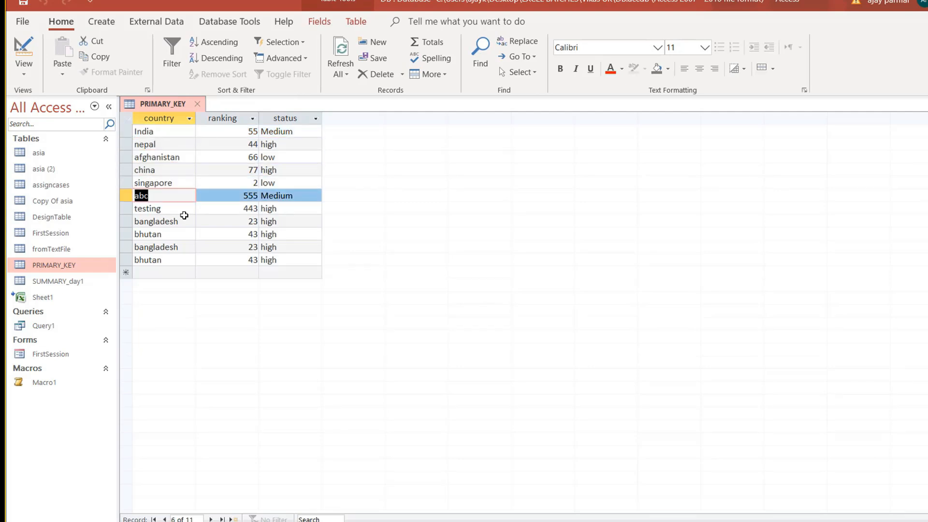
{"action": "key", "text": "Up"}
{"action": "key", "text": "Up"}
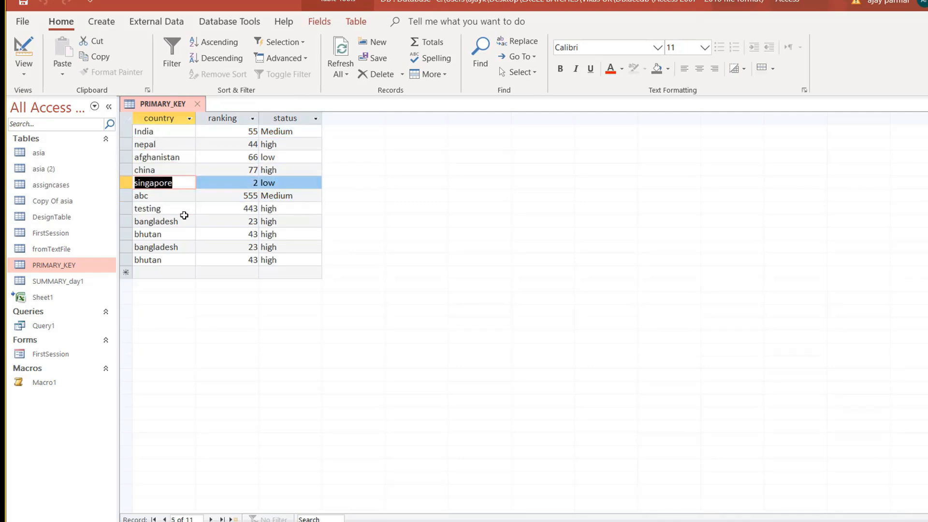
{"action": "key", "text": "Down"}
{"action": "key", "text": "Down"}
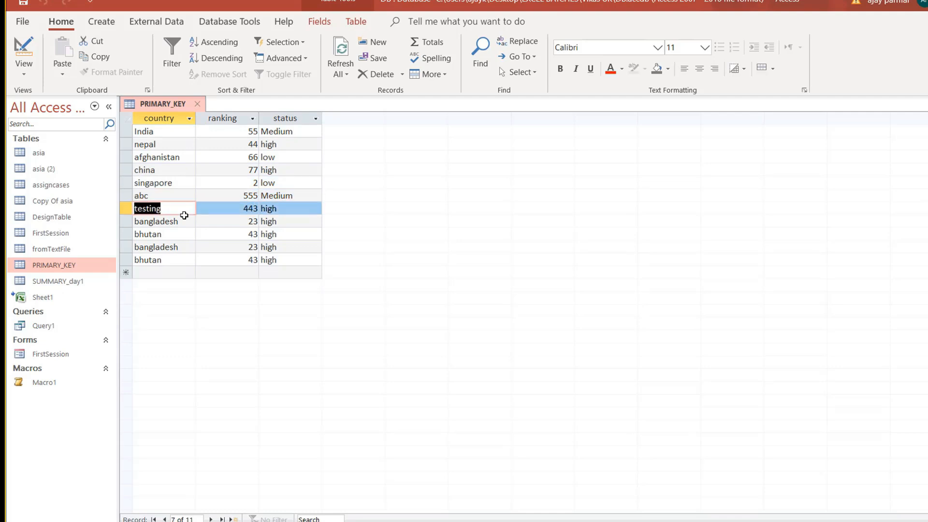
{"action": "key", "text": "Down"}
{"action": "left_click", "coordinate": [127, 223]}
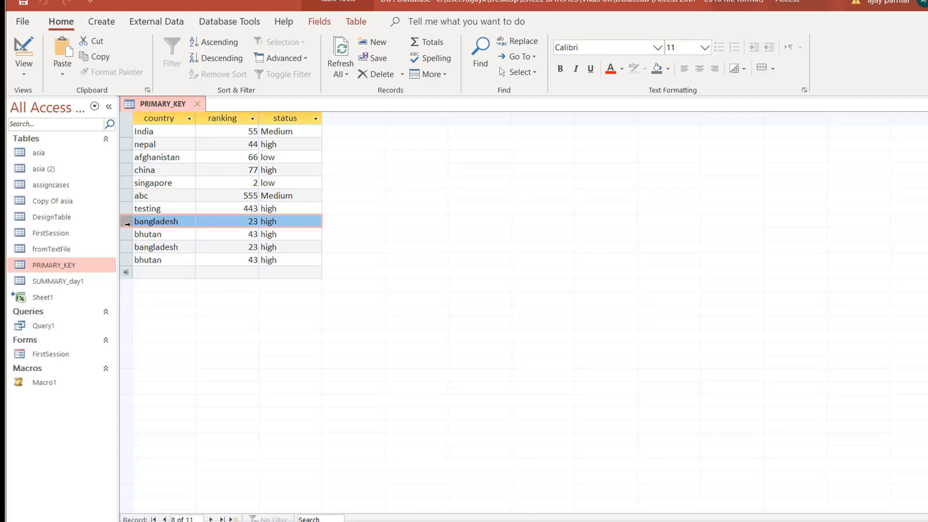
{"action": "key", "text": "Delete"}
{"action": "key", "text": "Return"}
Delete the rows from abc through the last bhutan, then close the table.
{"action": "key", "text": "Down"}
{"action": "key", "text": "Down"}
{"action": "key", "text": "Up"}
{"action": "key", "text": "Up"}
{"action": "left_click", "coordinate": [128, 222]}
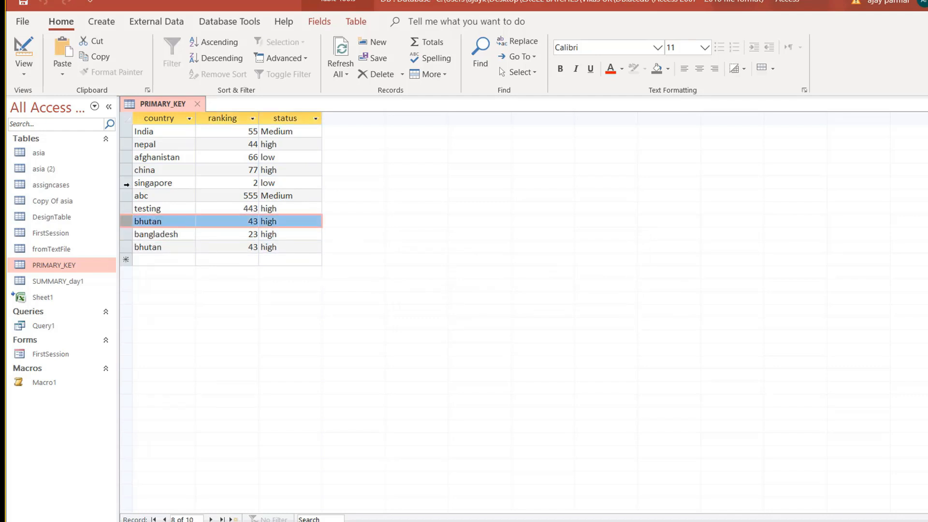
{"action": "left_click", "coordinate": [125, 196]}
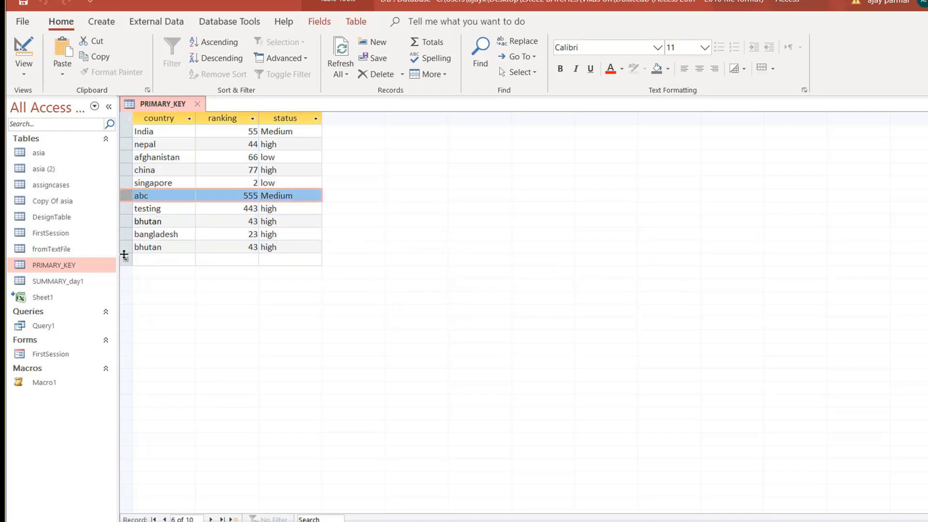
{"action": "left_click", "coordinate": [131, 245], "text": "shift"}
{"action": "key", "text": "Delete"}
{"action": "key", "text": "Return"}
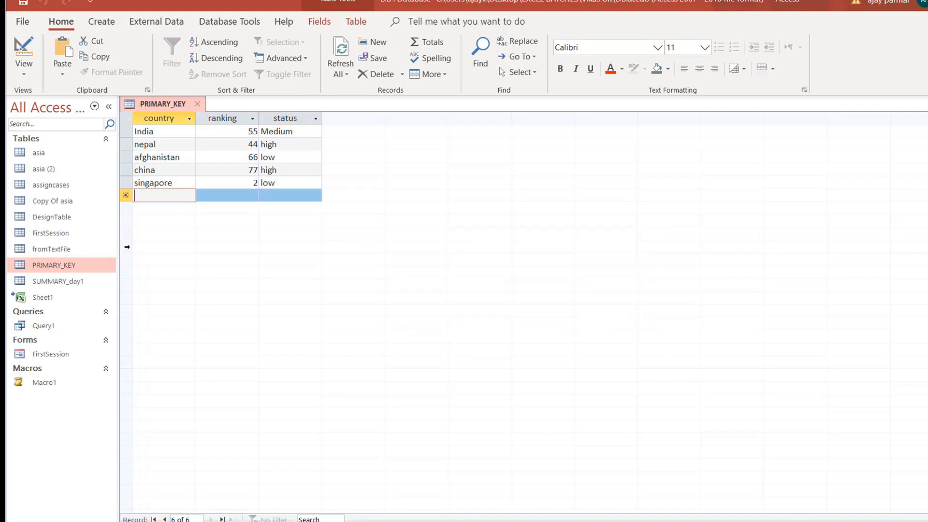
{"action": "left_click", "coordinate": [200, 104]}
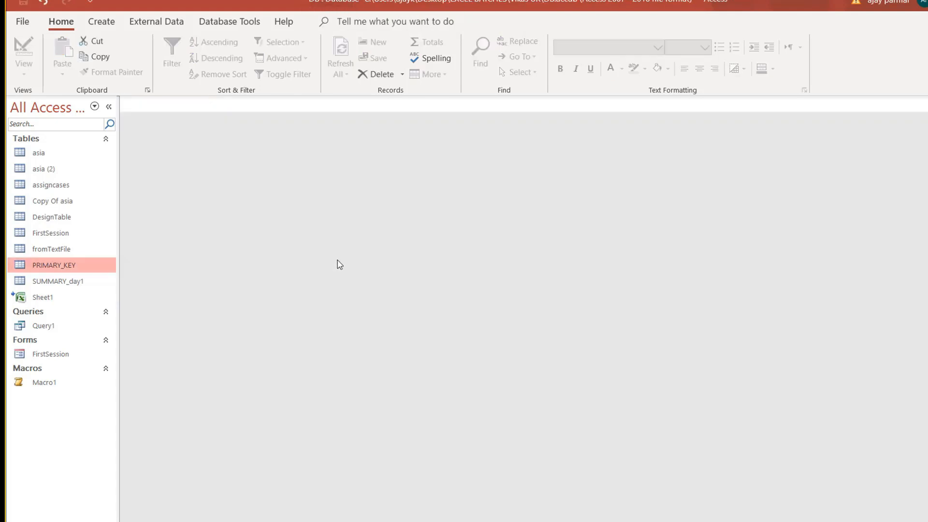
Set country as PRIMARY_KEY's primary key in Design View, save, and reopen the records.
{"action": "right_click", "coordinate": [64, 266]}
{"action": "left_click", "coordinate": [141, 290]}
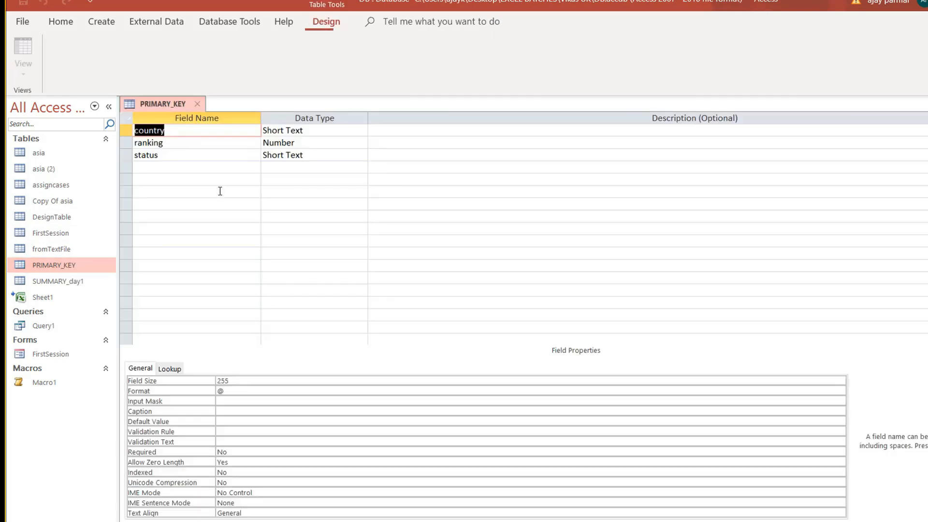
{"action": "left_click", "coordinate": [126, 130]}
{"action": "left_click", "coordinate": [63, 58]}
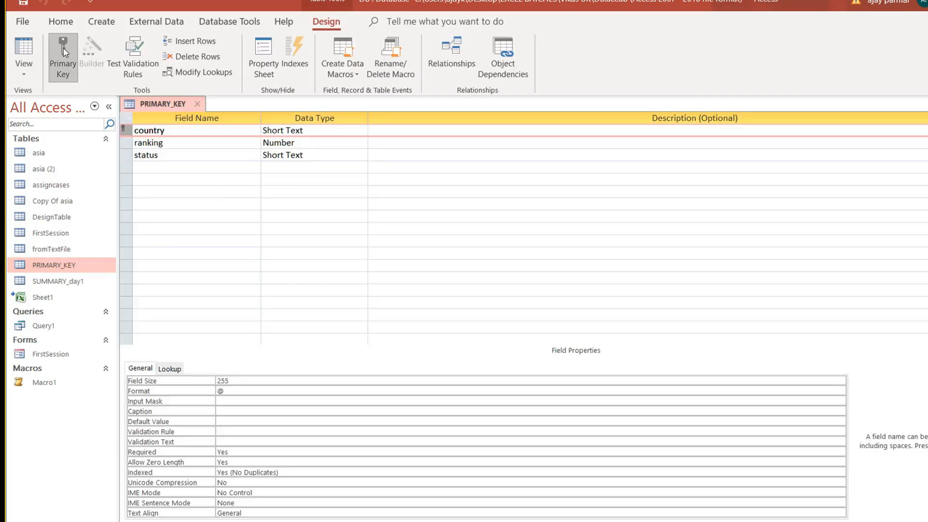
{"action": "left_click", "coordinate": [197, 104]}
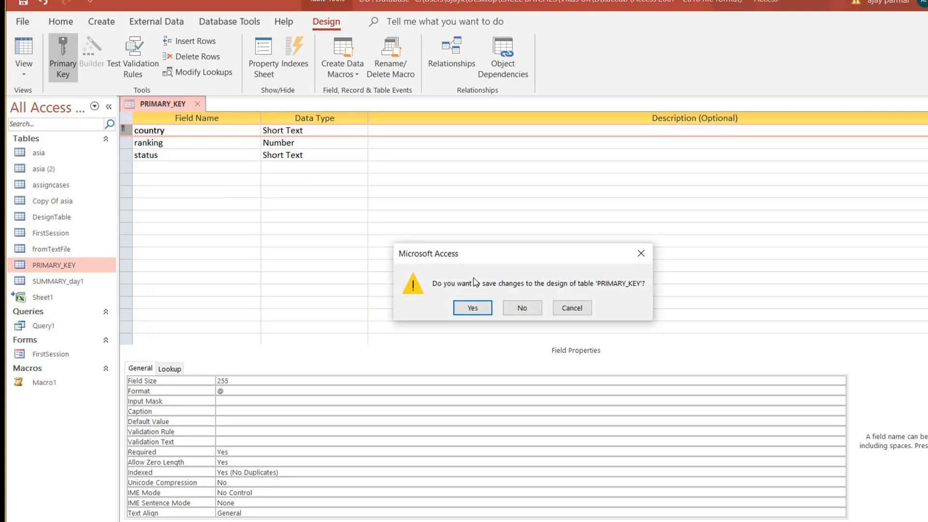
{"action": "left_click", "coordinate": [475, 307]}
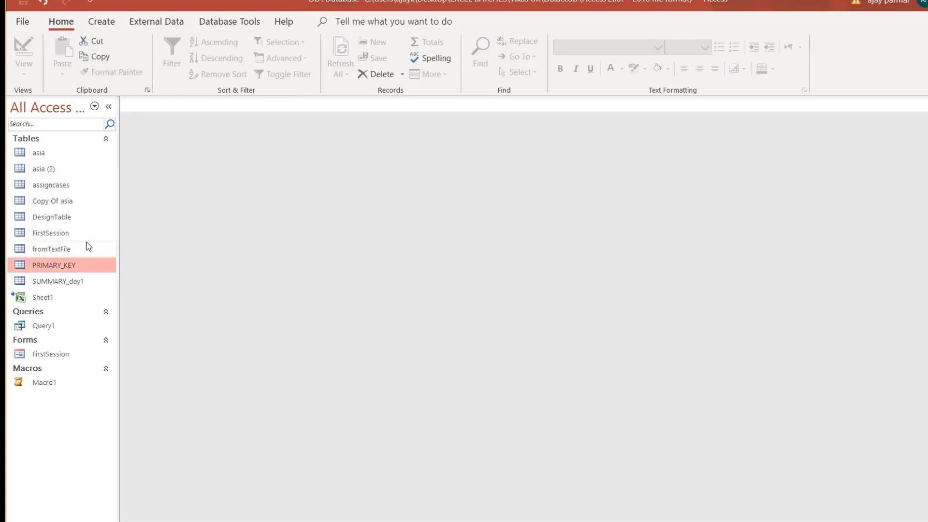
{"action": "double_click", "coordinate": [74, 265]}
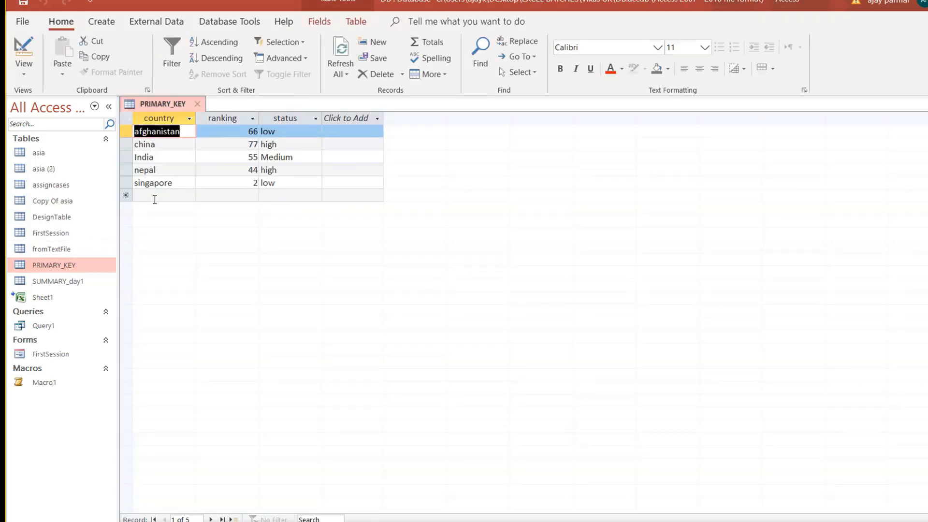
{"action": "left_click", "coordinate": [154, 197]}
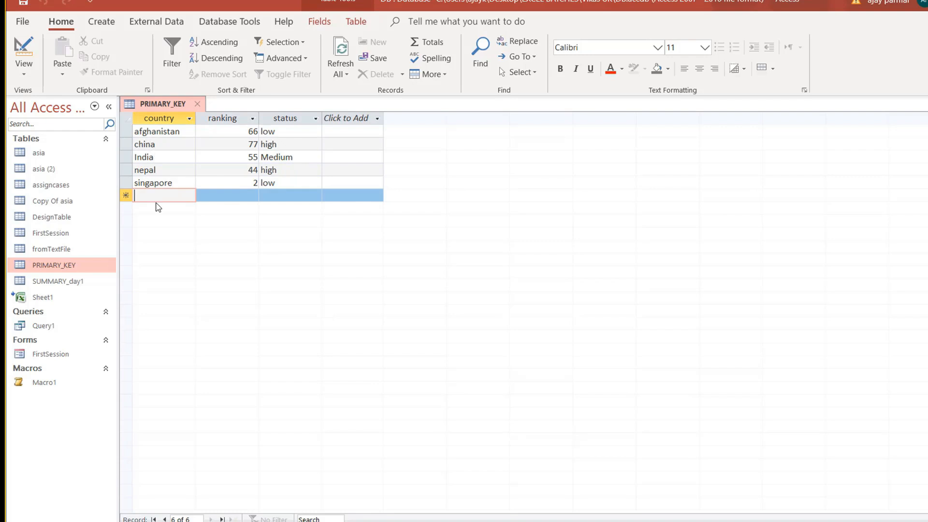
Try adding a NEPAL, 8, LOW record, then dismiss the duplicate-key error and discard it.
{"action": "type", "text": "NEPAL"}
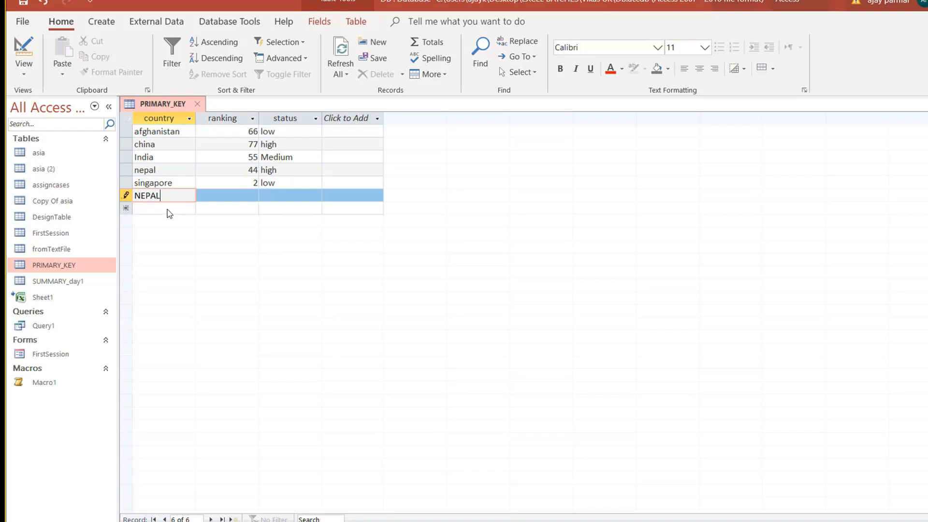
{"action": "key", "text": "Tab"}
{"action": "type", "text": "8"}
{"action": "key", "text": "Tab"}
{"action": "type", "text": "LOW"}
{"action": "key", "text": "Tab"}
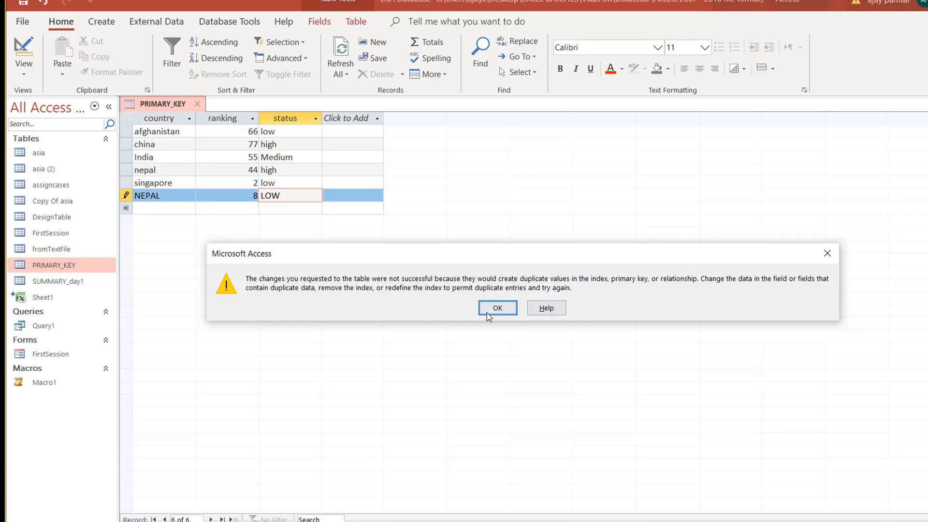
{"action": "left_click", "coordinate": [499, 312]}
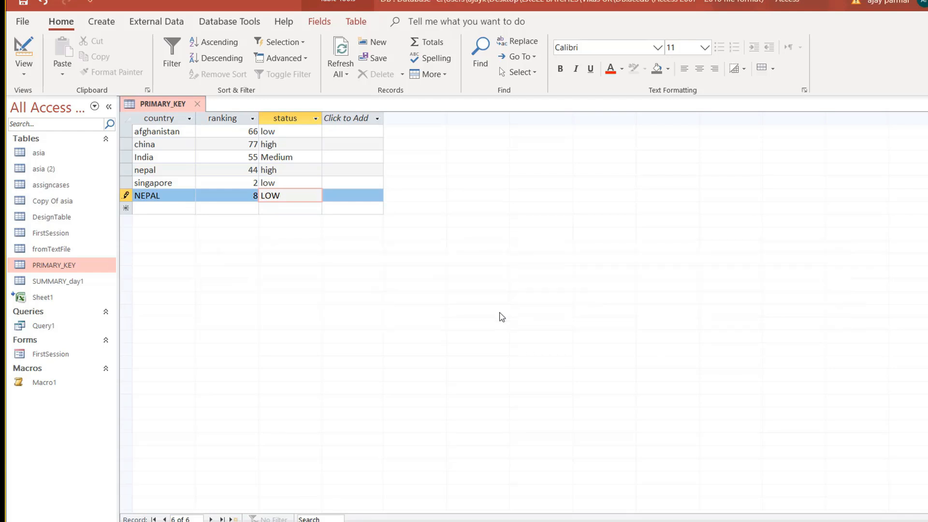
{"action": "key", "text": "Escape"}
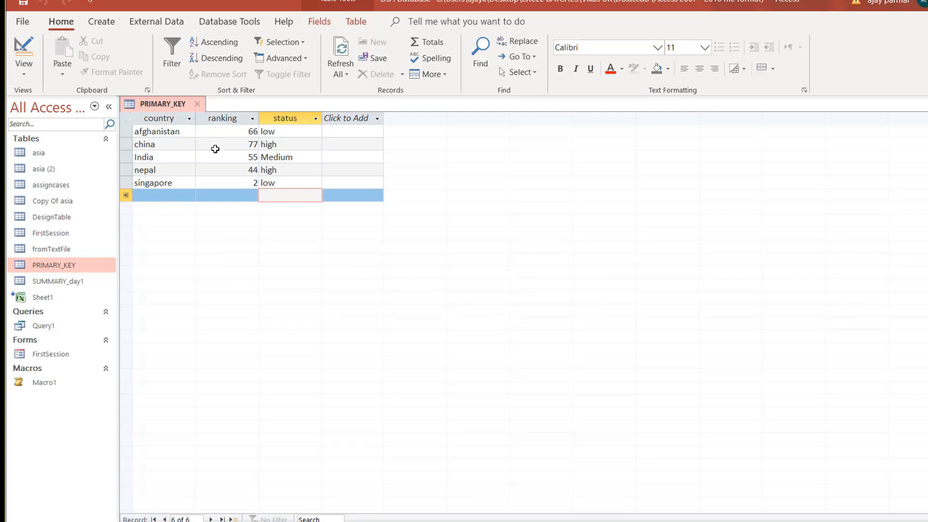
In Design View, replace the single key with a composite country plus ranking primary key.
{"action": "left_click", "coordinate": [27, 82]}
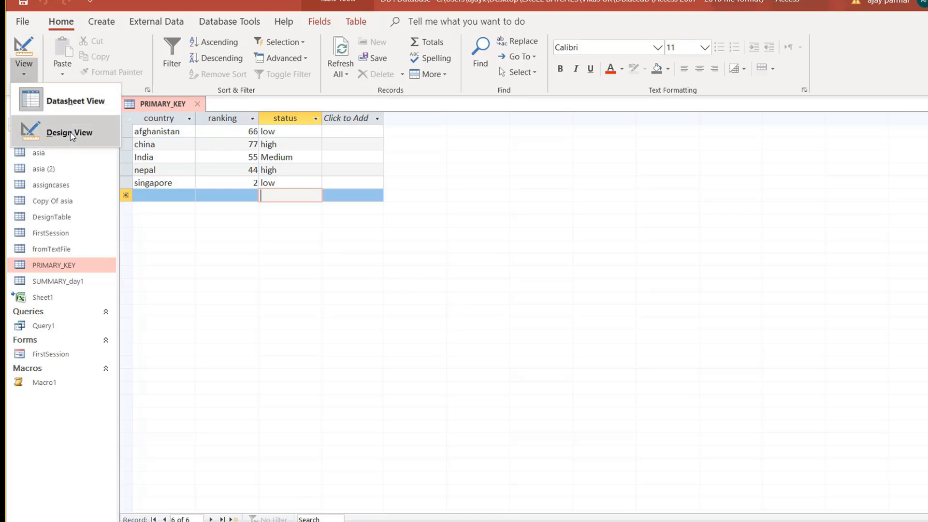
{"action": "left_click", "coordinate": [65, 134]}
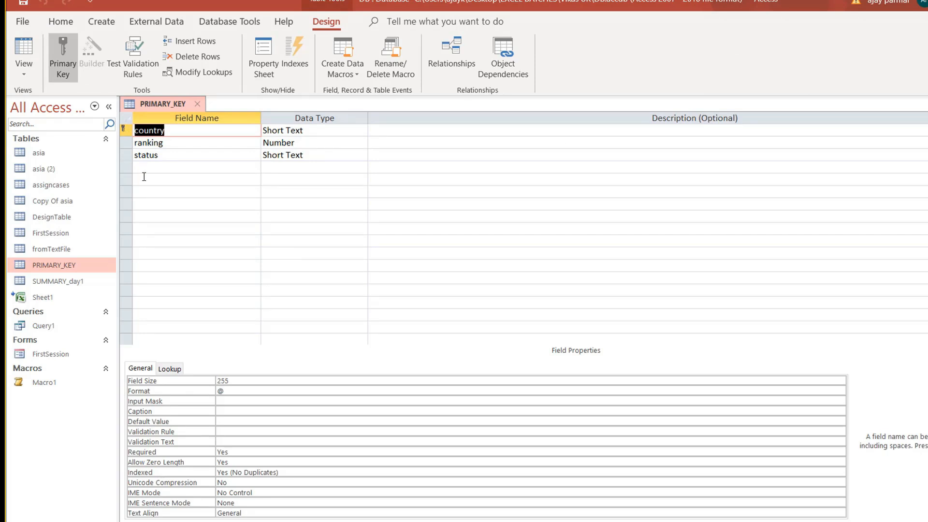
{"action": "left_click", "coordinate": [135, 143]}
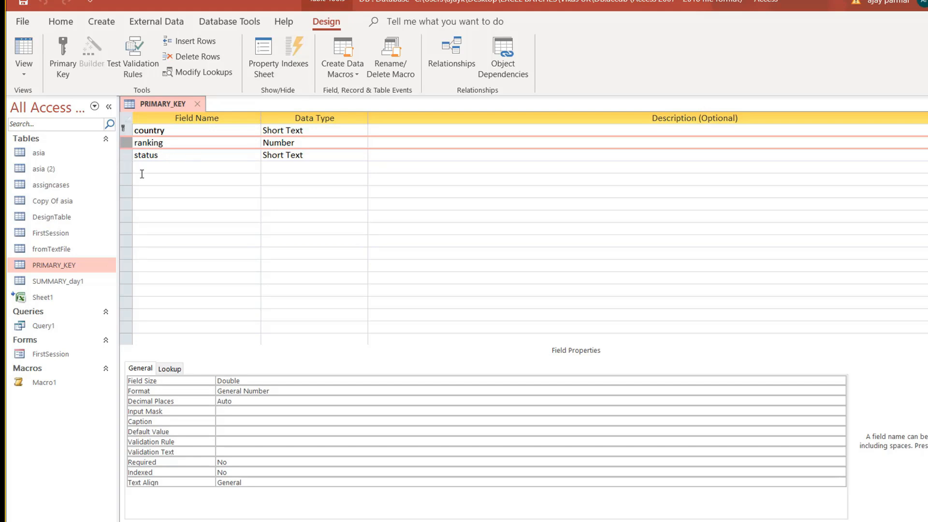
{"action": "left_click", "coordinate": [124, 128]}
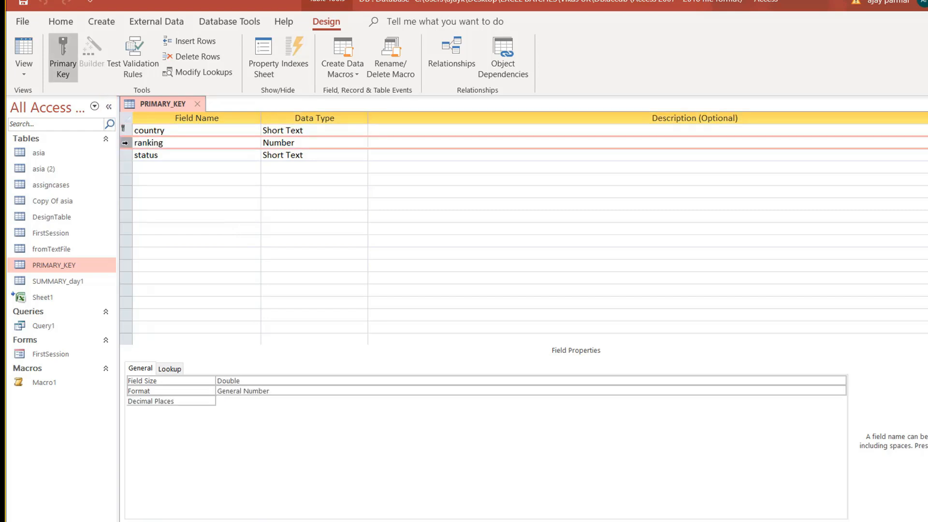
{"action": "left_click", "coordinate": [66, 60]}
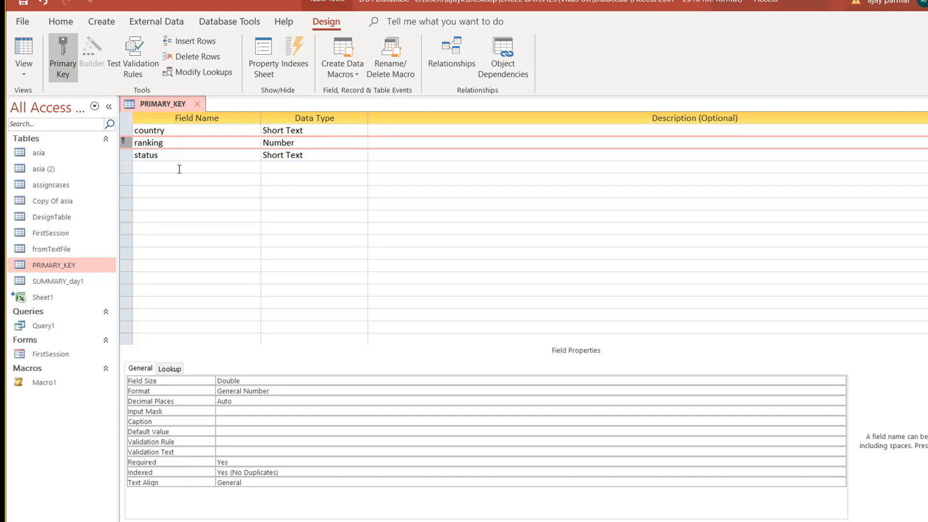
{"action": "left_click", "coordinate": [66, 68]}
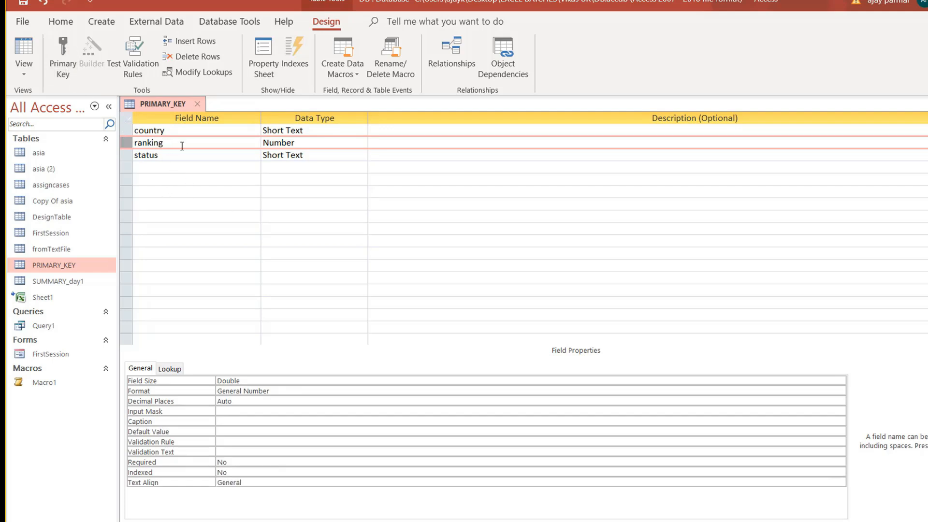
{"action": "left_click_drag", "start_coordinate": [128, 130], "coordinate": [129, 143]}
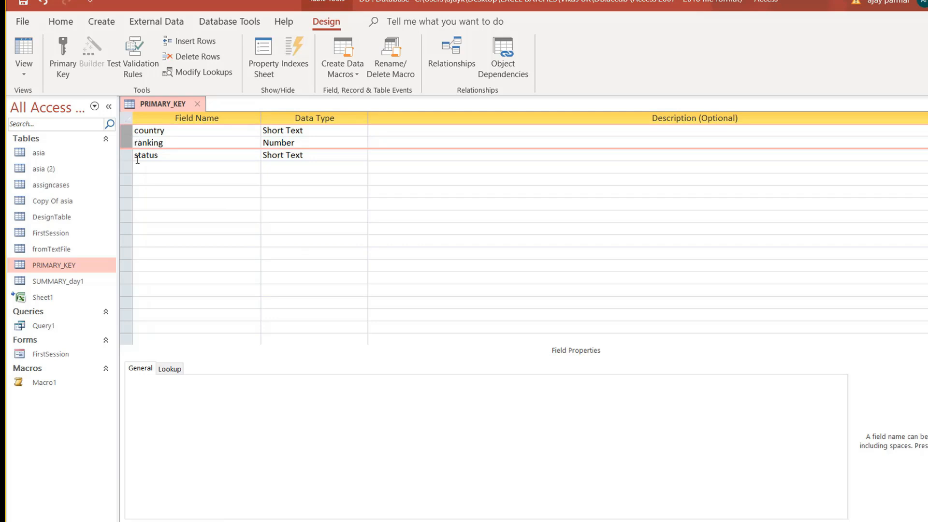
{"action": "left_click", "coordinate": [64, 78]}
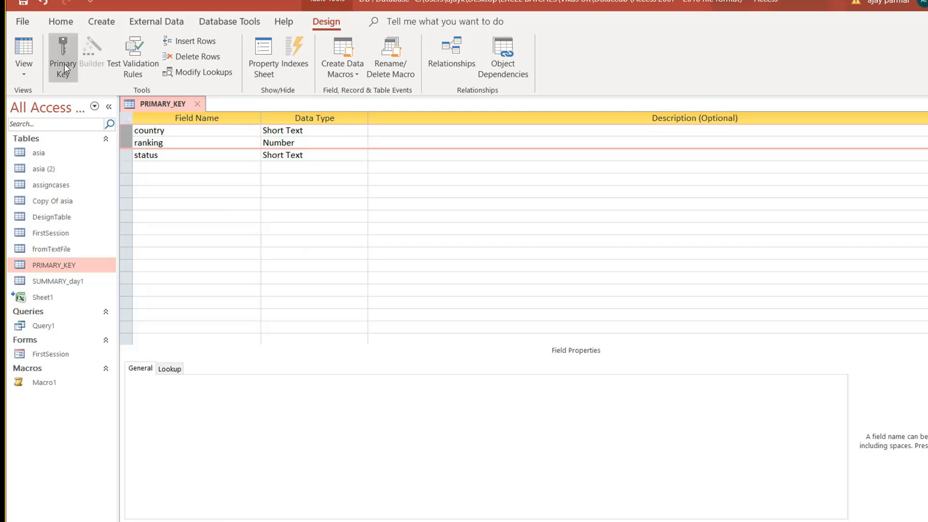
{"action": "left_click", "coordinate": [29, 47]}
Save the design and add a new record: India, ranking 33, status high.
{"action": "left_click", "coordinate": [498, 313]}
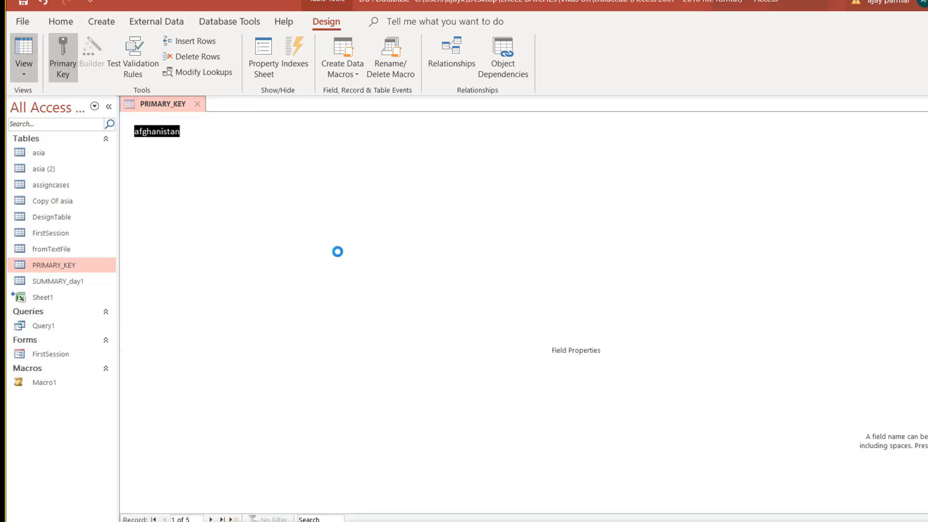
{"action": "left_click", "coordinate": [170, 196]}
{"action": "type", "text": "INDI"}
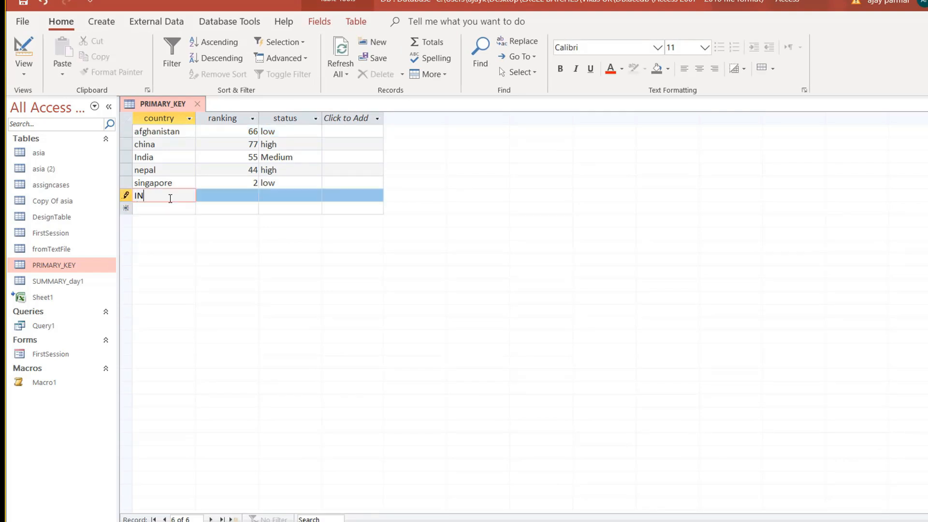
{"action": "key", "text": "BackSpace"}
{"action": "key", "text": "BackSpace"}
{"action": "key", "text": "BackSpace"}
{"action": "type", "text": "ndia"}
{"action": "key", "text": "Tab"}
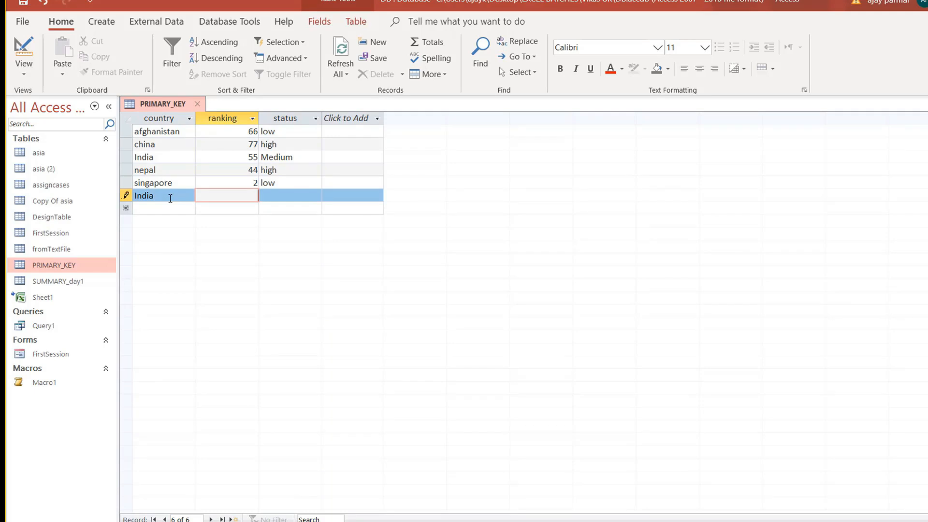
{"action": "key", "text": "BackSpace"}
{"action": "type", "text": "33"}
{"action": "key", "text": "Tab"}
{"action": "type", "text": "high"}
{"action": "key", "text": "Down"}
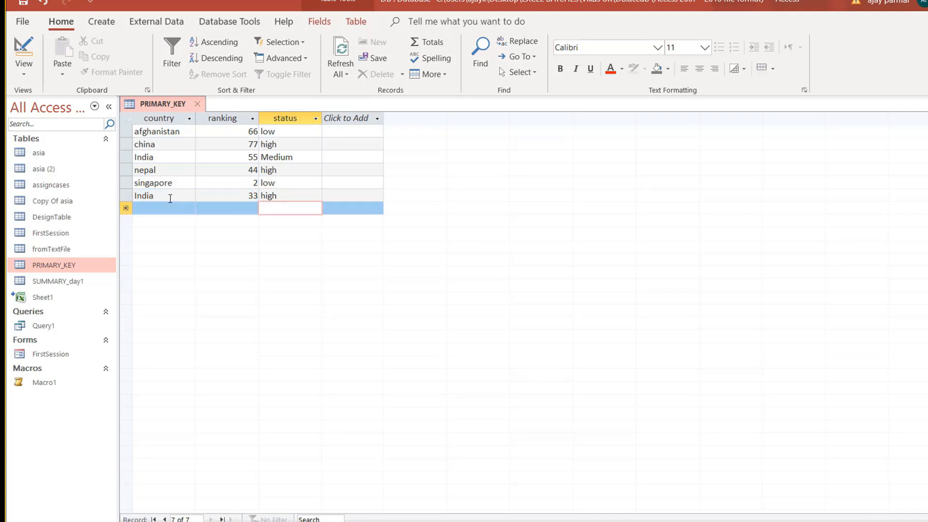
Try adding india, 33, low, then dismiss the duplicate-key error and discard the row.
{"action": "key", "text": "shift+Tab"}
{"action": "key", "text": "shift+Tab"}
{"action": "type", "text": "in"}
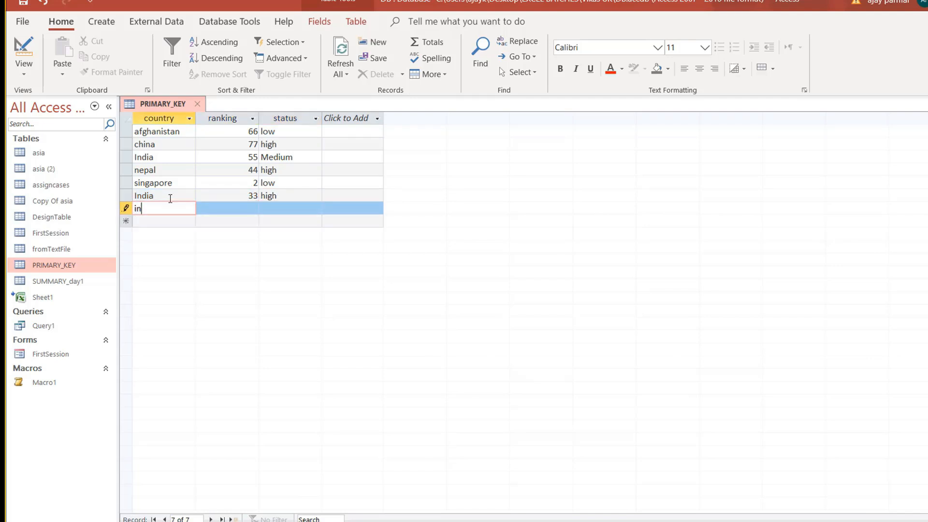
{"action": "type", "text": "idia"}
{"action": "key", "text": "Tab"}
{"action": "type", "text": "33"}
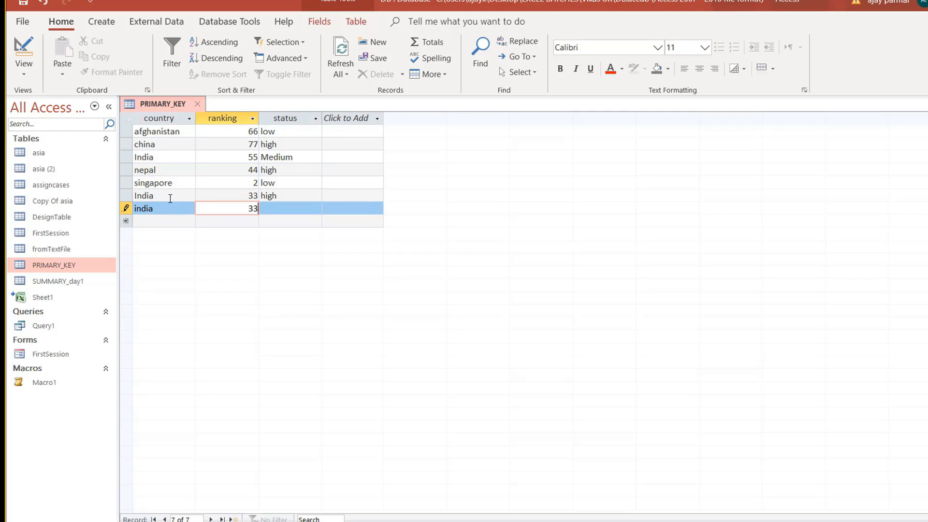
{"action": "key", "text": "Tab"}
{"action": "type", "text": "hi"}
{"action": "key", "text": "BackSpace"}
{"action": "key", "text": "BackSpace"}
{"action": "type", "text": "low"}
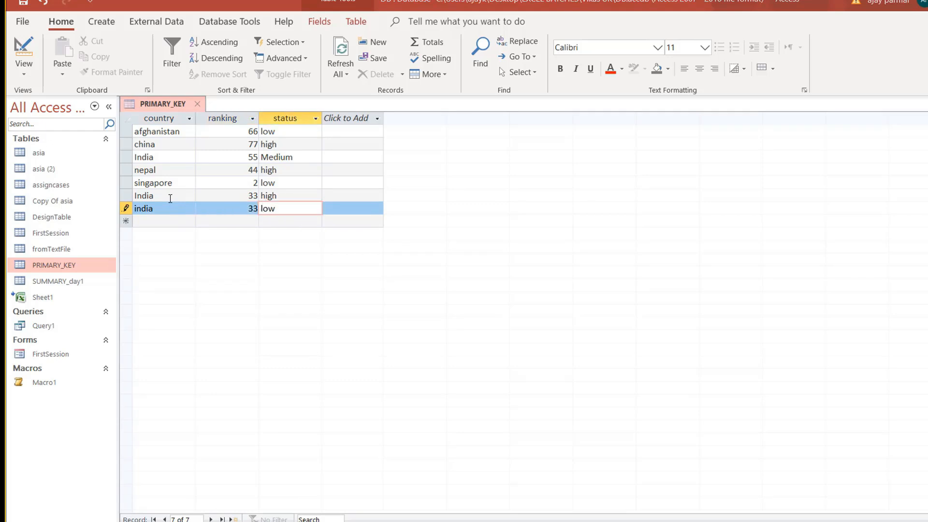
{"action": "key", "text": "Tab"}
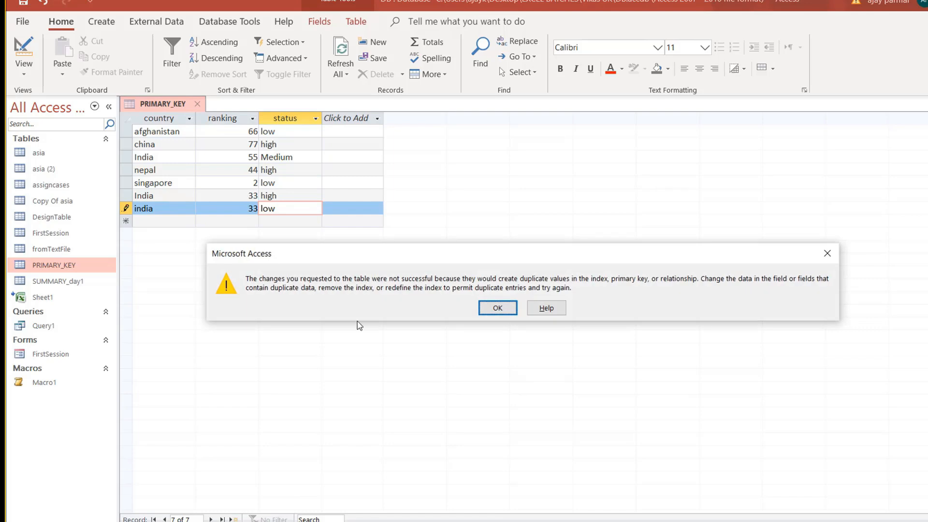
{"action": "left_click", "coordinate": [501, 307]}
{"action": "key", "text": "Escape"}
{"action": "key", "text": "Escape"}
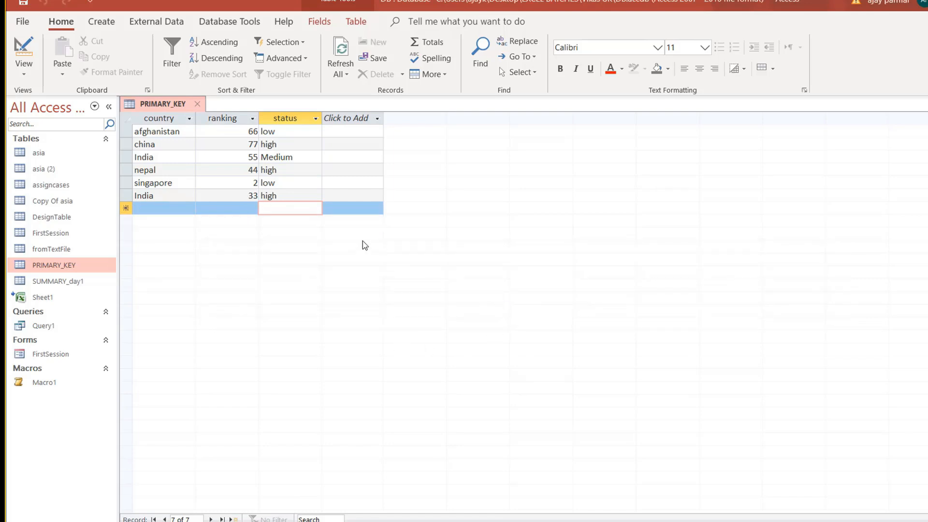
Switch PRIMARY_KEY to Design View and close it, leaving no object open.
{"action": "left_click", "coordinate": [24, 75]}
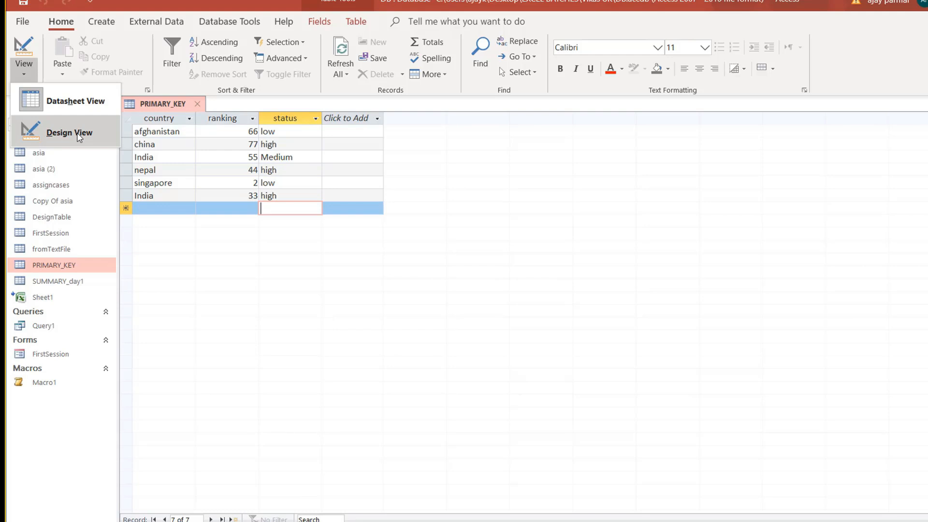
{"action": "left_click", "coordinate": [77, 135]}
{"action": "left_click", "coordinate": [261, 172]}
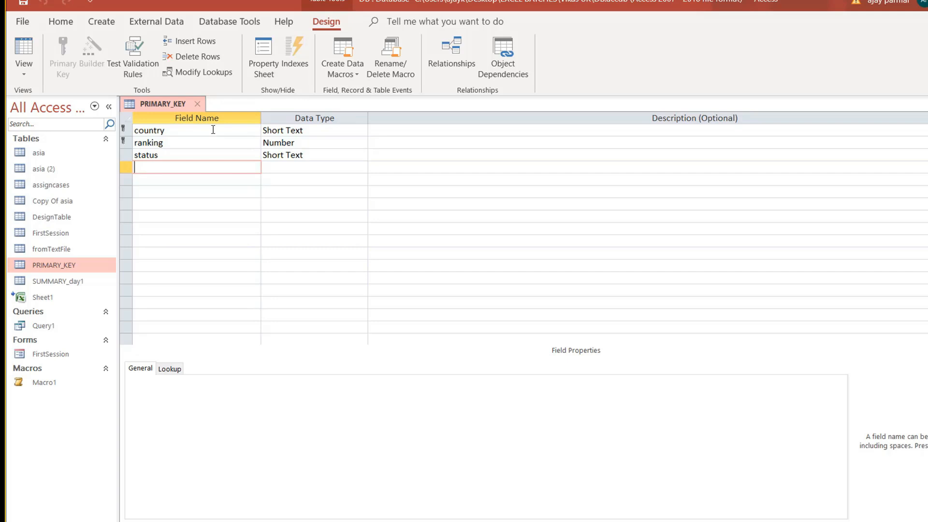
{"action": "left_click", "coordinate": [195, 106]}
{"action": "left_click", "coordinate": [101, 21]}
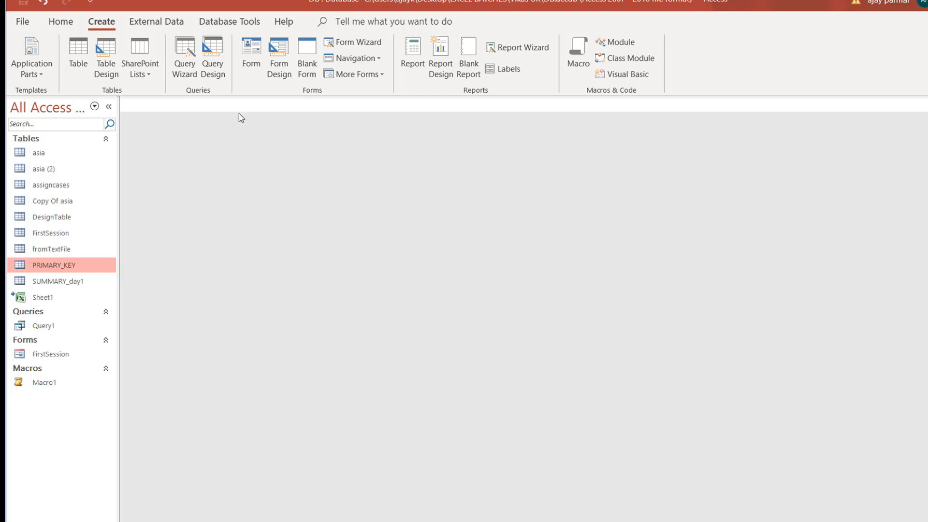
Create a table with field myid, save it as testing_primary, and accept an automatic primary key.
{"action": "left_click", "coordinate": [106, 57]}
{"action": "type", "text": "myid"}
{"action": "key", "text": "Tab"}
{"action": "key", "text": "shift+Tab"}
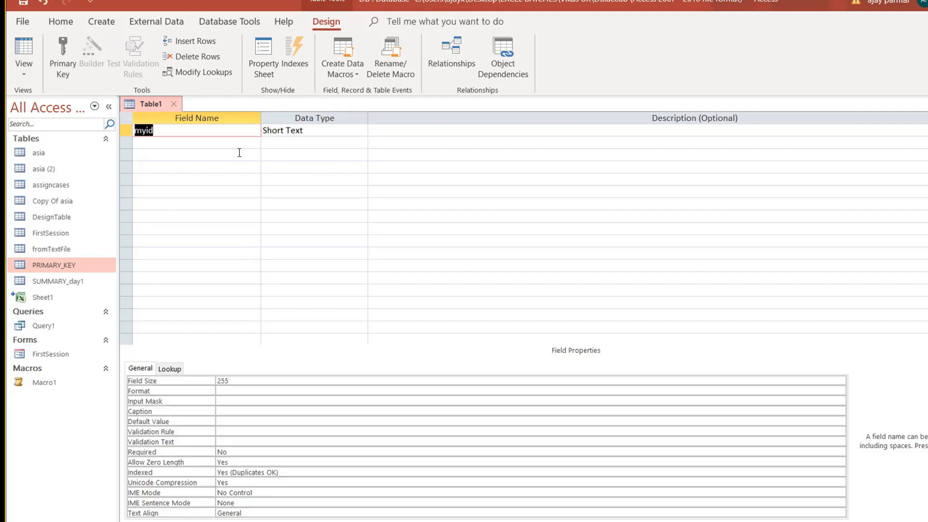
{"action": "key", "text": "Tab"}
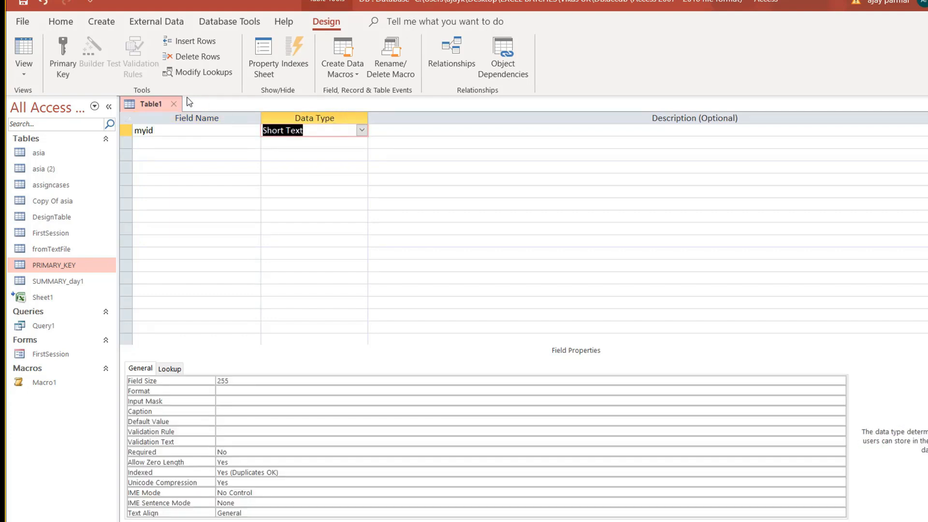
{"action": "left_click", "coordinate": [173, 104]}
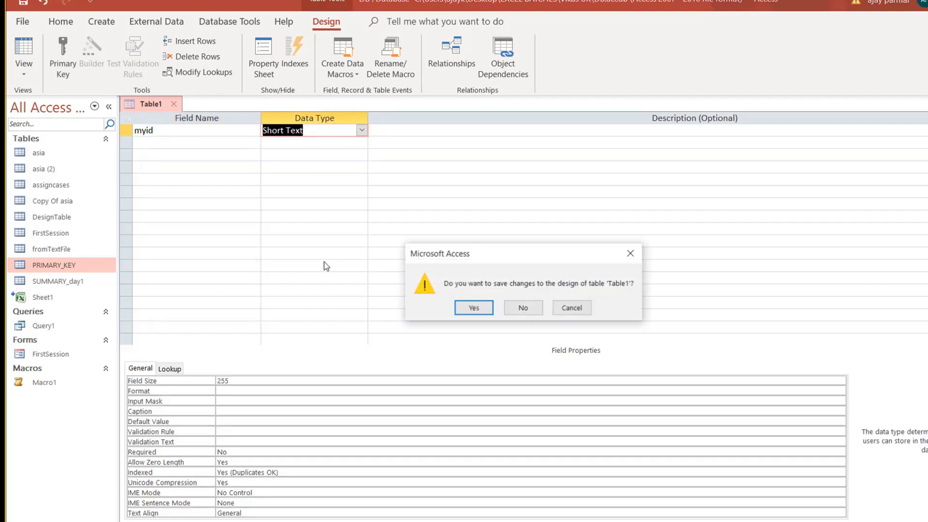
{"action": "left_click", "coordinate": [474, 312]}
{"action": "type", "text": "testing_primary"}
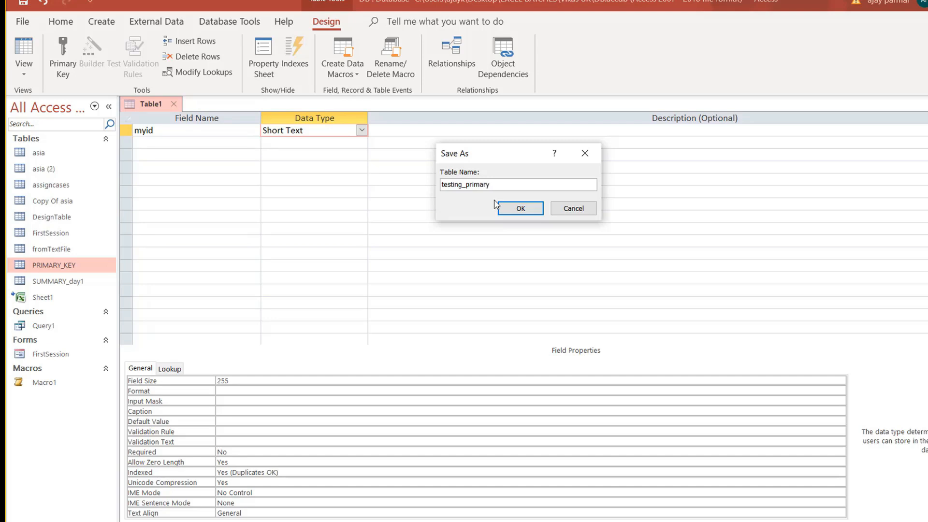
{"action": "left_click", "coordinate": [521, 213]}
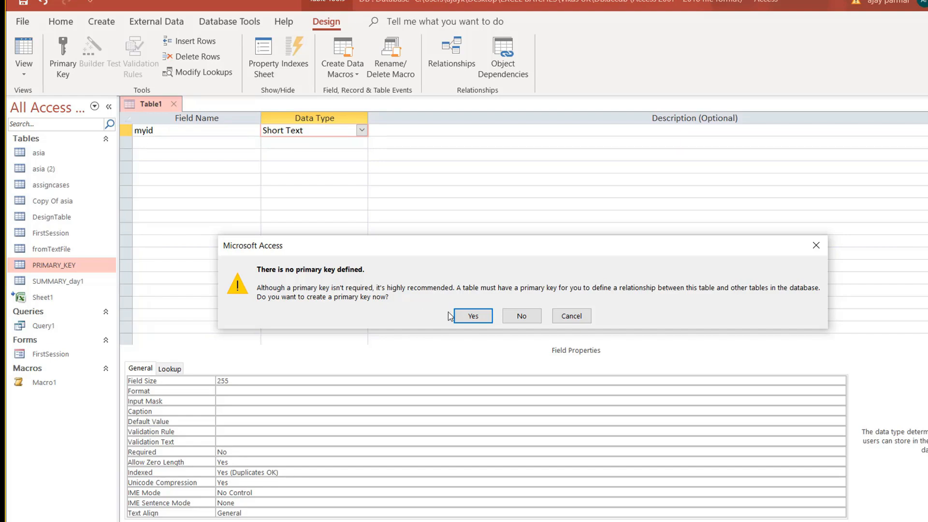
{"action": "left_click", "coordinate": [473, 316]}
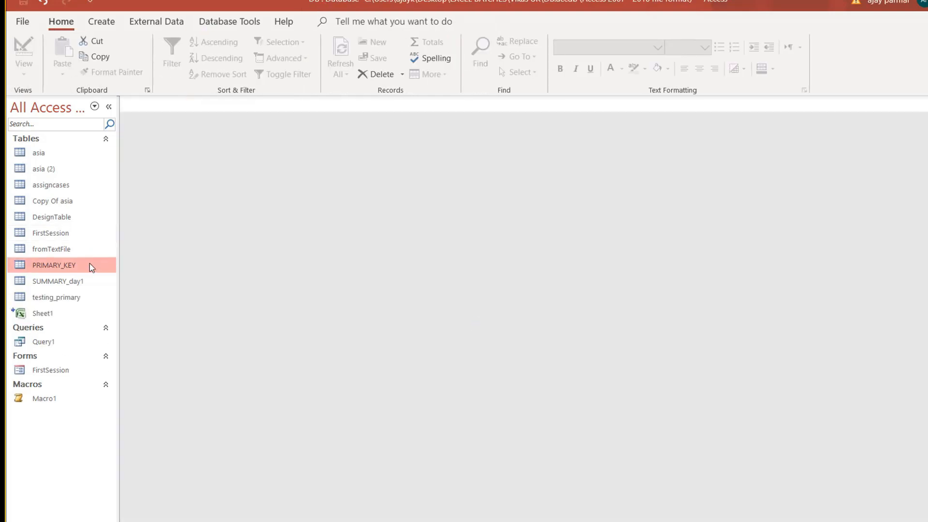
Open PRIMARY_KEY in Design View, then close it again.
{"action": "right_click", "coordinate": [92, 265]}
{"action": "left_click", "coordinate": [145, 289]}
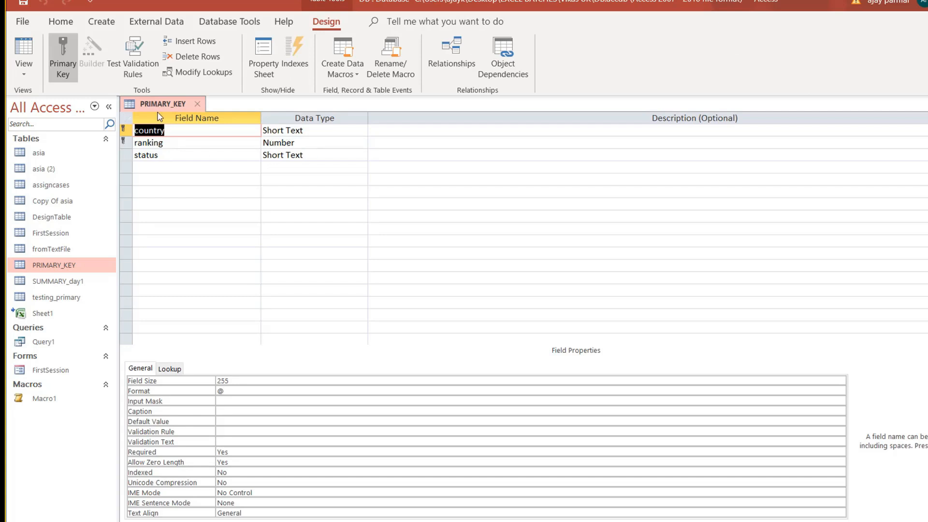
{"action": "left_click", "coordinate": [197, 104]}
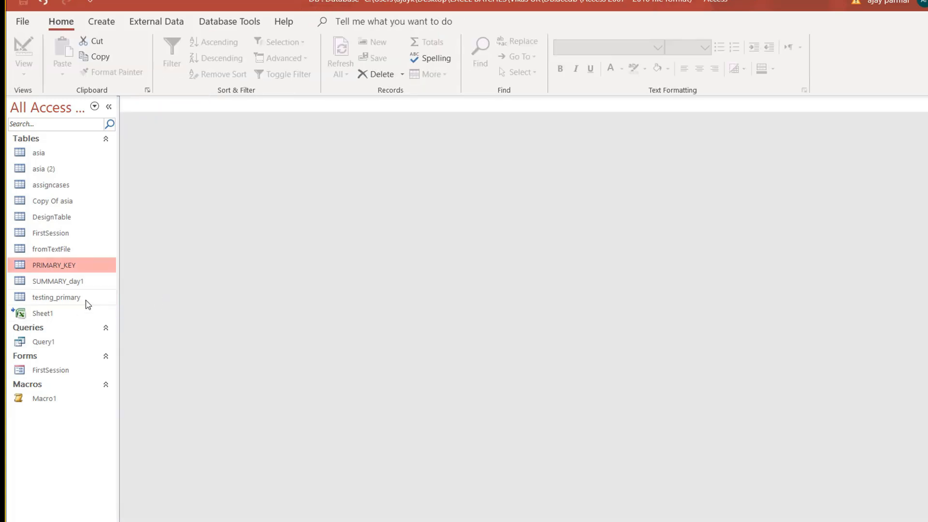
Open testing_primary in Design View and confirm the ID field's data type is AutoNumber.
{"action": "right_click", "coordinate": [87, 301]}
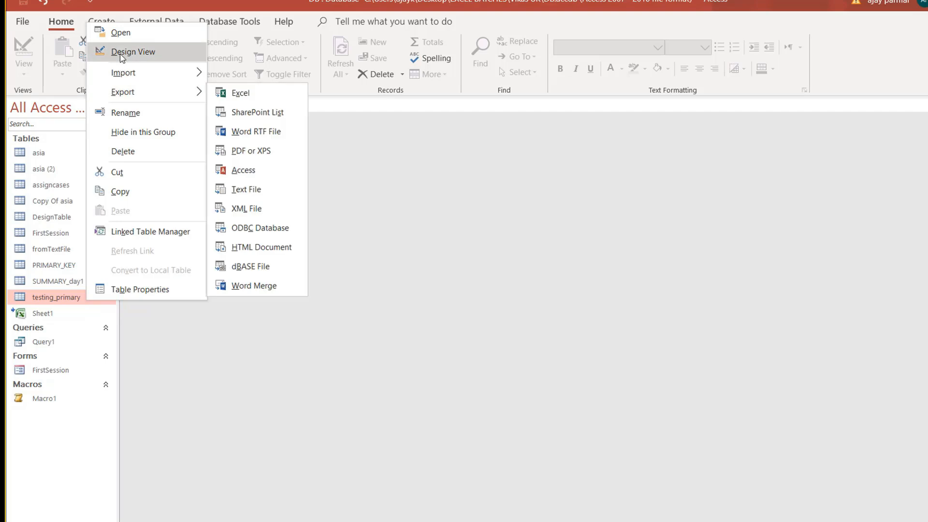
{"action": "left_click", "coordinate": [121, 52]}
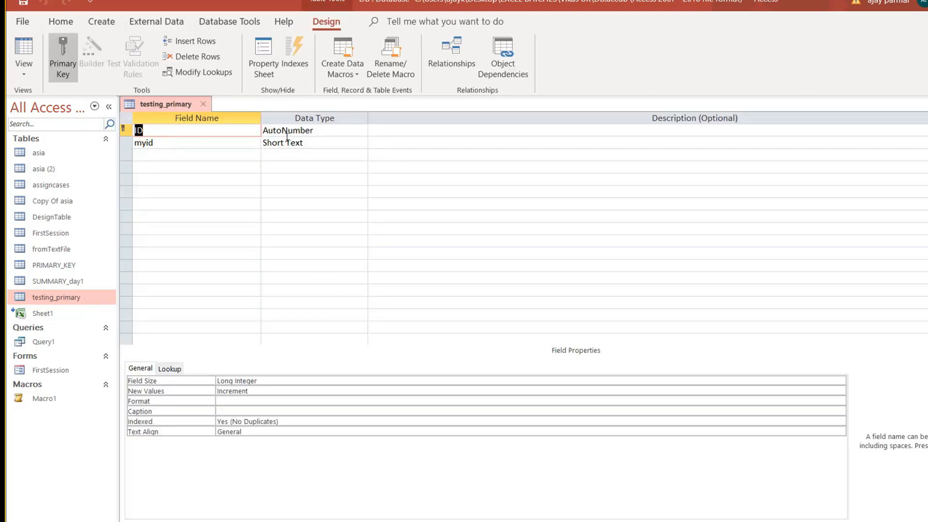
{"action": "left_click", "coordinate": [335, 130]}
{"action": "left_click", "coordinate": [362, 131]}
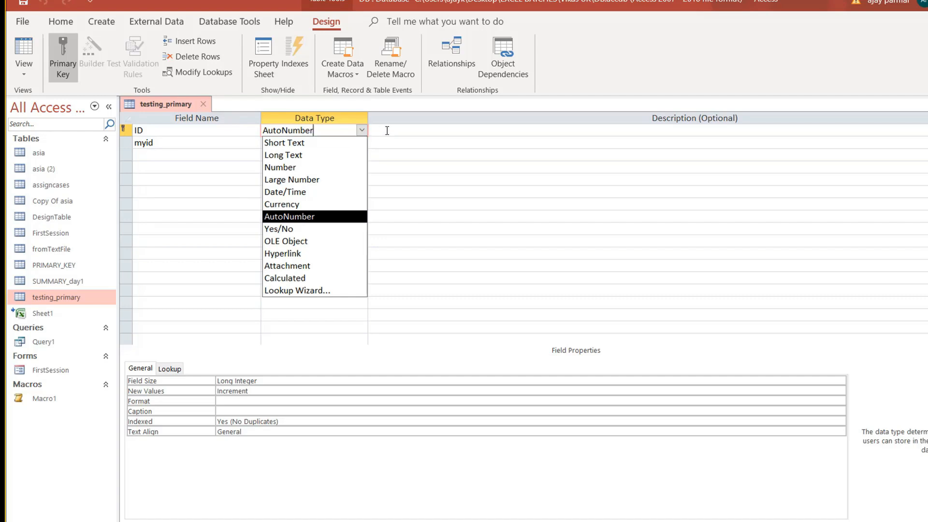
{"action": "left_click", "coordinate": [385, 129]}
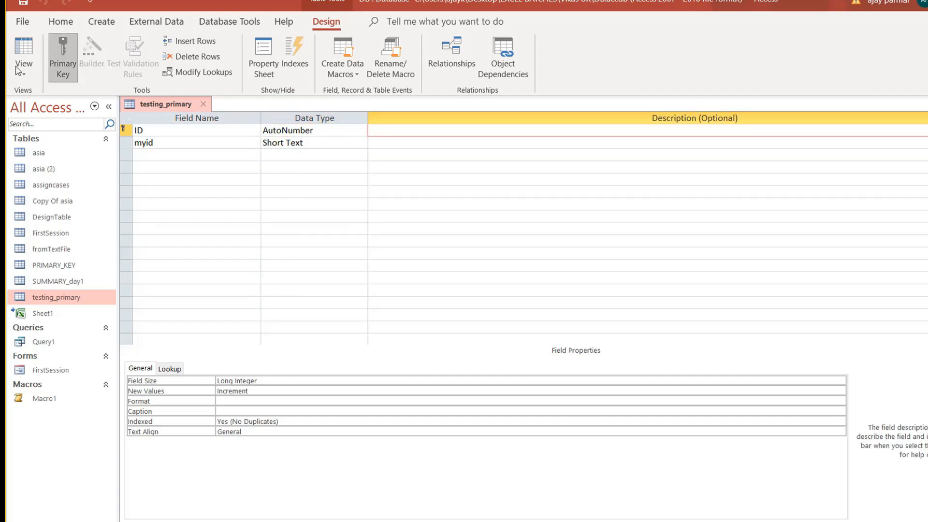
{"action": "left_click", "coordinate": [16, 47]}
{"action": "left_click", "coordinate": [16, 51]}
In the datasheet, add records with myid 888, 88 and 55.
{"action": "left_click", "coordinate": [16, 48]}
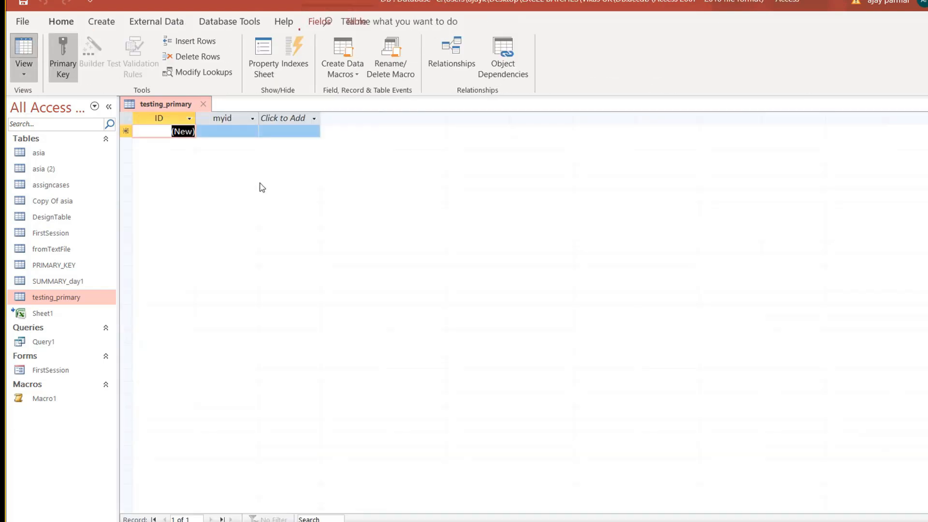
{"action": "key", "text": "Tab"}
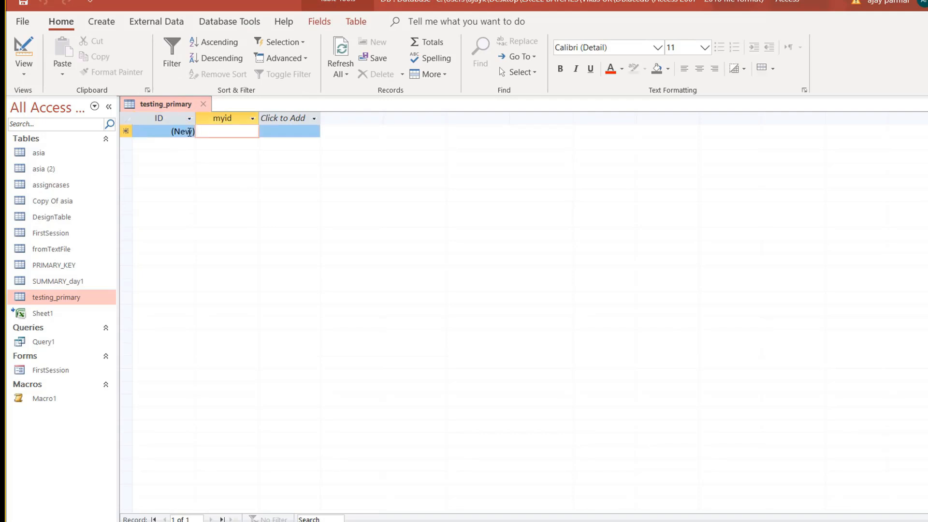
{"action": "type", "text": "a"}
{"action": "key", "text": "BackSpace"}
{"action": "type", "text": "888"}
{"action": "key", "text": "Return"}
{"action": "key", "text": "Tab"}
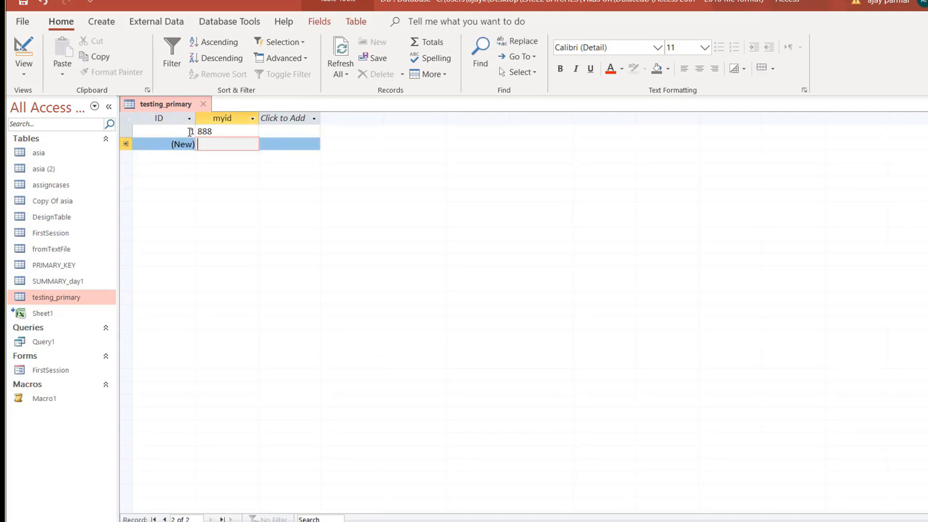
{"action": "type", "text": "88"}
{"action": "key", "text": "Down"}
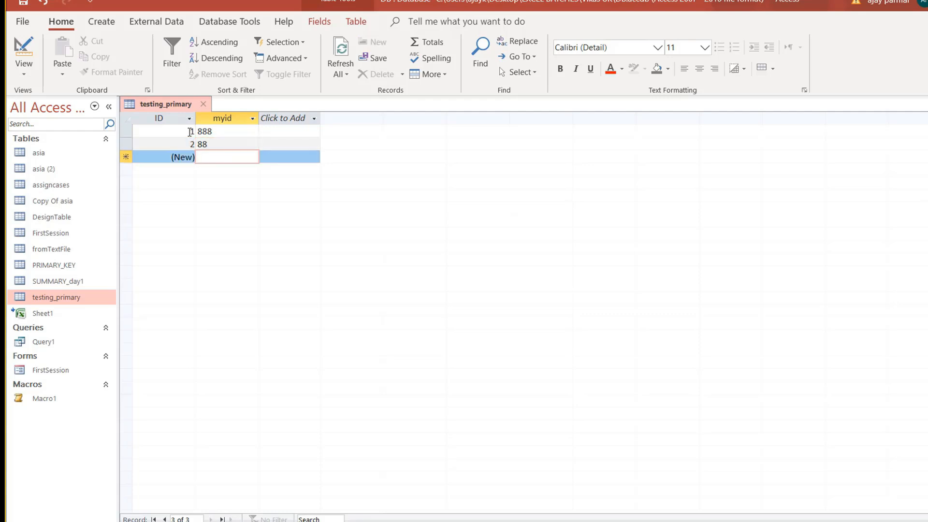
{"action": "key", "text": "shift+Tab"}
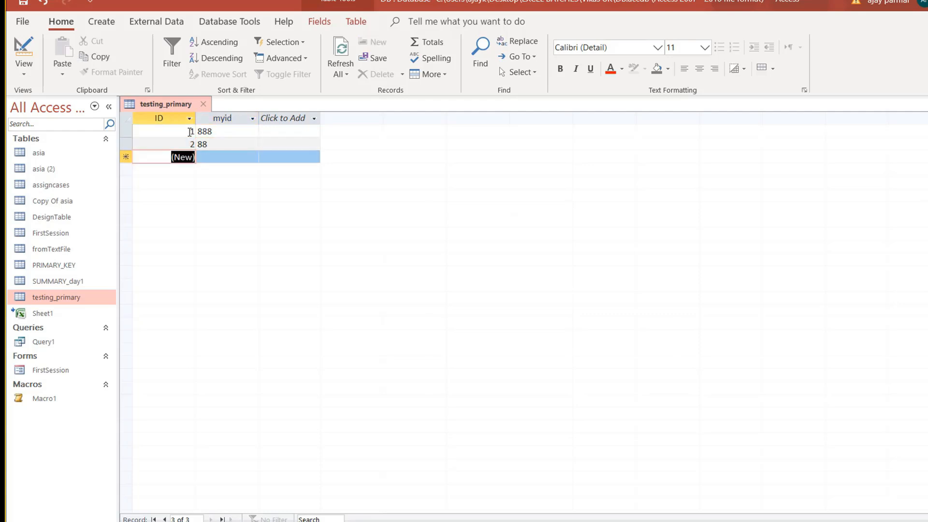
{"action": "key", "text": "Tab"}
{"action": "type", "text": "55"}
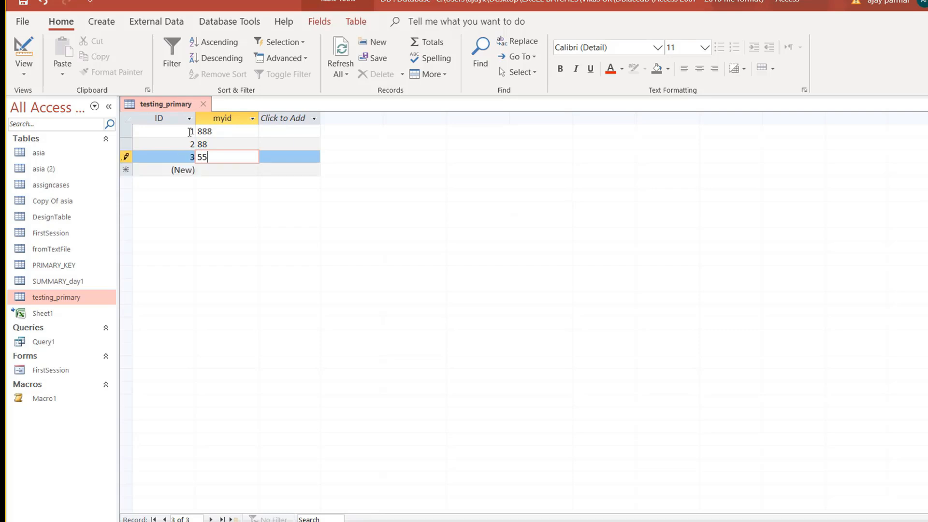
{"action": "key", "text": "Down"}
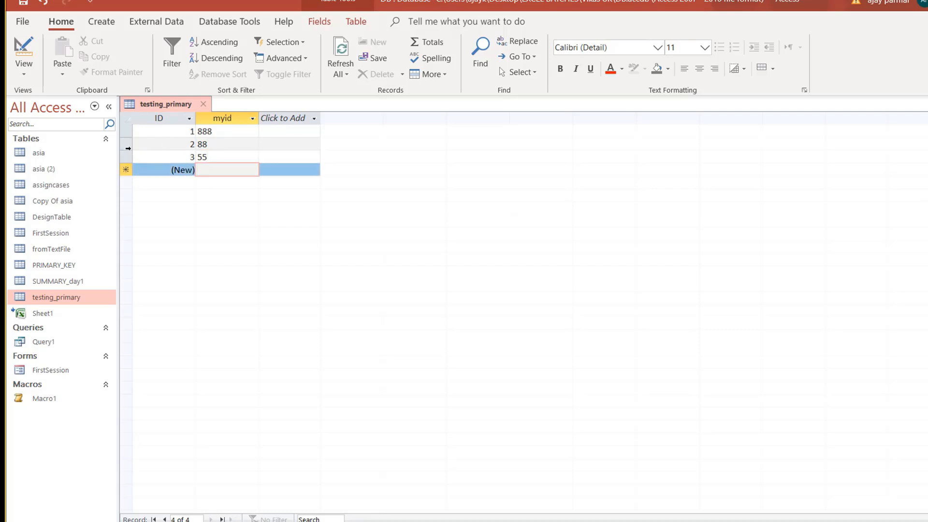
Delete the record with ID 2, then add another record with myid 88.
{"action": "left_click", "coordinate": [126, 146]}
{"action": "key", "text": "Delete"}
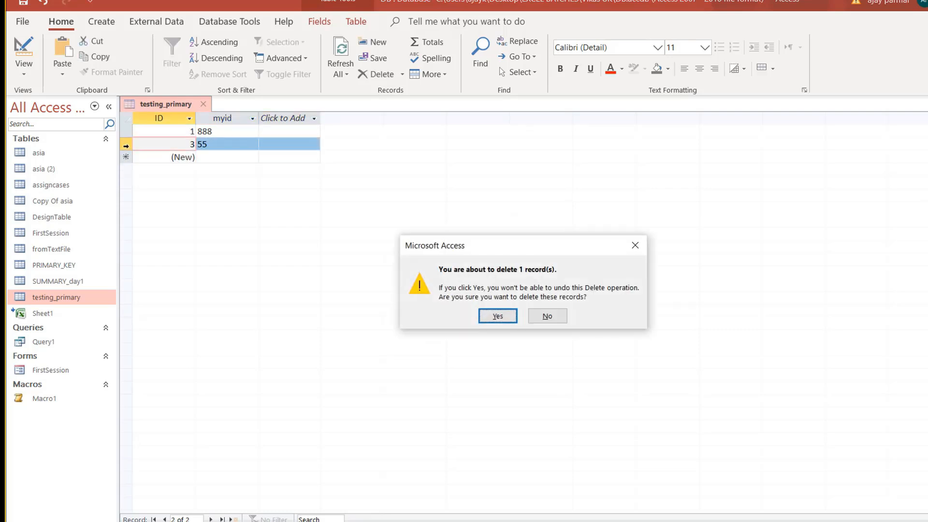
{"action": "key", "text": "Return"}
{"action": "key", "text": "Down"}
{"action": "key", "text": "Tab"}
{"action": "type", "text": "88"}
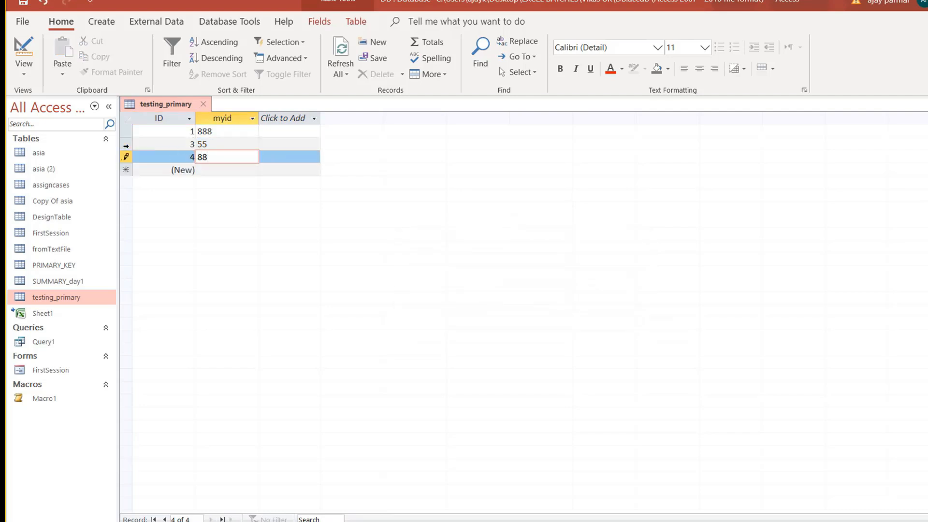
{"action": "key", "text": "Down"}
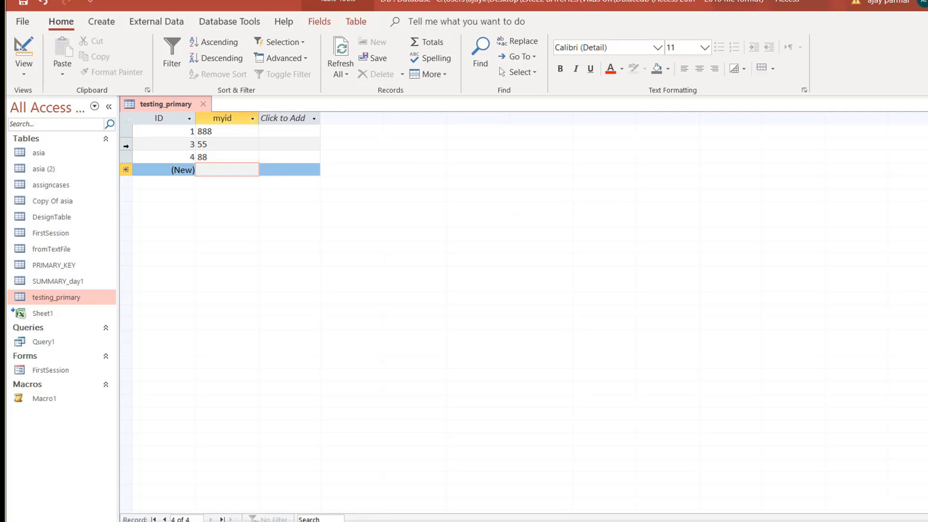
Close and reopen testing_primary, then add a record with myid 99.
{"action": "left_click", "coordinate": [203, 104]}
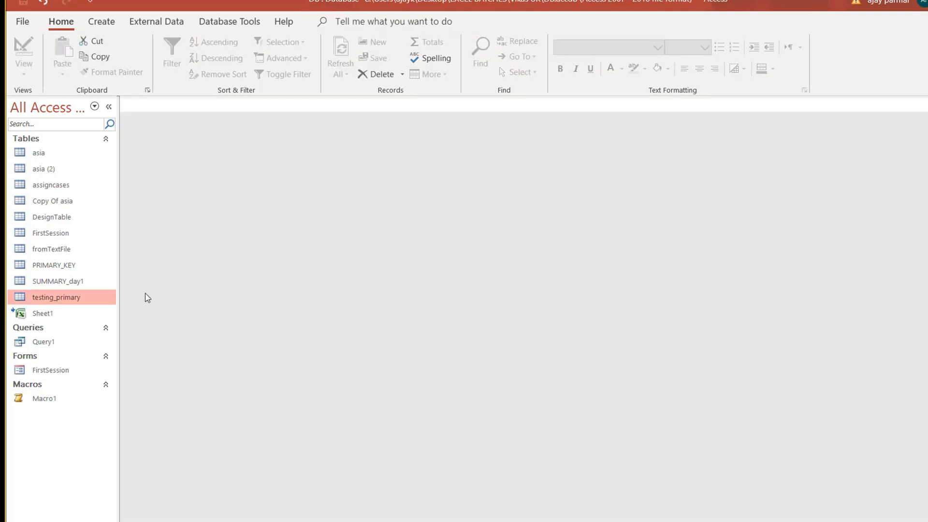
{"action": "double_click", "coordinate": [90, 303]}
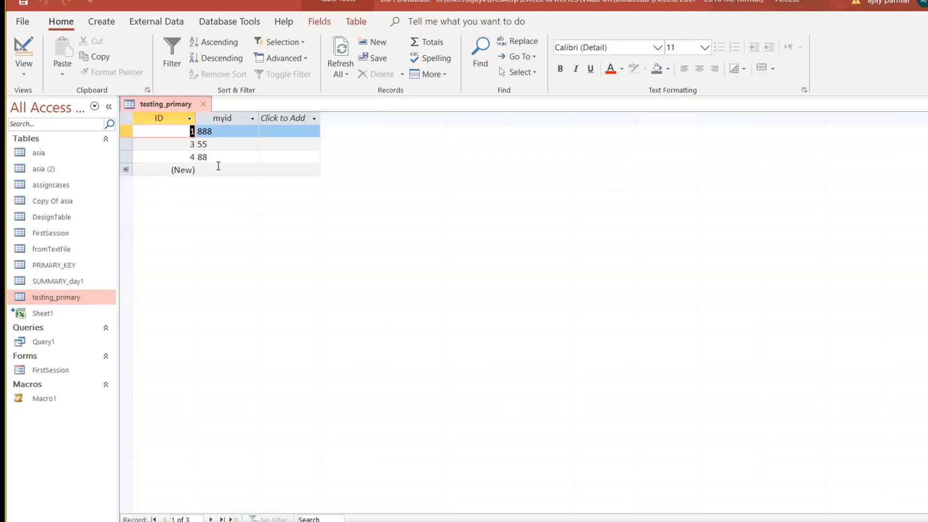
{"action": "left_click", "coordinate": [217, 169]}
{"action": "type", "text": "99"}
{"action": "key", "text": "Down"}
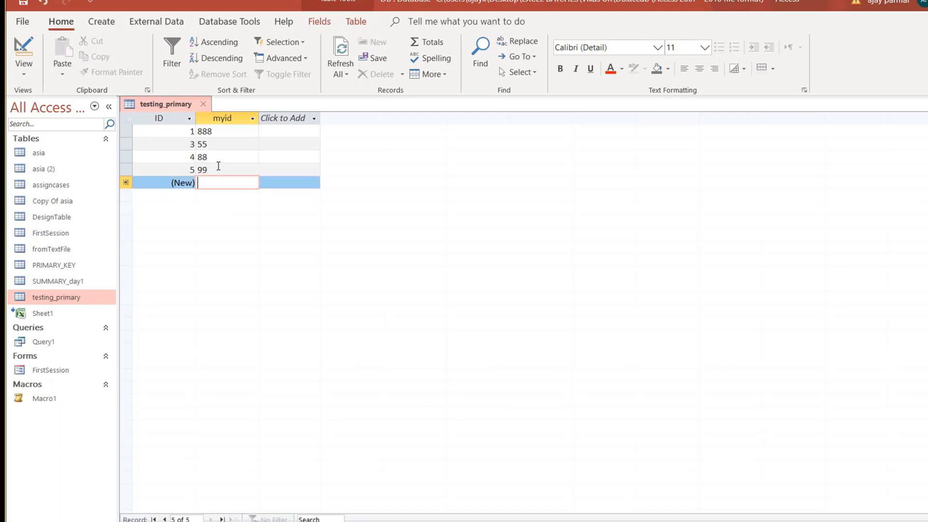
{"action": "key", "text": "Up"}
{"action": "key", "text": "Down"}
In Design View, set the ID field's New Values property to Random.
{"action": "left_click", "coordinate": [24, 67]}
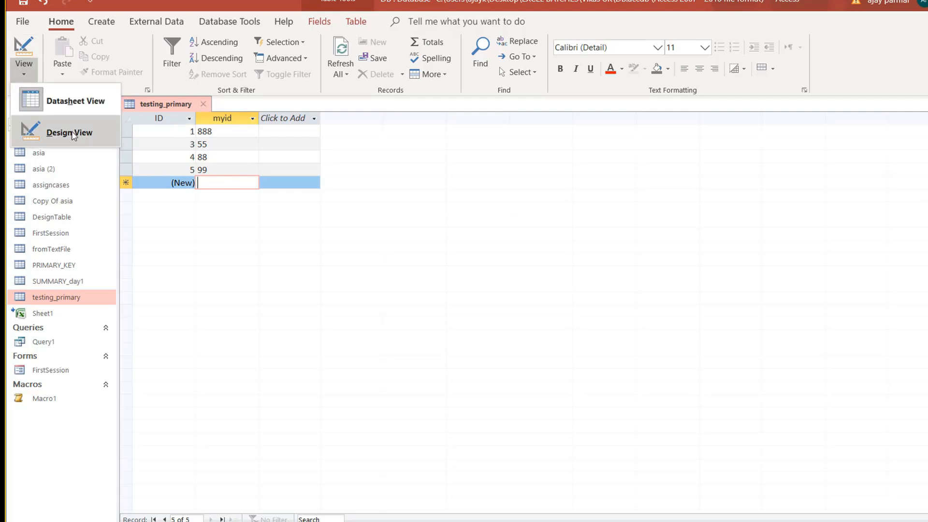
{"action": "left_click", "coordinate": [70, 133]}
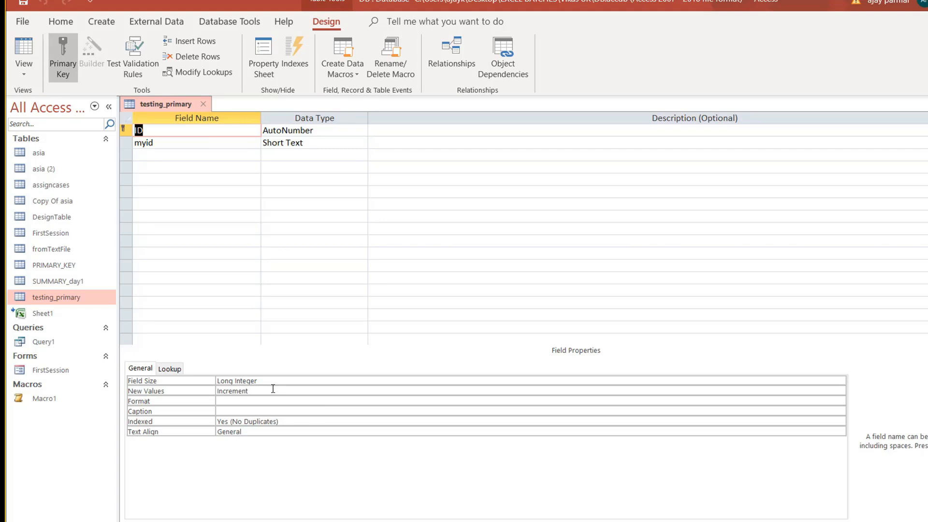
{"action": "left_click", "coordinate": [297, 392]}
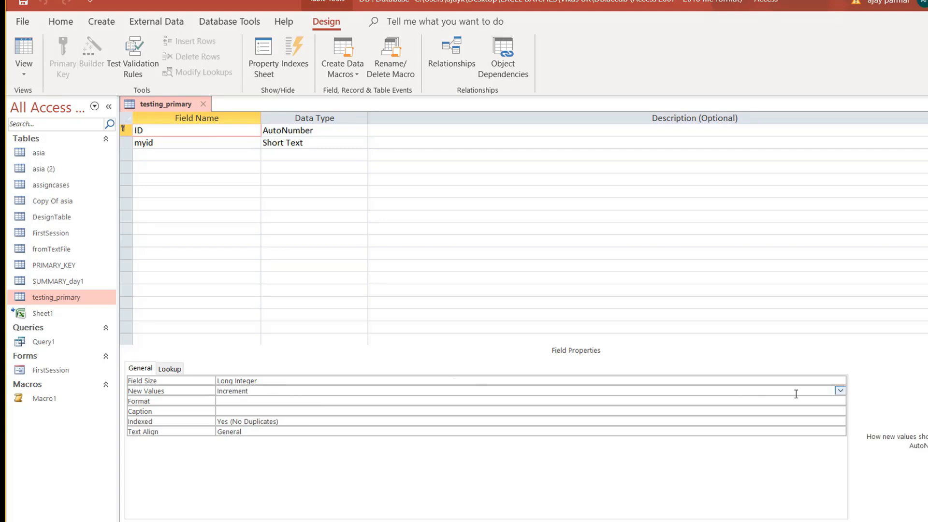
{"action": "left_click", "coordinate": [840, 391]}
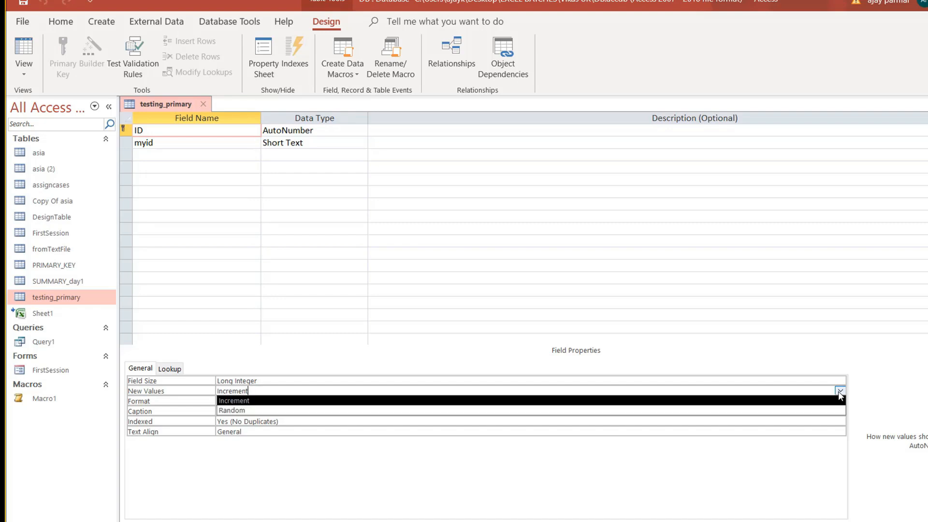
{"action": "left_click", "coordinate": [251, 411]}
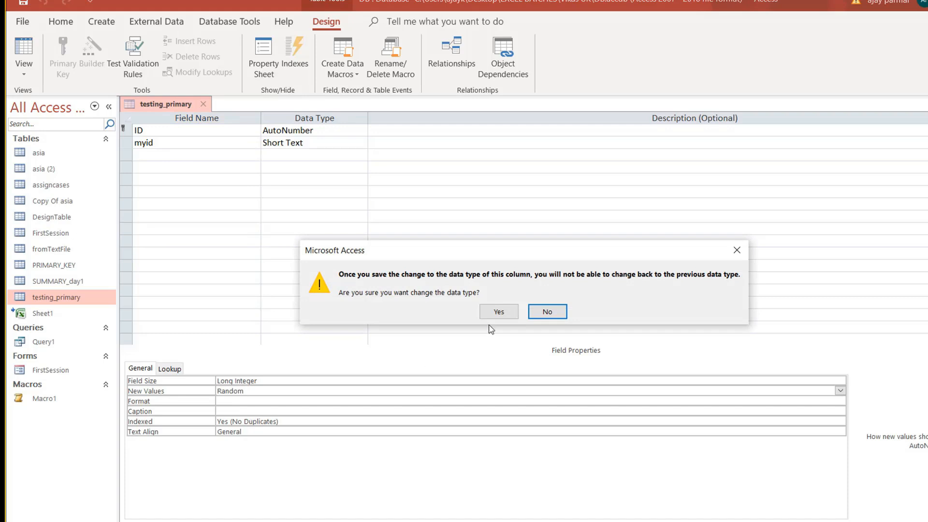
{"action": "left_click", "coordinate": [498, 312]}
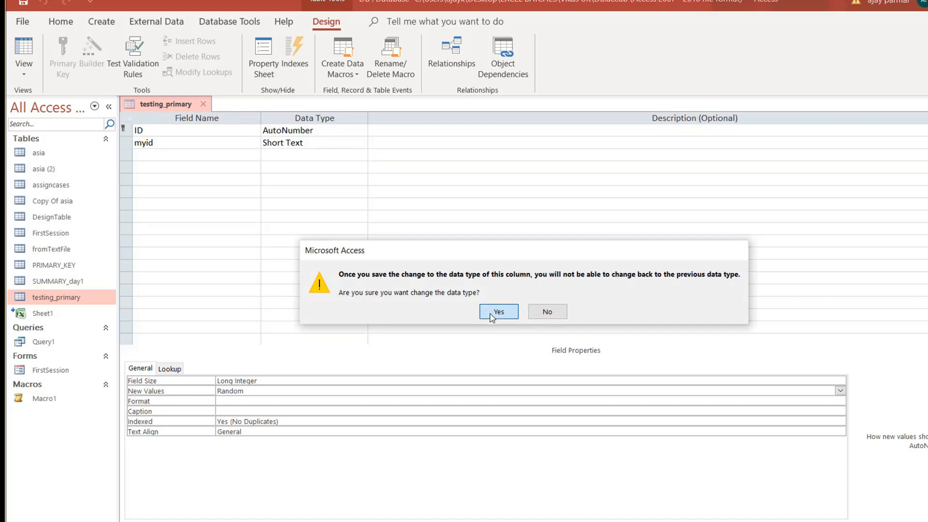
Save the design, add records with myid 9 and 87, and close the table.
{"action": "left_click", "coordinate": [28, 52]}
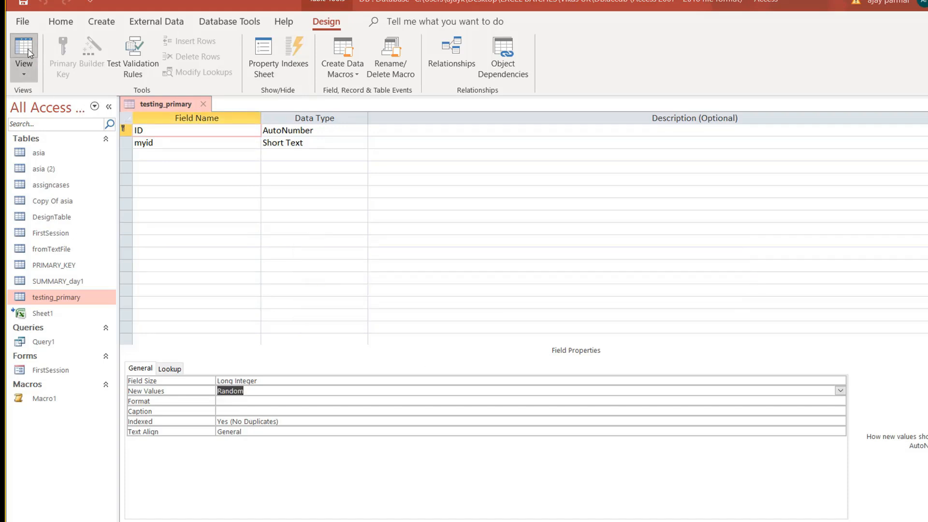
{"action": "left_click", "coordinate": [497, 312]}
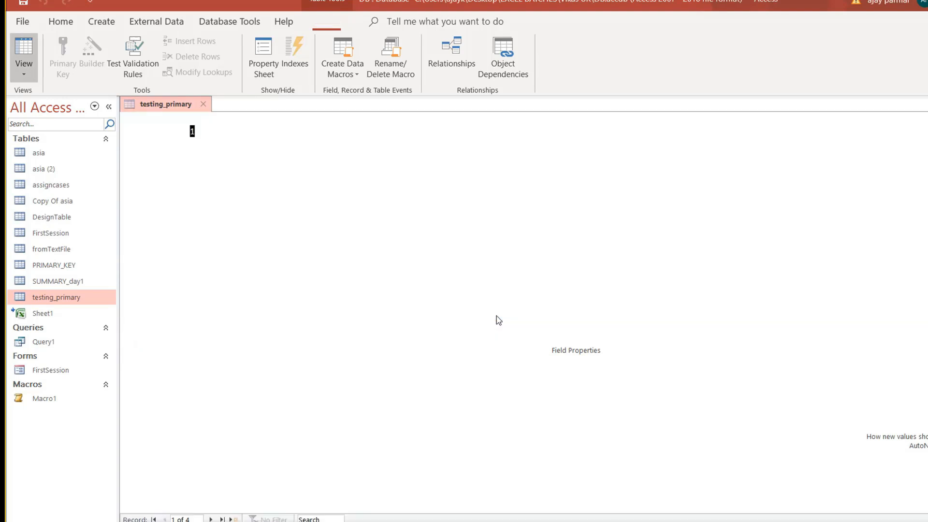
{"action": "left_click", "coordinate": [223, 182]}
{"action": "type", "text": "9"}
{"action": "key", "text": "Return"}
{"action": "type", "text": "098"}
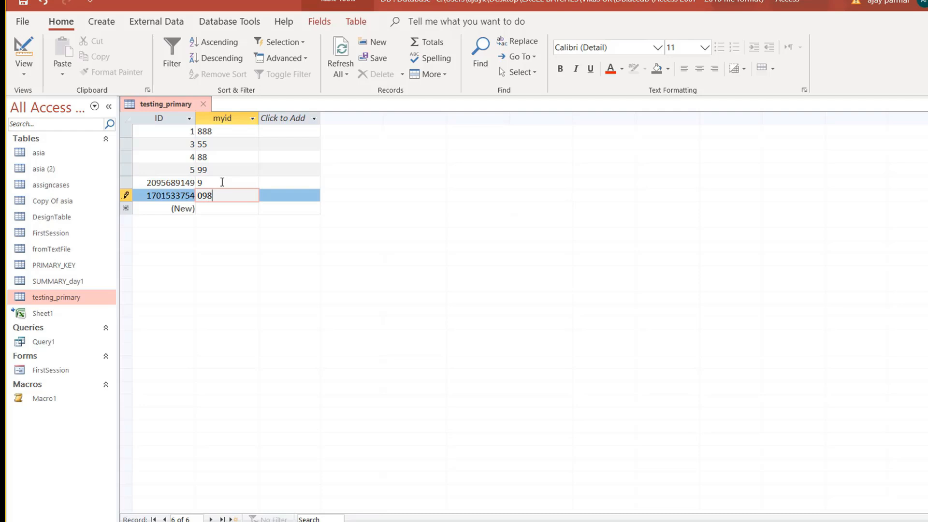
{"action": "key", "text": "BackSpace"}
{"action": "key", "text": "BackSpace"}
{"action": "key", "text": "BackSpace"}
{"action": "type", "text": "87"}
{"action": "key", "text": "Return"}
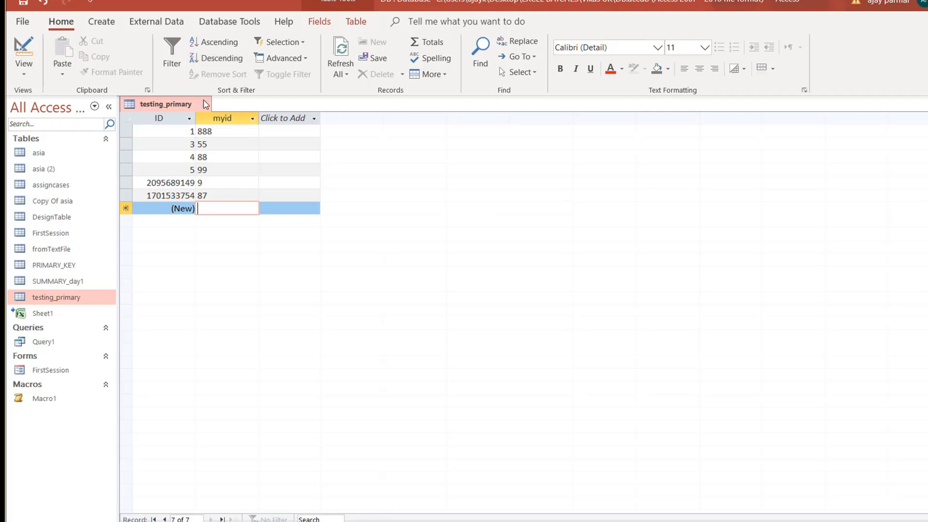
{"action": "left_click", "coordinate": [203, 104]}
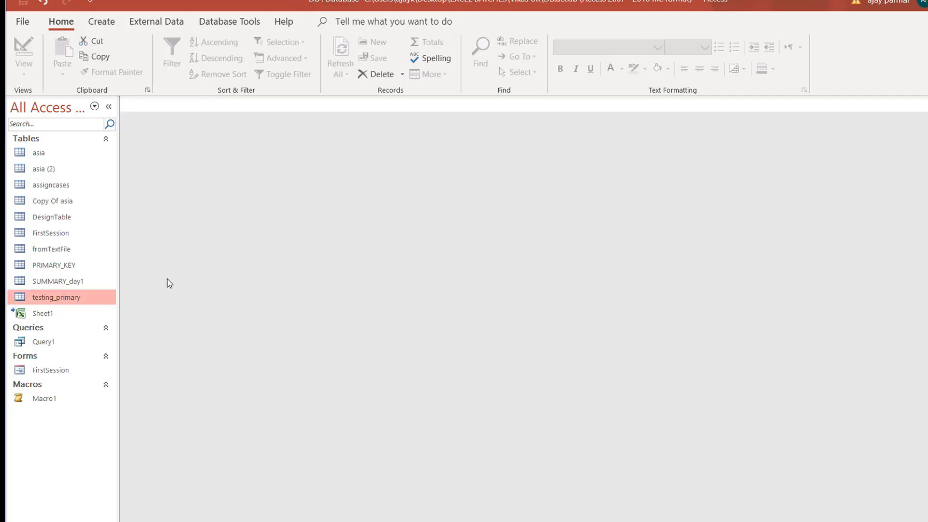